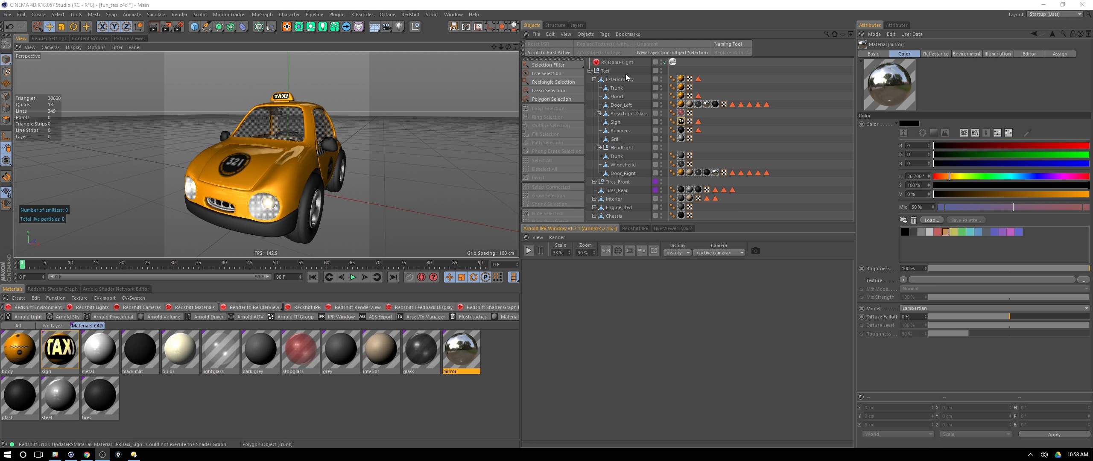
# Collapse the Taxi hierarchy and delete the RS Dome Light from the scene
pyautogui.click(590, 70)
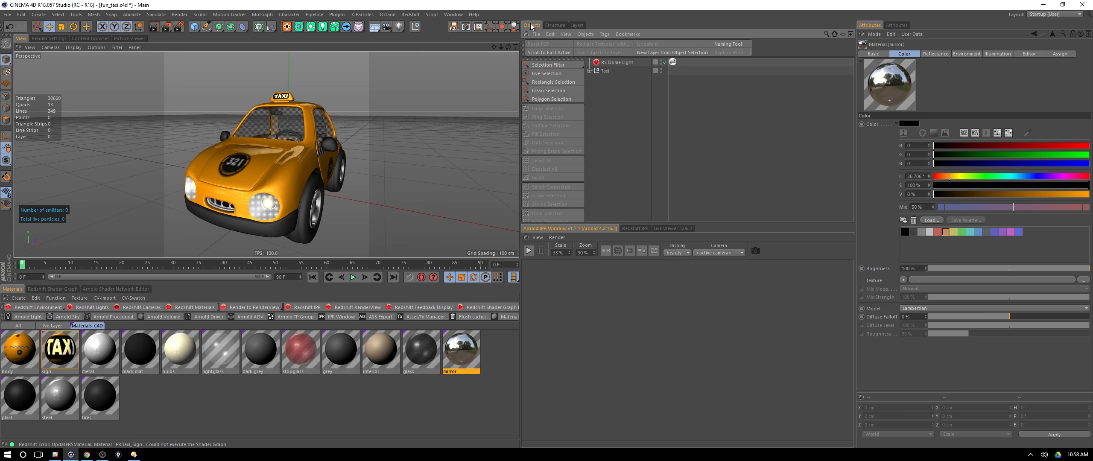
pyautogui.click(619, 62)
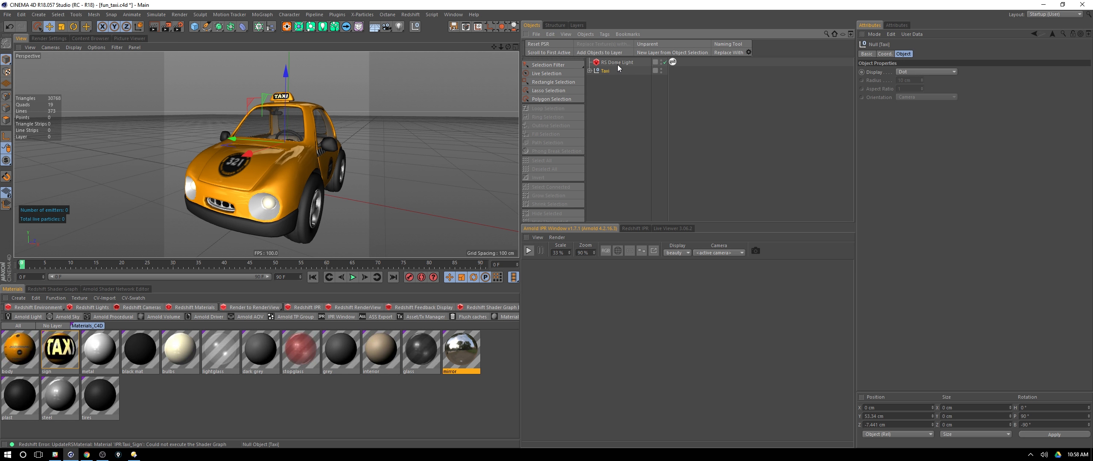
pyautogui.press('Delete')
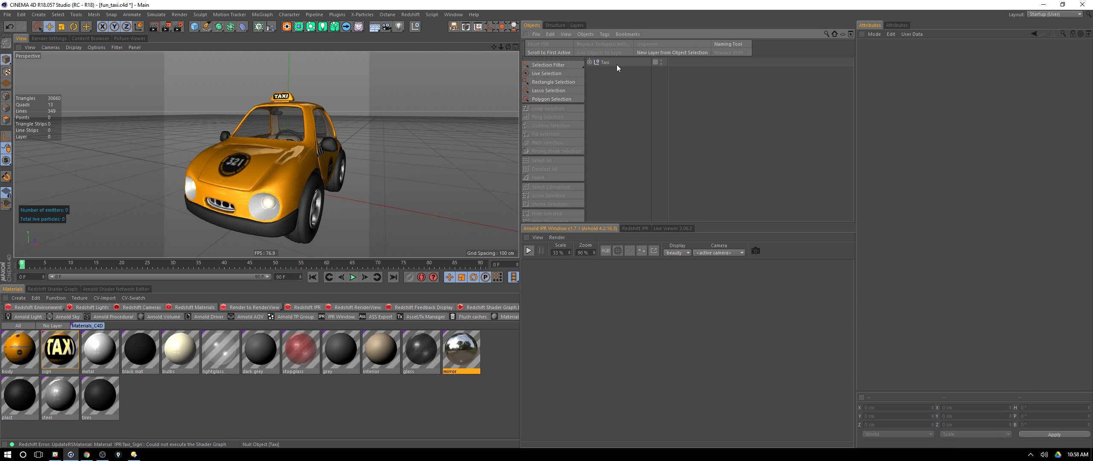
# Examine the Taxi hierarchy, including its exterior body, front tires, interior and engine parts
pyautogui.click(589, 62)
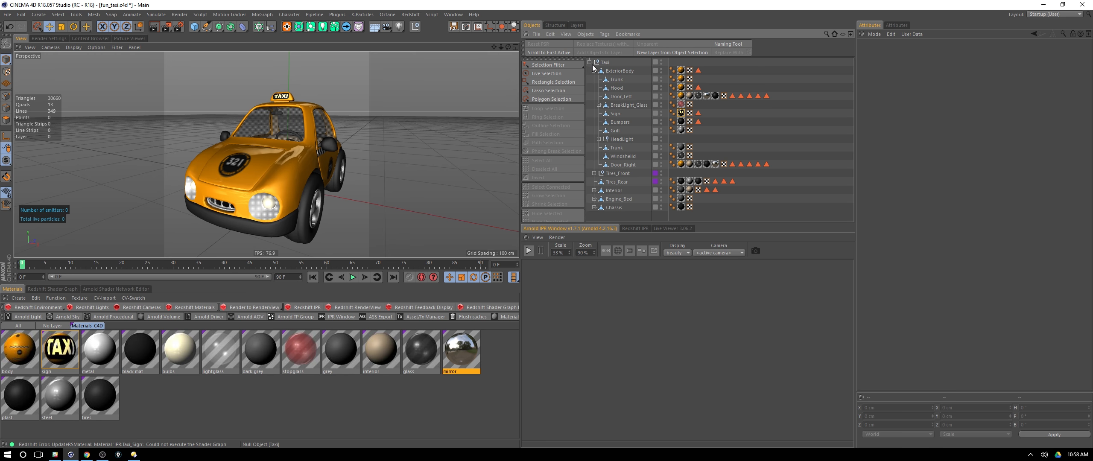
pyautogui.click(622, 71)
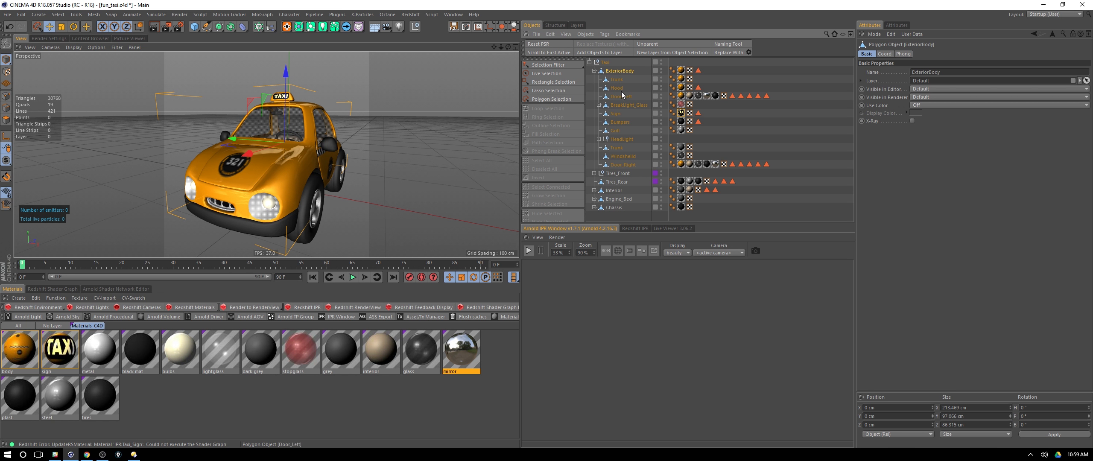
pyautogui.click(594, 71)
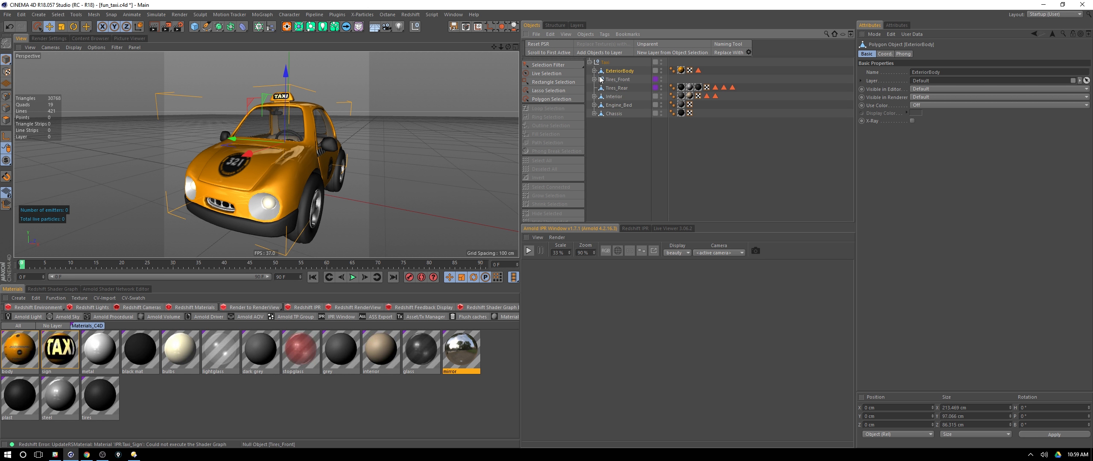
pyautogui.click(619, 79)
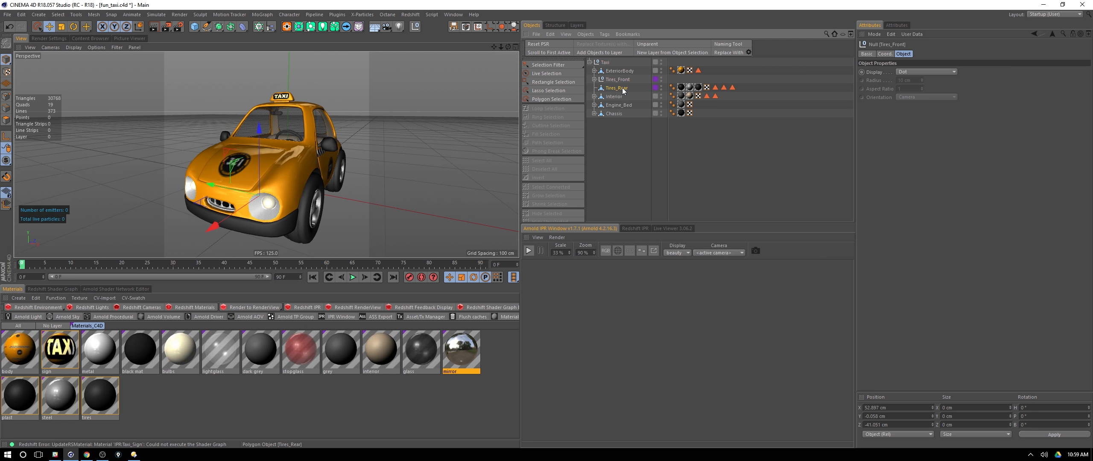
pyautogui.click(616, 97)
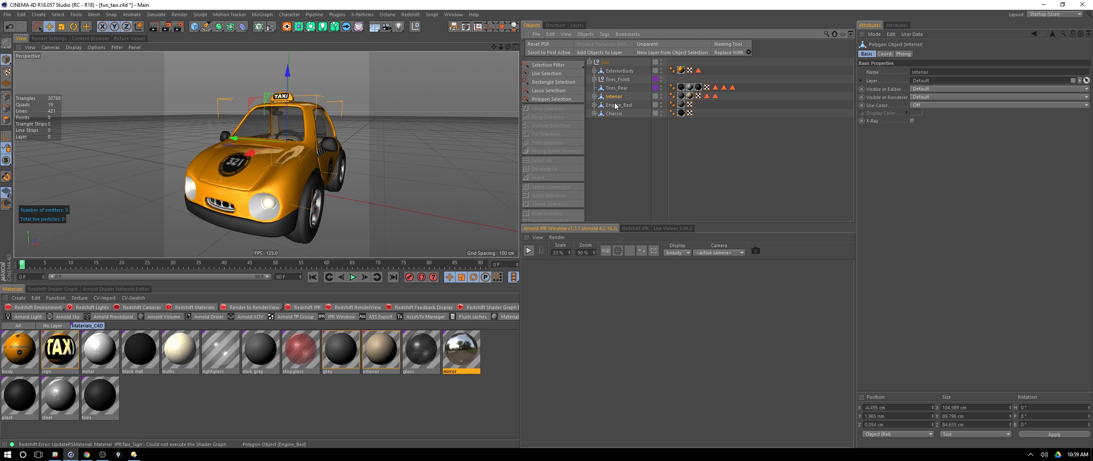
pyautogui.click(594, 96)
pyautogui.click(630, 107)
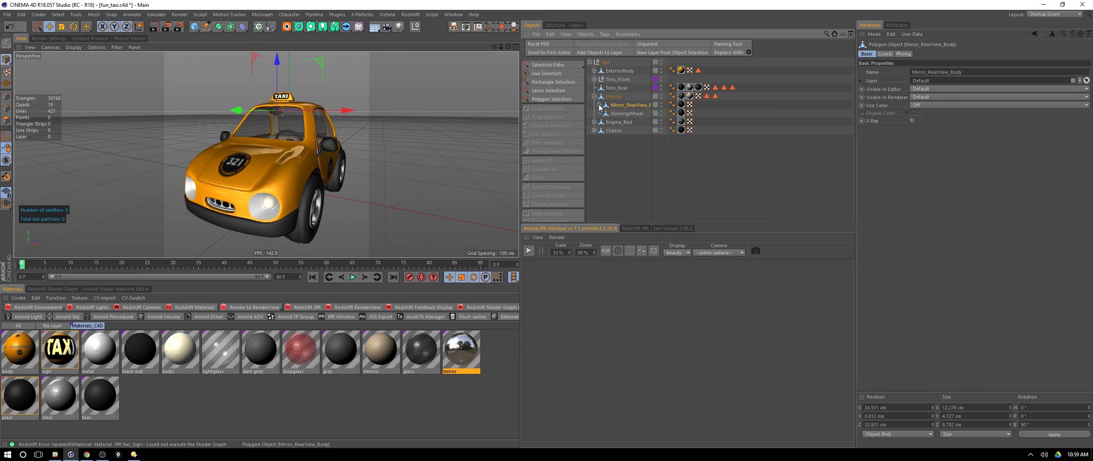
pyautogui.click(594, 96)
pyautogui.click(620, 105)
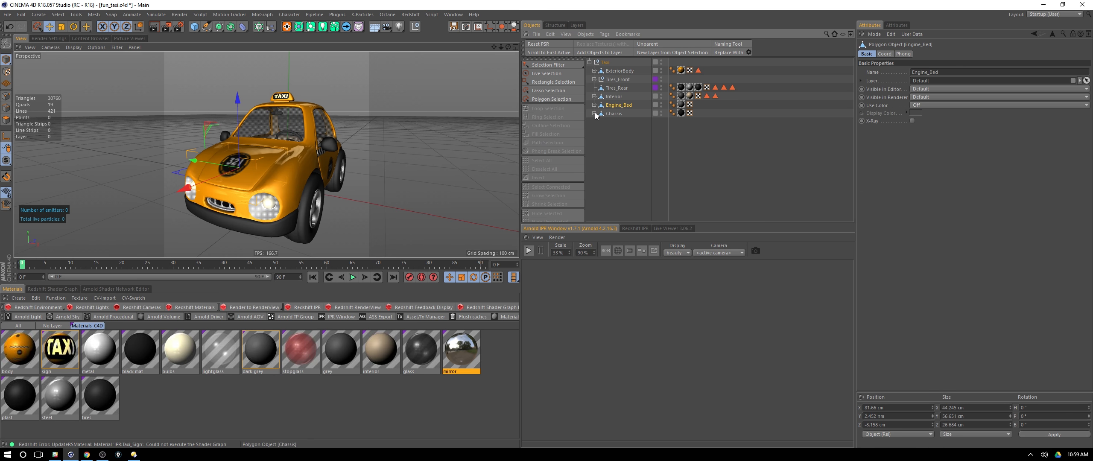
# Inspect the Materials_C4D and Materials_RedShift layers, returning to the object list
pyautogui.click(580, 26)
pyautogui.click(559, 57)
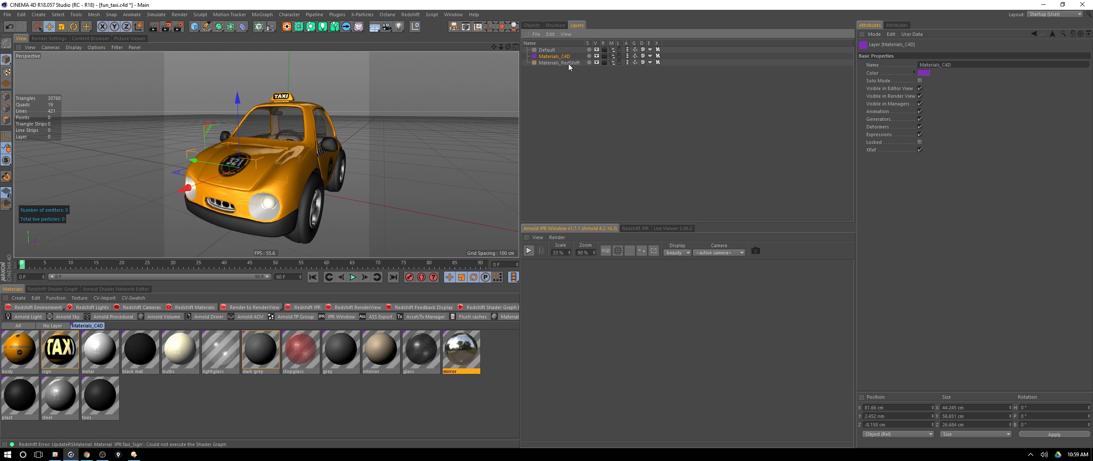
pyautogui.click(569, 63)
pyautogui.click(532, 25)
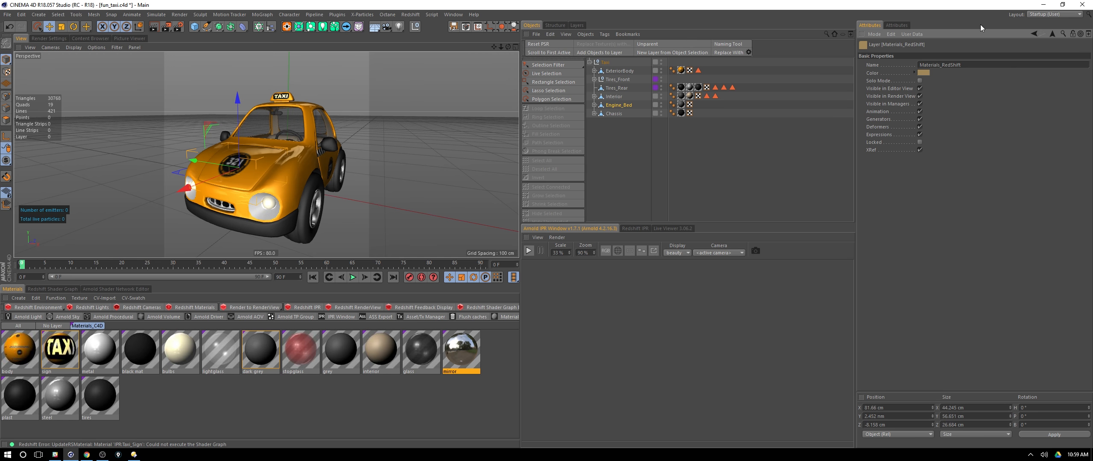
pyautogui.click(897, 27)
# View the Redshift IPR, Arnold IPR and Octane Live Viewer windows in turn, ending on the Redshift IPR
pyautogui.click(661, 228)
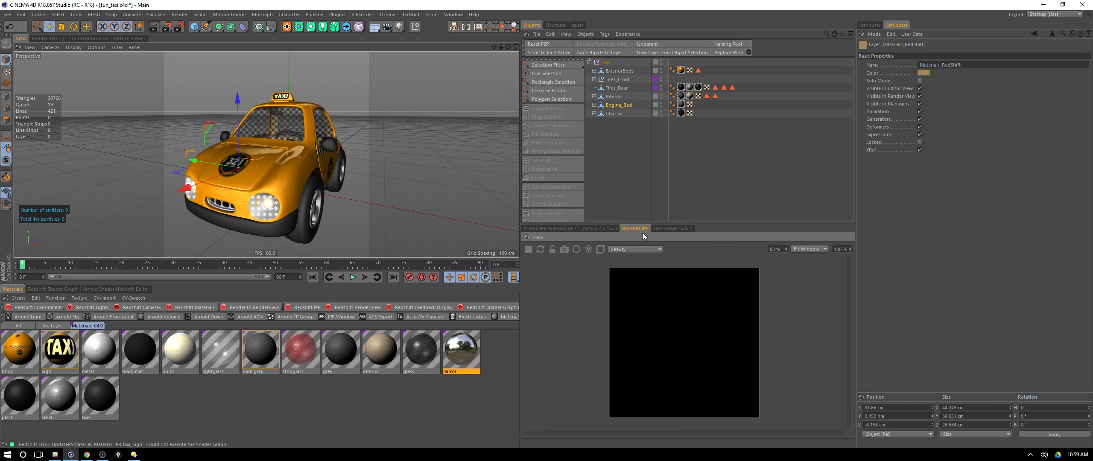
pyautogui.click(602, 228)
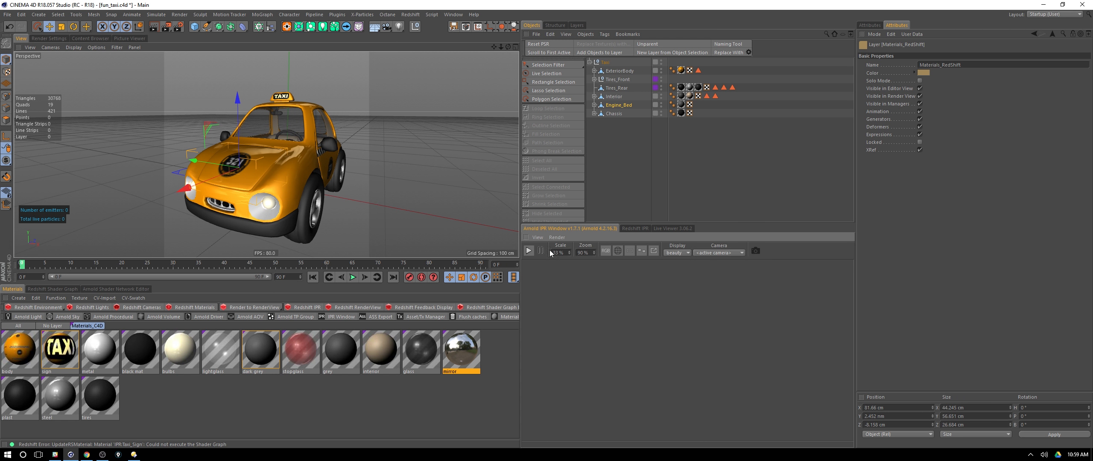
pyautogui.click(637, 231)
pyautogui.click(682, 230)
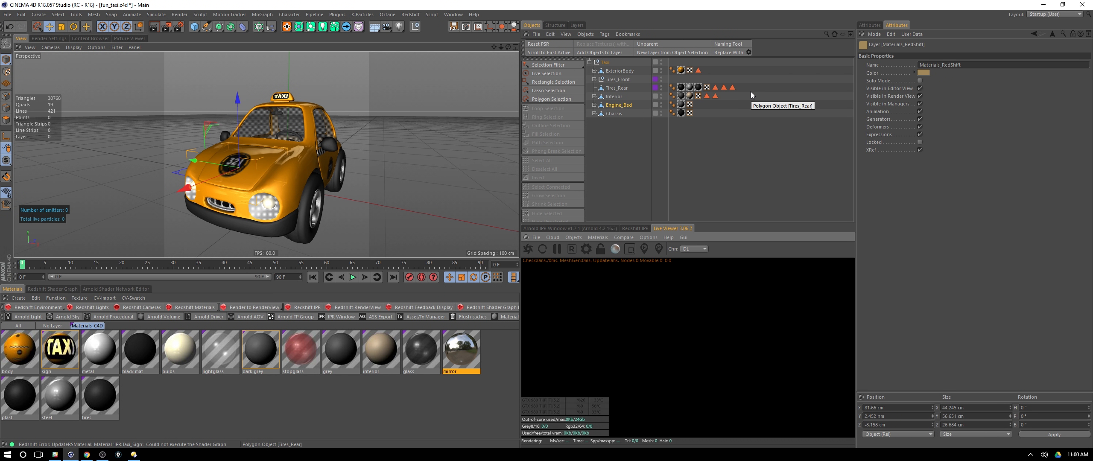
pyautogui.click(648, 229)
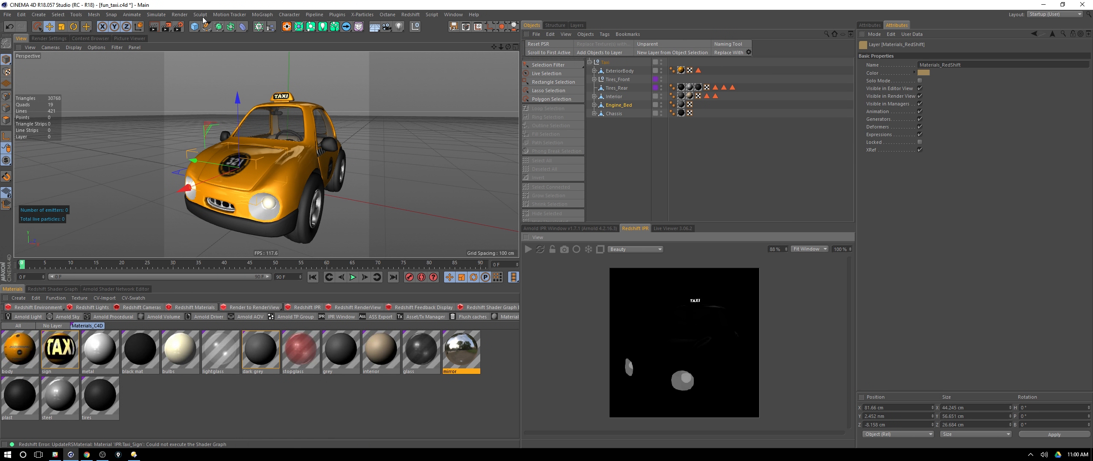
# Set the renderer to Standard and show its render options, including Default Light
pyautogui.click(61, 39)
pyautogui.click(76, 56)
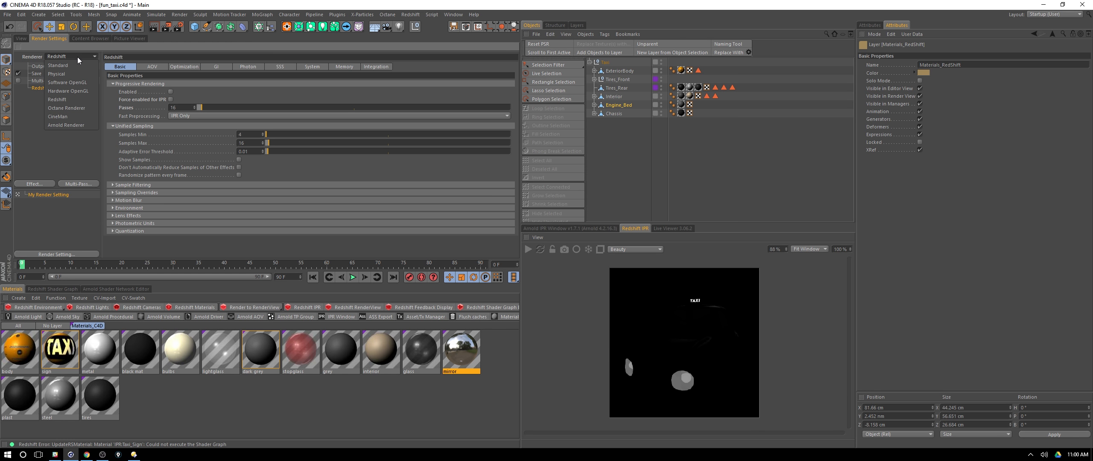
pyautogui.click(70, 65)
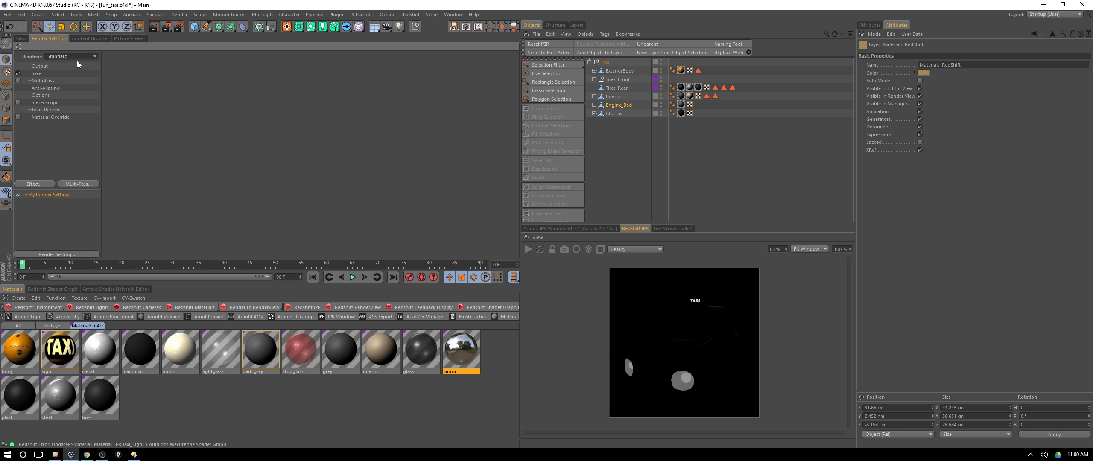
pyautogui.click(45, 96)
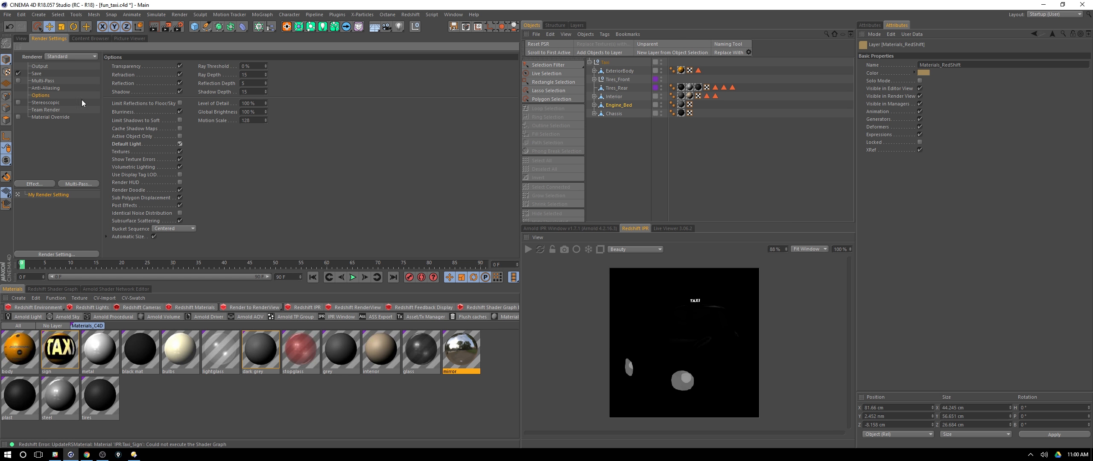
# Set the renderer back to Redshift and show its Integration settings
pyautogui.click(80, 56)
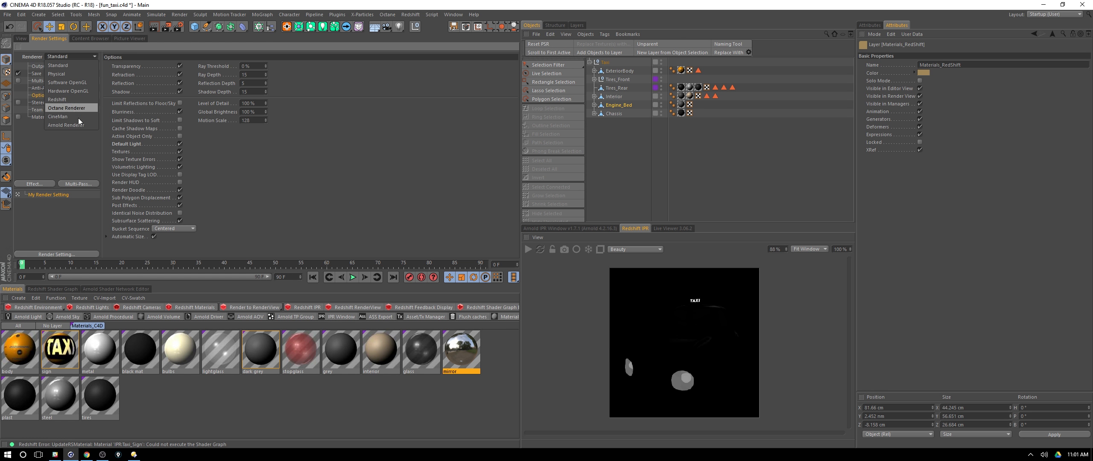
pyautogui.click(70, 100)
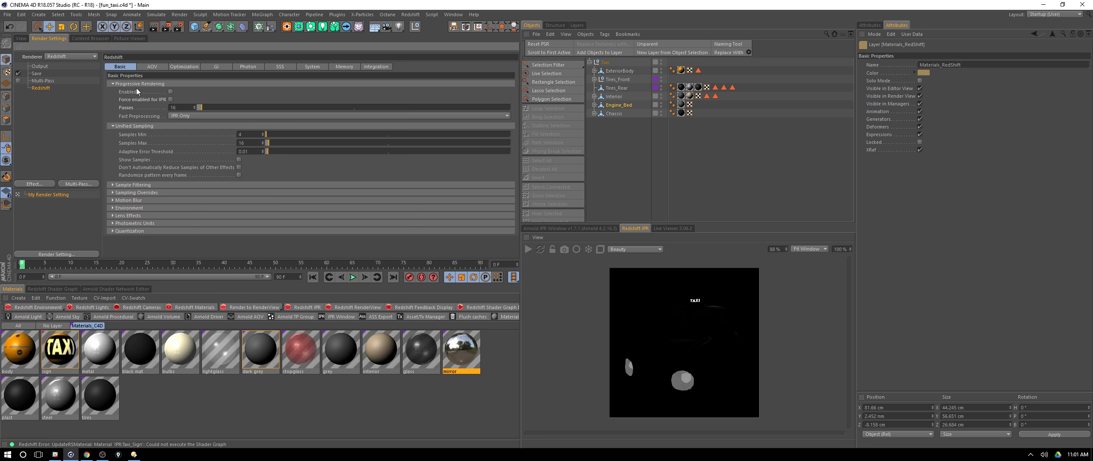
pyautogui.click(383, 67)
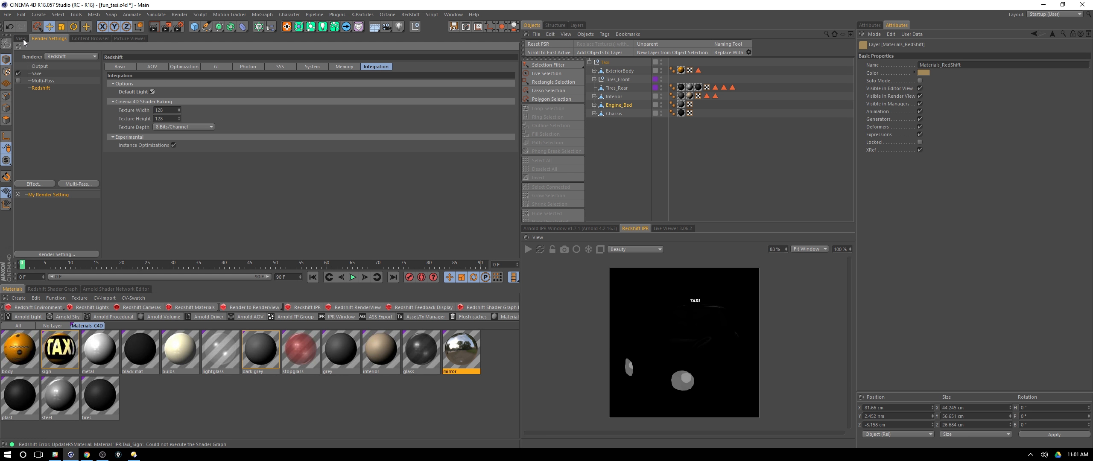
# Return the renderer to Standard, check its Default Light option, and render the perspective view
pyautogui.click(70, 57)
pyautogui.click(70, 67)
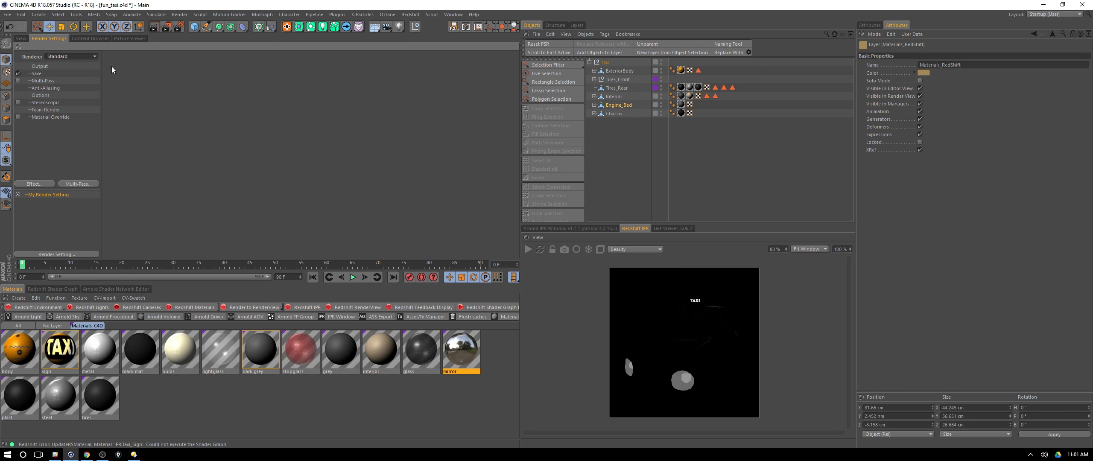
pyautogui.click(42, 96)
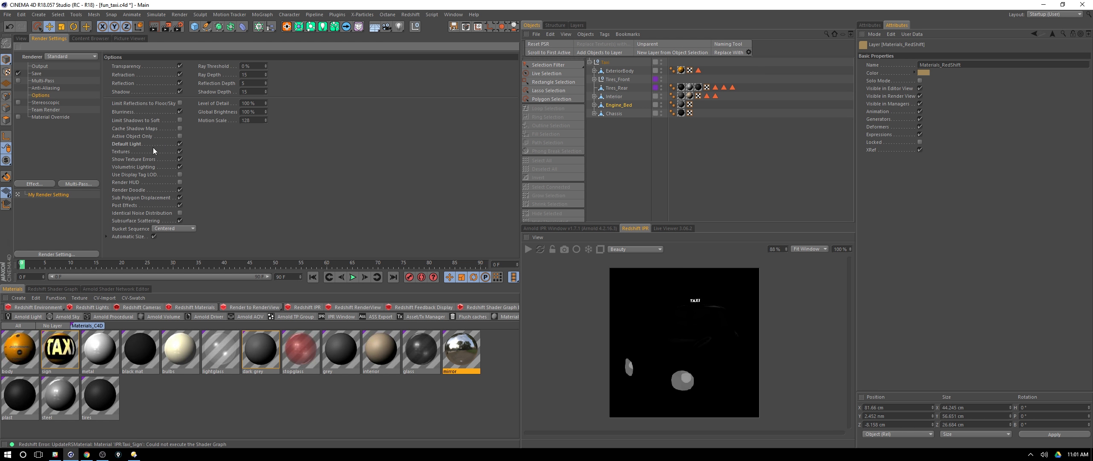
pyautogui.click(21, 38)
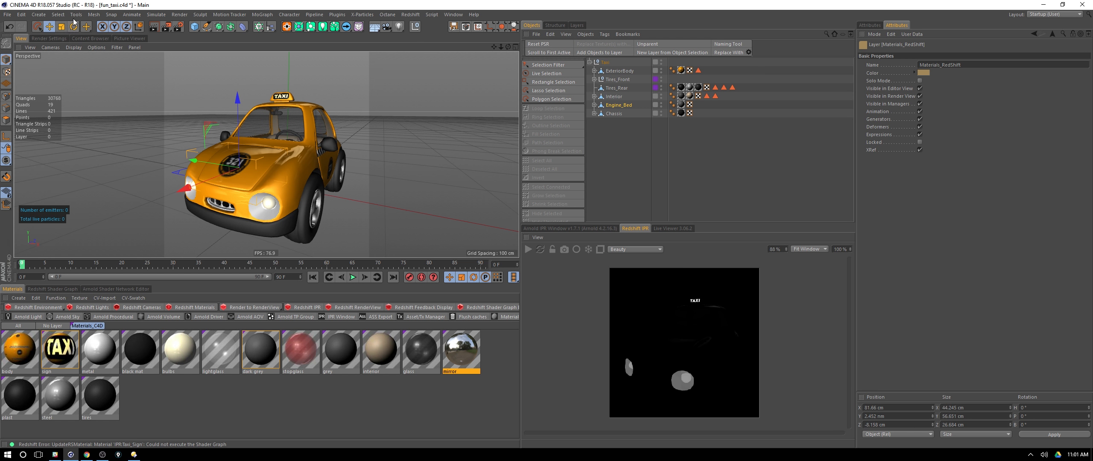
pyautogui.hotkey('ctrl', 'r')
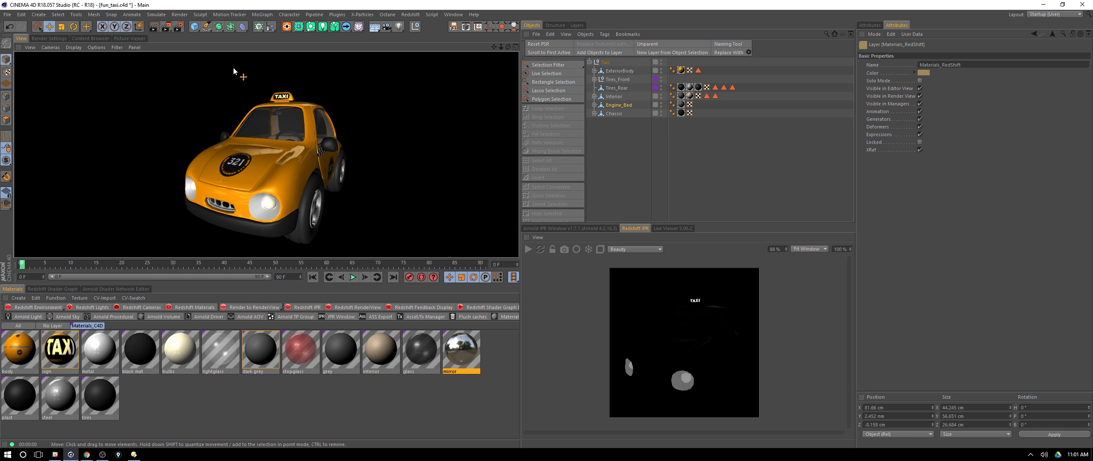
# Change the direction of the viewport's default light so the taxi is lit from another angle
pyautogui.click(97, 47)
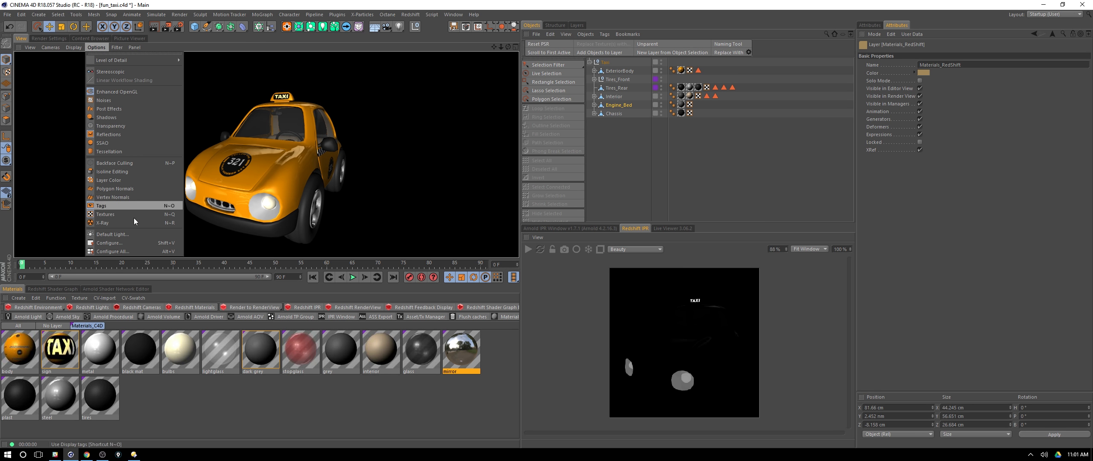
pyautogui.click(131, 235)
pyautogui.moveTo(131, 241)
pyautogui.mouseDown()
pyautogui.moveTo(154, 252)
pyautogui.moveTo(154, 244)
pyautogui.mouseUp()
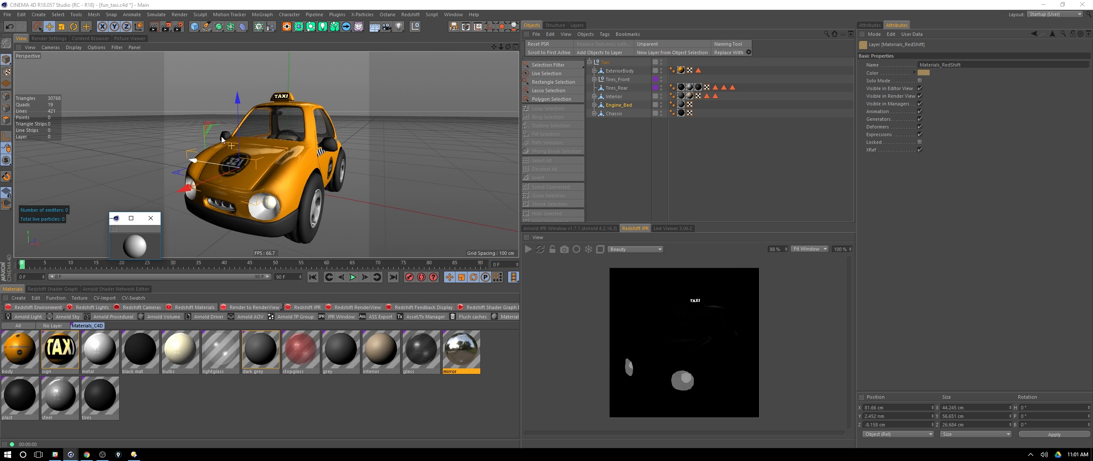
pyautogui.click(151, 218)
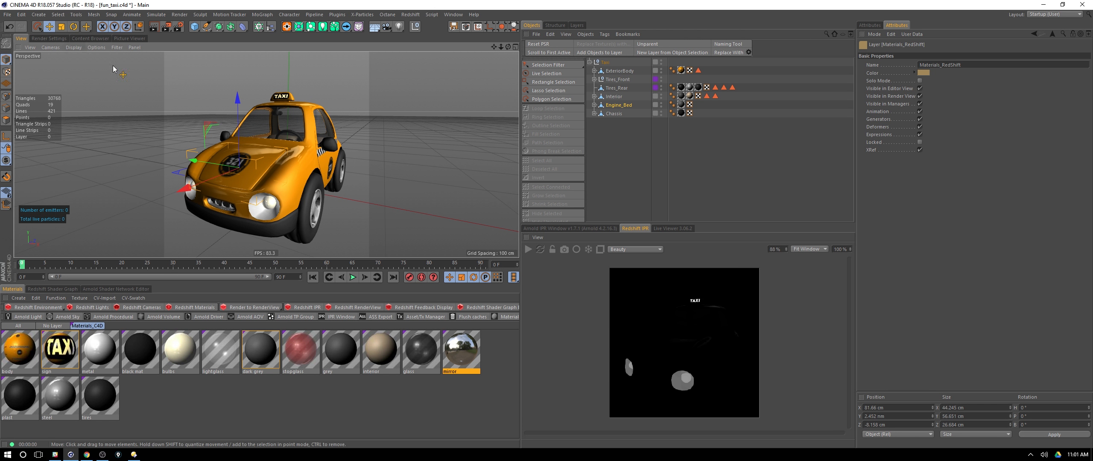
# Set the renderer to Redshift in the render settings and open the Redshift settings
pyautogui.click(62, 38)
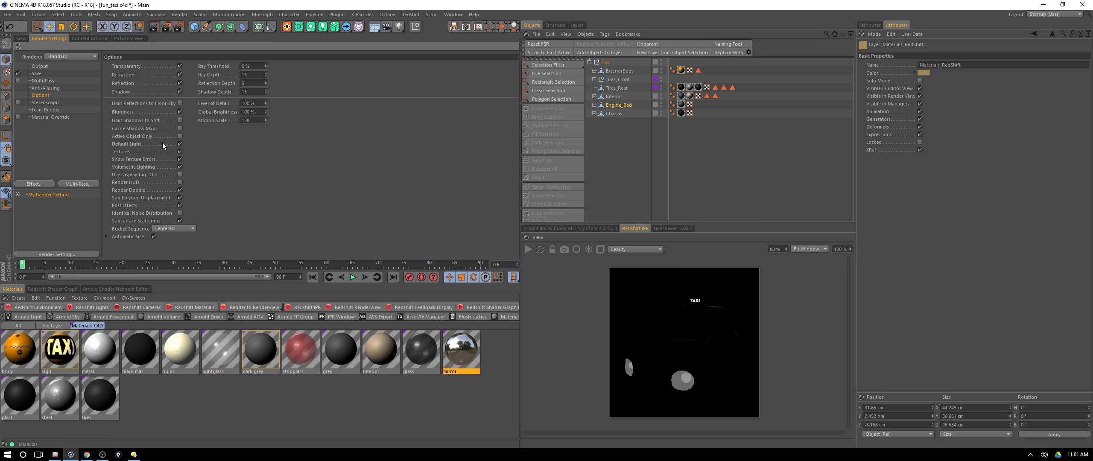
pyautogui.click(83, 57)
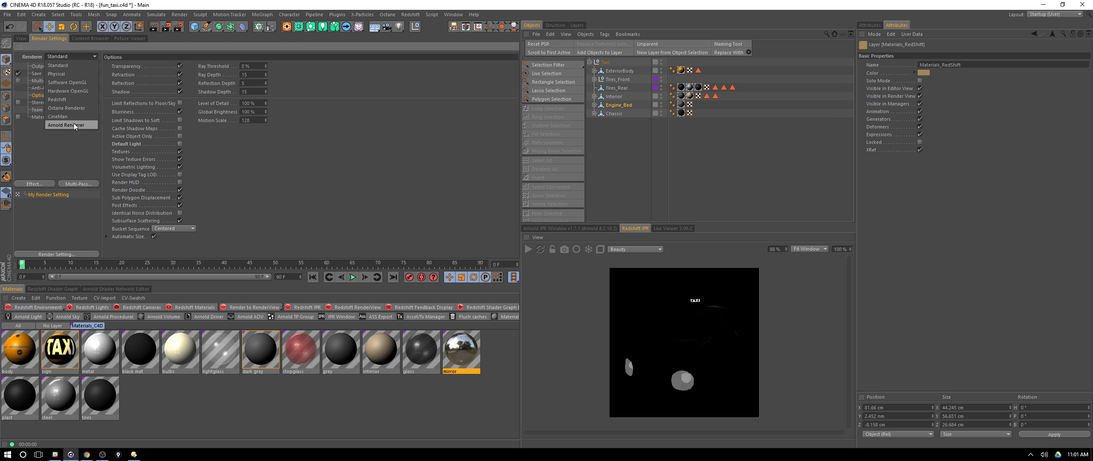
pyautogui.click(71, 98)
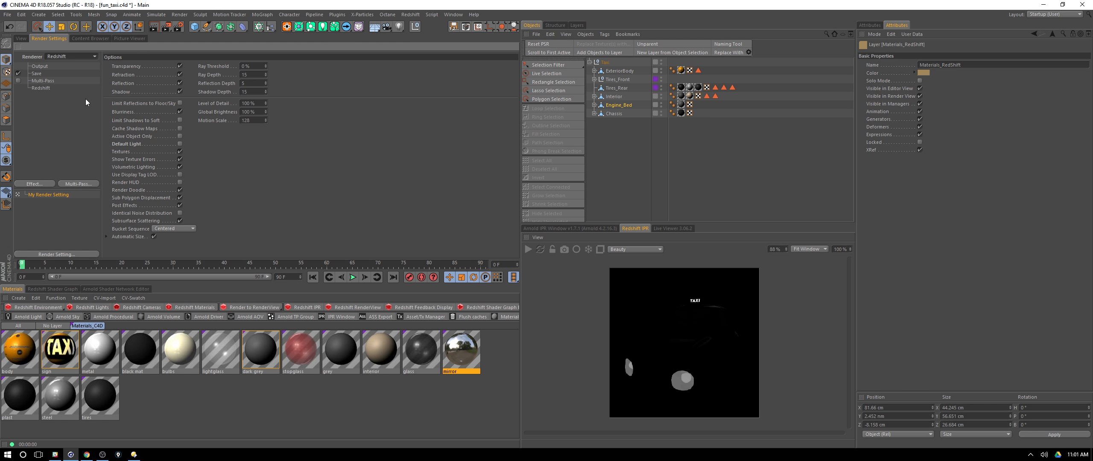
pyautogui.click(45, 87)
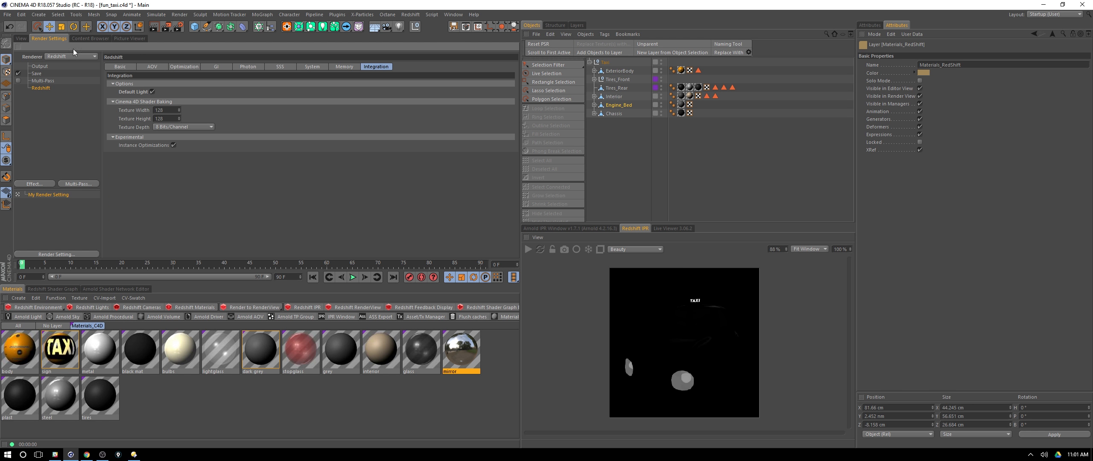
# Look through the Redshift Basic, AOV and Optimization settings, ending on the Integration settings with the Default Light option
pyautogui.click(121, 65)
pyautogui.click(154, 67)
pyautogui.click(190, 67)
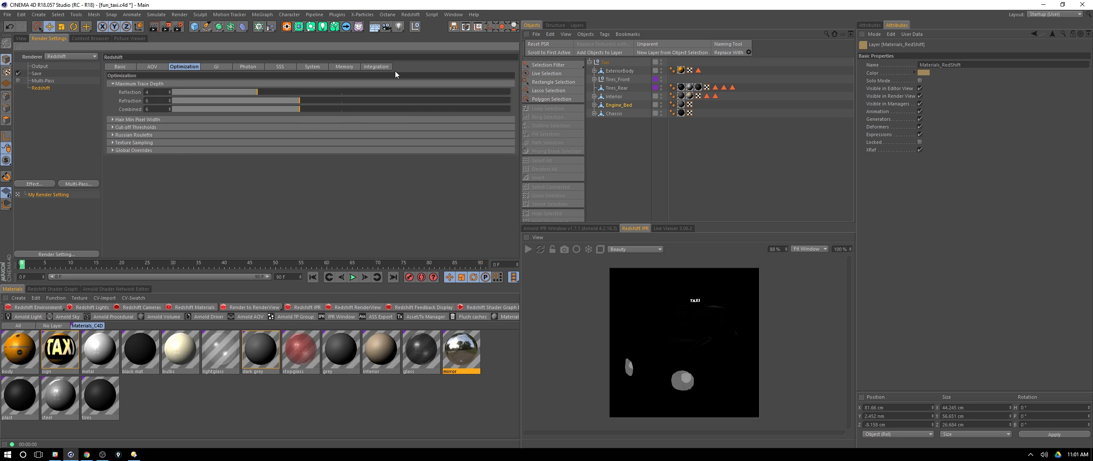
pyautogui.click(386, 68)
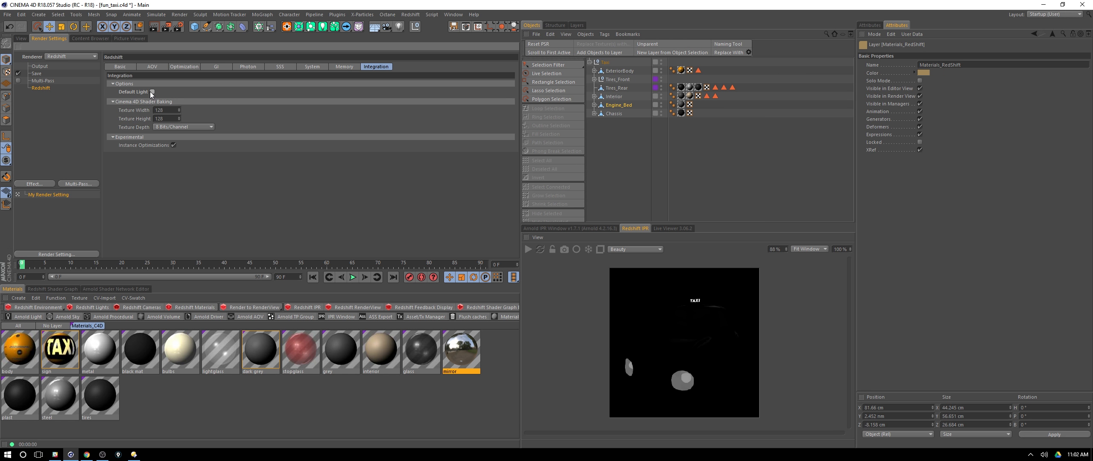
# Return to the perspective view and start the Redshift IPR preview
pyautogui.click(20, 38)
pyautogui.click(529, 249)
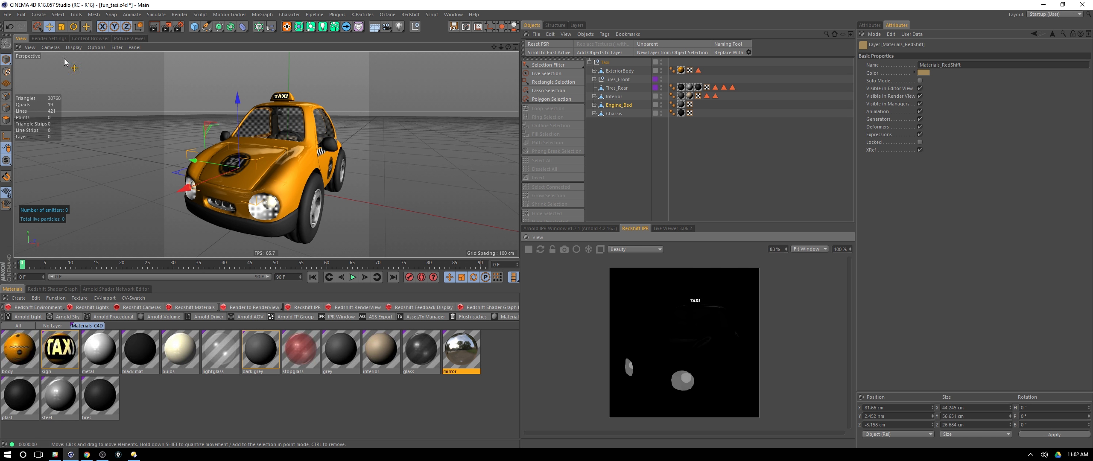
# Set the Redshift progressive rendering passes to 1024 and turn on Force enabled for IPR
pyautogui.click(59, 39)
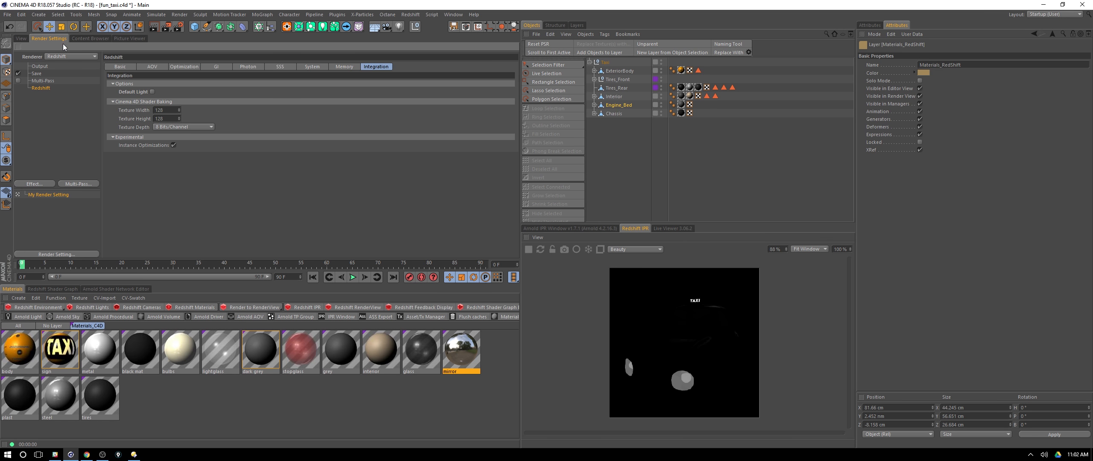
pyautogui.click(121, 67)
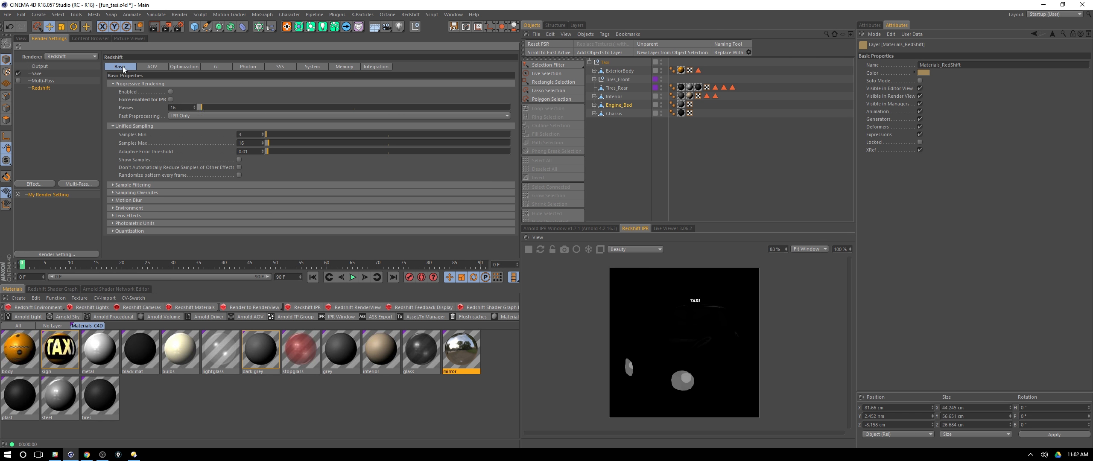
pyautogui.moveTo(182, 108); pyautogui.dragTo(75, 68)
pyautogui.write('1024')
pyautogui.press('Return')
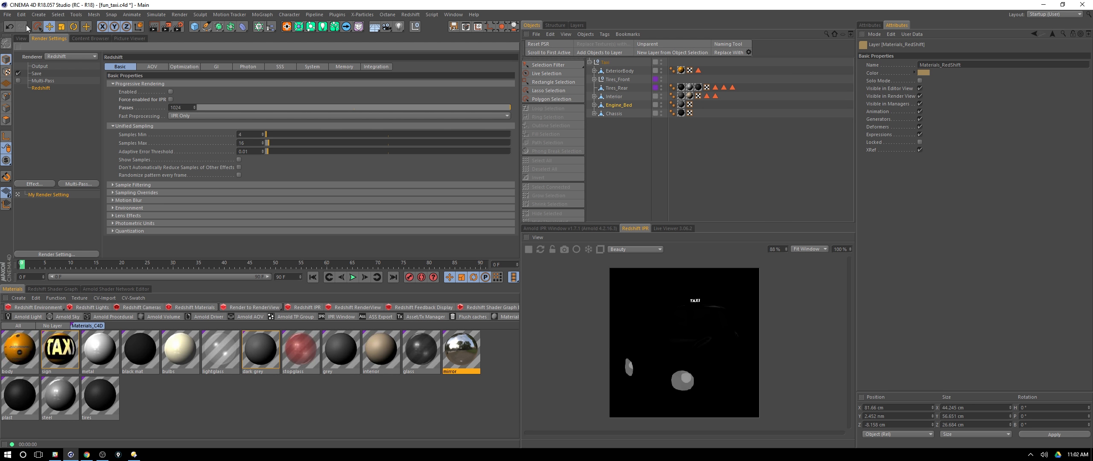
pyautogui.click(170, 99)
pyautogui.click(135, 39)
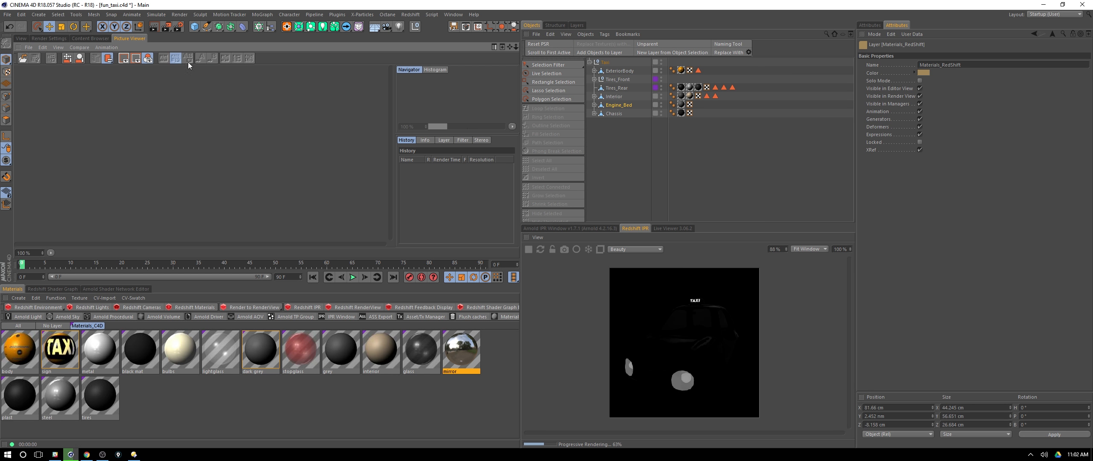
pyautogui.click(21, 39)
pyautogui.click(49, 39)
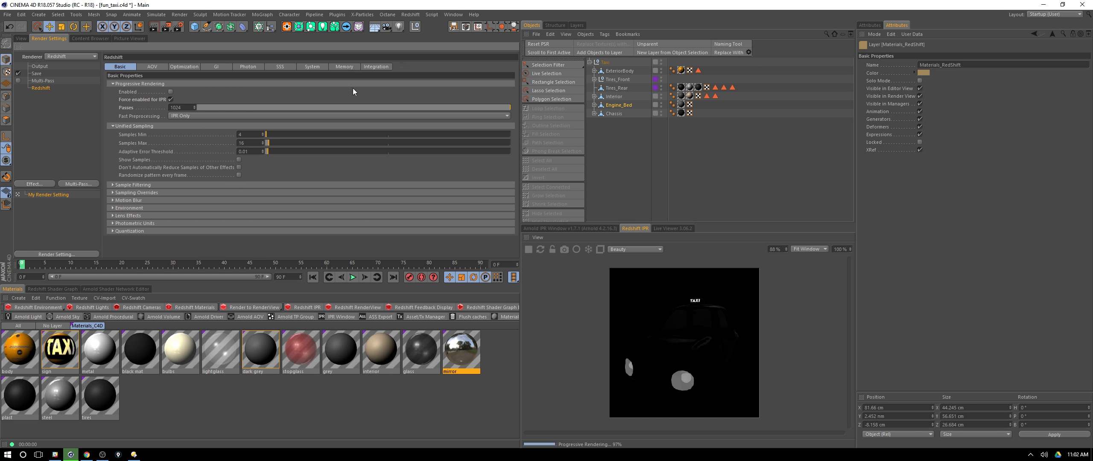
# Turn on Redshift's Default Light integration option and set the progressive rendering passes to 32
pyautogui.click(378, 67)
pyautogui.click(132, 67)
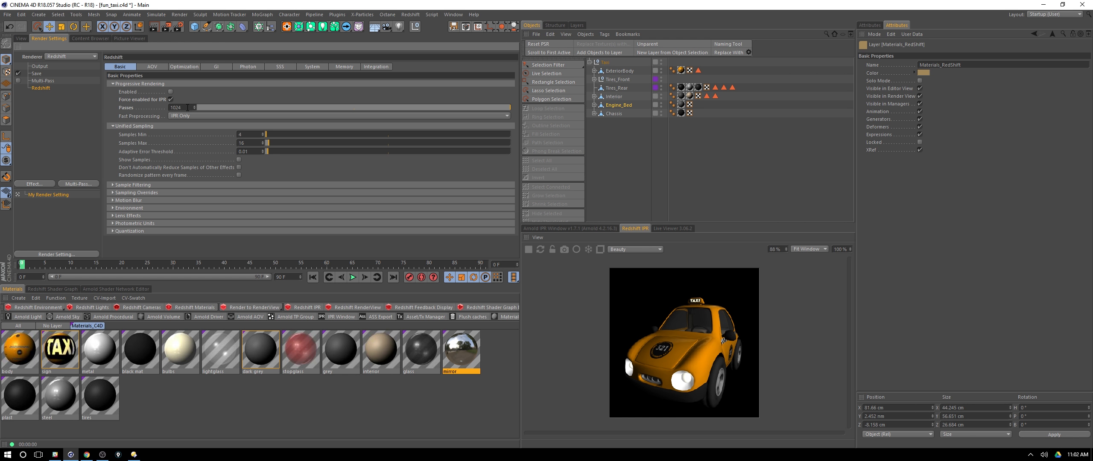
pyautogui.doubleClick(187, 107)
pyautogui.write('32')
pyautogui.press('Return')
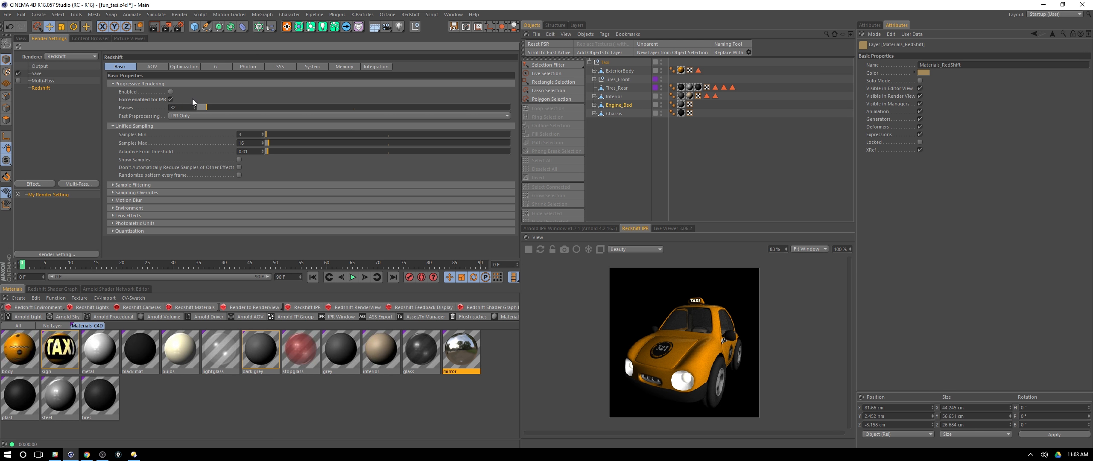
# Turn off Redshift's Default Light option and Force enabled for IPR
pyautogui.click(372, 68)
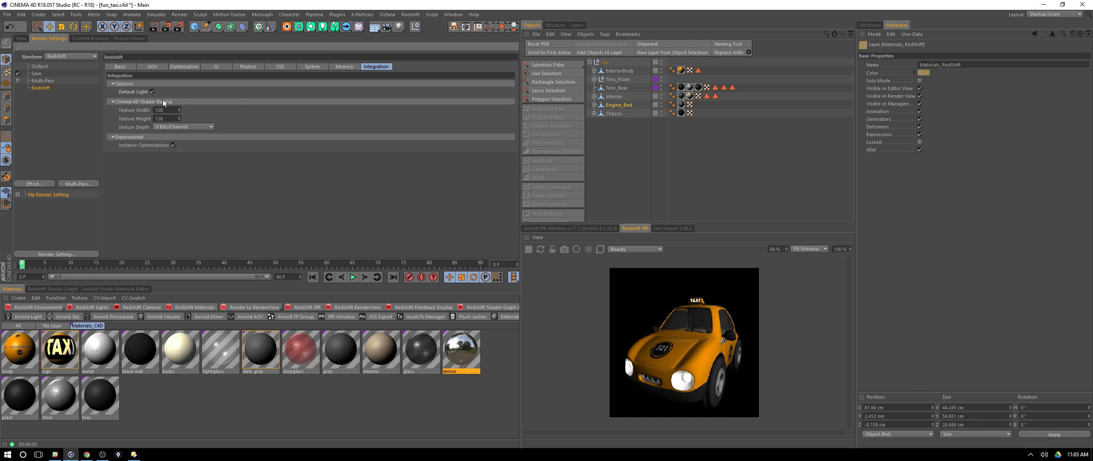
pyautogui.click(152, 92)
pyautogui.click(121, 66)
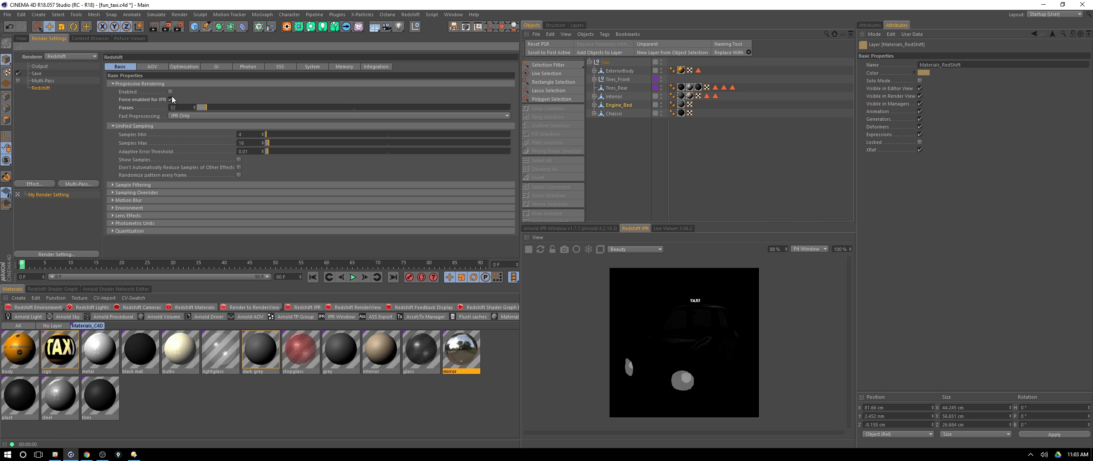
pyautogui.click(170, 100)
# Set the progressive rendering passes to 1024 and check the taxi in the perspective view
pyautogui.doubleClick(191, 109)
pyautogui.write('1024')
pyautogui.press('Return')
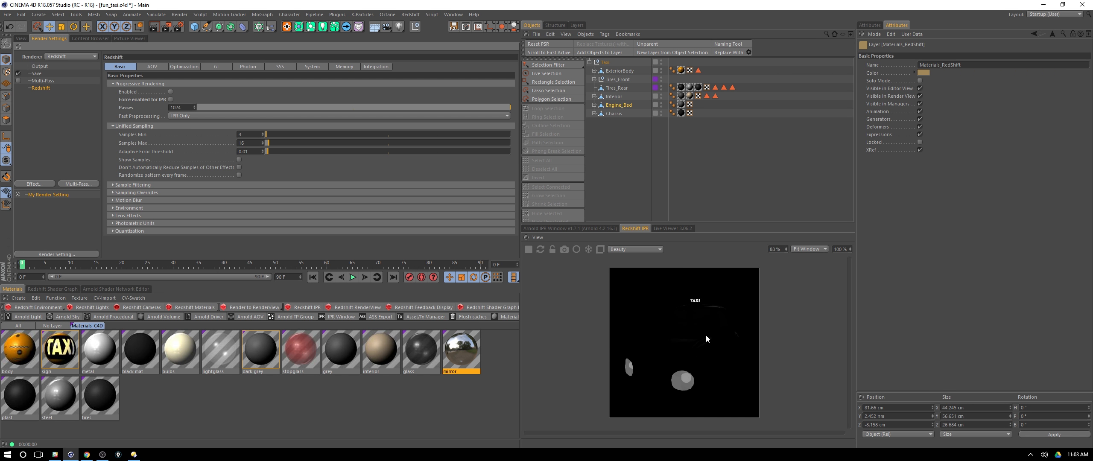
pyautogui.click(21, 38)
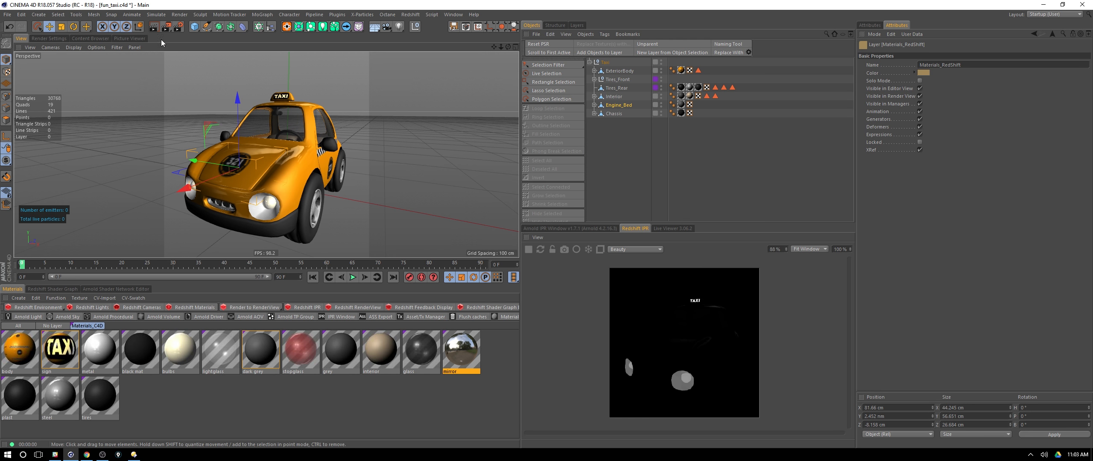
pyautogui.click(53, 38)
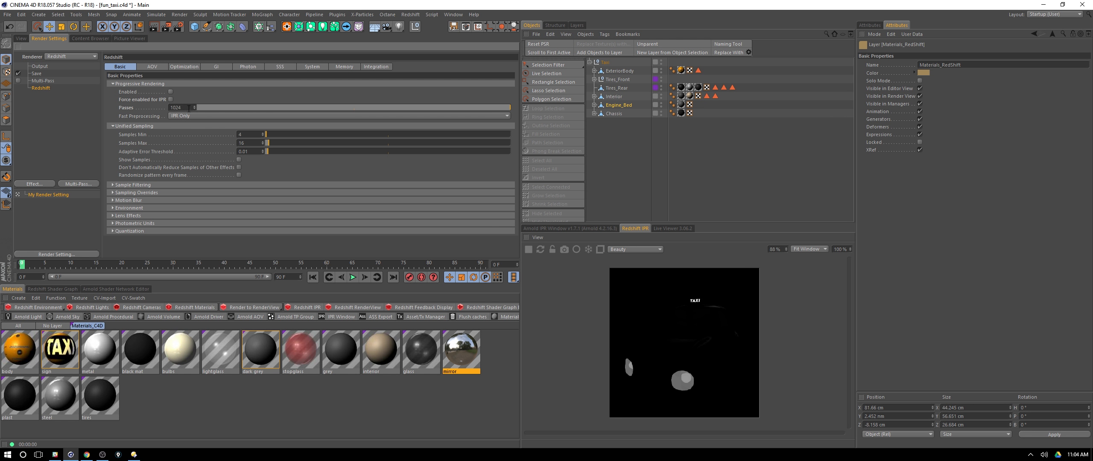
# Set the progressive rendering passes to 32 and the unified sampling Adaptive Error Threshold to 0.01
pyautogui.click(188, 106)
pyautogui.moveTo(189, 106); pyautogui.dragTo(95, 72)
pyautogui.write('32')
pyautogui.press('Return')
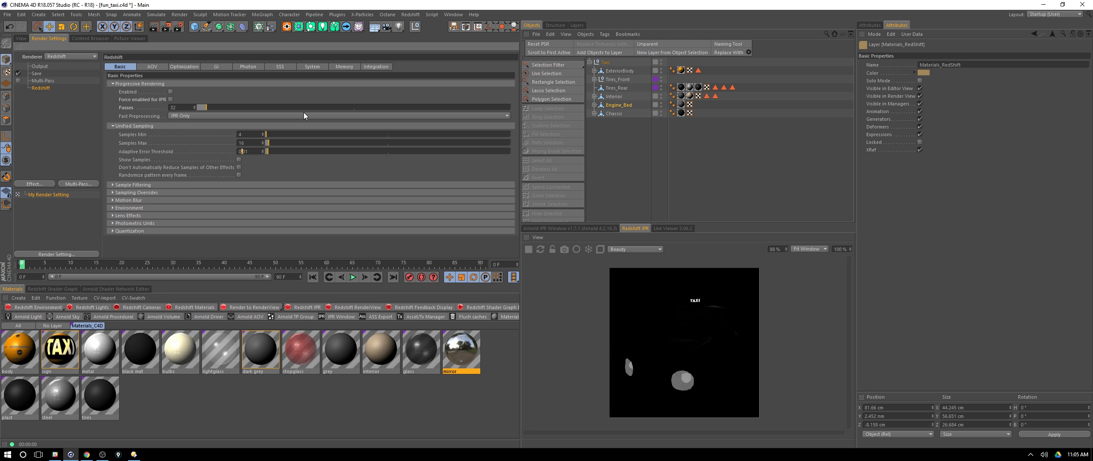
pyautogui.write('0')
pyautogui.press('Return')
pyautogui.doubleClick(254, 151)
# Look through the Redshift AOV, Optimization, GI, Memory and Integration settings, ending on the Basic settings
pyautogui.click(159, 67)
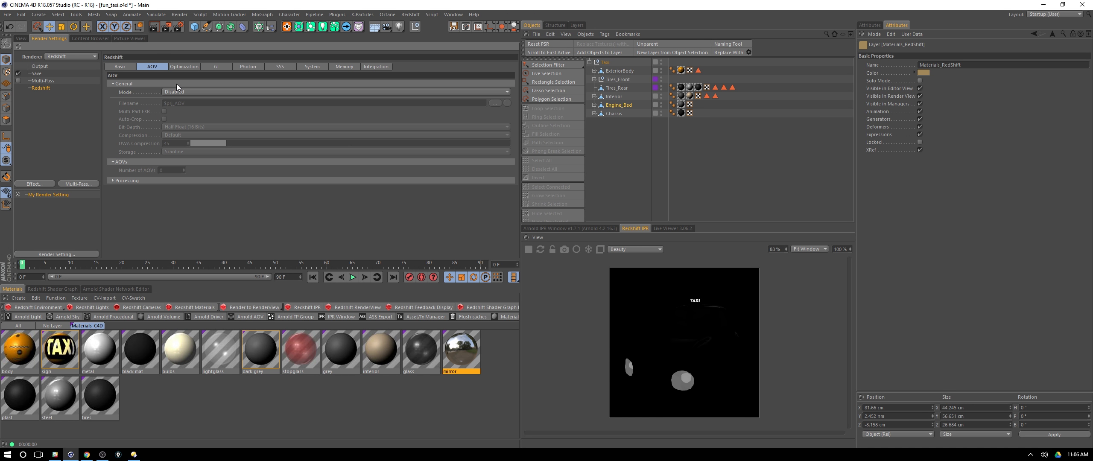
pyautogui.click(193, 67)
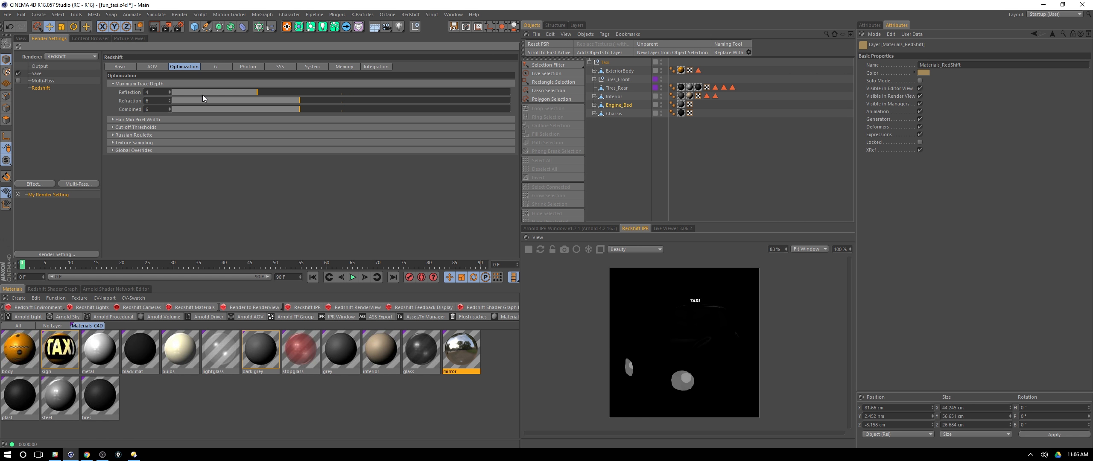
pyautogui.click(220, 66)
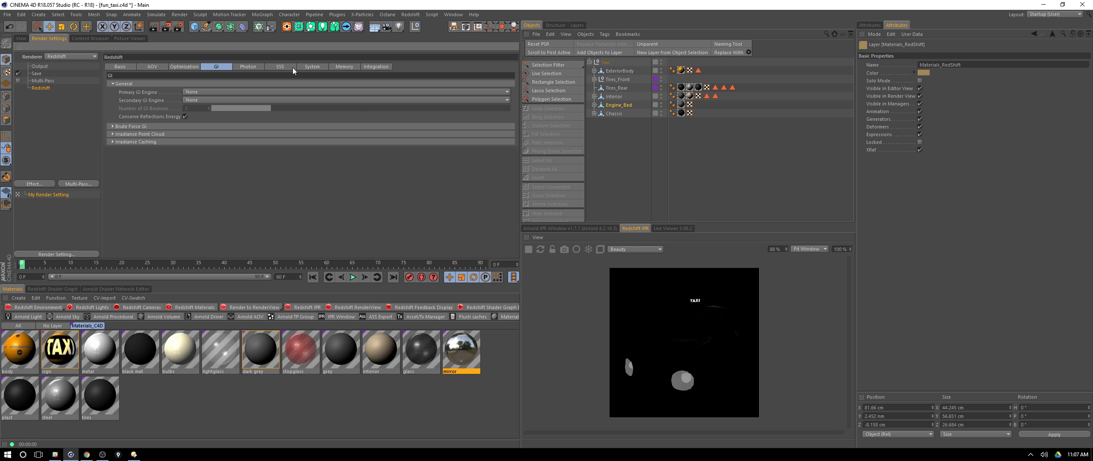
pyautogui.click(345, 66)
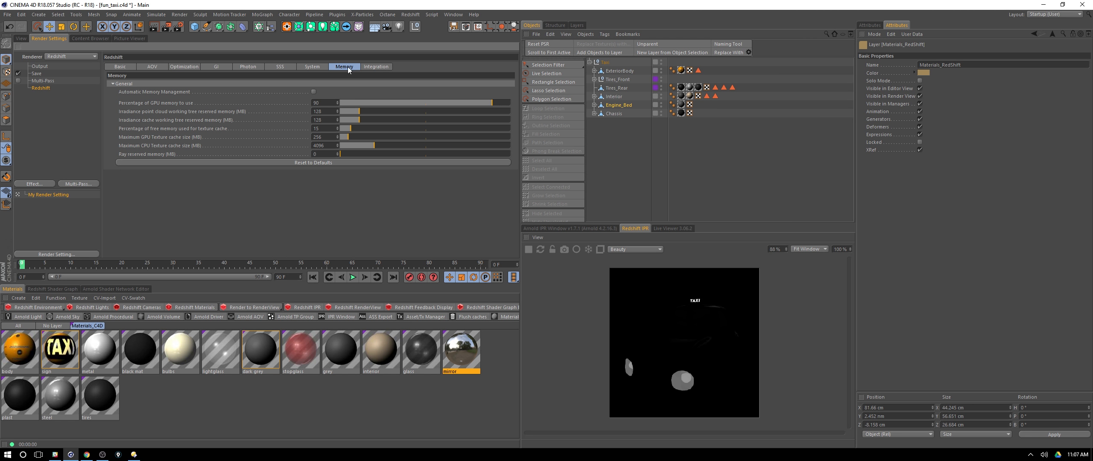
pyautogui.click(371, 68)
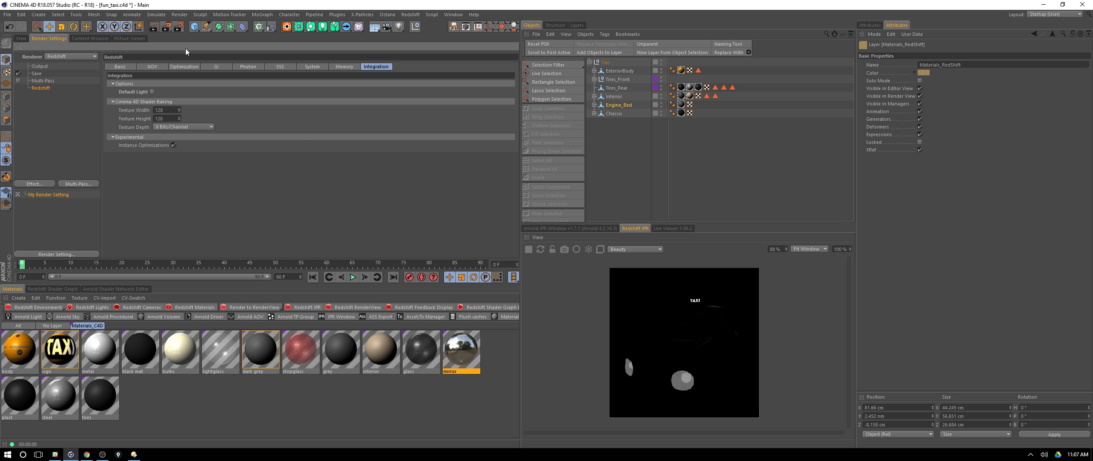
pyautogui.click(117, 67)
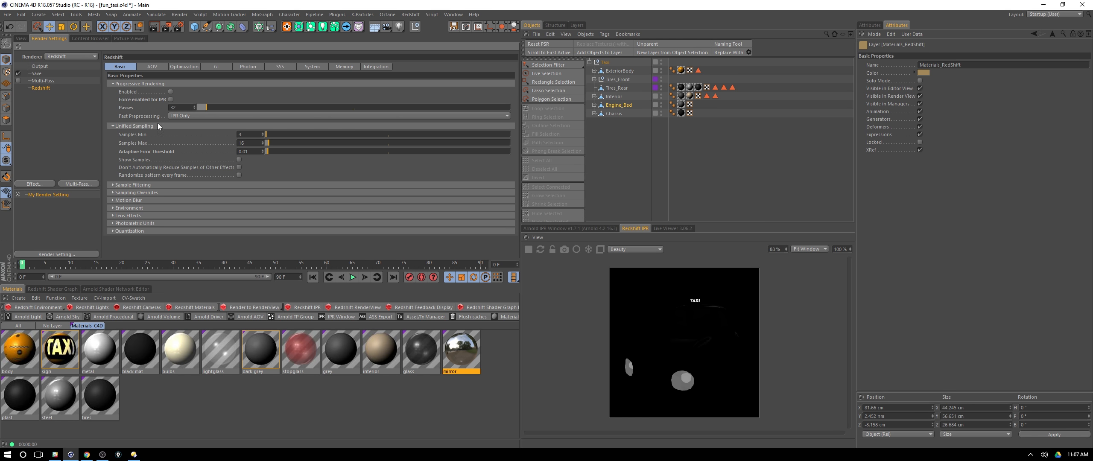
# Detach the Redshift commands as a floating palette, close it, and review the available Redshift light types
pyautogui.click(19, 38)
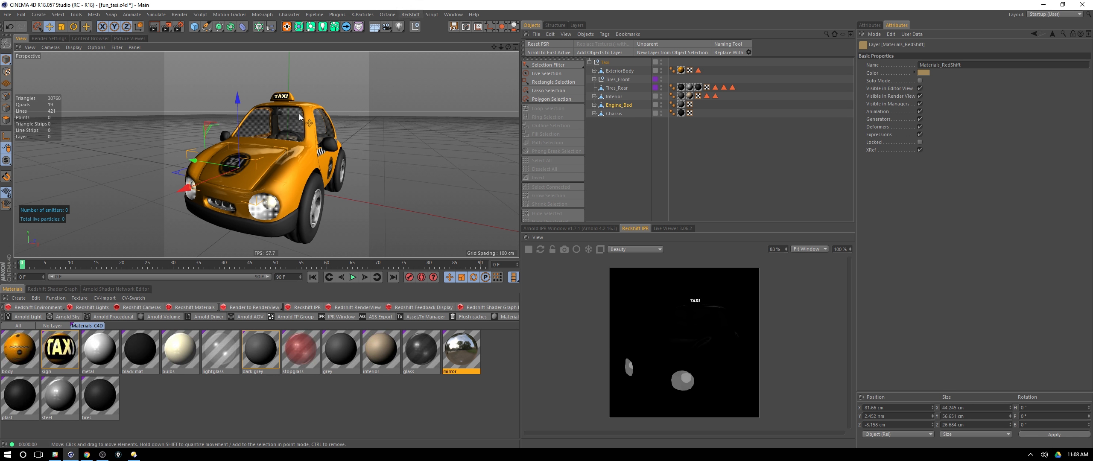
pyautogui.click(413, 17)
pyautogui.click(413, 17)
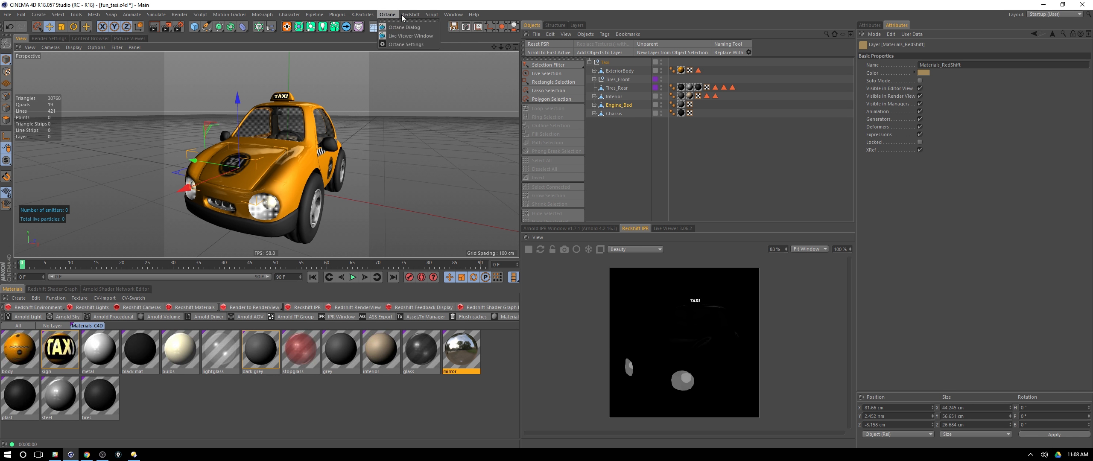
pyautogui.click(413, 17)
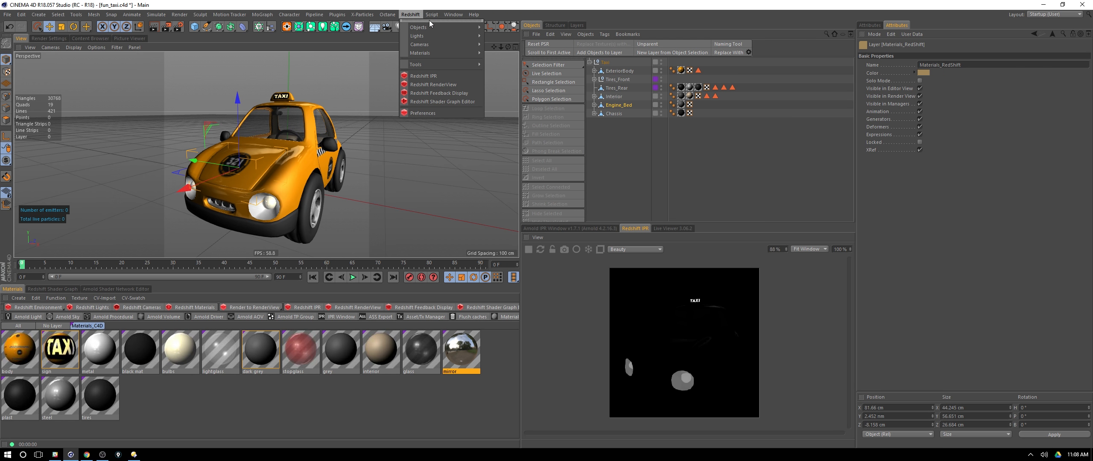
pyautogui.click(440, 21)
pyautogui.moveTo(443, 19); pyautogui.dragTo(411, 61)
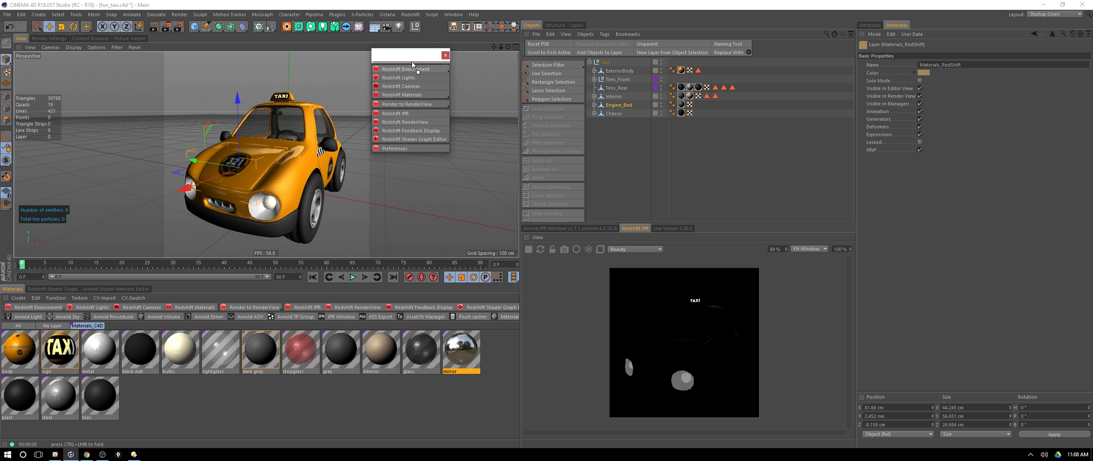
pyautogui.click(445, 56)
pyautogui.click(410, 14)
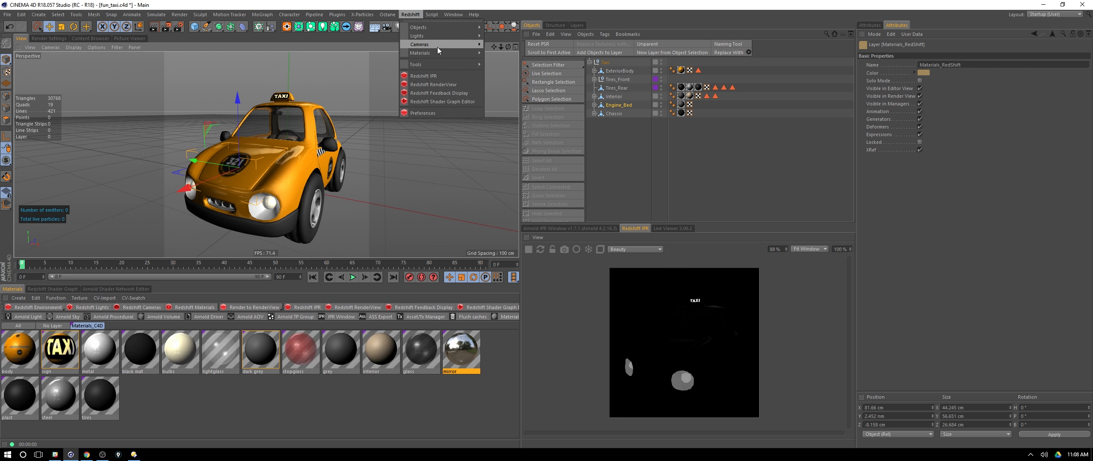
pyautogui.moveTo(444, 36)
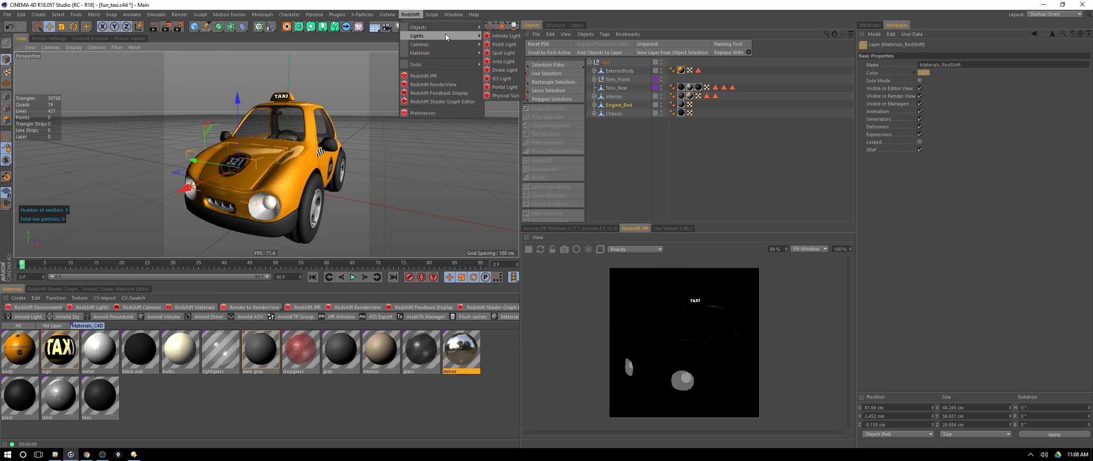
pyautogui.click(481, 3)
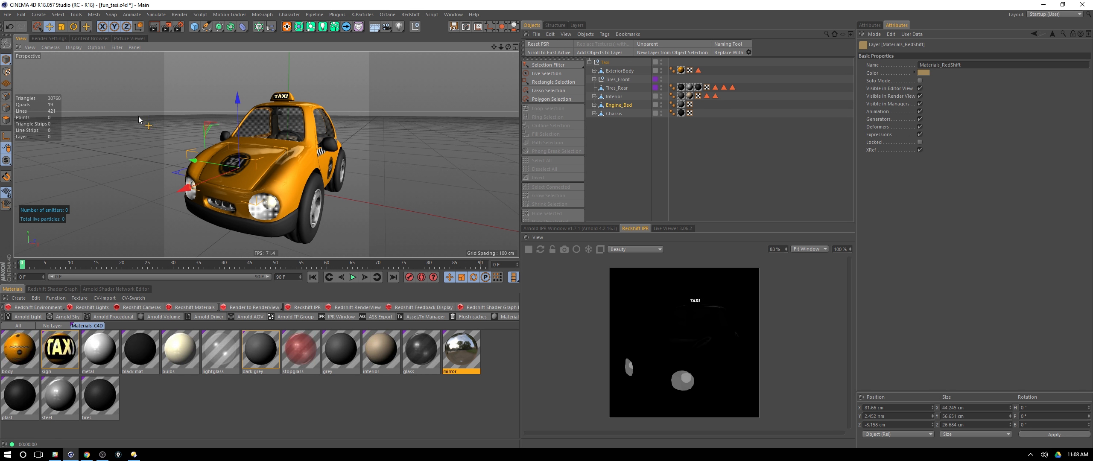
# Add a Redshift Dome Light to the taxi scene
pyautogui.click(97, 307)
pyautogui.moveTo(115, 314)
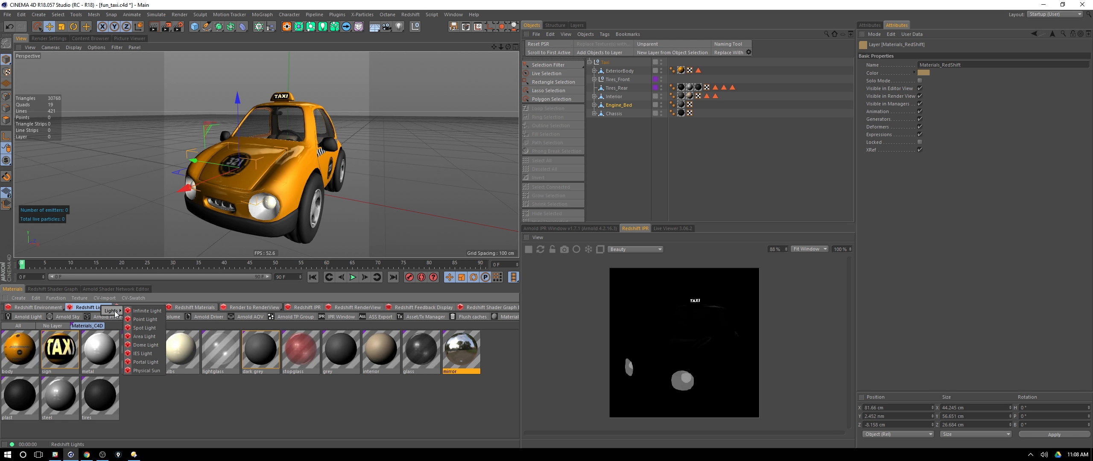
pyautogui.click(145, 345)
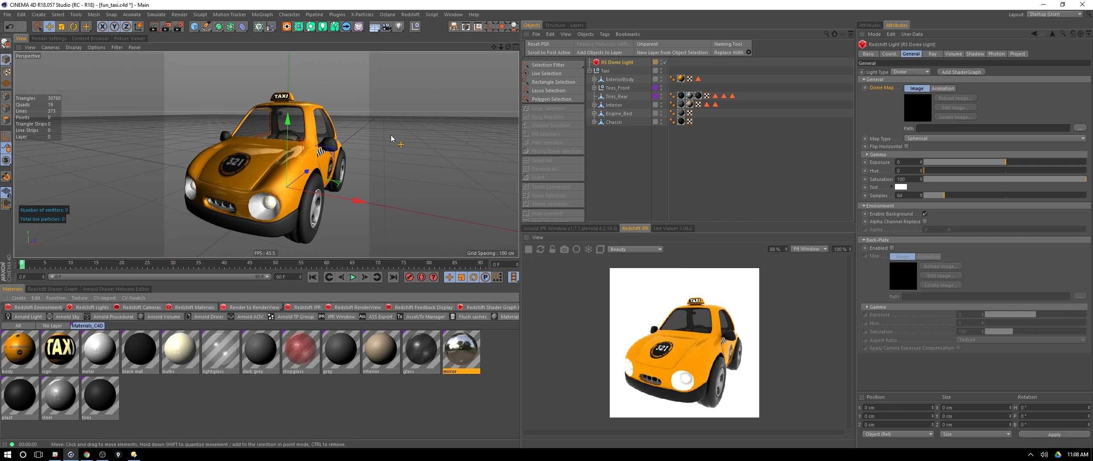
# Attach an HDRI Link tag to the RS Dome Light object
pyautogui.rightClick(620, 60)
pyautogui.click(612, 65)
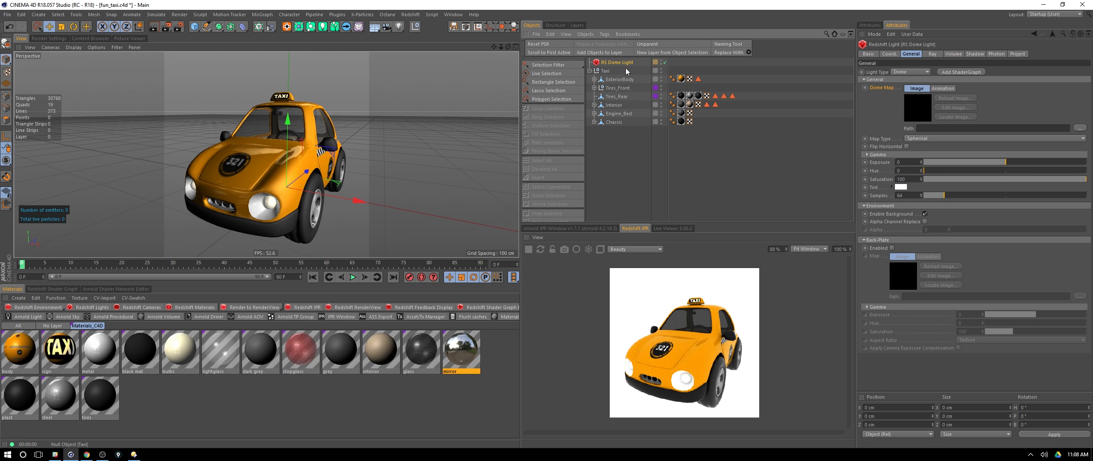
pyautogui.rightClick(620, 62)
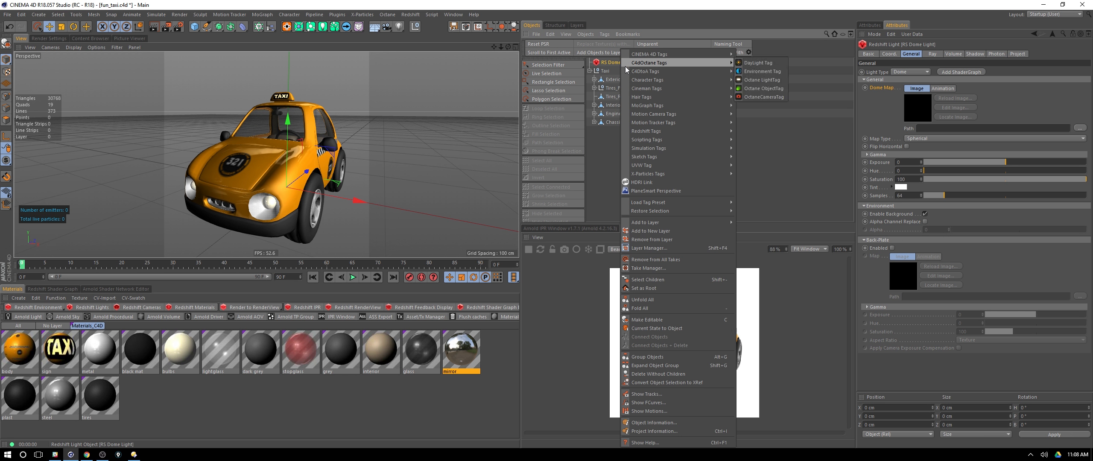
pyautogui.click(649, 181)
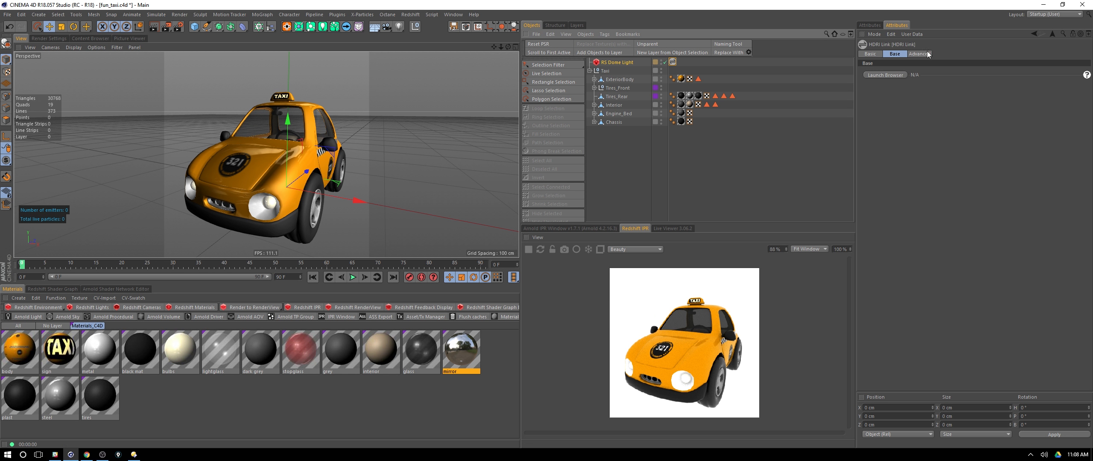
# Browse the Pro Studios Metal pack in the HDRI Browser from the HDRI Link tag, then close the browser
pyautogui.click(899, 76)
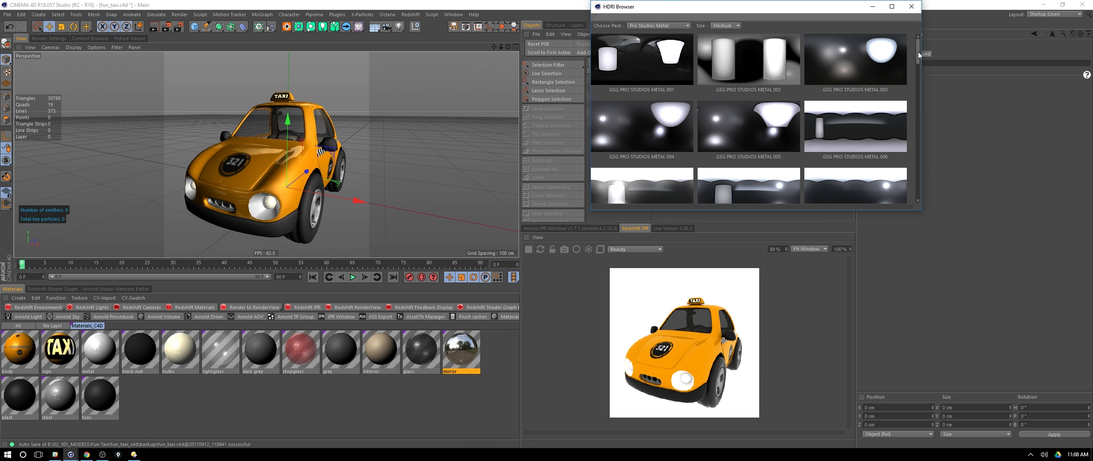
pyautogui.scroll(-5, 919, 67)
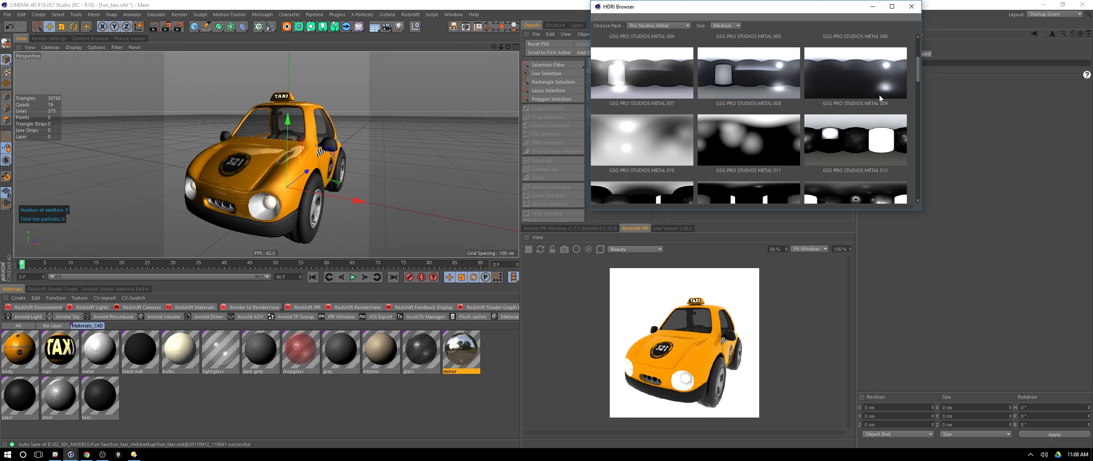
pyautogui.click(912, 6)
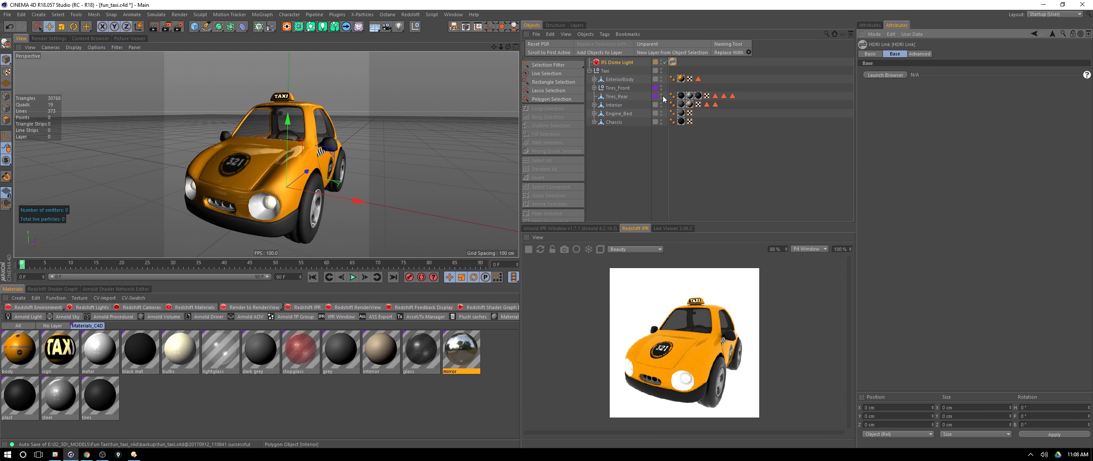
# Disable the RS Dome Light's environment background and, using an X/Y/Z-axis rotation order, set its Y rotation to 90°
pyautogui.click(628, 64)
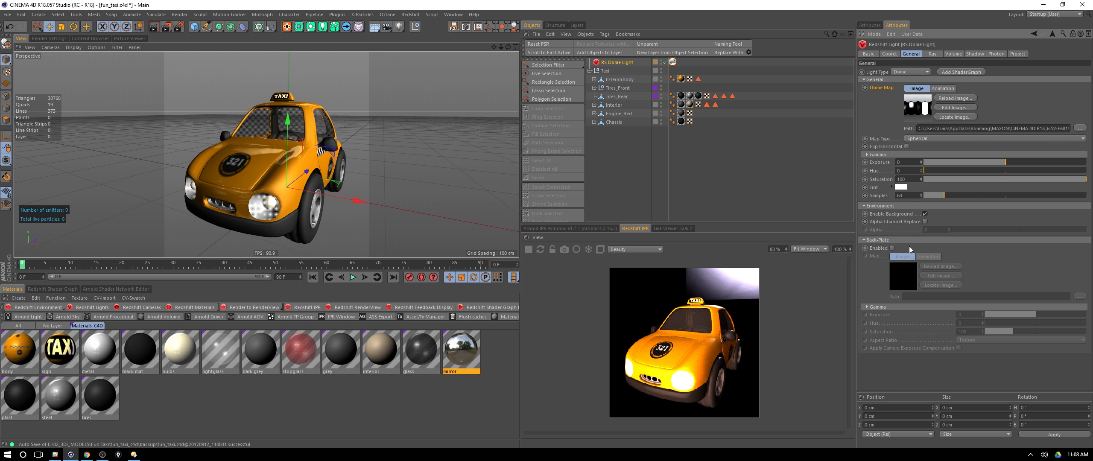
pyautogui.click(924, 214)
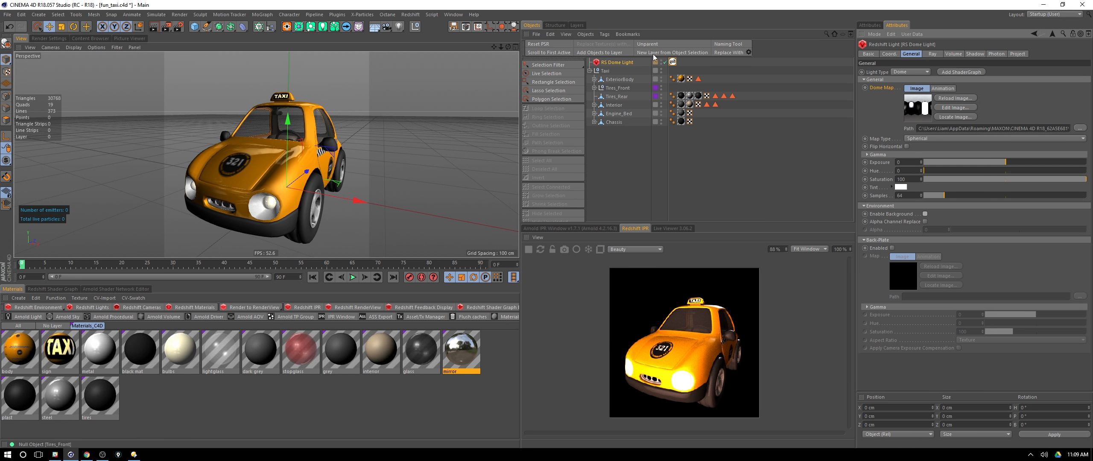
pyautogui.click(897, 53)
pyautogui.click(992, 98)
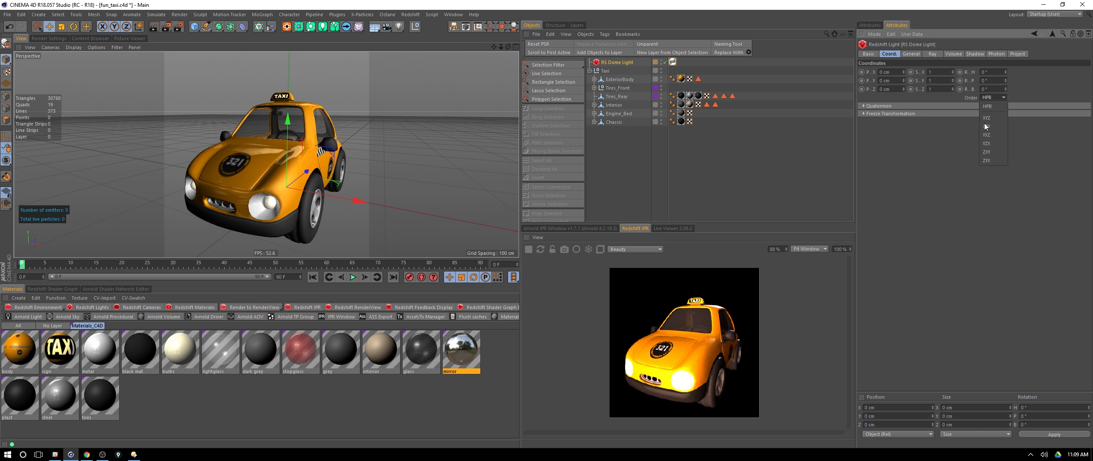
pyautogui.click(991, 124)
pyautogui.write('90')
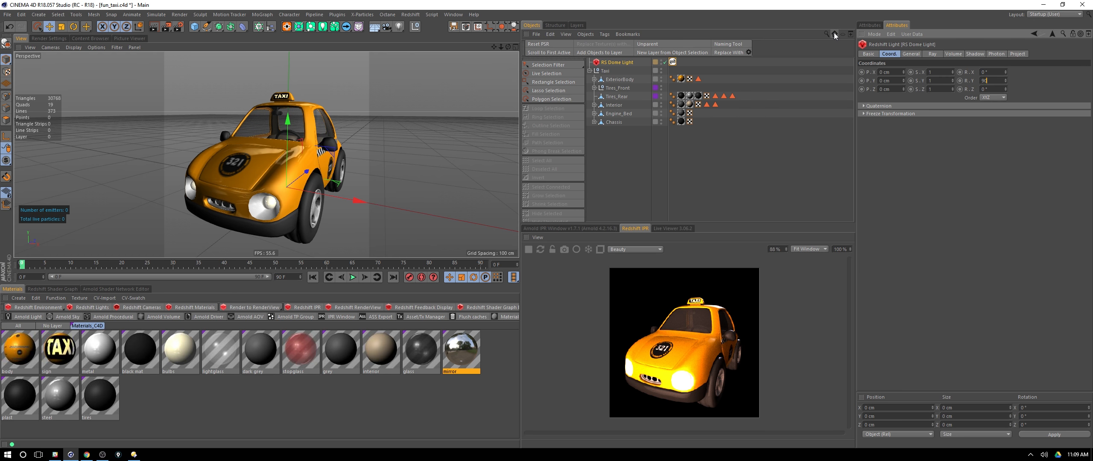
pyautogui.press('Return')
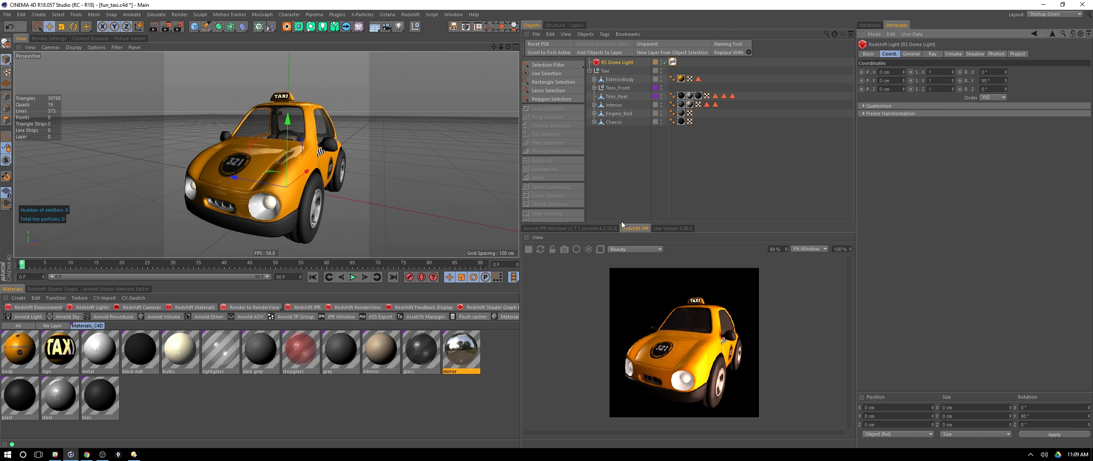
# Open the body material and inspect the shader properties and layer set options of its color texture
pyautogui.click(23, 355)
pyautogui.doubleClick(23, 354)
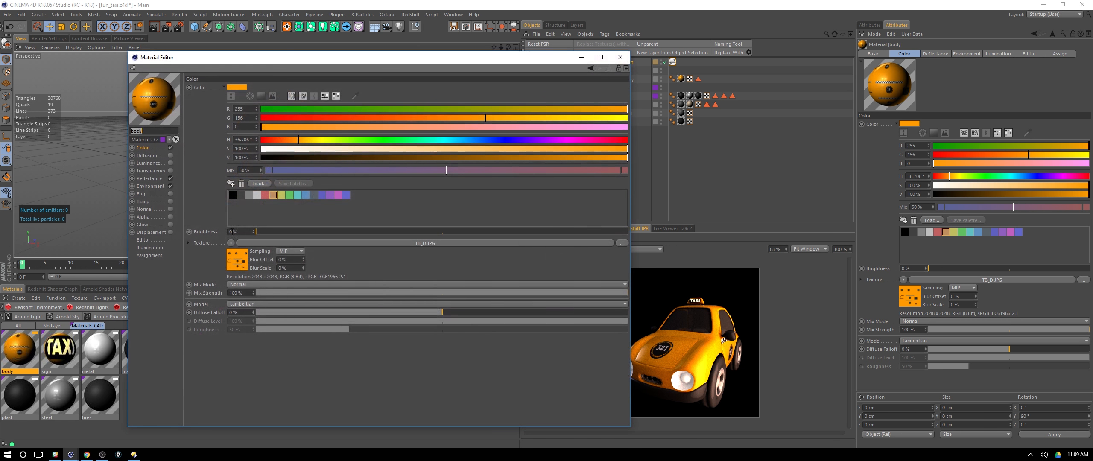
pyautogui.moveTo(263, 63); pyautogui.dragTo(290, 44)
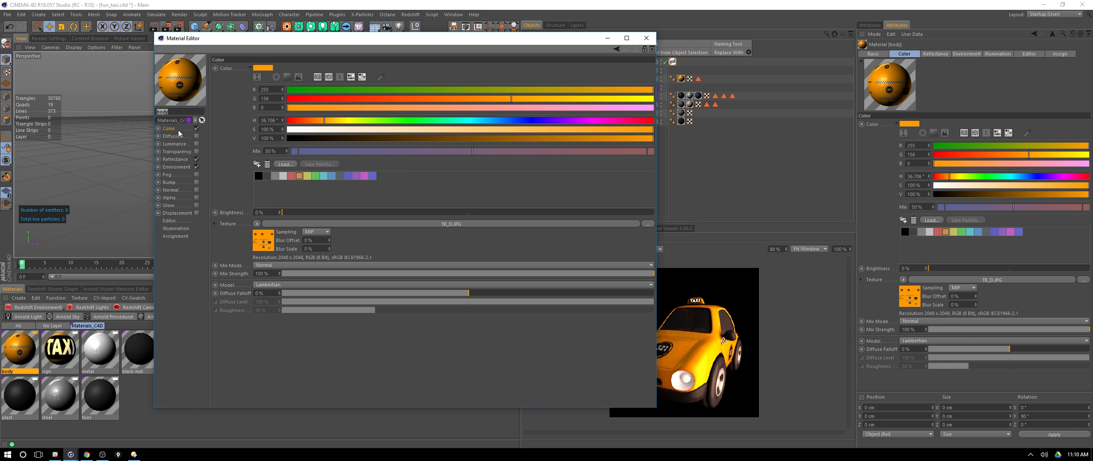
pyautogui.click(272, 243)
pyautogui.click(262, 145)
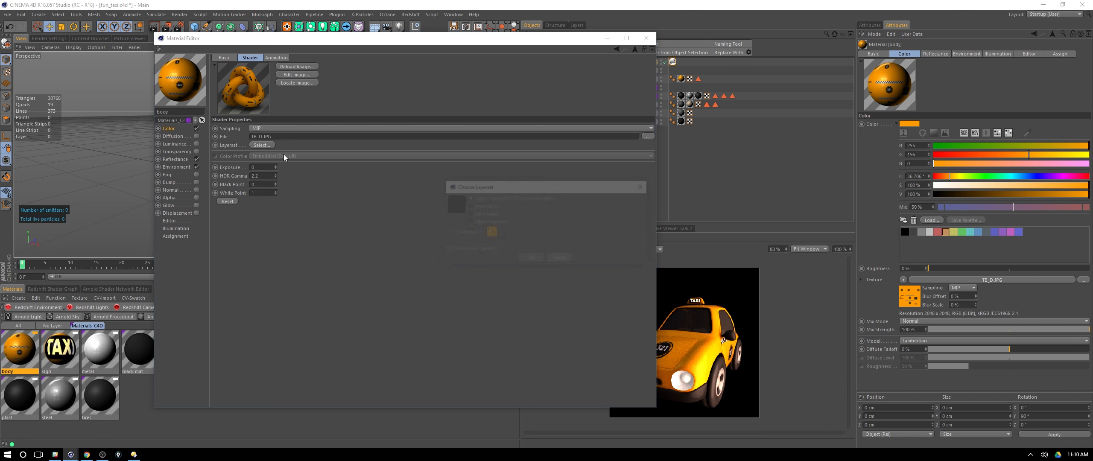
pyautogui.click(571, 258)
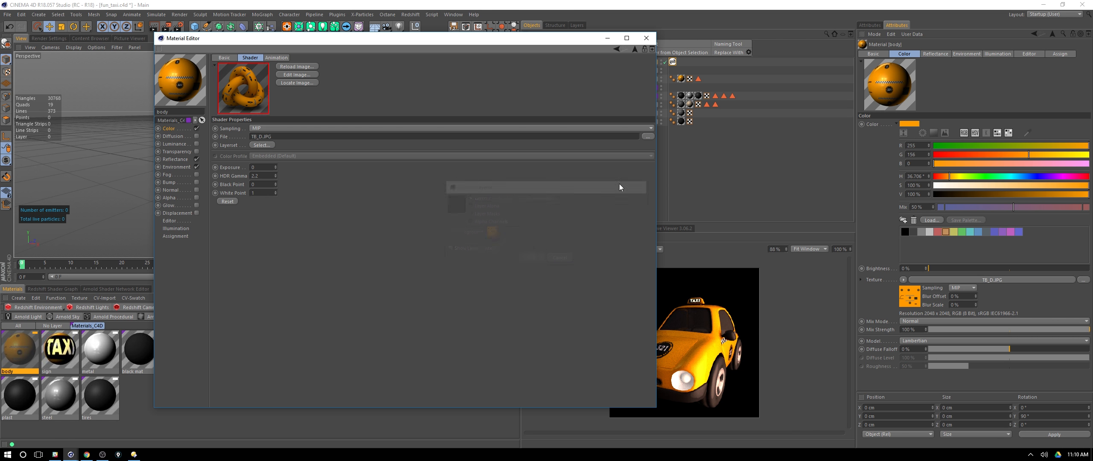
# Browse to the Fun Taxi model's fun_taxi_c4d folder and locate the body texture tb_d.jpg among its image files
pyautogui.click(648, 136)
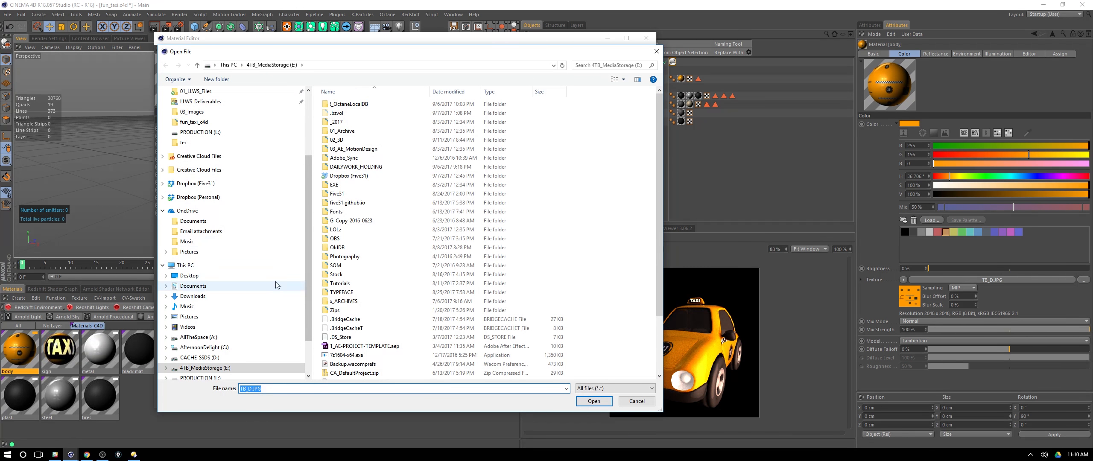
pyautogui.click(216, 369)
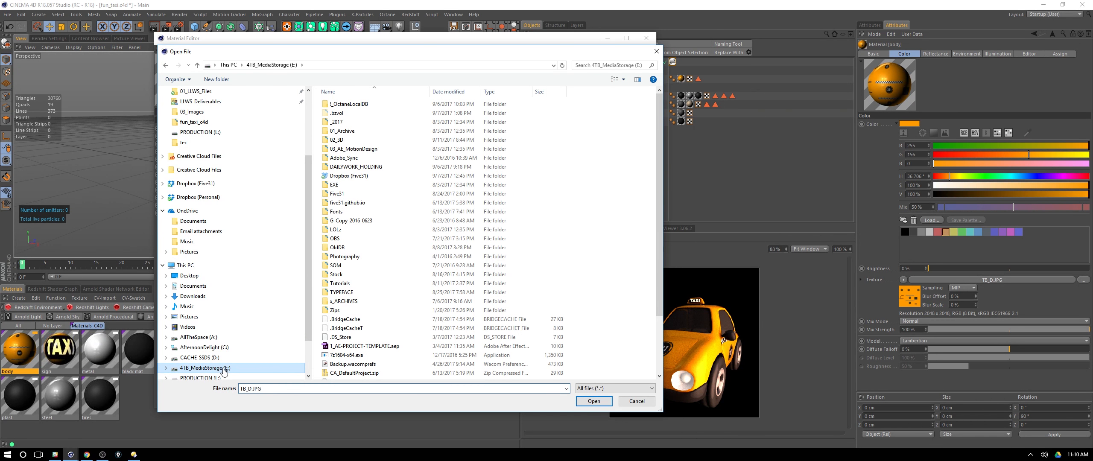
pyautogui.doubleClick(337, 140)
pyautogui.doubleClick(341, 140)
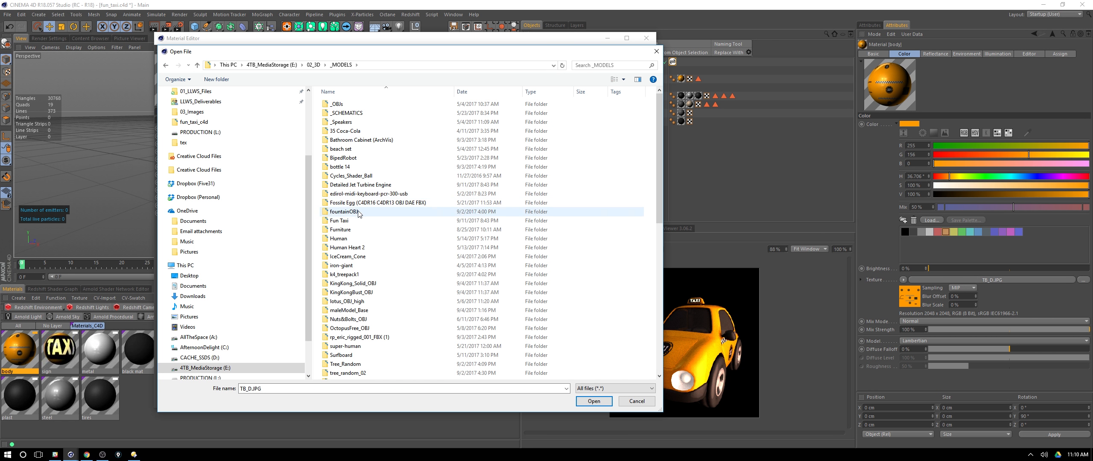
pyautogui.doubleClick(347, 221)
pyautogui.doubleClick(386, 104)
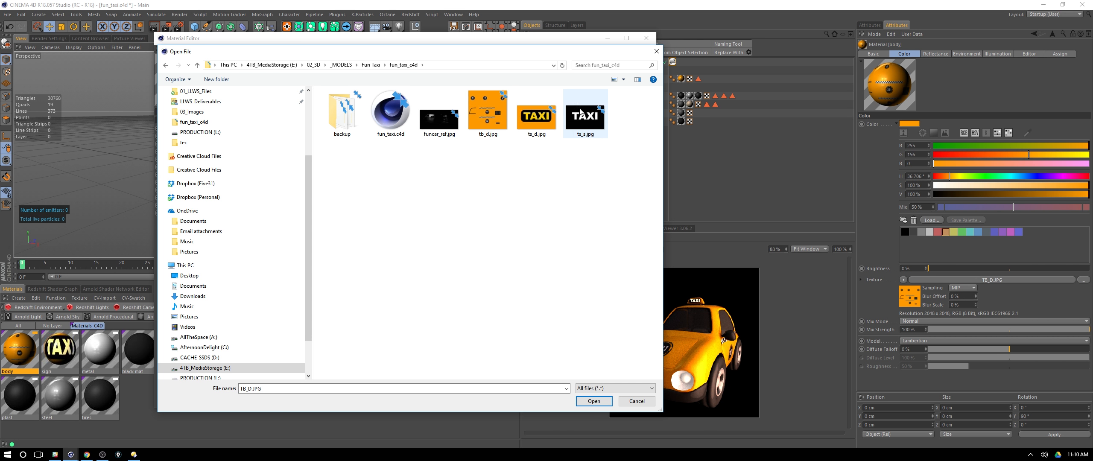
pyautogui.moveTo(591, 102)
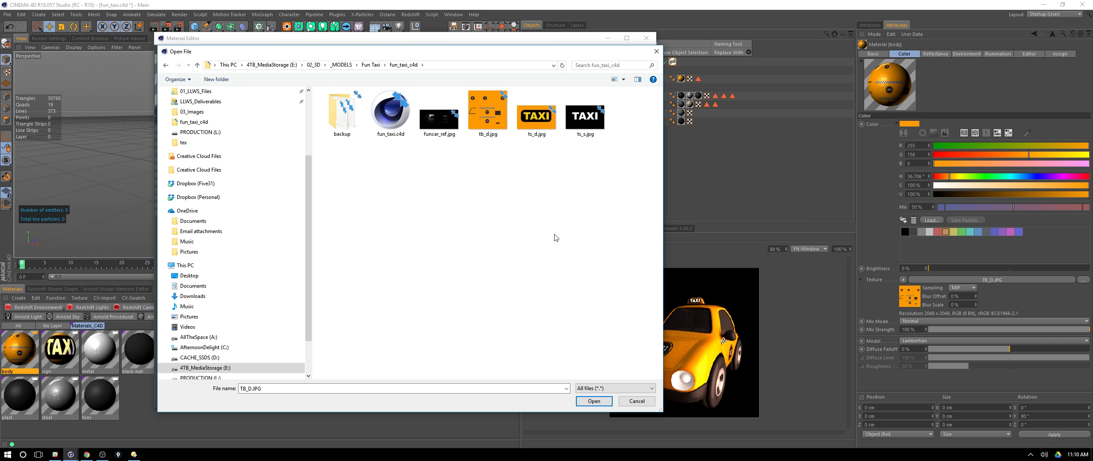
pyautogui.click(488, 113)
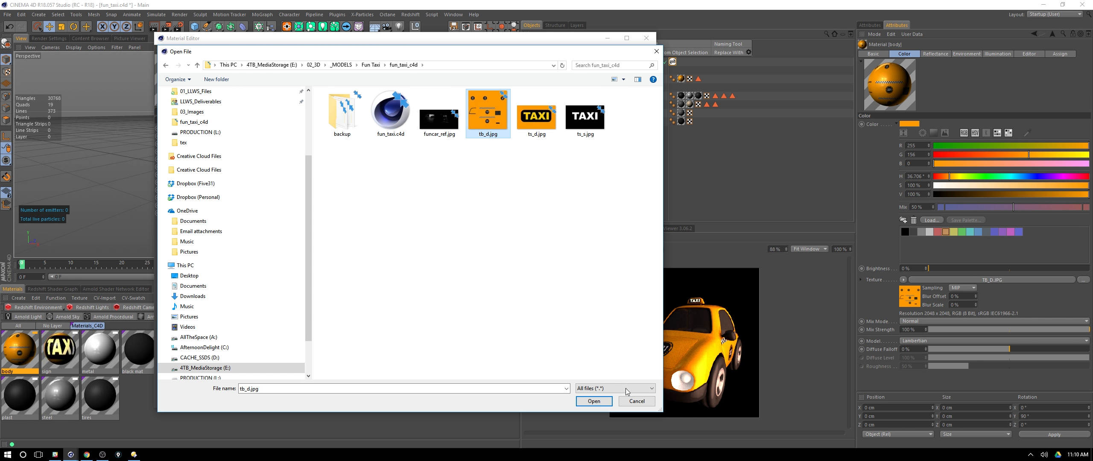
pyautogui.click(601, 402)
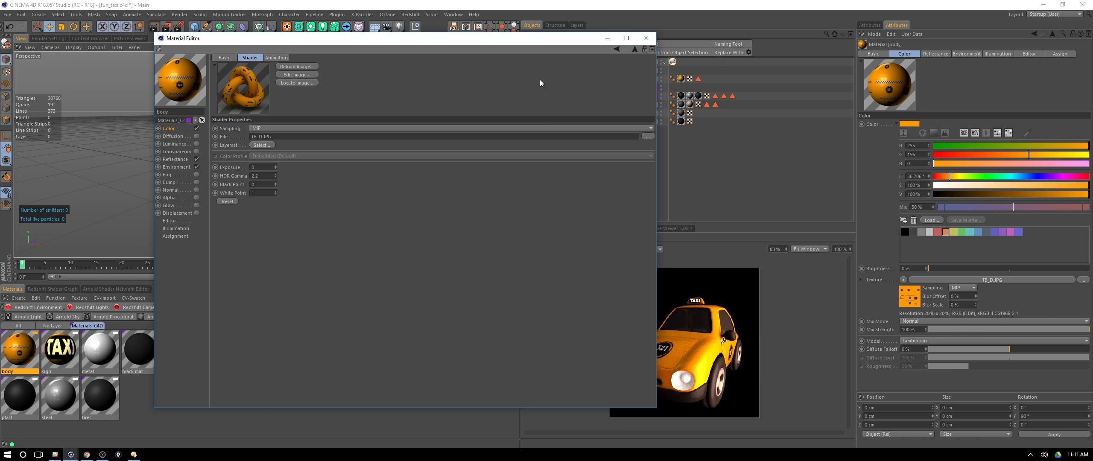
# Review the body material's Reflectance, Environment and Color channels, then close the Material Editor
pyautogui.moveTo(519, 42); pyautogui.dragTo(404, 172)
pyautogui.moveTo(339, 176); pyautogui.dragTo(486, 53)
pyautogui.click(201, 169)
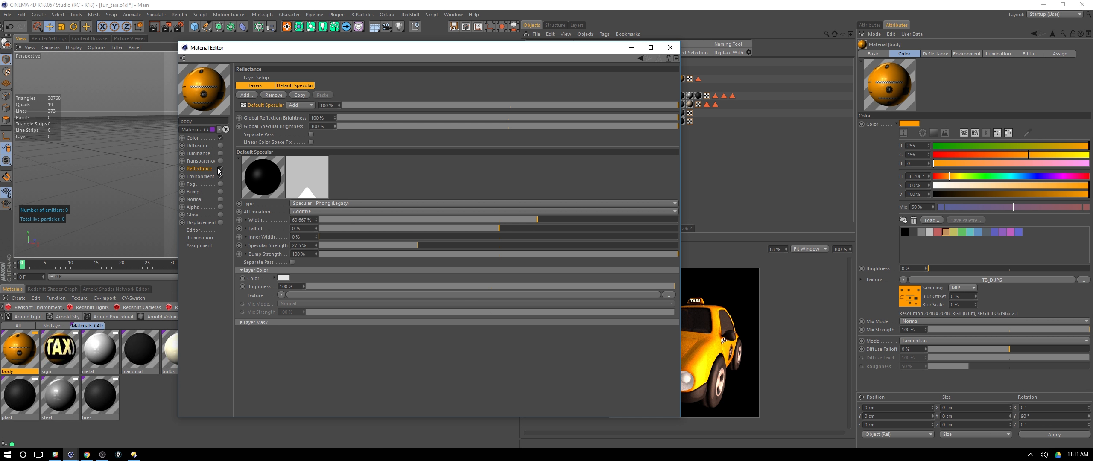
pyautogui.click(198, 177)
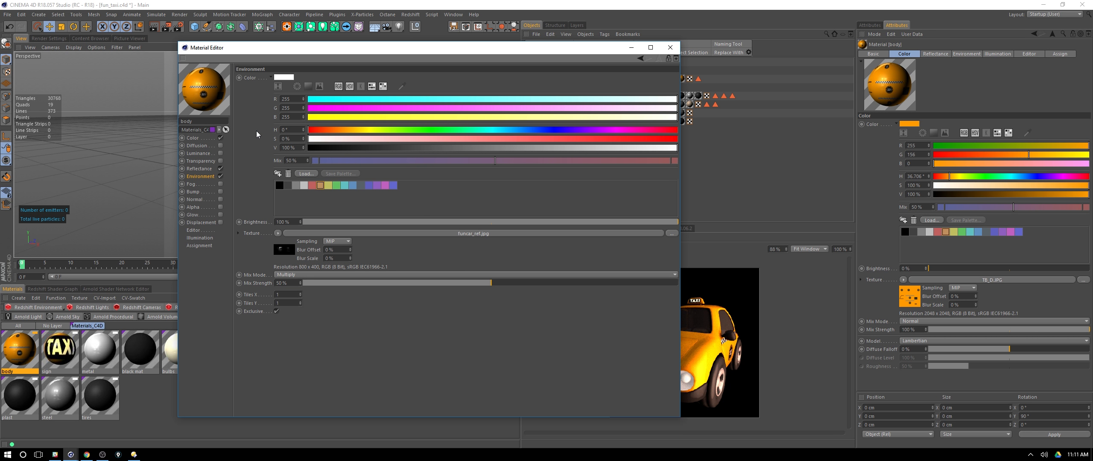
pyautogui.click(204, 170)
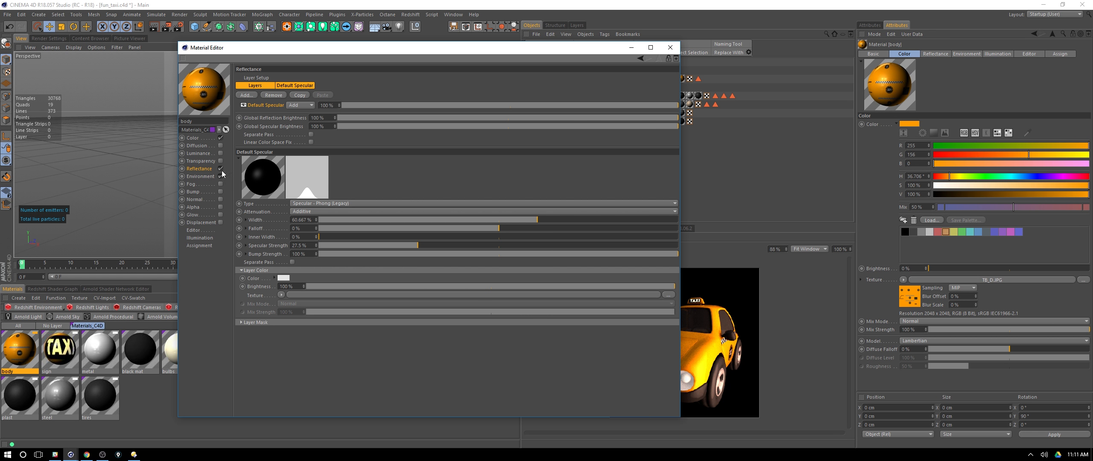
pyautogui.click(193, 138)
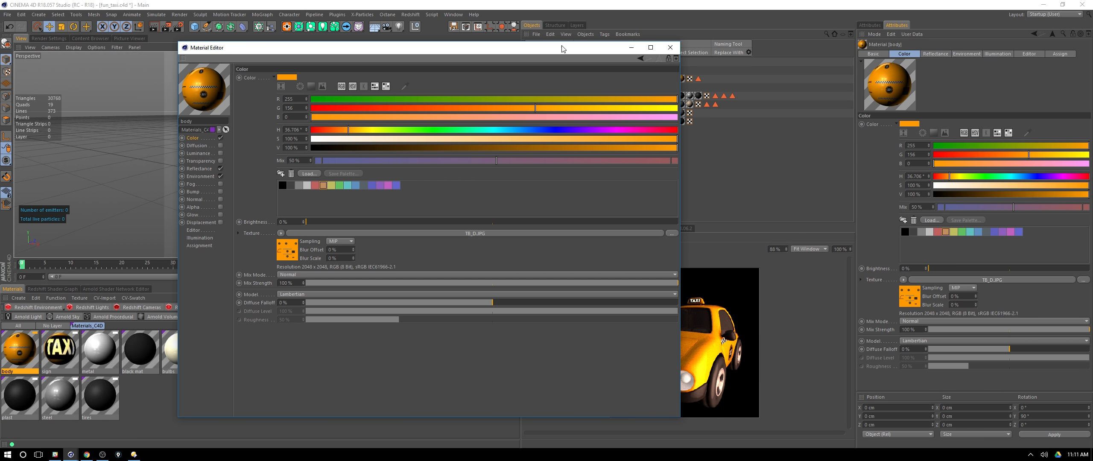
pyautogui.click(670, 47)
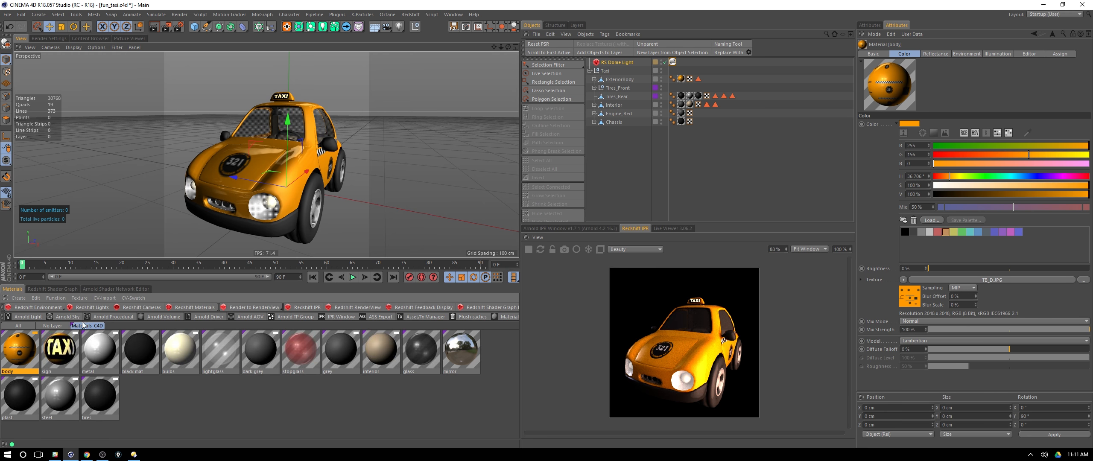
# Create a new standard Redshift material from the Redshift material types
pyautogui.click(54, 326)
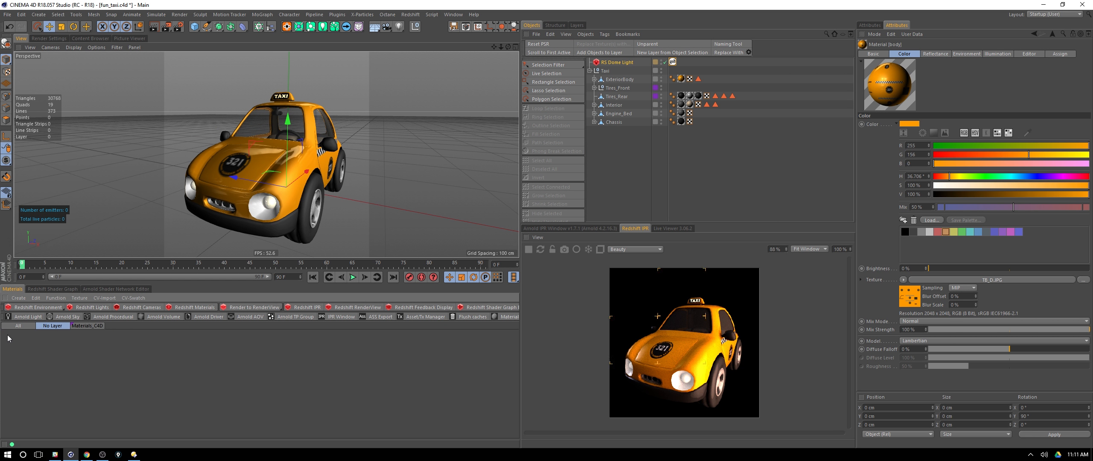
pyautogui.click(18, 298)
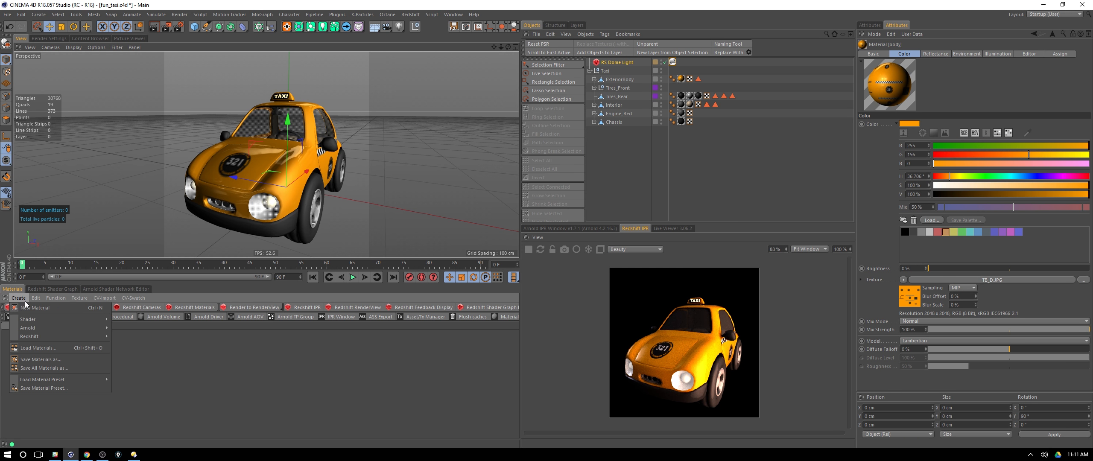
pyautogui.moveTo(71, 337)
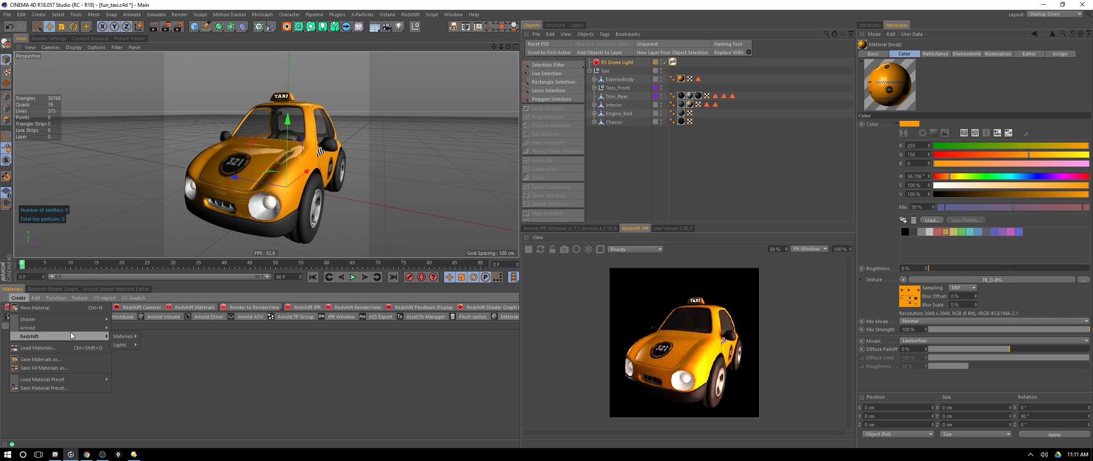
pyautogui.moveTo(129, 336)
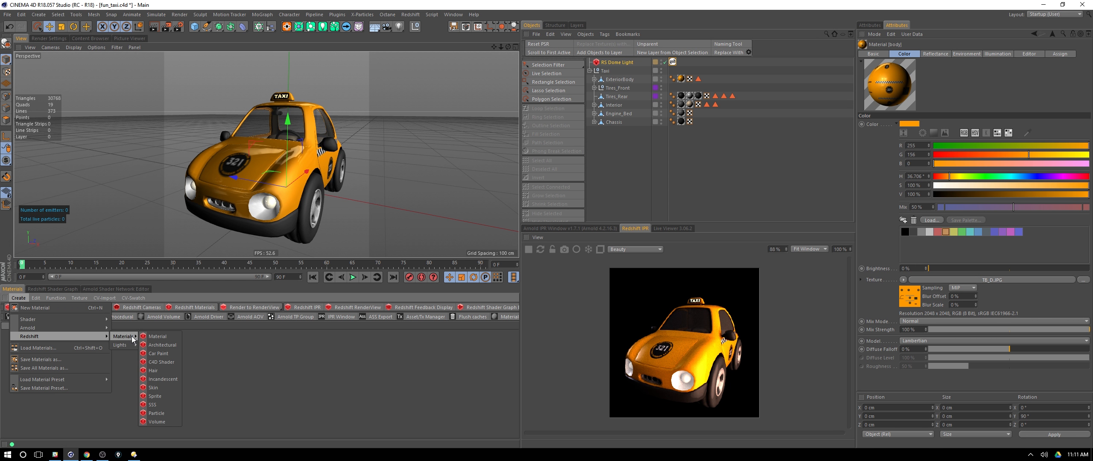
pyautogui.click(169, 362)
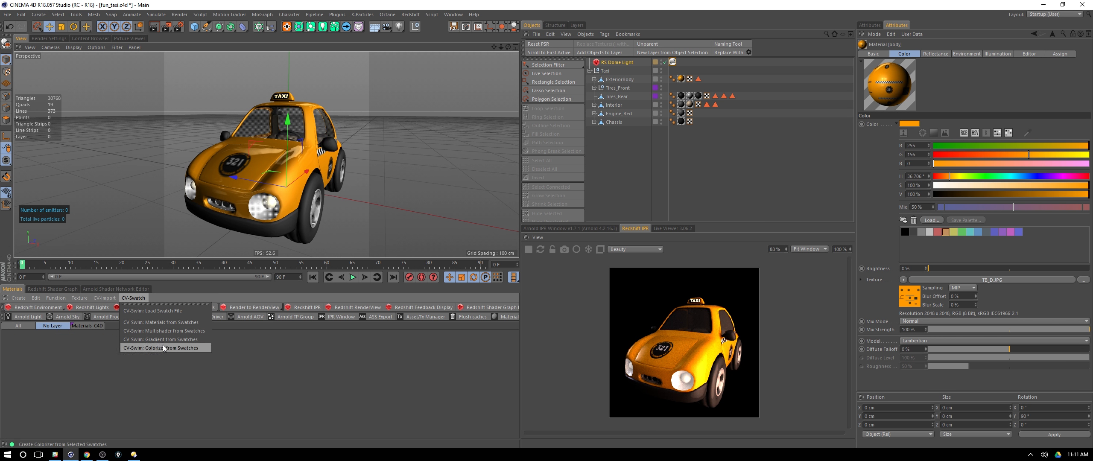
pyautogui.click(18, 297)
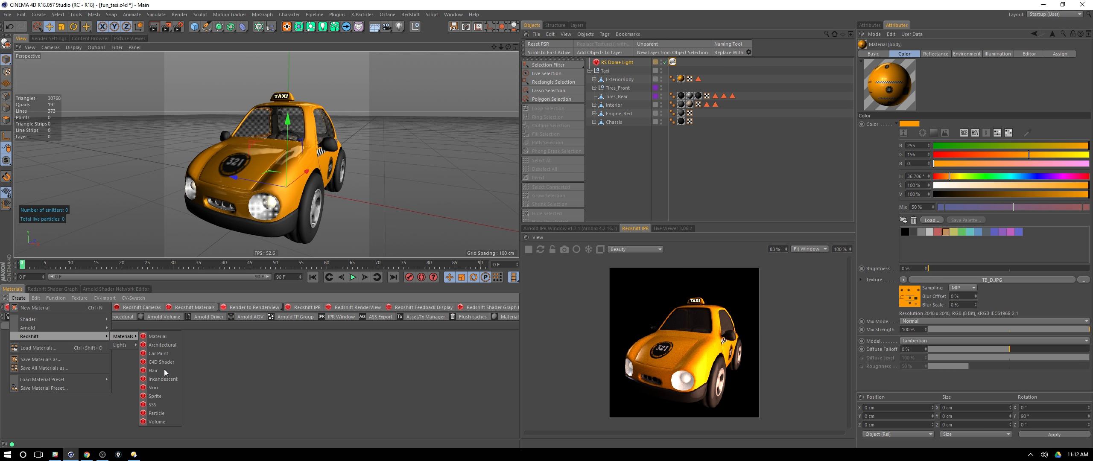
pyautogui.click(167, 339)
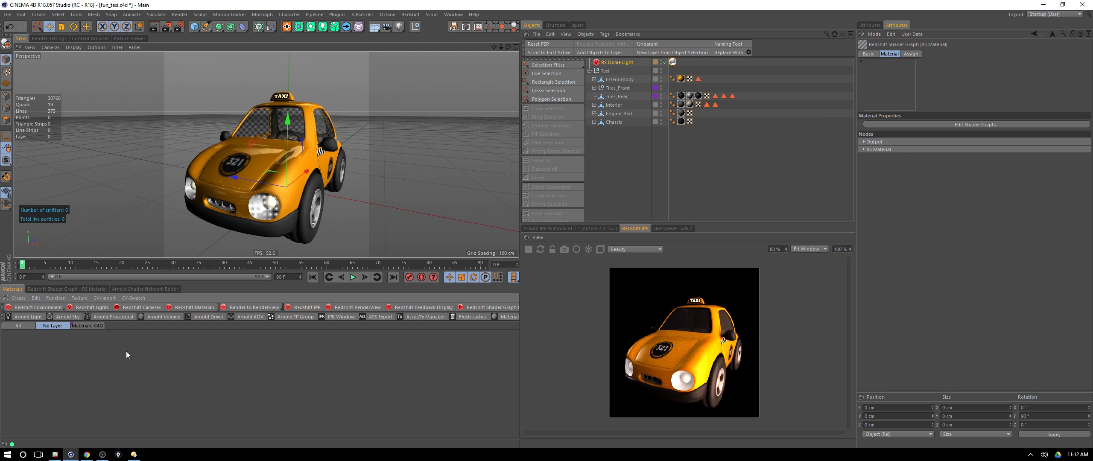
# Assign the new RS Material to the Materials_RedShift layer and show only that layer's materials
pyautogui.click(22, 326)
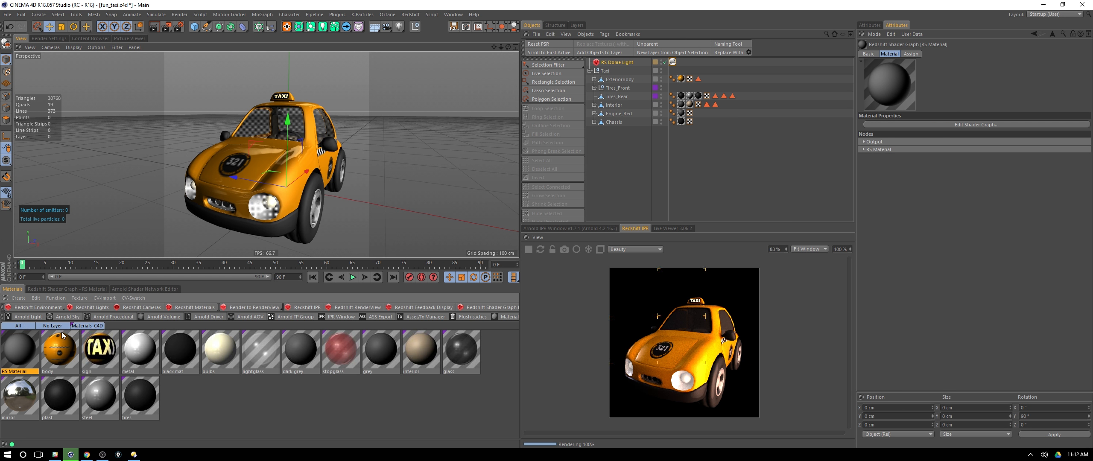
pyautogui.rightClick(30, 350)
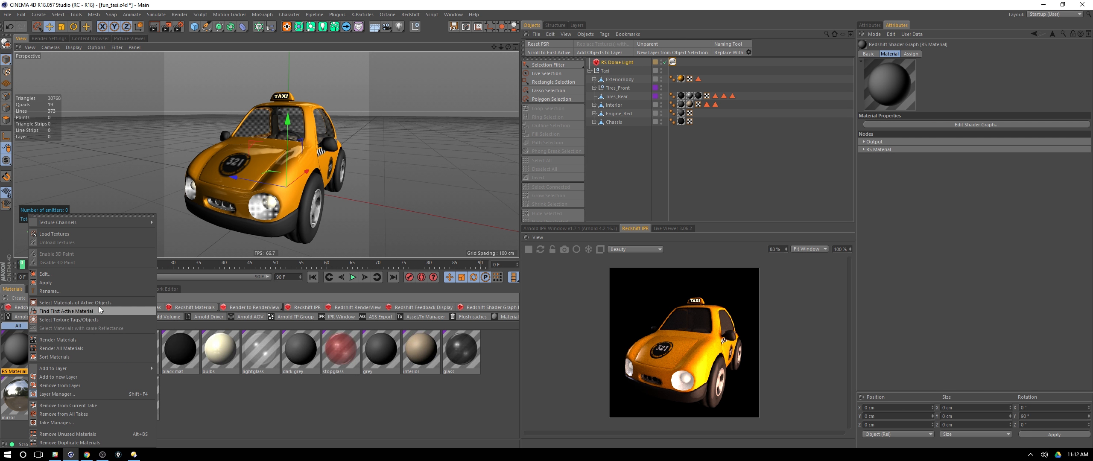
pyautogui.moveTo(114, 368)
pyautogui.click(190, 386)
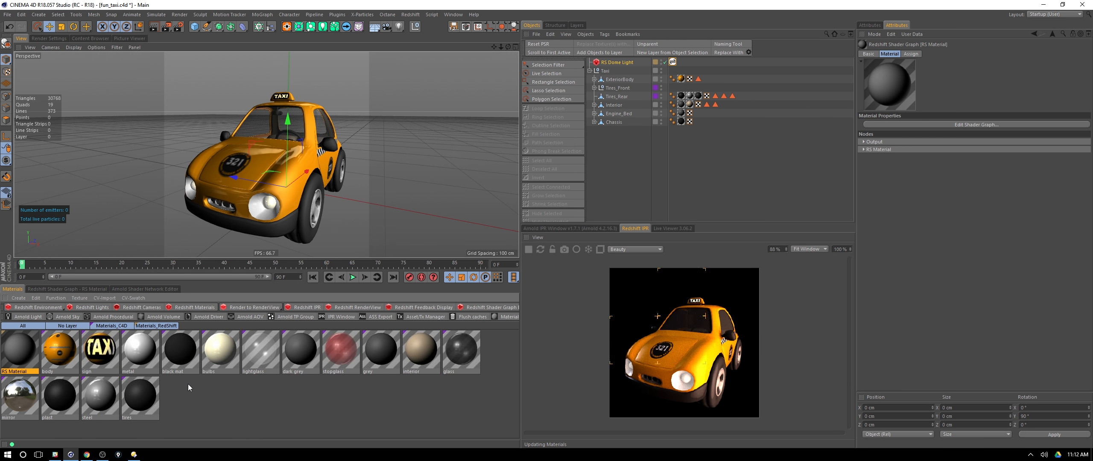
pyautogui.click(157, 327)
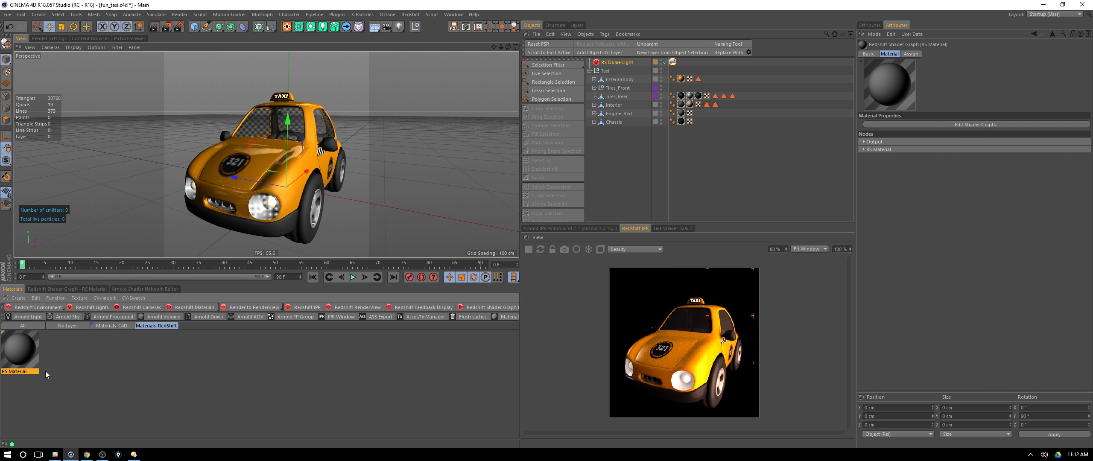
# Rename the new Redshift material as Taxi_Body
pyautogui.doubleClick(20, 372)
pyautogui.write('T')
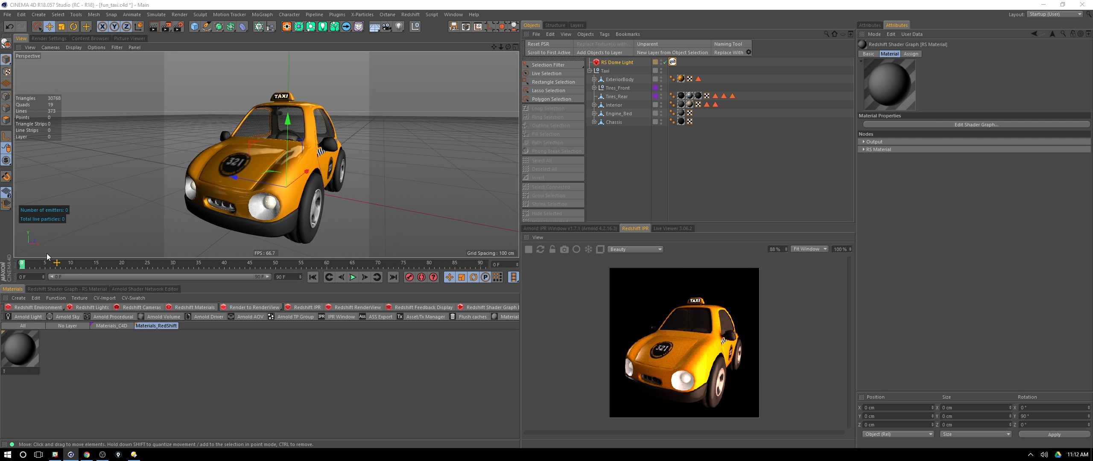
pyautogui.write('axi_Body')
pyautogui.press('Return')
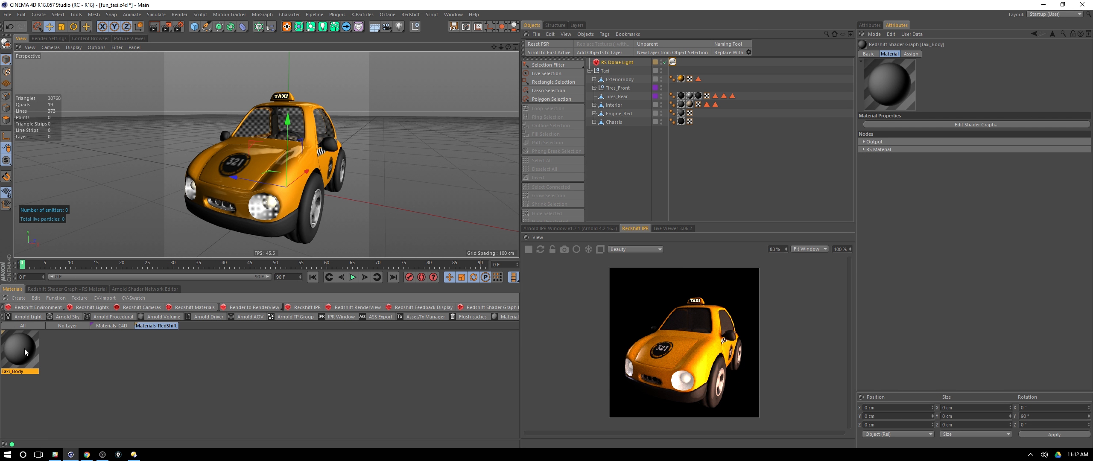
# Expand the ExteriorBody hierarchy and inspect the body texture tag on ExteriorBody
pyautogui.click(594, 79)
pyautogui.click(615, 80)
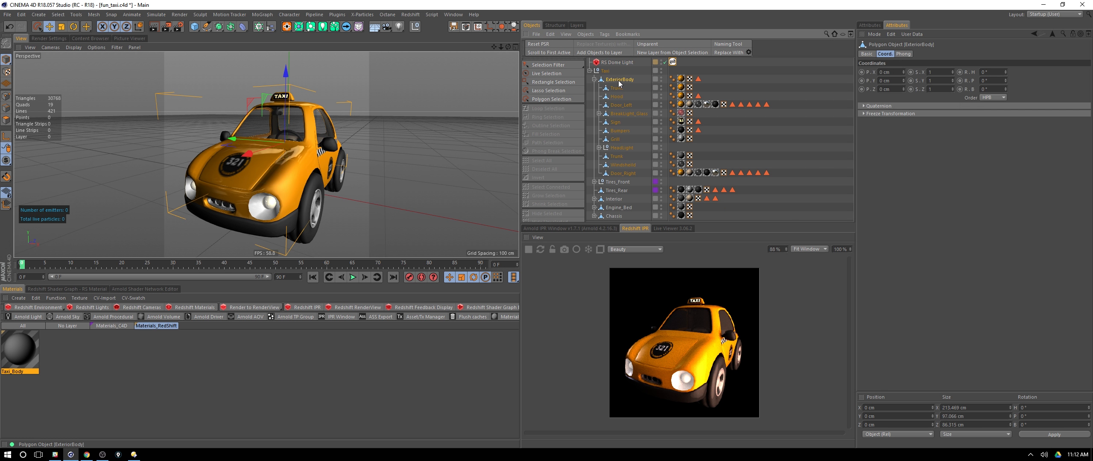
pyautogui.click(681, 79)
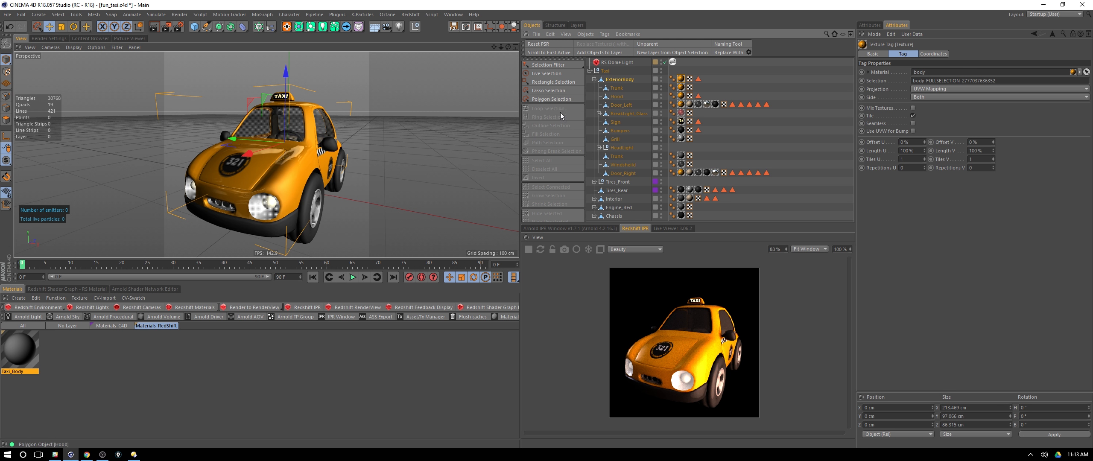
# Select all texture tags that use the Cinema 4D body material and replace their material with Taxi_Body from the Materials_RedShift layer
pyautogui.click(122, 327)
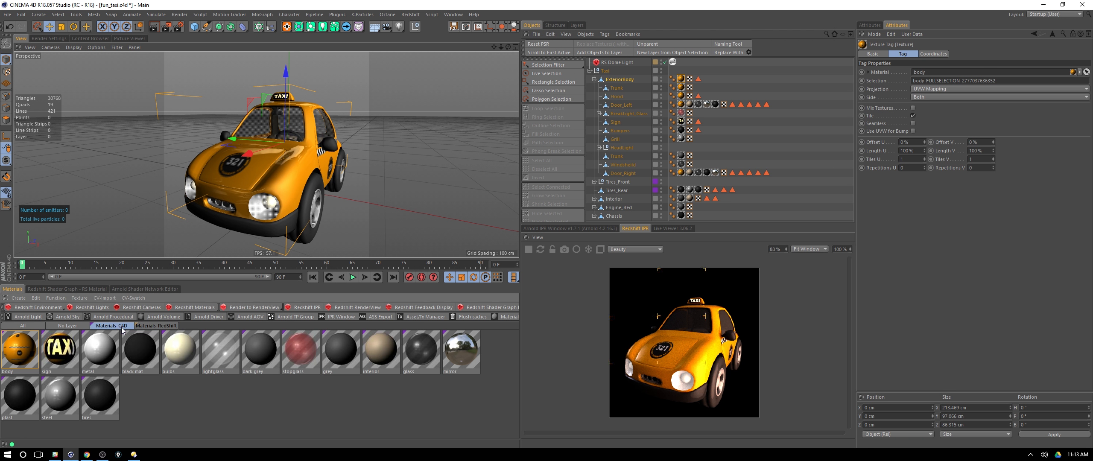
pyautogui.click(20, 362)
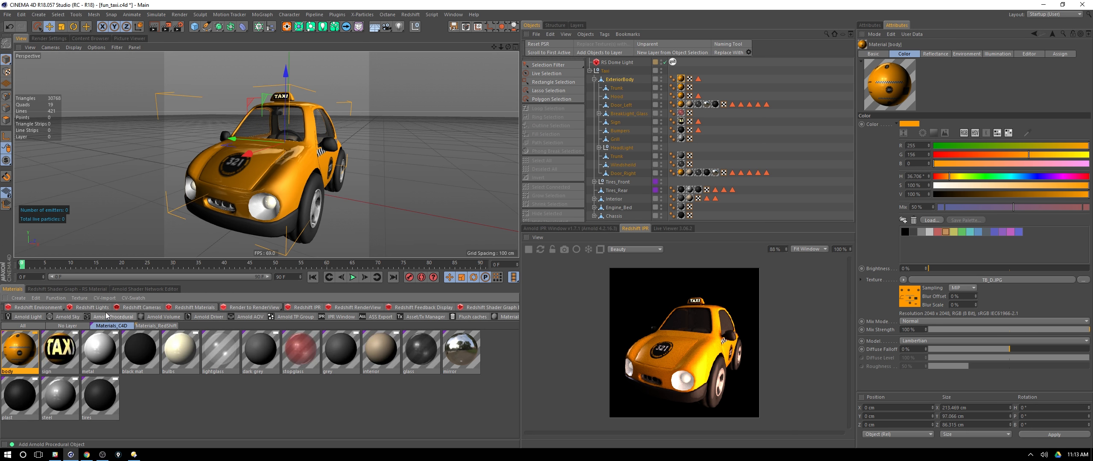
pyautogui.click(59, 299)
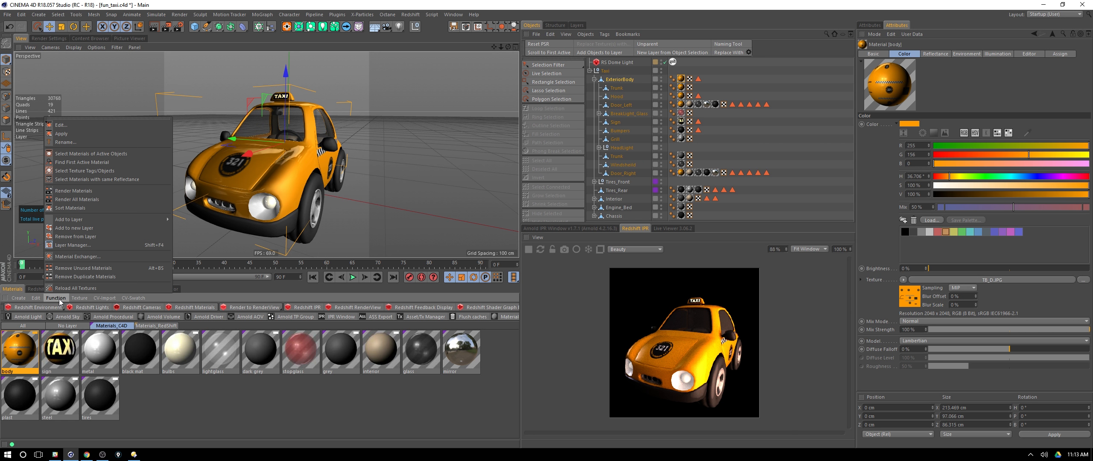
pyautogui.moveTo(55, 298)
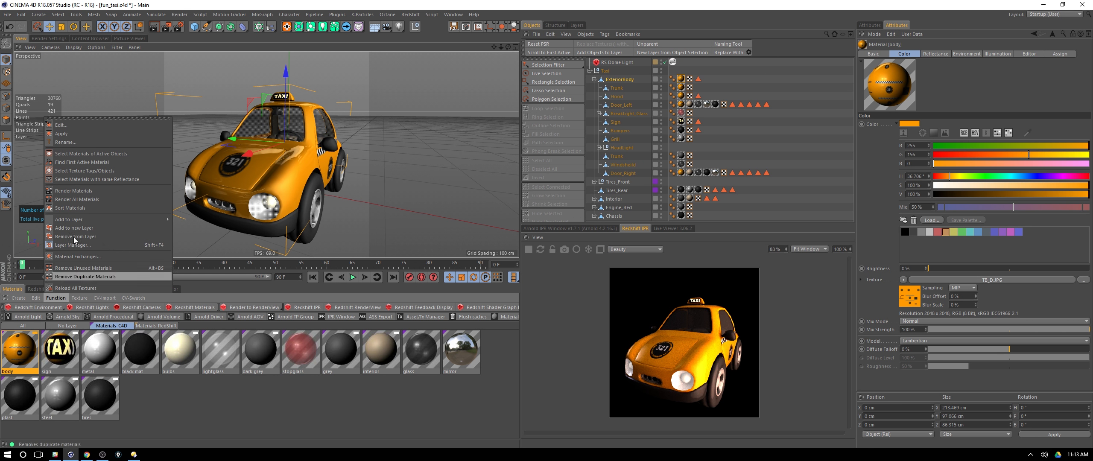
pyautogui.click(114, 171)
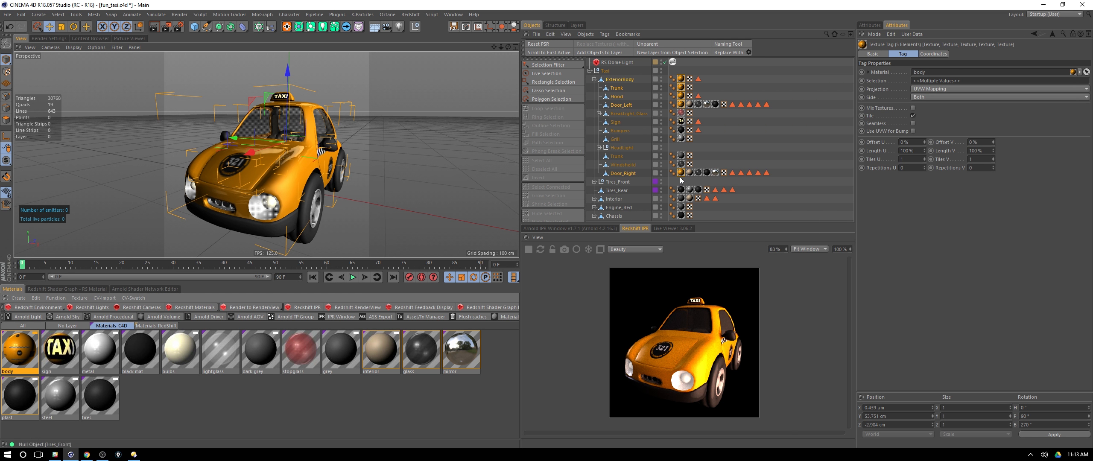
pyautogui.click(155, 325)
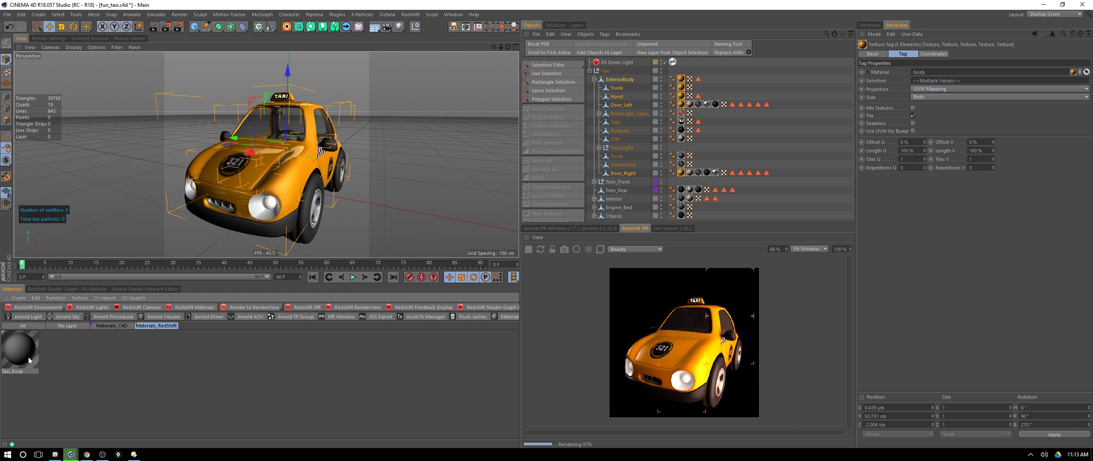
pyautogui.moveTo(29, 361); pyautogui.dragTo(948, 76)
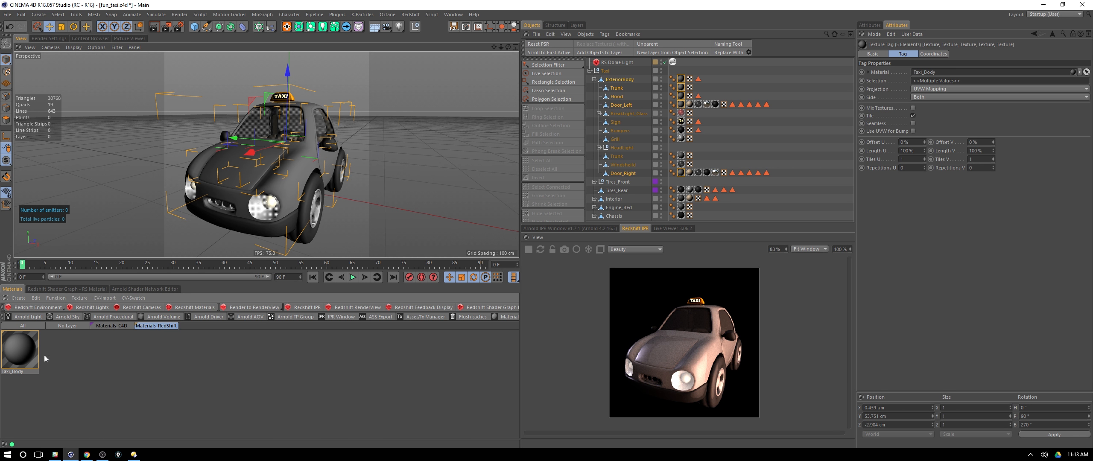
# Set Taxi_Body's diffuse color to the orange swatch (R 191, G 94, B 0) and close the Material Editor
pyautogui.doubleClick(27, 358)
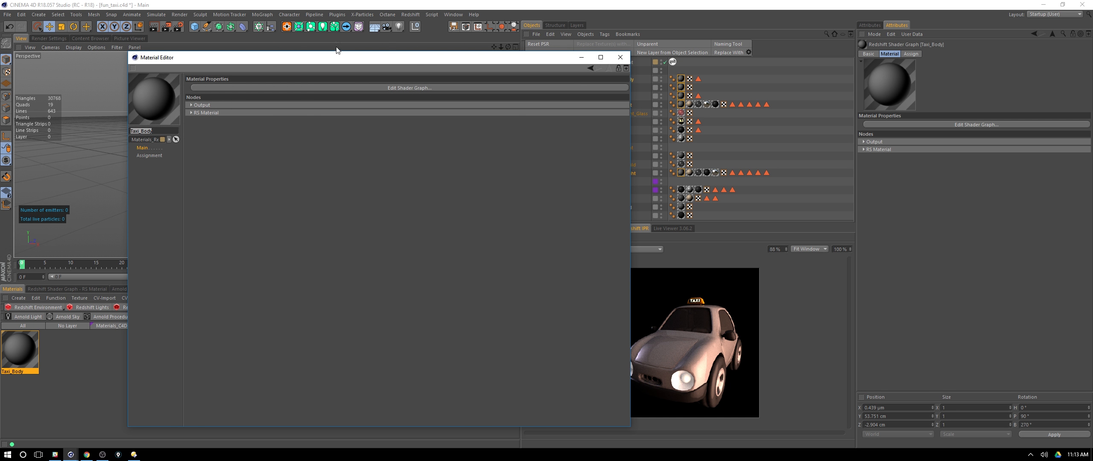
pyautogui.click(191, 105)
pyautogui.click(189, 144)
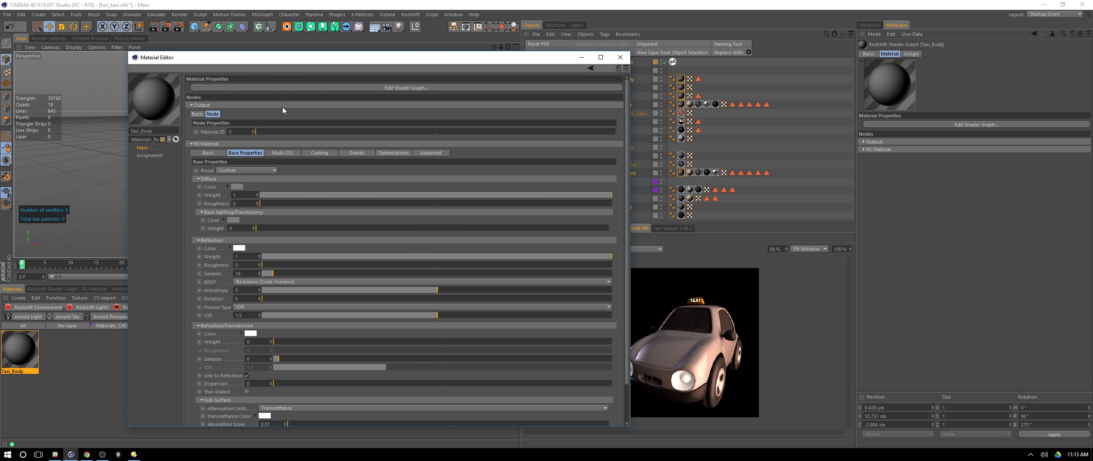
pyautogui.click(237, 187)
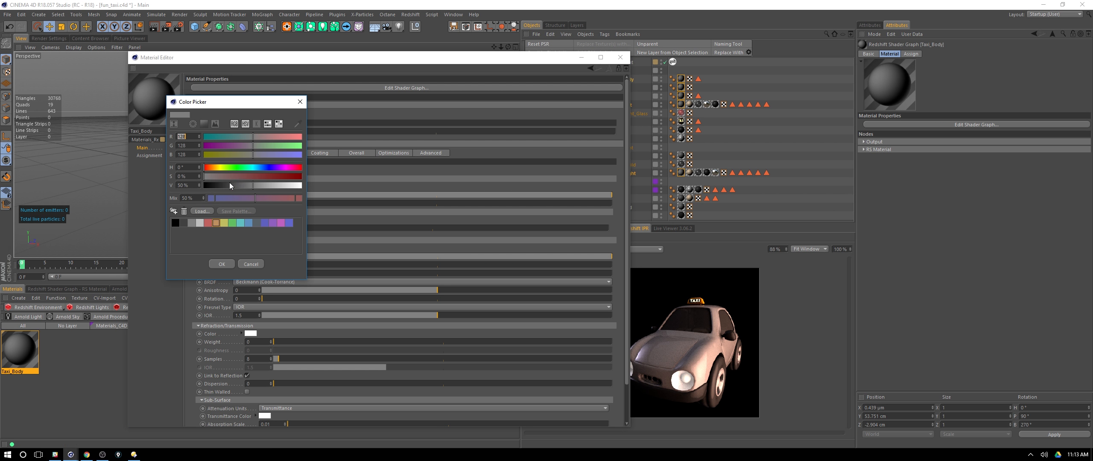
pyautogui.click(216, 224)
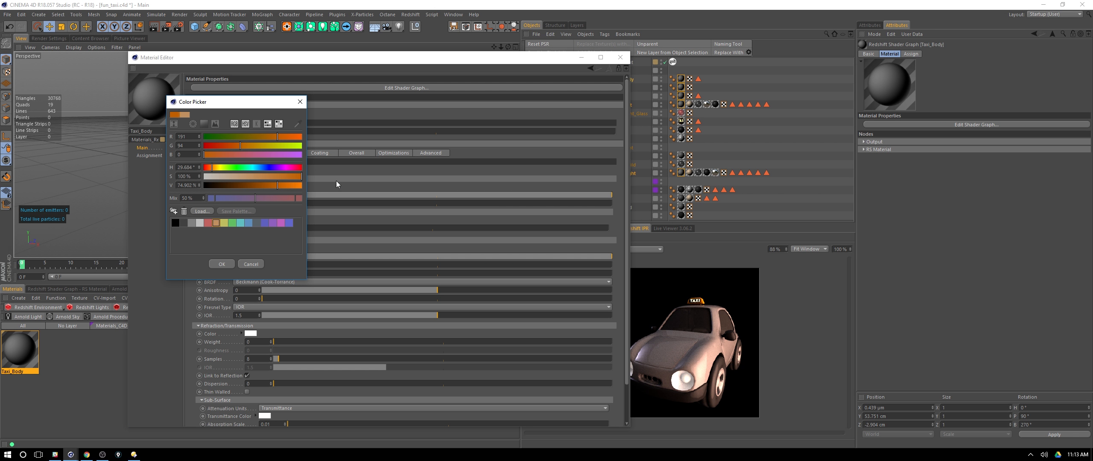
pyautogui.click(223, 265)
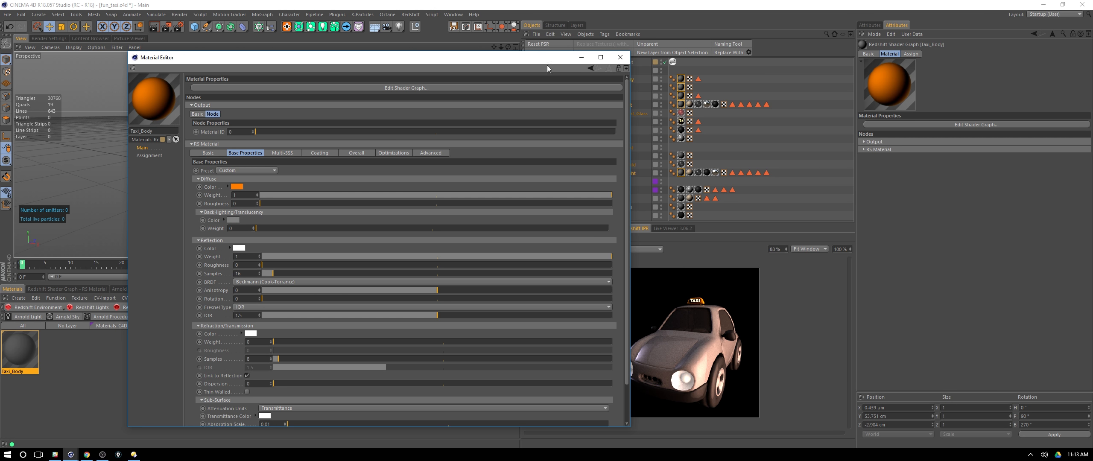
pyautogui.click(619, 57)
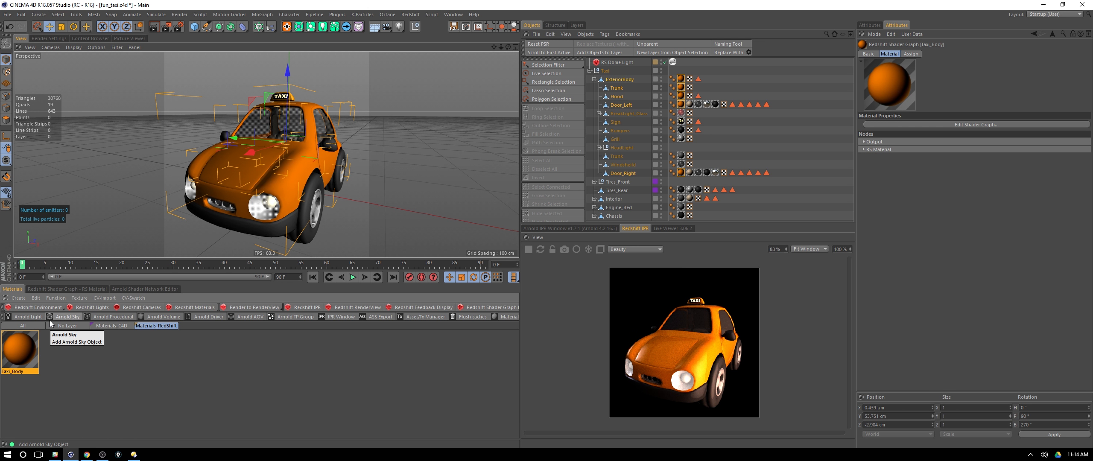
# Open the shader graph of the Taxi_Body material and close the Material Editor
pyautogui.doubleClick(22, 348)
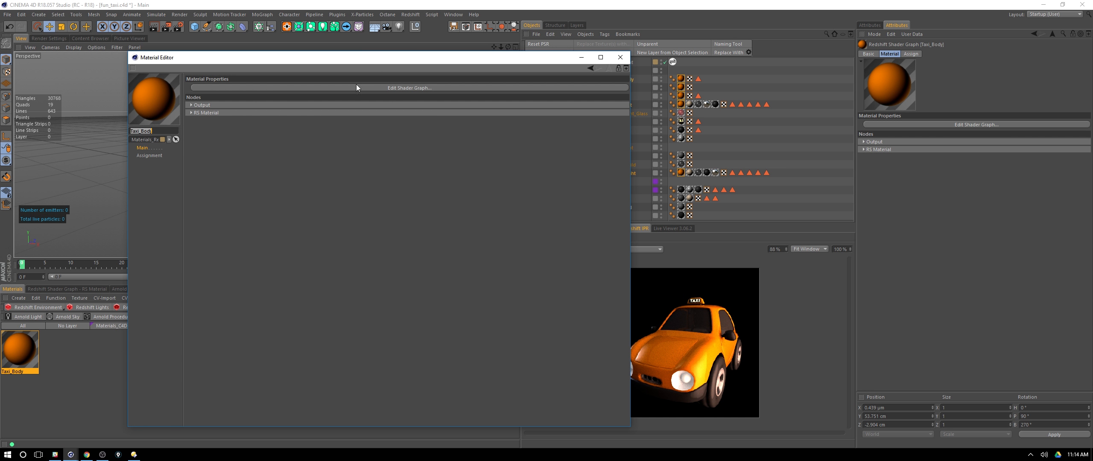
pyautogui.moveTo(364, 63); pyautogui.dragTo(476, 54)
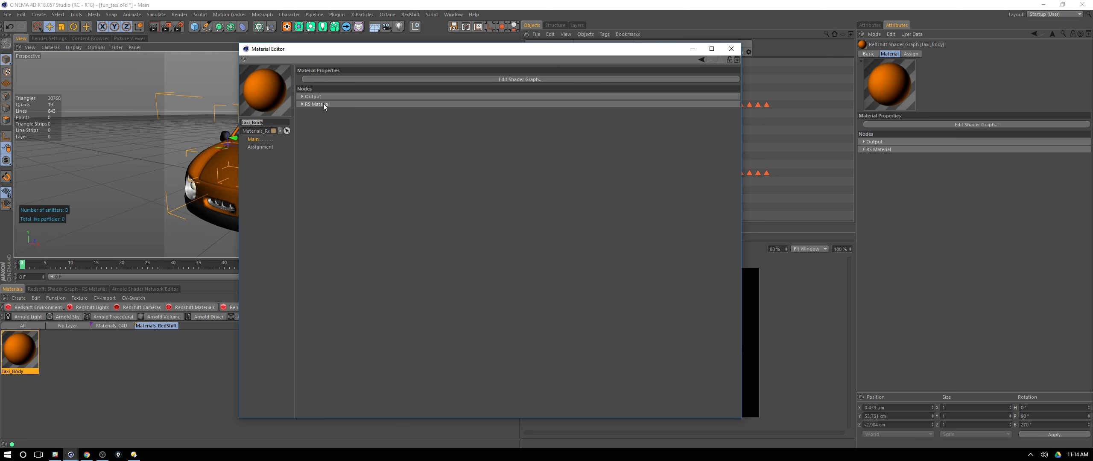
pyautogui.click(524, 79)
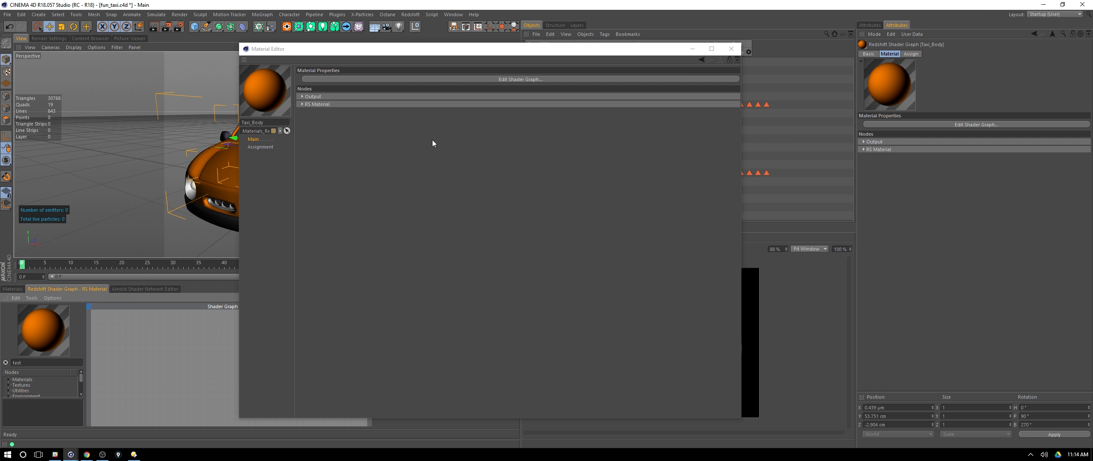
pyautogui.click(731, 49)
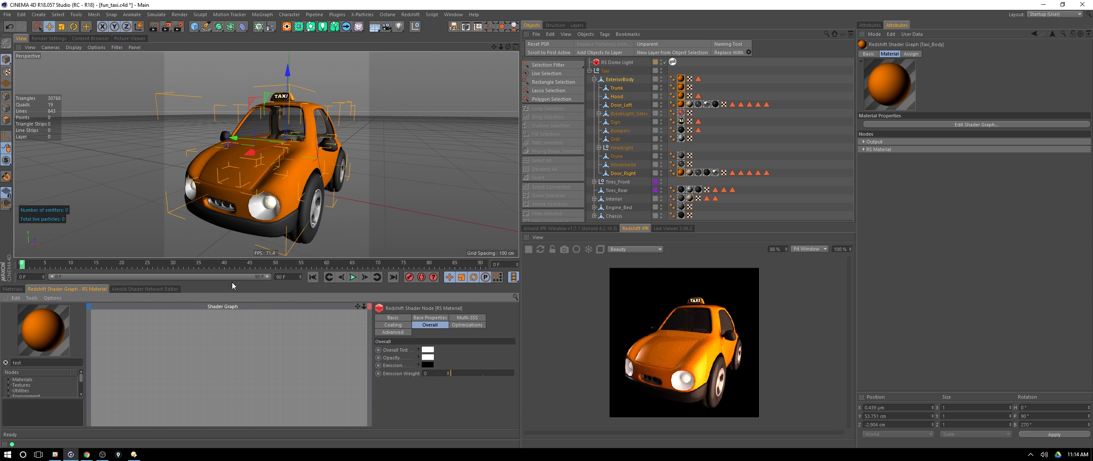
# Enlarge the shader graph area and show the Output node's settings and the RS Material node's Base Properties
pyautogui.moveTo(234, 282); pyautogui.dragTo(236, 241)
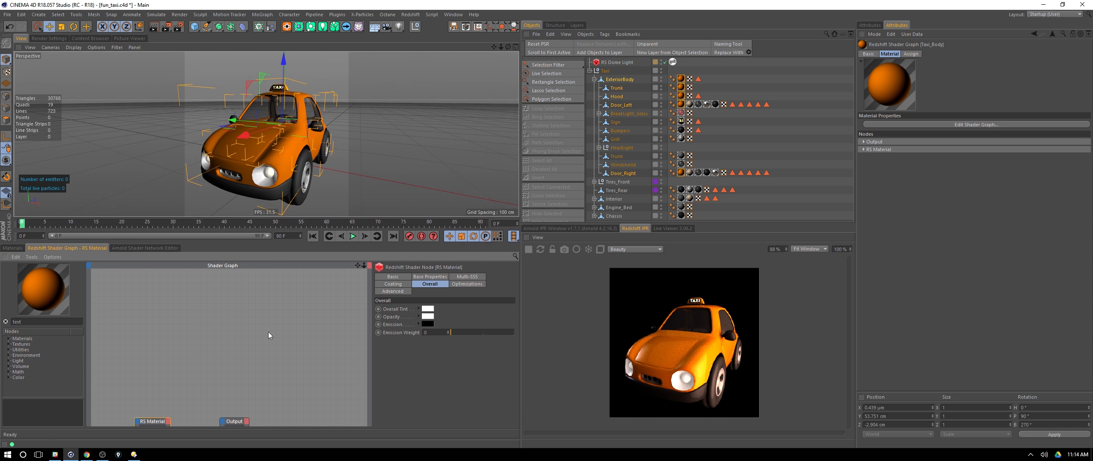
pyautogui.moveTo(232, 302); pyautogui.dragTo(231, 304)
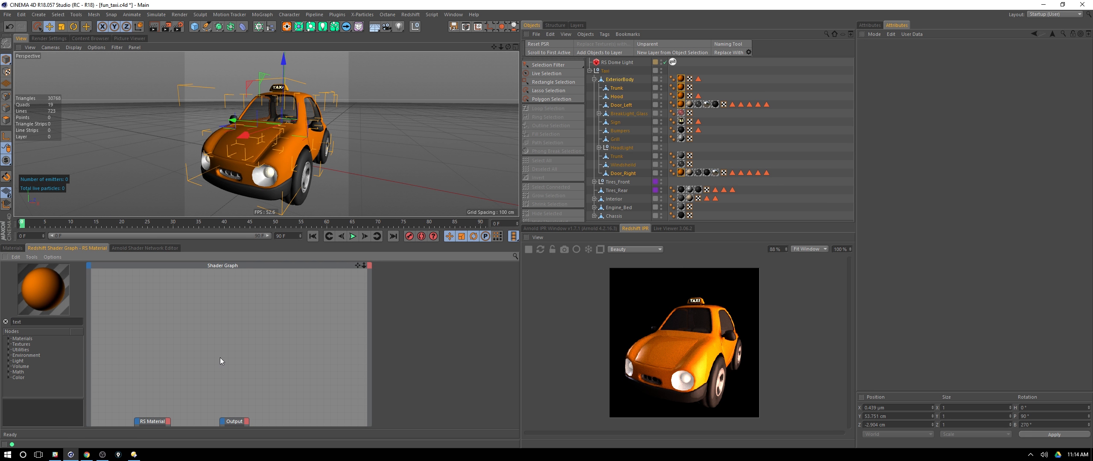
pyautogui.keyDown('alt'); pyautogui.moveTo(208, 368); pyautogui.dragTo(221, 292, button='middle'); pyautogui.keyUp('alt')
pyautogui.keyDown('alt'); pyautogui.moveTo(225, 374); pyautogui.dragTo(226, 345, button='middle'); pyautogui.keyUp('alt')
pyautogui.click(258, 316)
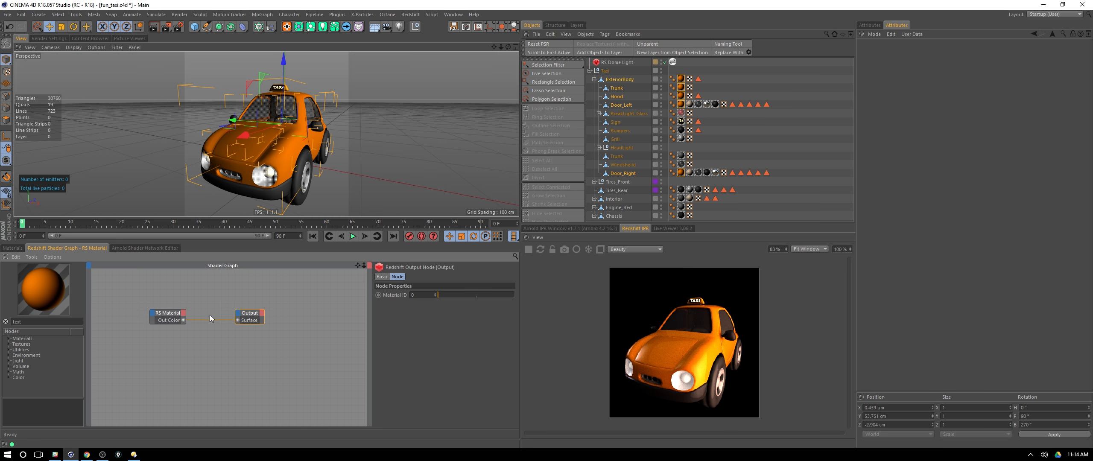
pyautogui.click(175, 318)
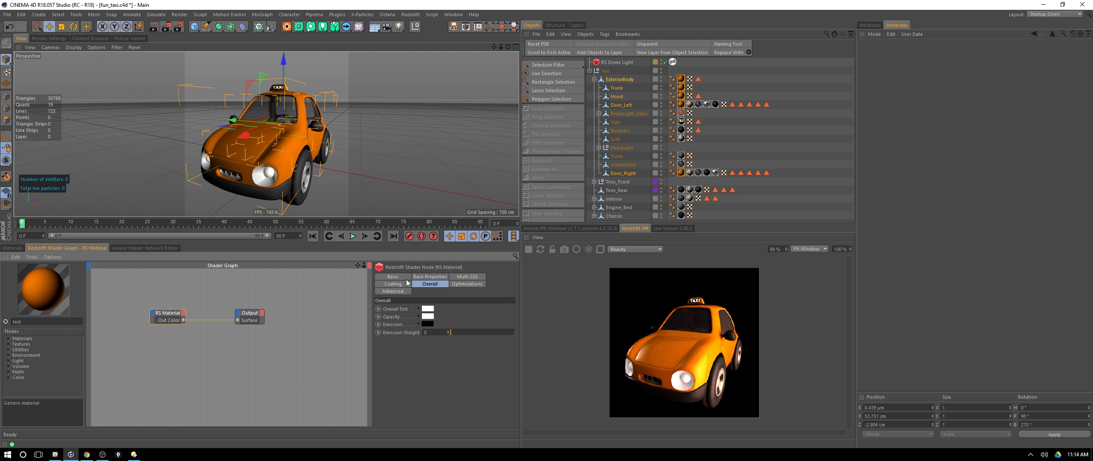
pyautogui.click(427, 277)
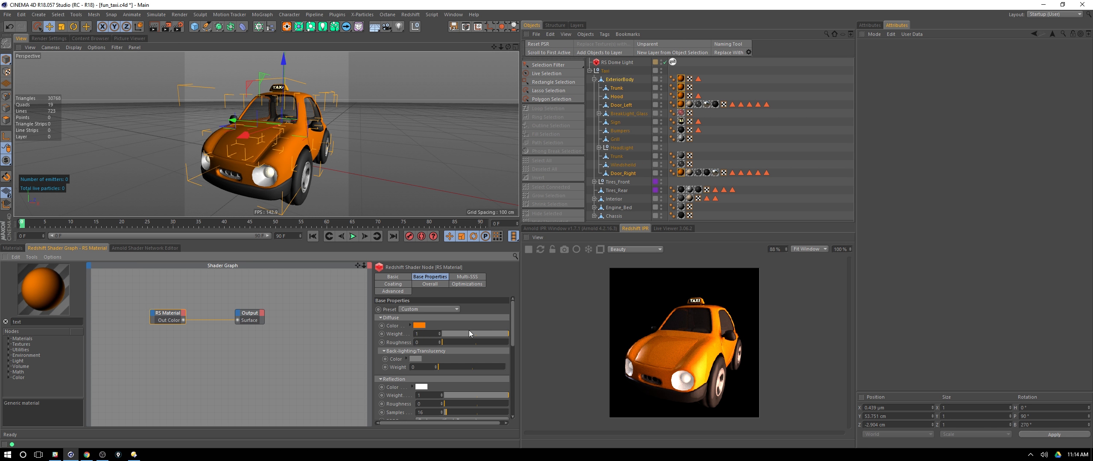
# Compare Taxi_Body's RS Material and Output nodes in the shader graph with the same sections in the Material Editor
pyautogui.click(15, 249)
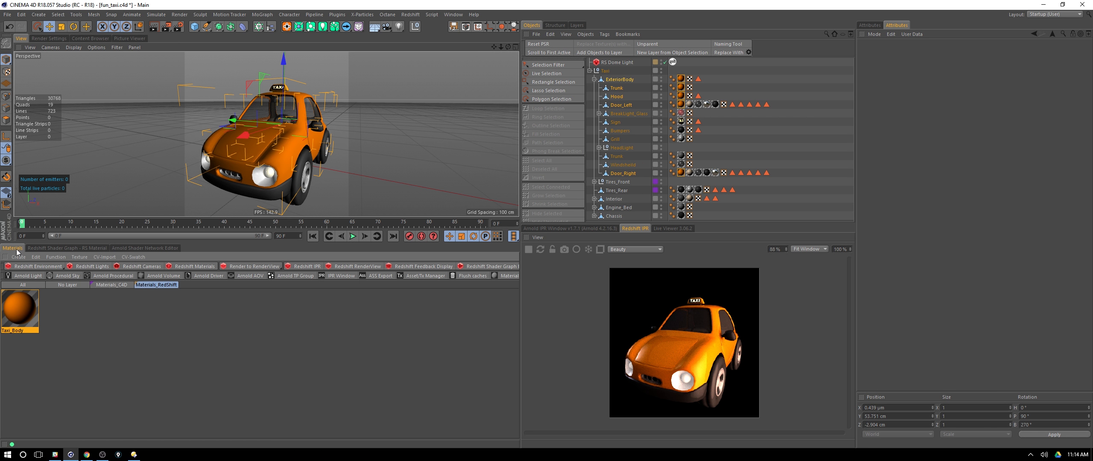
pyautogui.doubleClick(15, 312)
pyautogui.moveTo(403, 56); pyautogui.dragTo(764, 53)
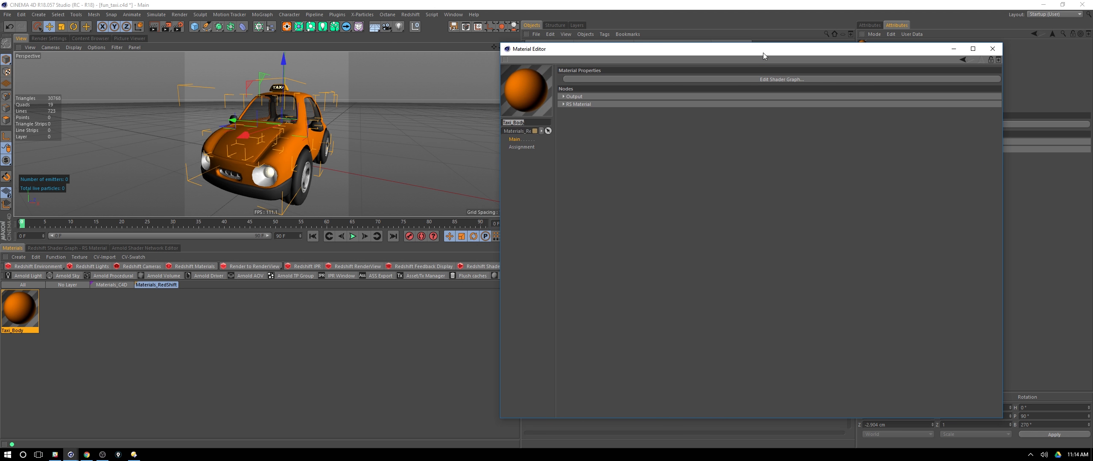
pyautogui.click(77, 248)
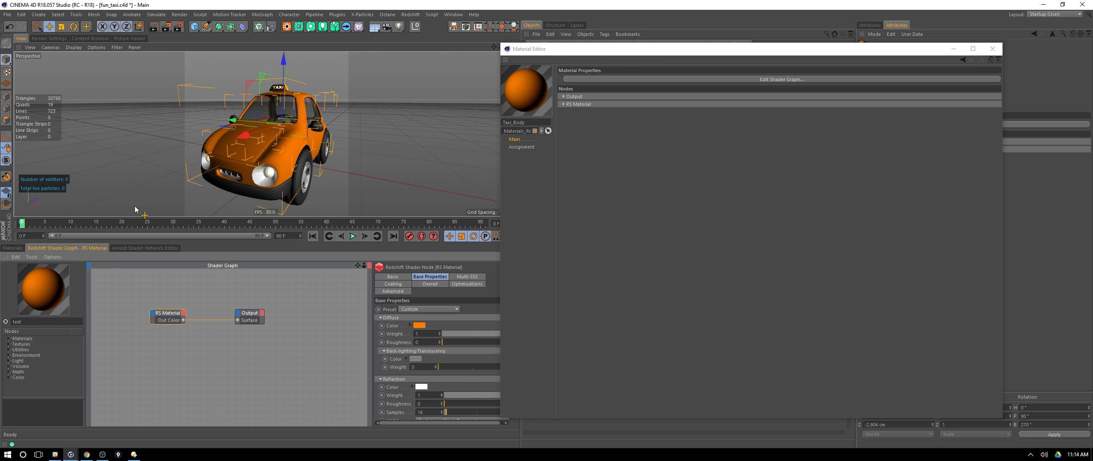
pyautogui.click(182, 308)
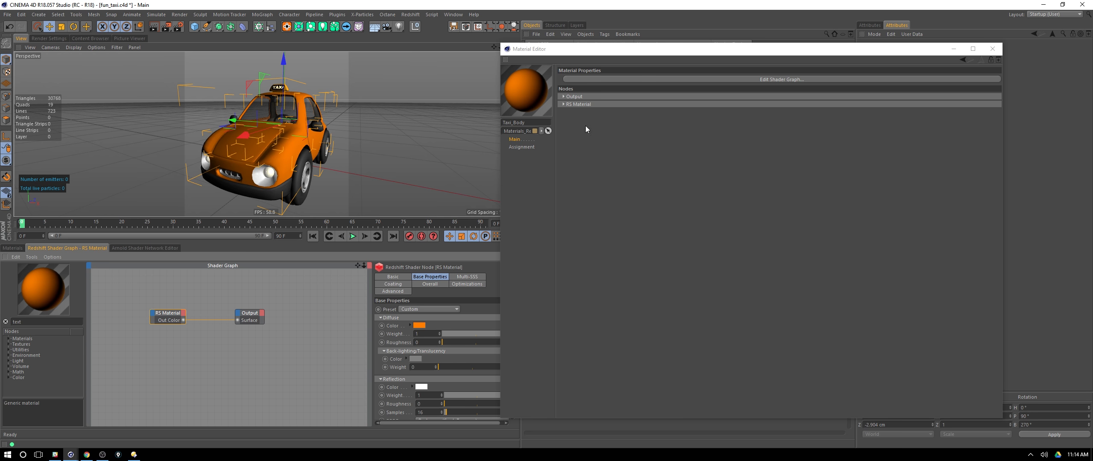
pyautogui.click(250, 313)
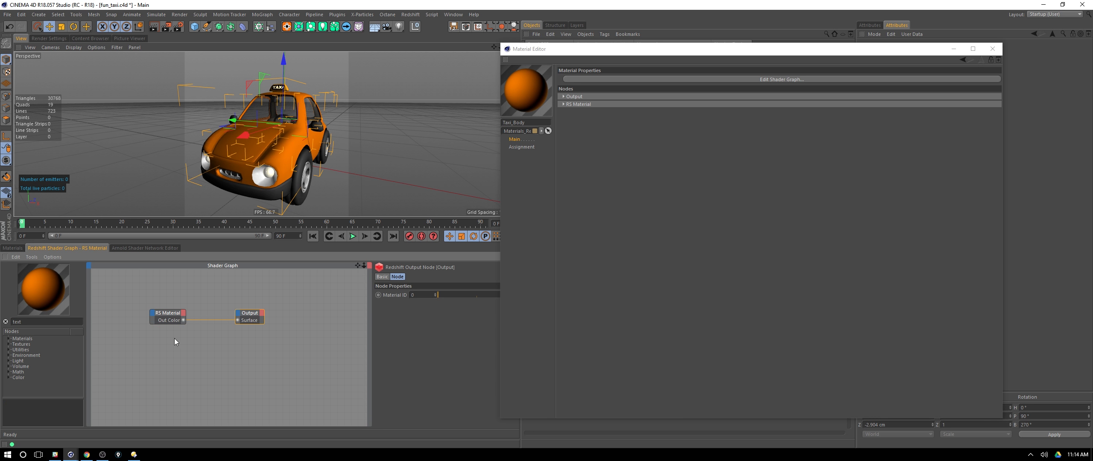
pyautogui.click(170, 314)
pyautogui.click(564, 104)
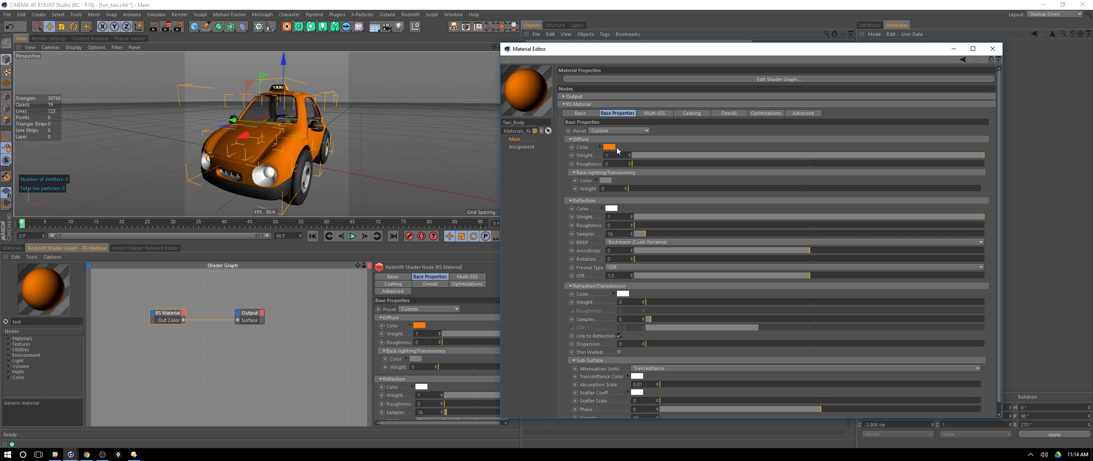
pyautogui.click(139, 347)
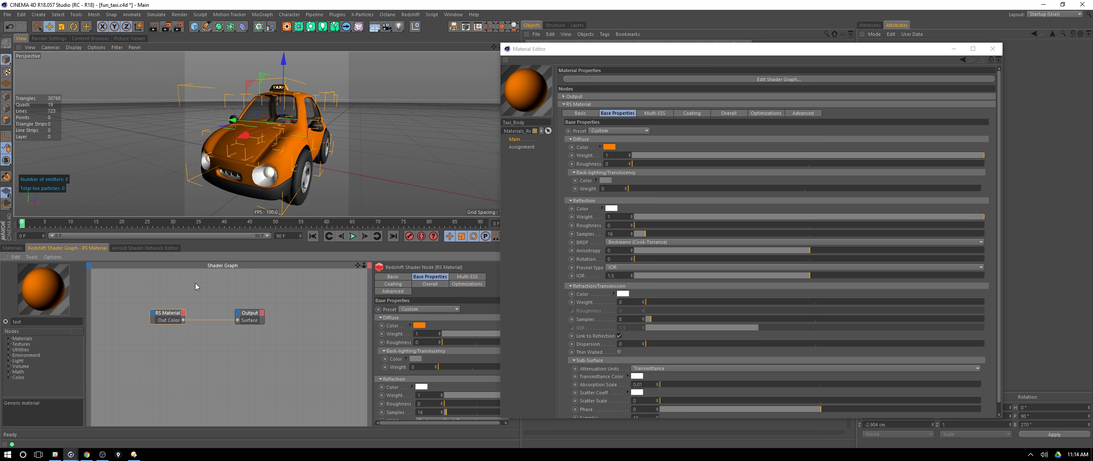
pyautogui.click(992, 48)
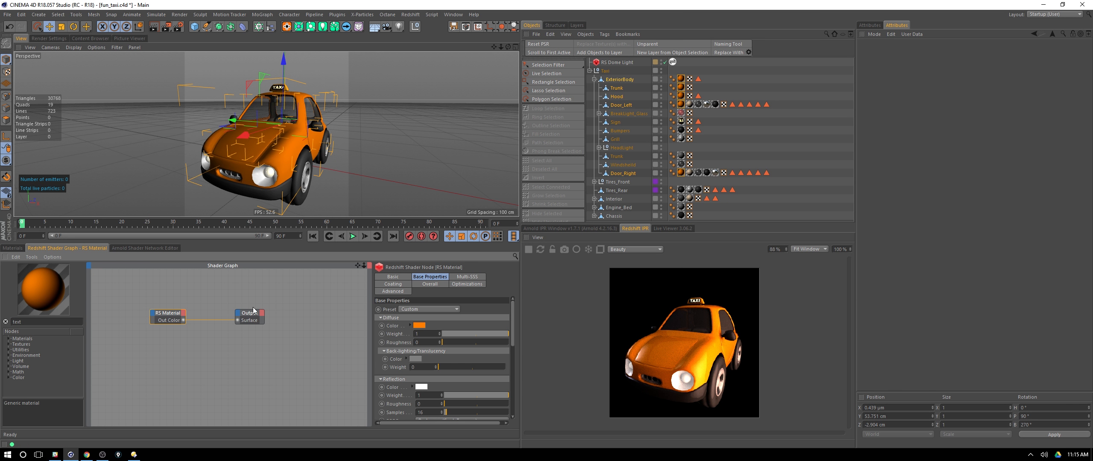
# Find the Texture node and add it to Taxi_Body's shader graph, beside the RS Material node
pyautogui.moveTo(281, 338); pyautogui.dragTo(214, 314)
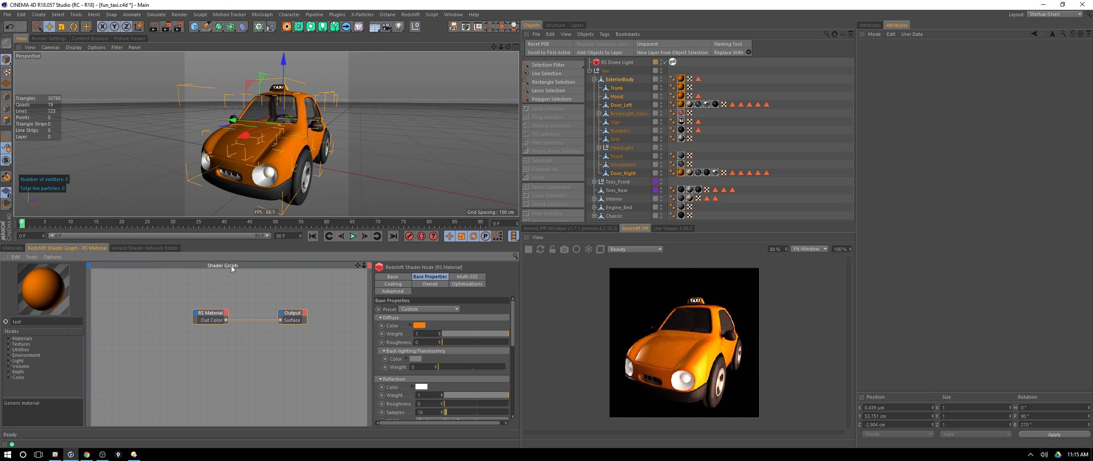
pyautogui.click(149, 330)
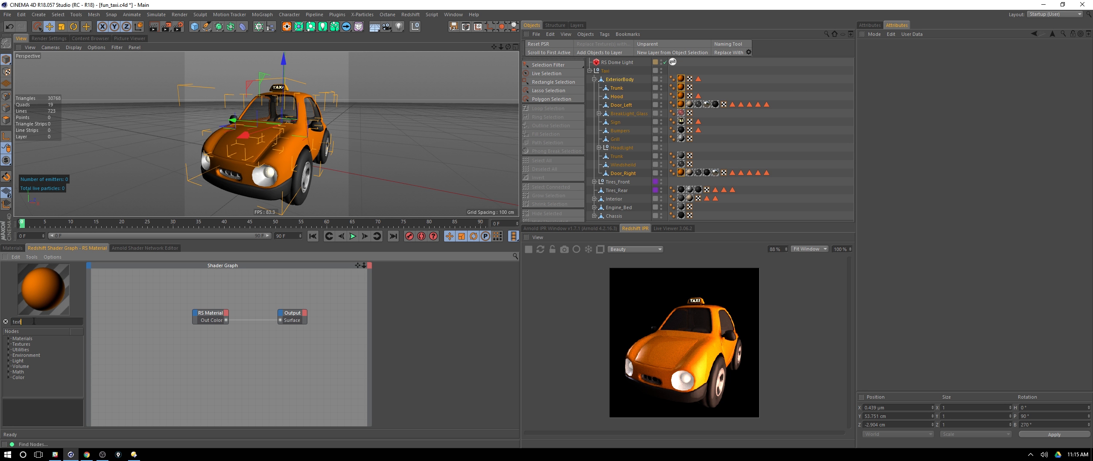
pyautogui.moveTo(31, 321); pyautogui.dragTo(0, 301)
pyautogui.press('BackSpace')
pyautogui.write('texture')
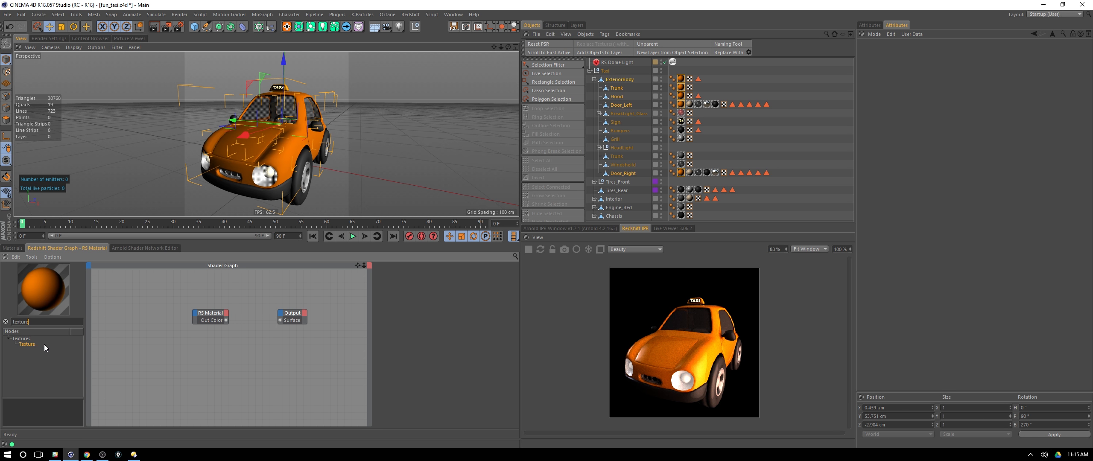
pyautogui.moveTo(31, 346); pyautogui.dragTo(146, 327)
# Load tb_d.jpg from the fun_taxi_c4d folder as the new texture node's image
pyautogui.doubleClick(146, 327)
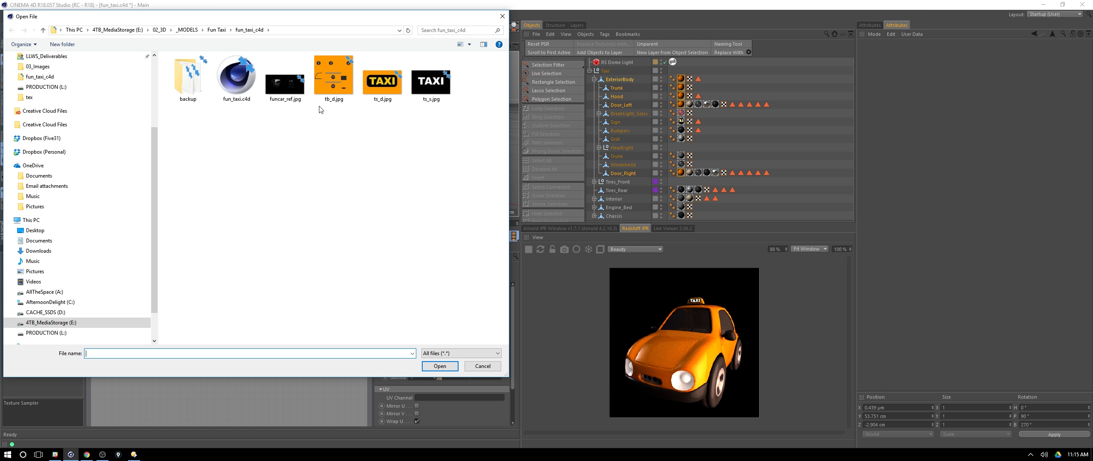
pyautogui.click(331, 78)
pyautogui.click(438, 367)
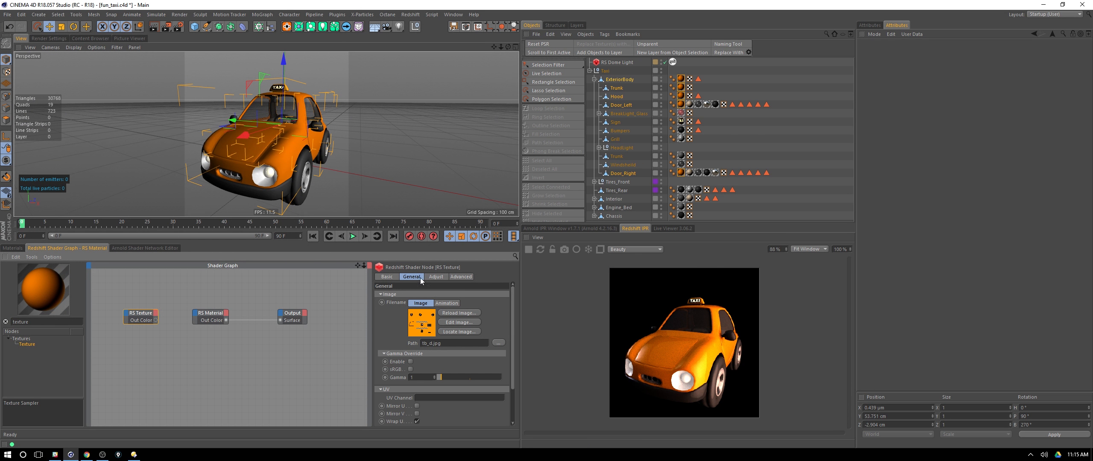
# Rename the texture node TaxiBody_Diffuse and enlarge it so the whole name fits
pyautogui.click(386, 276)
pyautogui.moveTo(440, 295); pyautogui.dragTo(397, 293)
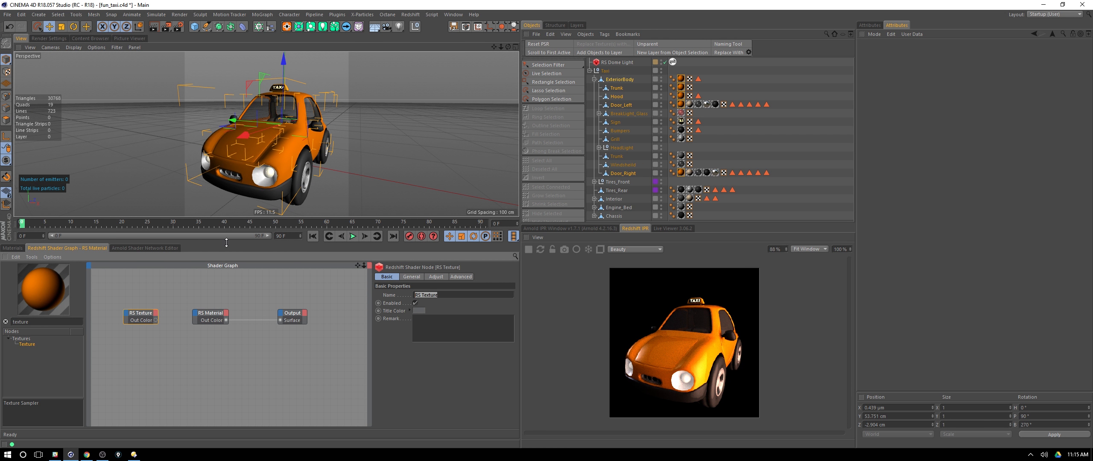
pyautogui.write('taxiBody_Diffuse')
pyautogui.press('Return')
pyautogui.click(181, 366)
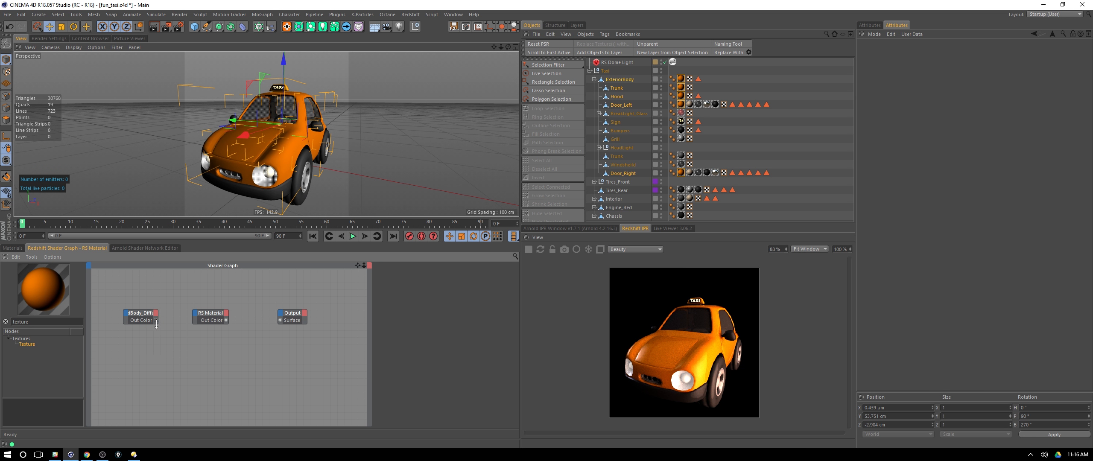
pyautogui.click(169, 335)
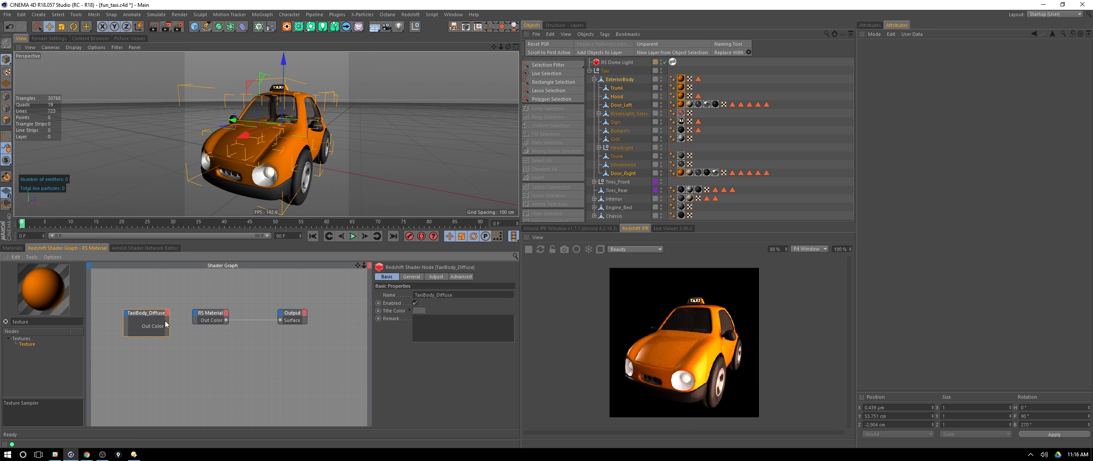
pyautogui.moveTo(160, 317); pyautogui.dragTo(198, 315)
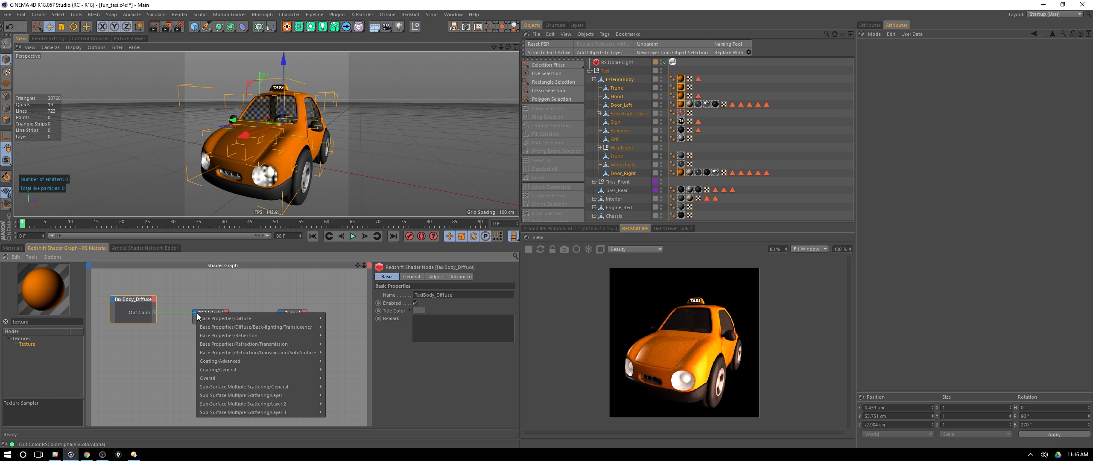
pyautogui.moveTo(221, 329)
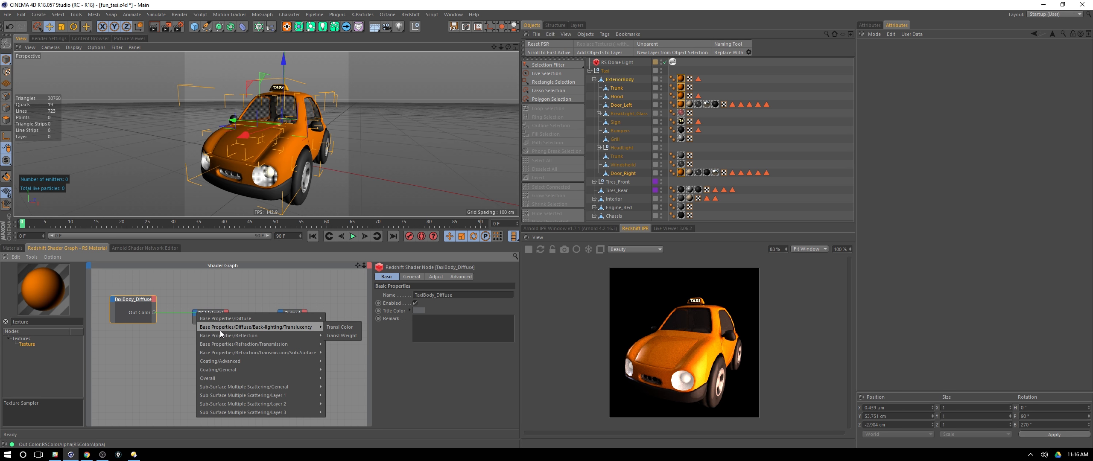
pyautogui.click(151, 377)
# Connect TaxiBody_Diffuse's Out Color to the RS Material node's Diffuse Color input
pyautogui.click(212, 314)
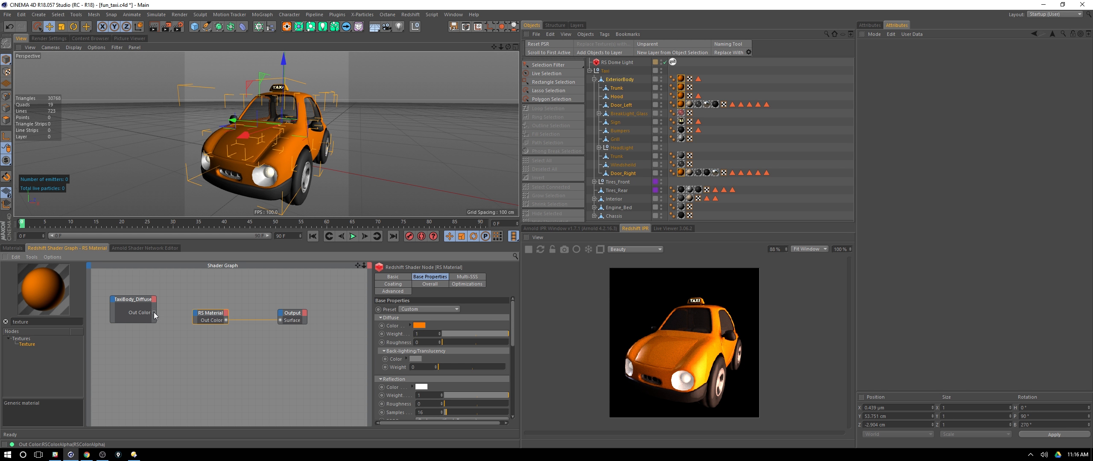
pyautogui.moveTo(154, 313); pyautogui.dragTo(197, 316)
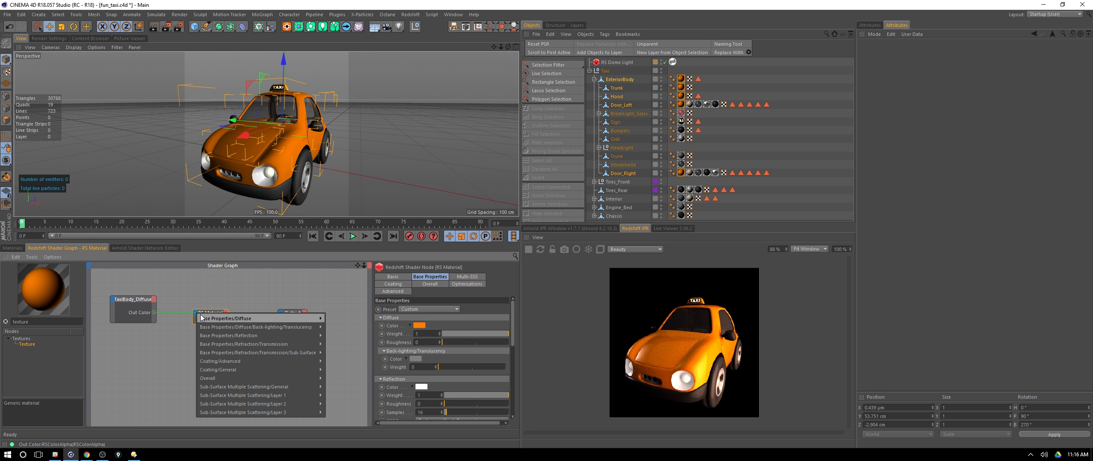
pyautogui.moveTo(205, 319)
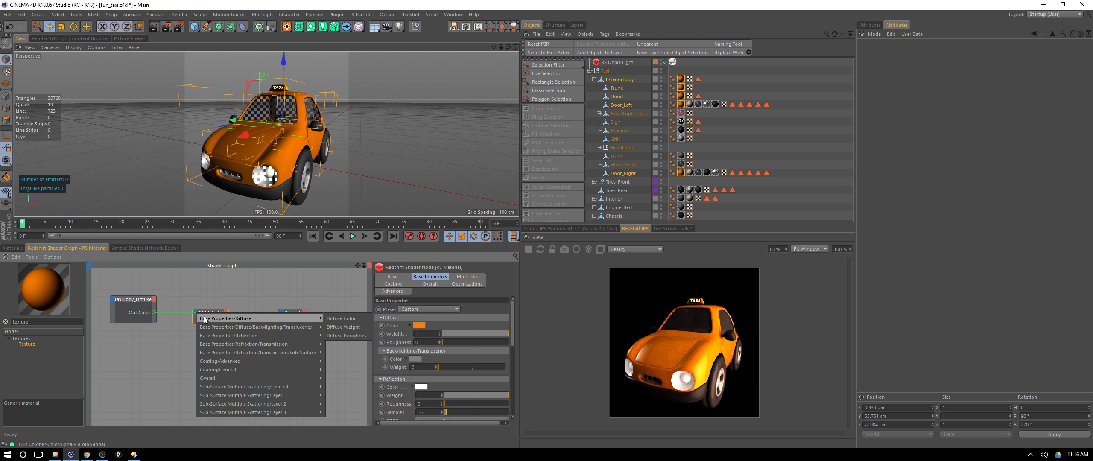
pyautogui.click(353, 319)
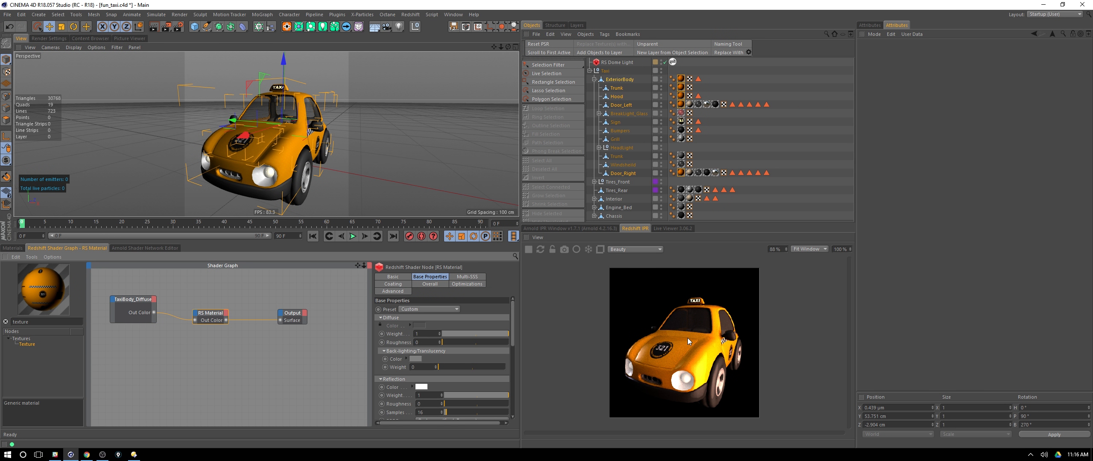
pyautogui.click(188, 341)
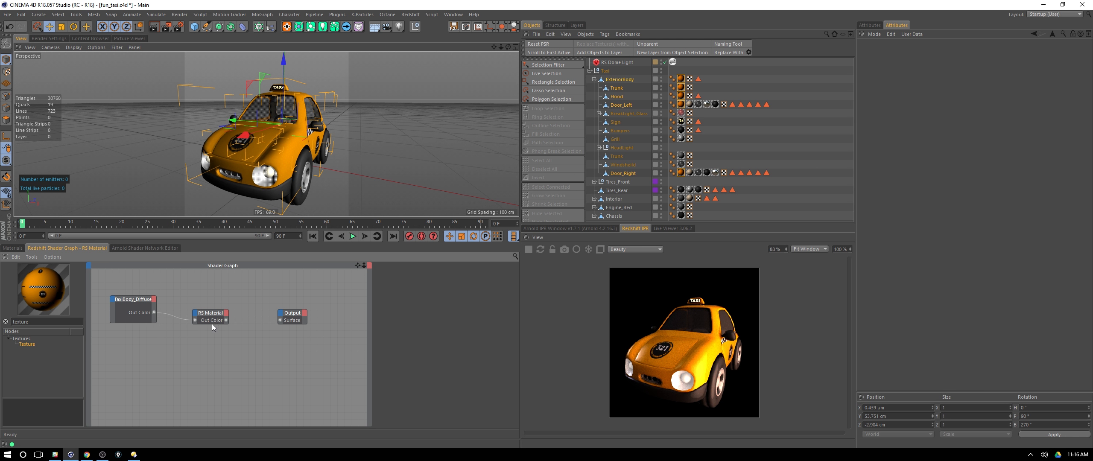
# Duplicate the Taxi_Body material and rename the copy Taxi_Sign
pyautogui.click(12, 248)
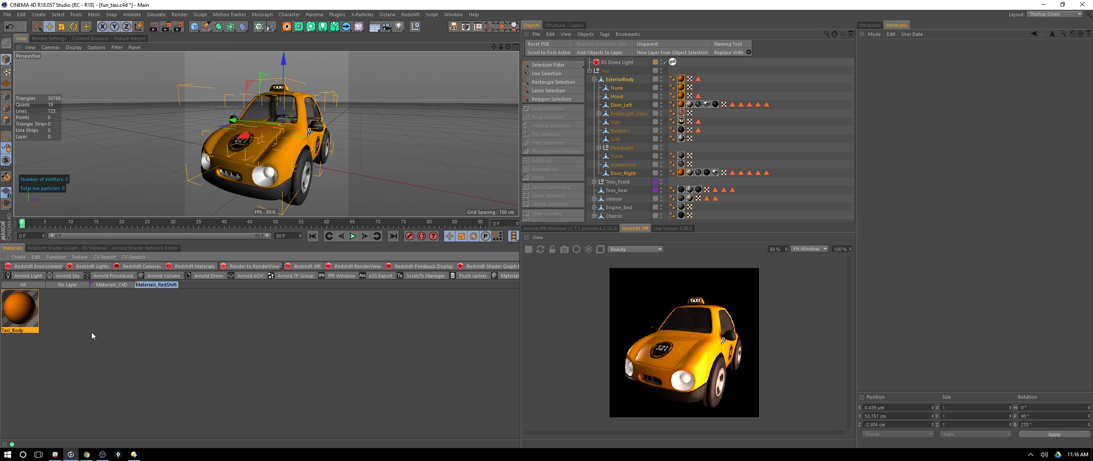
pyautogui.click(44, 311)
pyautogui.keyDown('ctrl'); pyautogui.moveTo(74, 307); pyautogui.dragTo(75, 309); pyautogui.keyUp('ctrl')
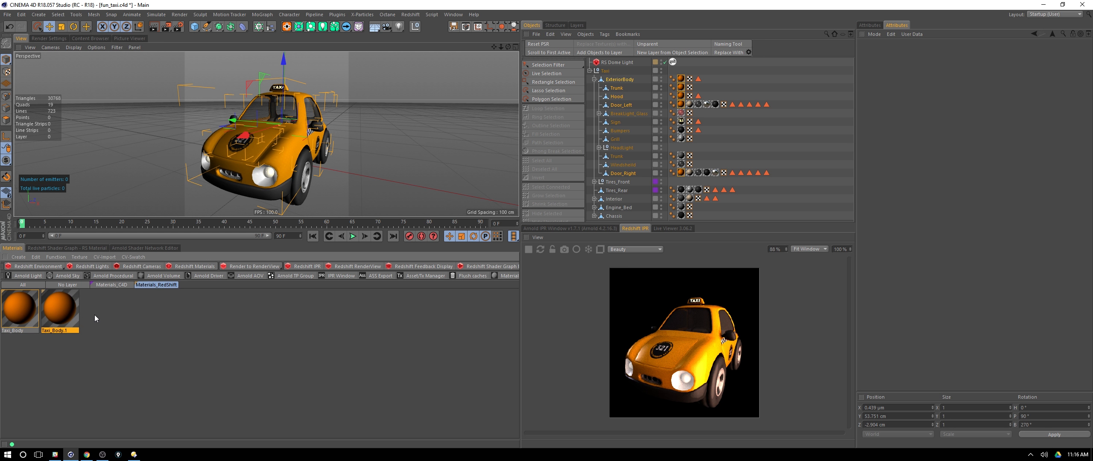
pyautogui.click(66, 331)
pyautogui.doubleClick(66, 333)
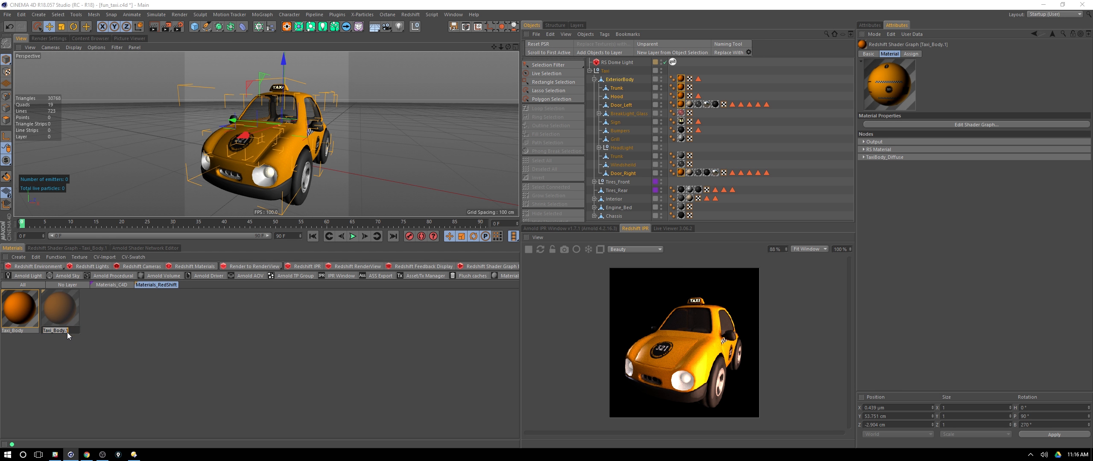
pyautogui.write('Taxi_B')
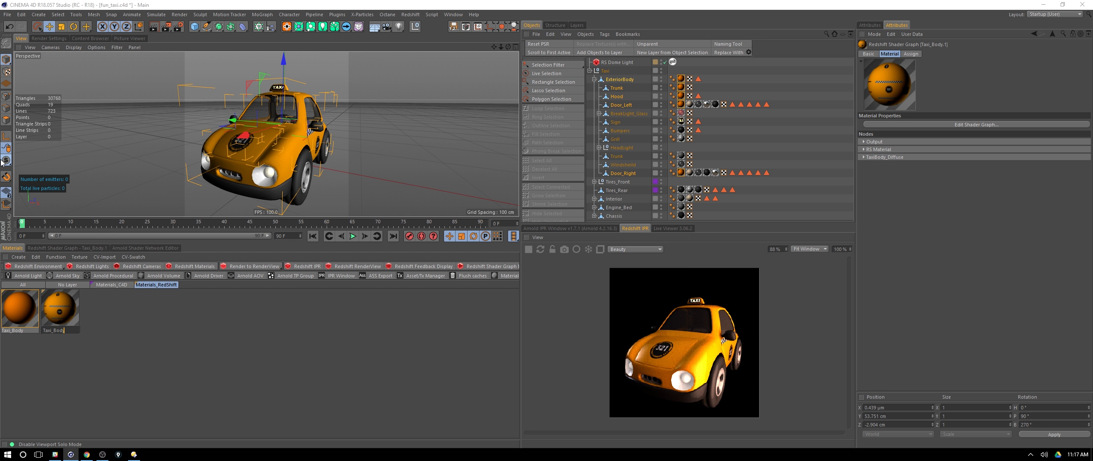
pyautogui.write('Sign')
pyautogui.press('Return')
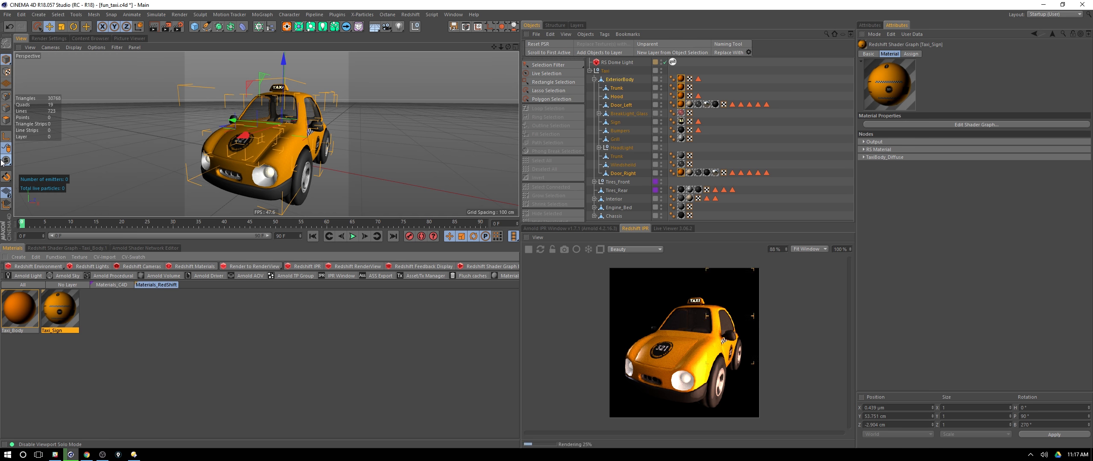
# Examine Taxi_Sign's Output, RS Material and TaxiBody_Diffuse sections in the Material Editor, and close it
pyautogui.doubleClick(78, 312)
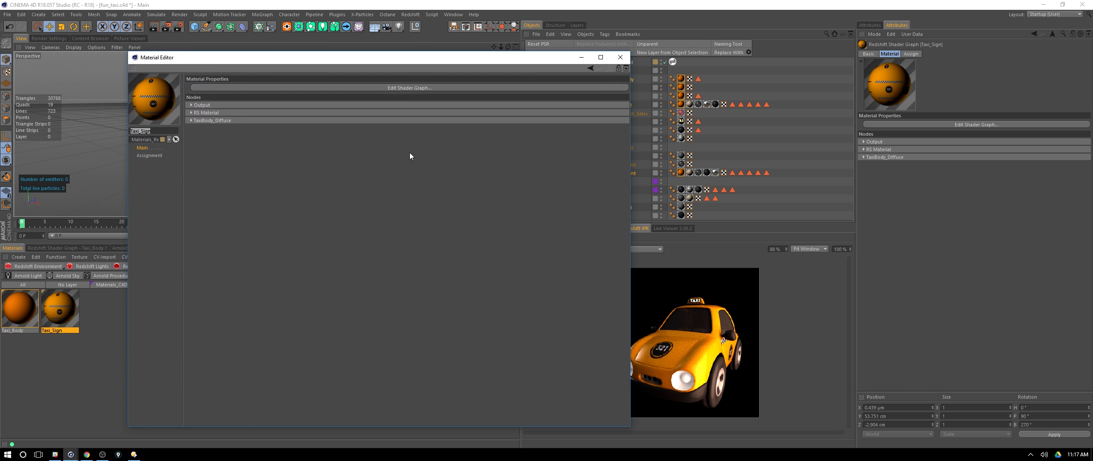
pyautogui.click(202, 120)
pyautogui.click(206, 113)
pyautogui.click(198, 106)
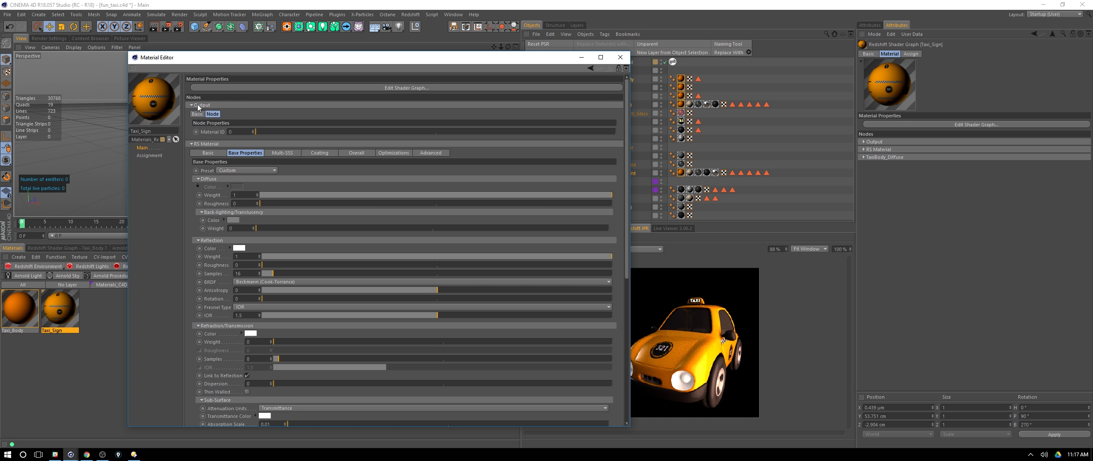
pyautogui.click(198, 105)
pyautogui.click(193, 113)
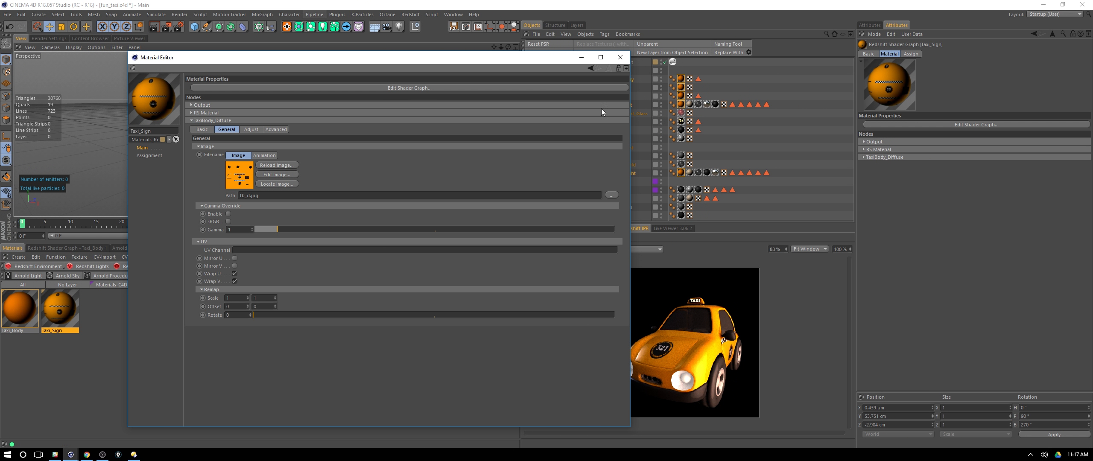
pyautogui.click(620, 57)
pyautogui.click(113, 343)
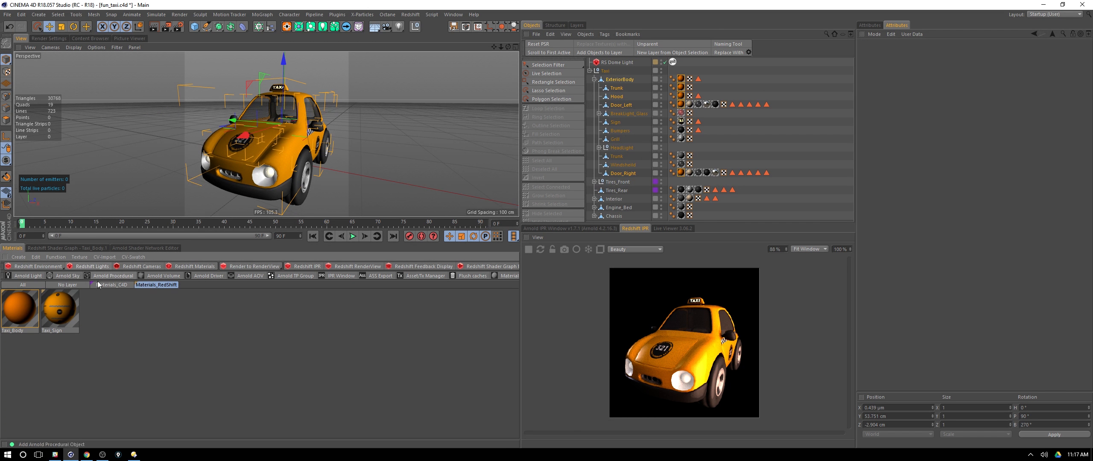
# Open Taxi_Sign's shader graph and rename its texture node TaxiSign_Diffuse
pyautogui.click(84, 249)
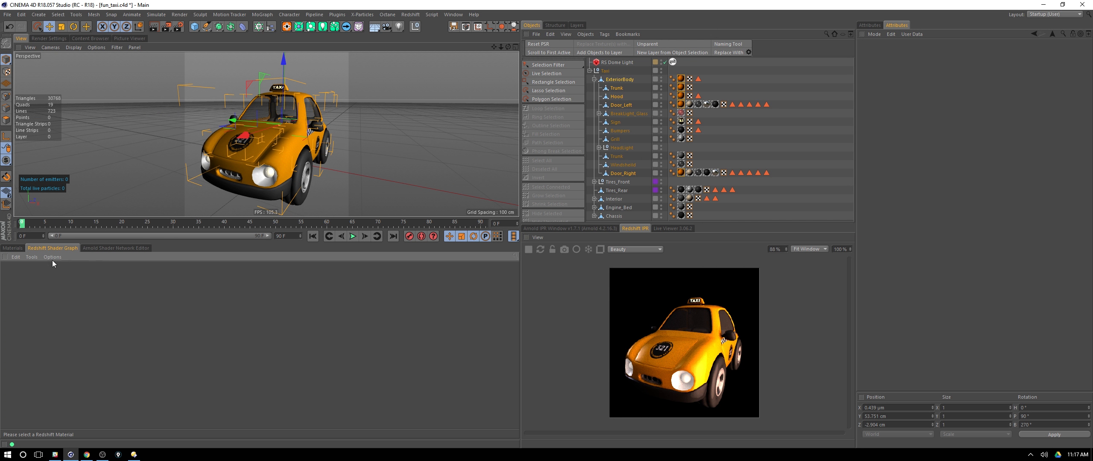
pyautogui.click(13, 248)
pyautogui.click(66, 304)
pyautogui.click(65, 248)
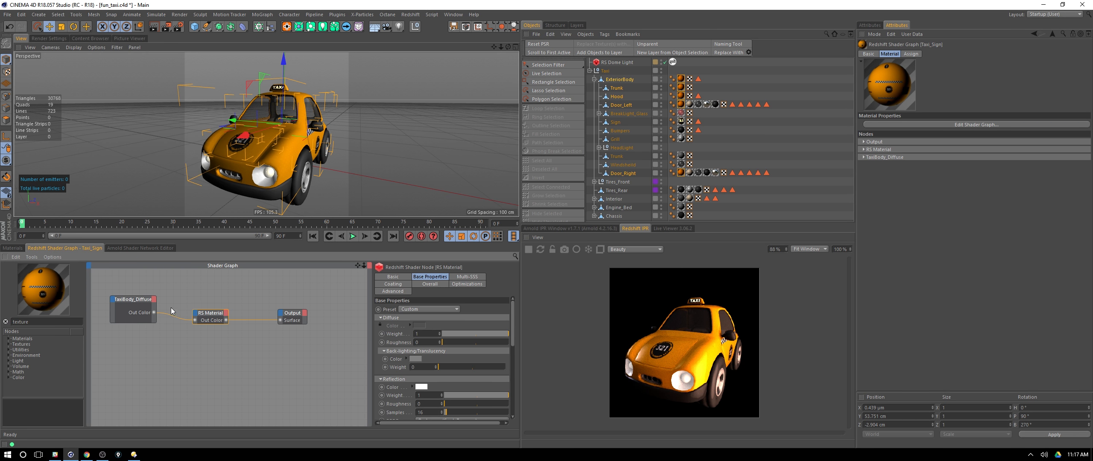
pyautogui.click(138, 302)
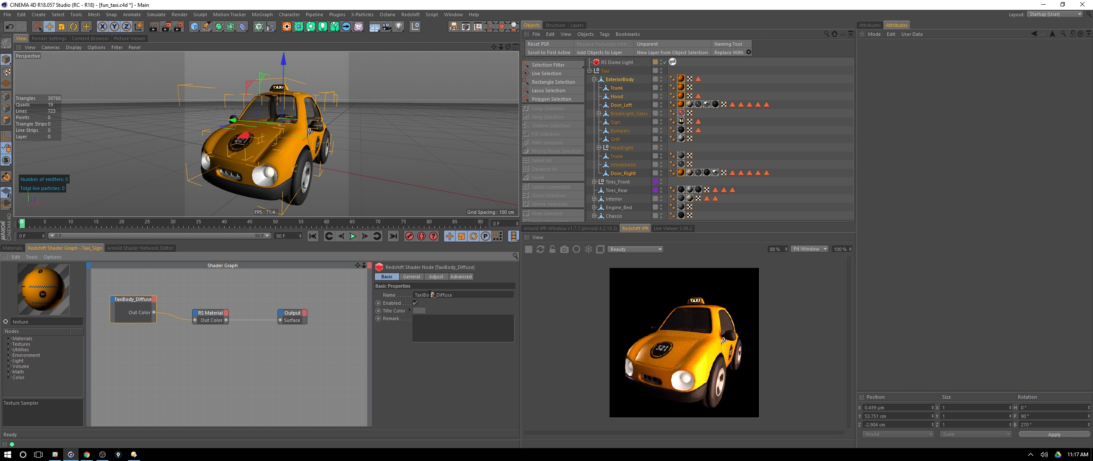
pyautogui.moveTo(431, 294); pyautogui.dragTo(423, 295)
pyautogui.write('Sign')
pyautogui.press('Return')
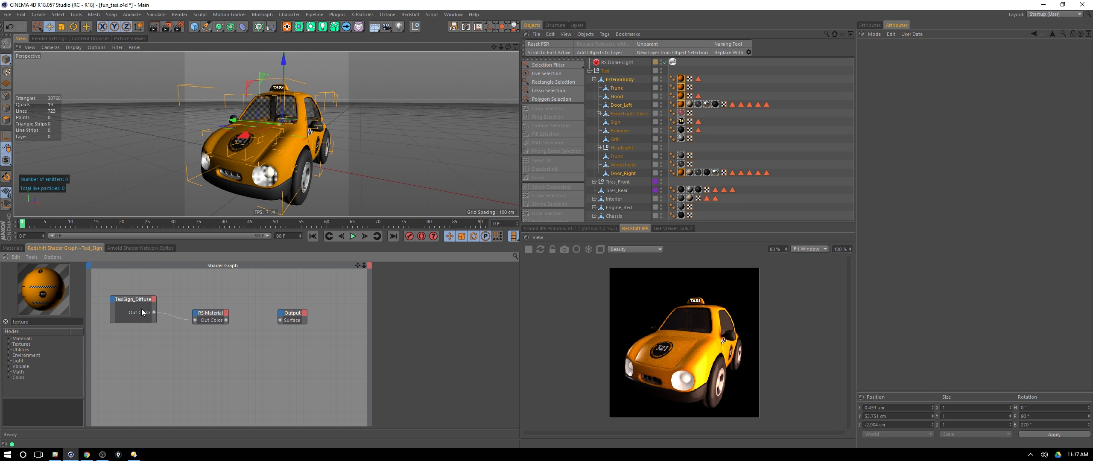
# Replace the TaxiSign_Diffuse node's image with ts_d.jpg
pyautogui.click(412, 276)
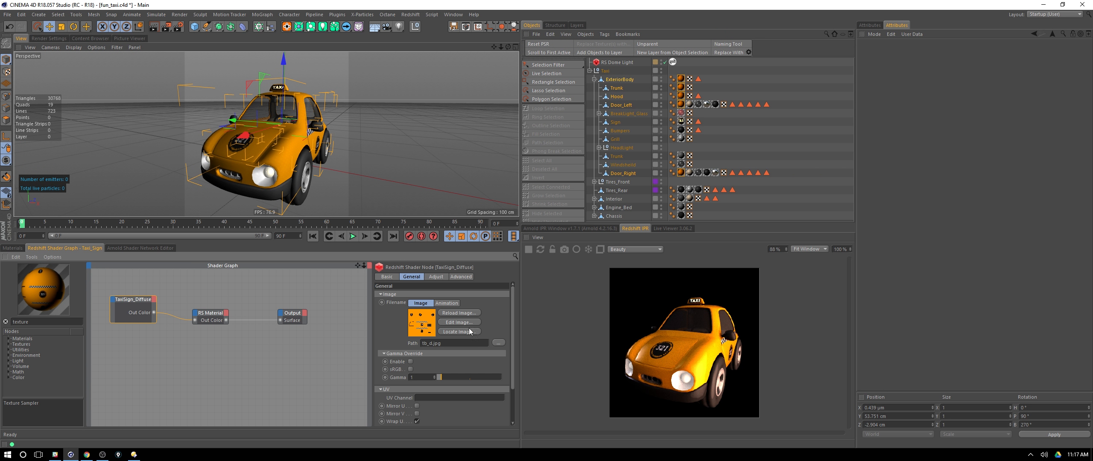
pyautogui.click(499, 341)
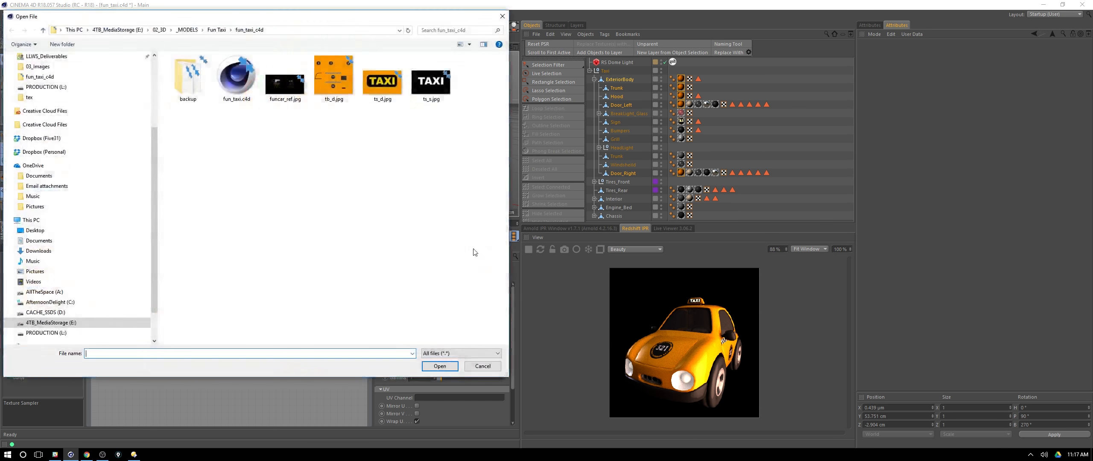
pyautogui.click(387, 89)
pyautogui.click(440, 366)
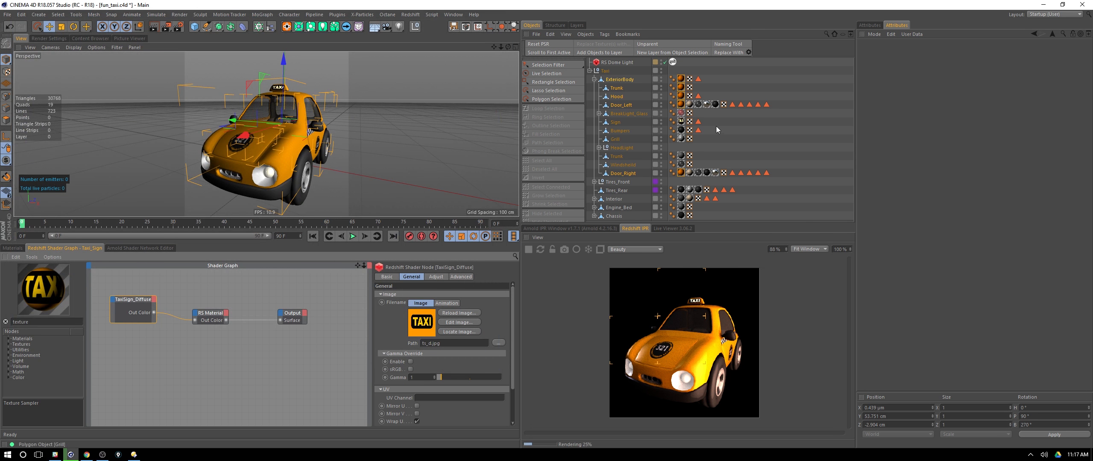
# Replace the material on the Sign object's texture tag with Taxi_Sign and return to its shader graph
pyautogui.click(682, 122)
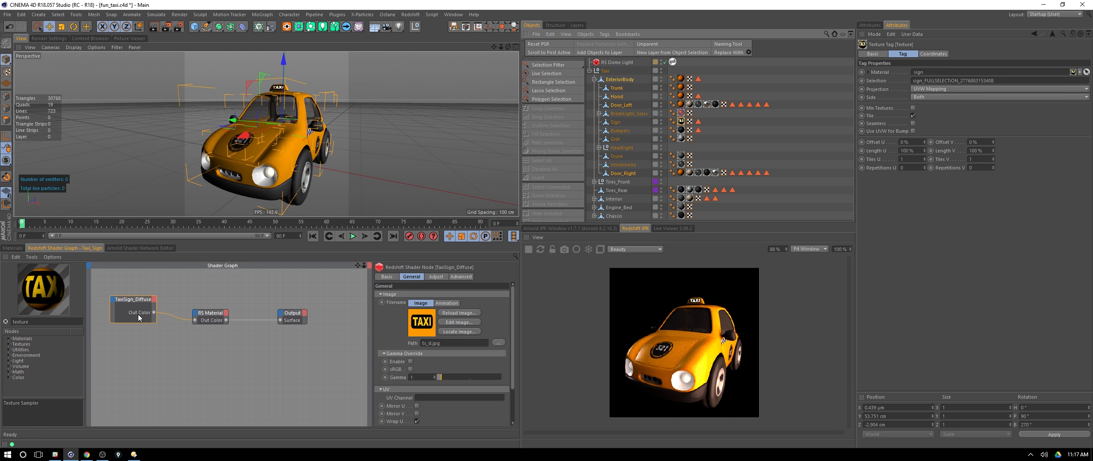
pyautogui.click(16, 249)
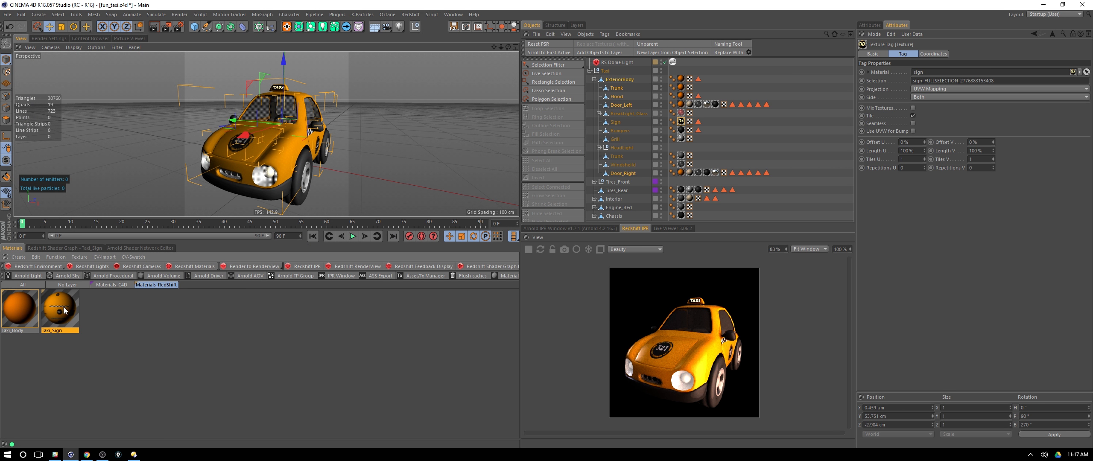
pyautogui.moveTo(60, 311); pyautogui.dragTo(684, 122)
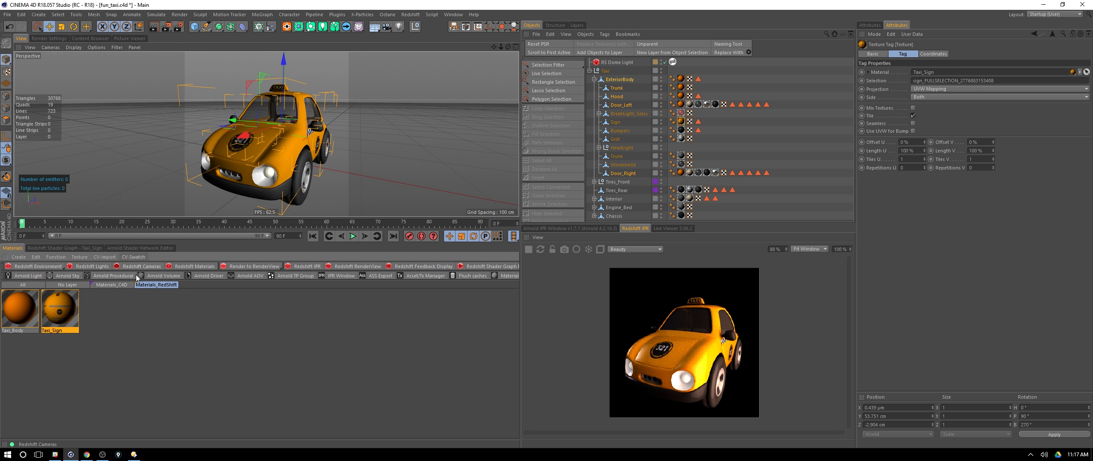
pyautogui.click(81, 248)
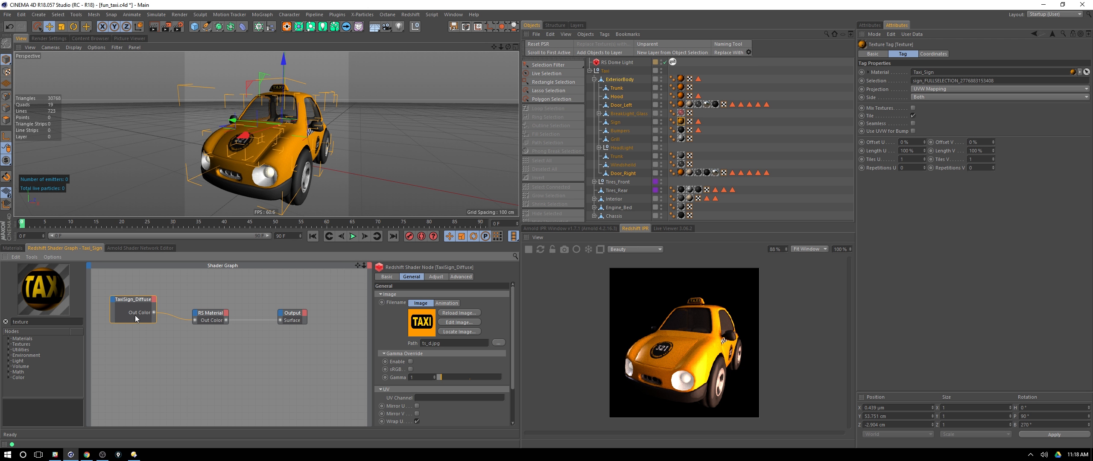
# Duplicate the TaxiSign_Diffuse texture node in Taxi_Sign's shader graph and place the copy directly below the original
pyautogui.moveTo(131, 308); pyautogui.dragTo(137, 345)
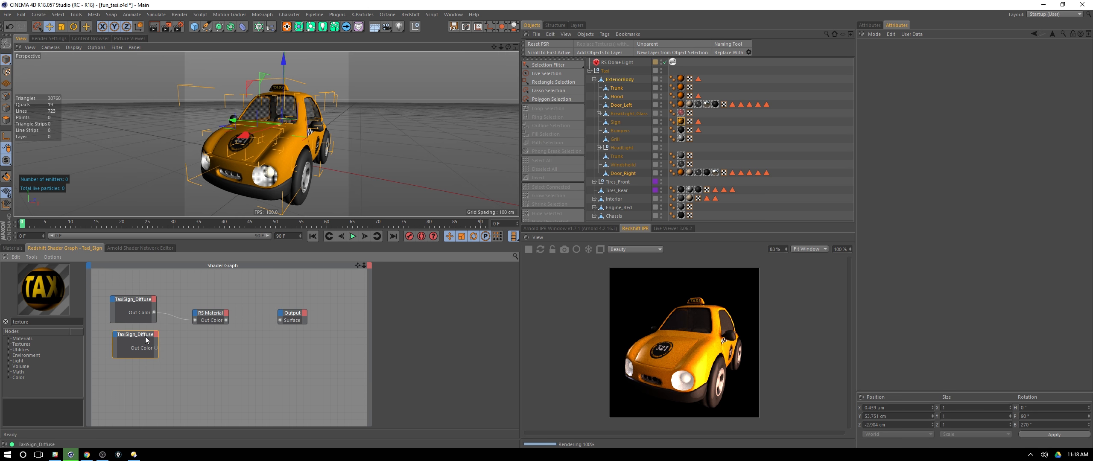
pyautogui.moveTo(144, 335); pyautogui.dragTo(136, 334)
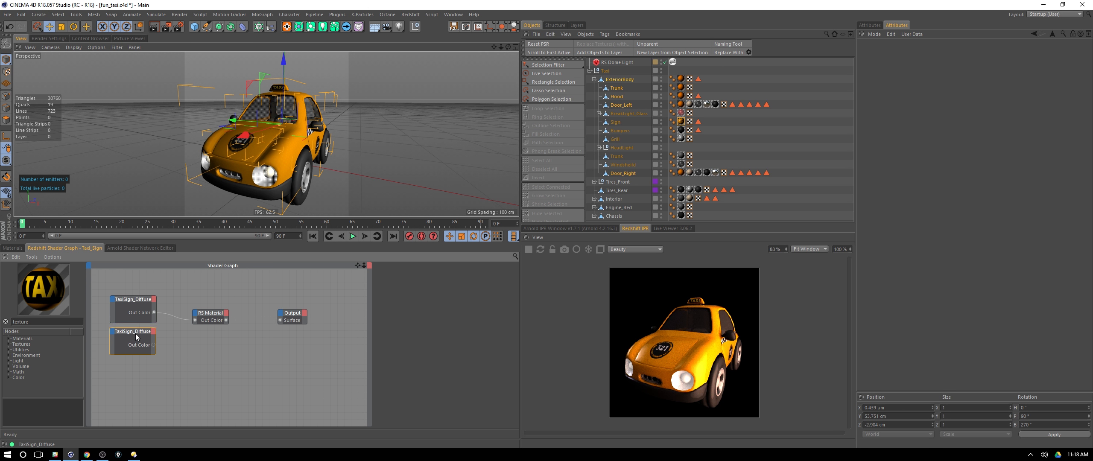
pyautogui.moveTo(223, 373); pyautogui.dragTo(107, 342)
# Rename the duplicated texture node TaxiSign_Illum
pyautogui.click(392, 276)
pyautogui.click(462, 295)
pyautogui.hotkey('shift', 'Left')
pyautogui.hotkey('shift', 'Left')
pyautogui.hotkey('shift', 'Left')
pyautogui.hotkey('shift', 'Left')
pyautogui.hotkey('shift', 'Left')
pyautogui.hotkey('shift', 'Left')
pyautogui.hotkey('shift', 'Left')
pyautogui.hotkey('shift', 'Left')
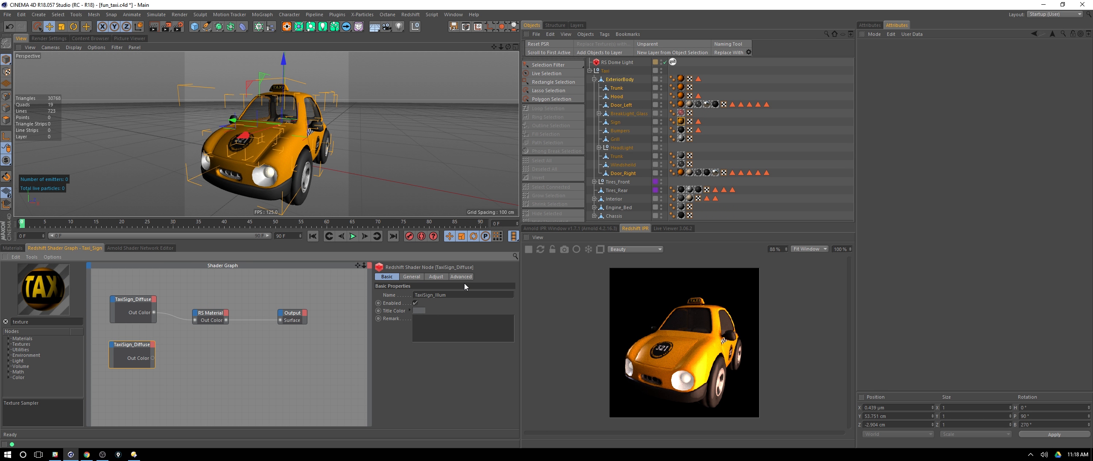
pyautogui.press('Return')
# Replace the TaxiSign_Illum node's image with ts_s.jpg
pyautogui.click(411, 277)
pyautogui.click(503, 343)
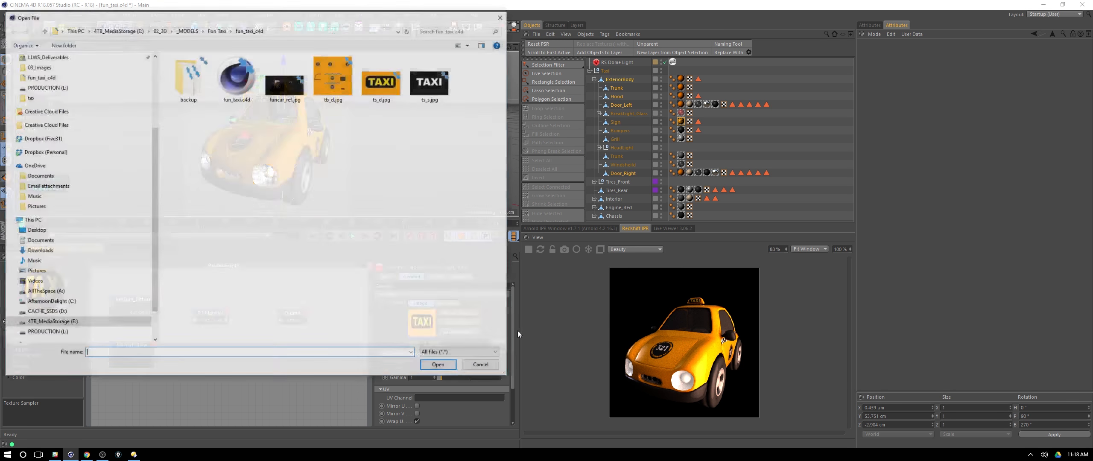
pyautogui.click(436, 91)
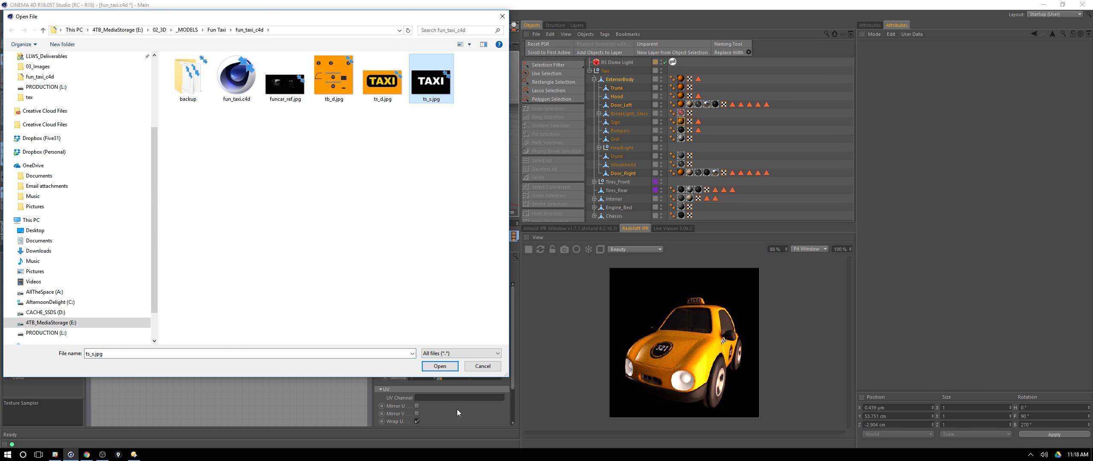
pyautogui.click(438, 367)
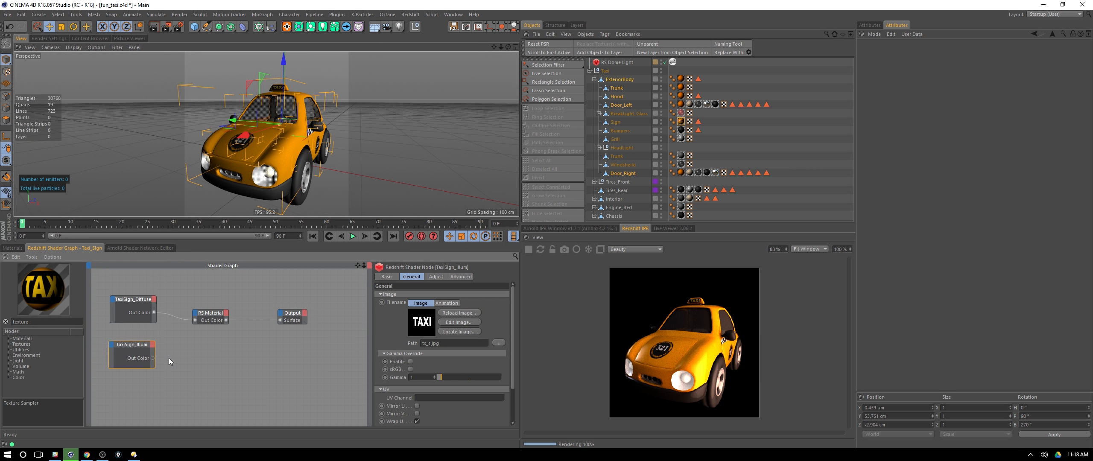
# Connect TaxiSign_Illum's Out Color to the RS Material's Overall Emission Color input, and enlarge the RS Material node to show its ports
pyautogui.click(214, 318)
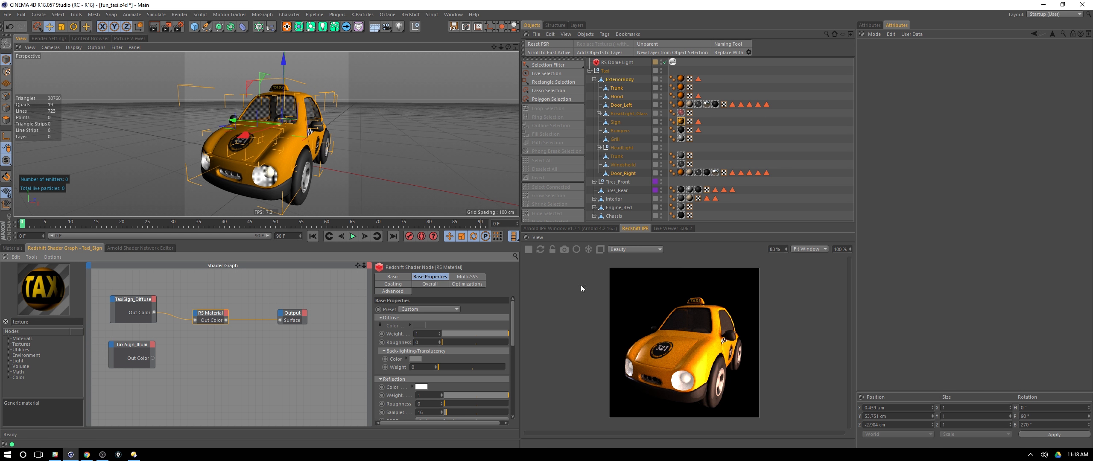
pyautogui.click(441, 285)
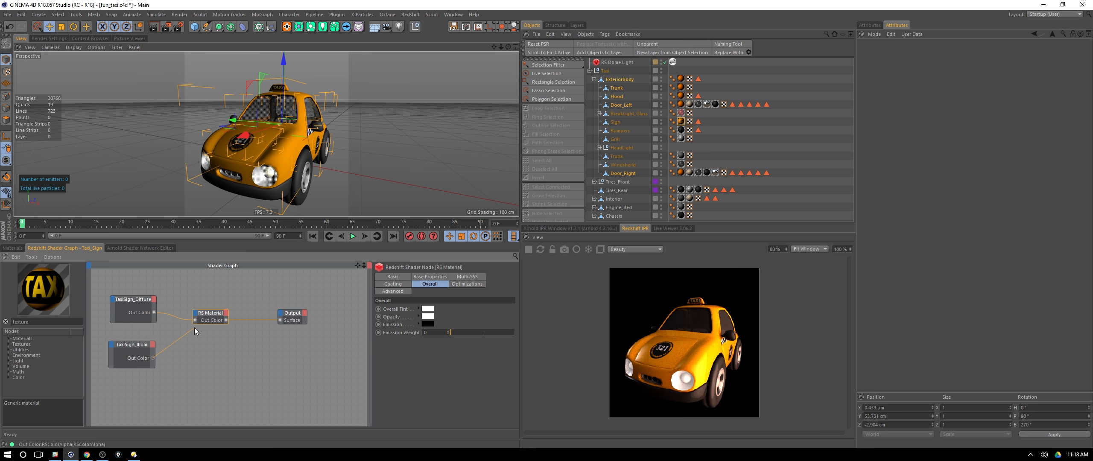
pyautogui.moveTo(195, 331); pyautogui.dragTo(195, 315)
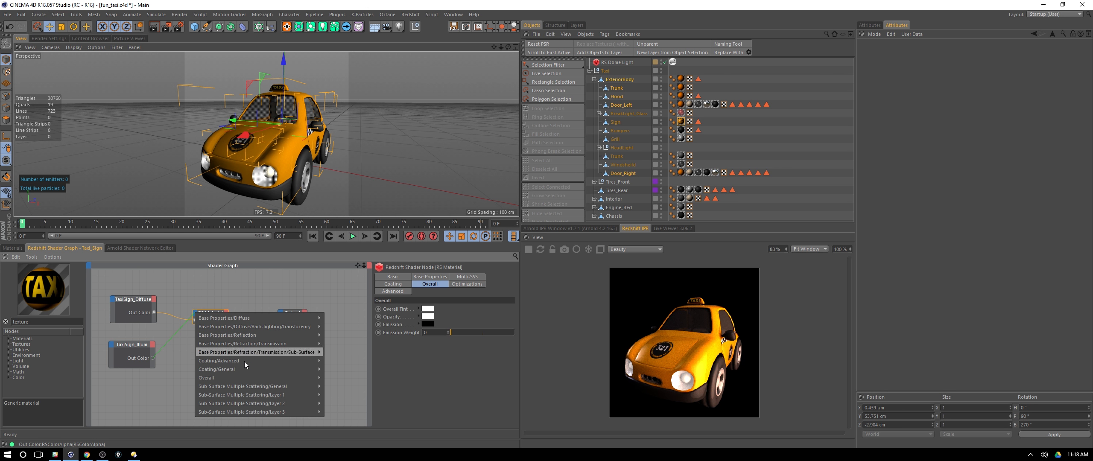
pyautogui.moveTo(274, 377)
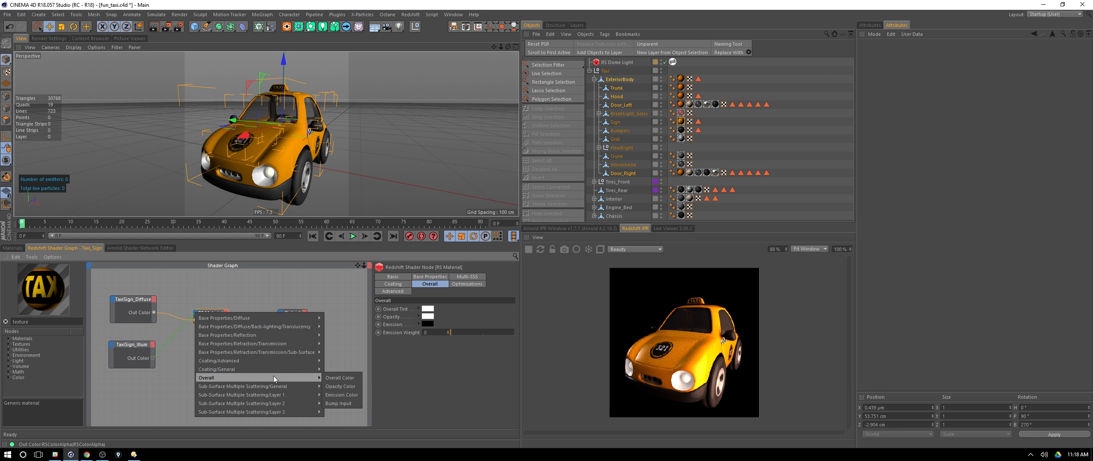
pyautogui.click(347, 395)
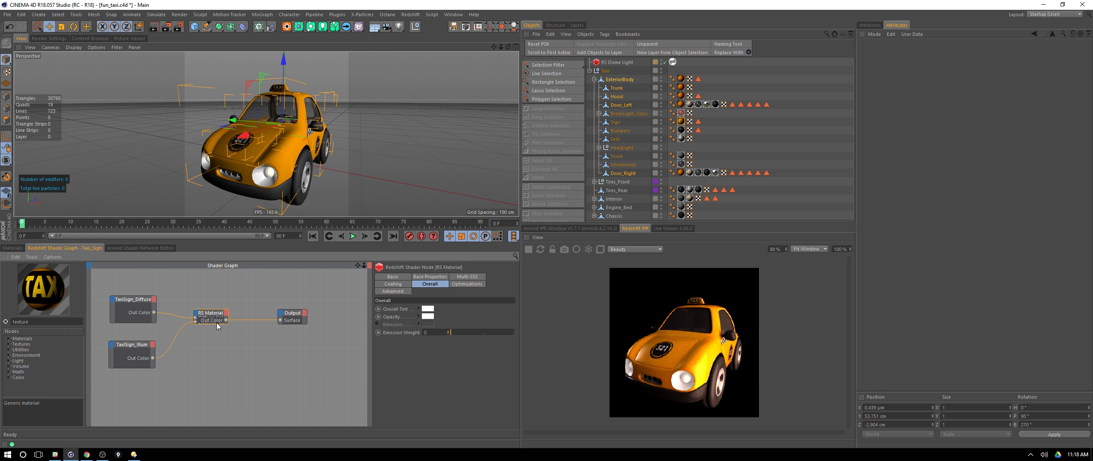
pyautogui.moveTo(206, 316); pyautogui.dragTo(250, 302)
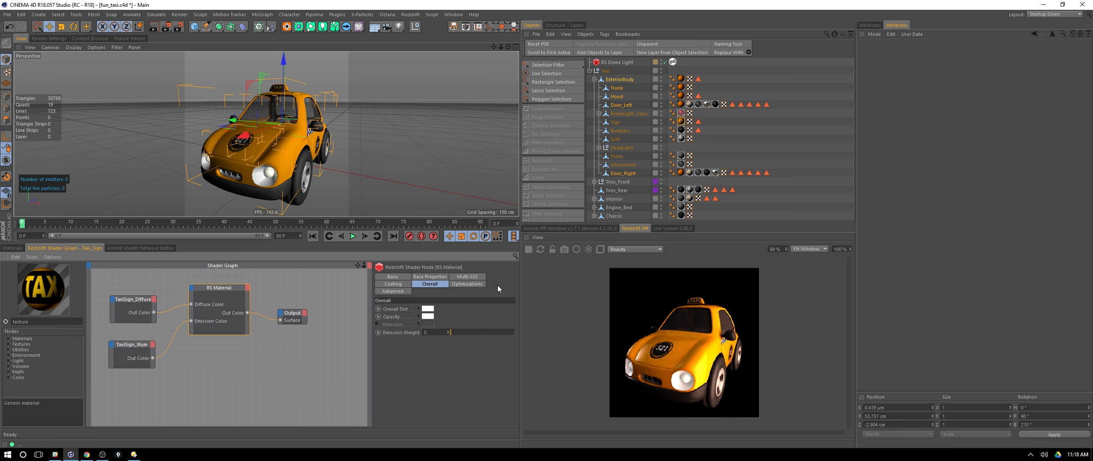
# Set the RS Material's Emission Weight to 2
pyautogui.click(456, 332)
pyautogui.write('2')
pyautogui.press('Return')
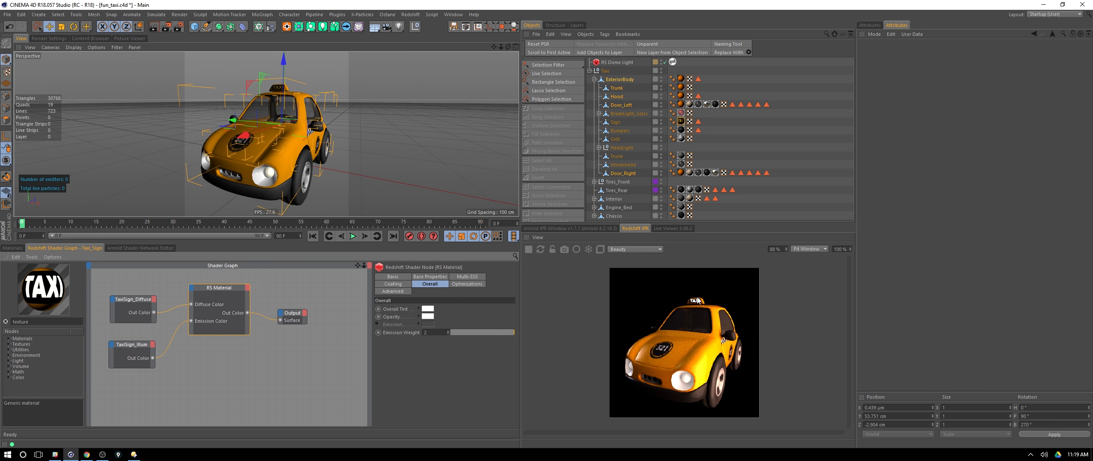
# Turn the RS Dome Light off and back on to check the taxi sign's glow in the render
pyautogui.click(12, 248)
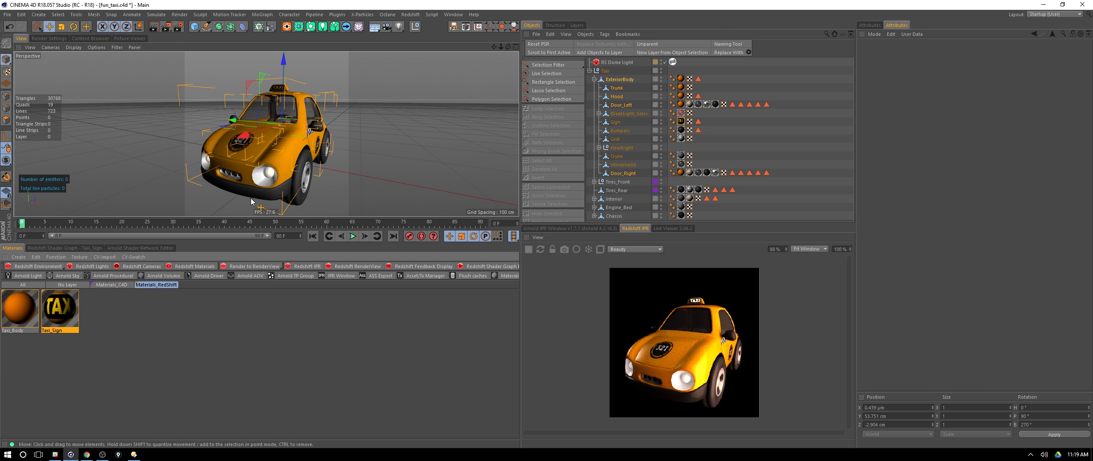
pyautogui.click(665, 62)
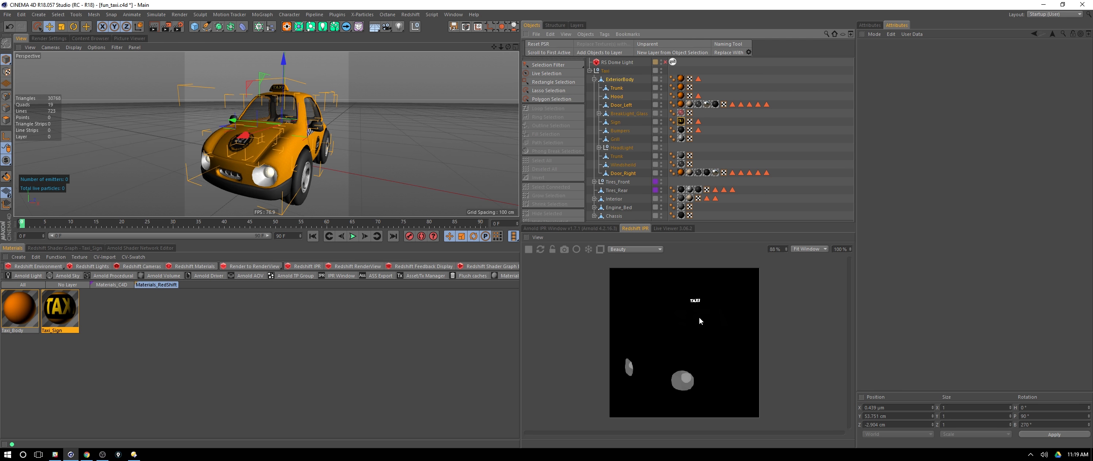
pyautogui.click(665, 62)
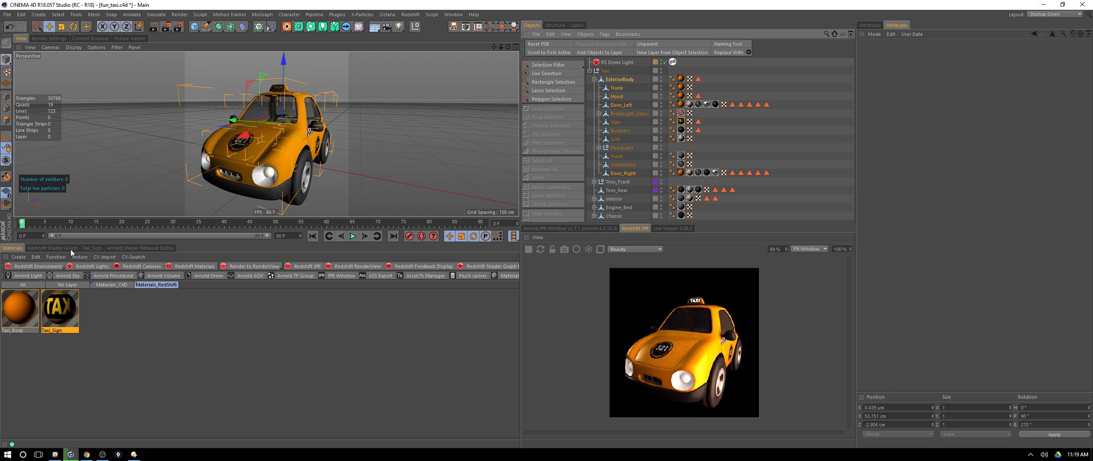
# Return to Taxi_Sign's shader graph and tint the RS Material's Overall Tint light blue, with hue 203° and saturation 22%
pyautogui.click(70, 249)
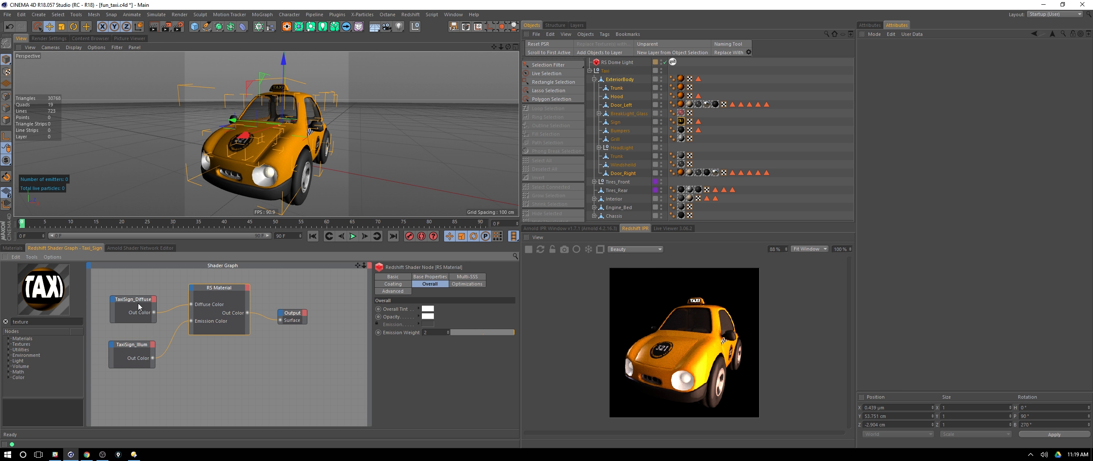
pyautogui.moveTo(156, 297); pyautogui.dragTo(153, 298)
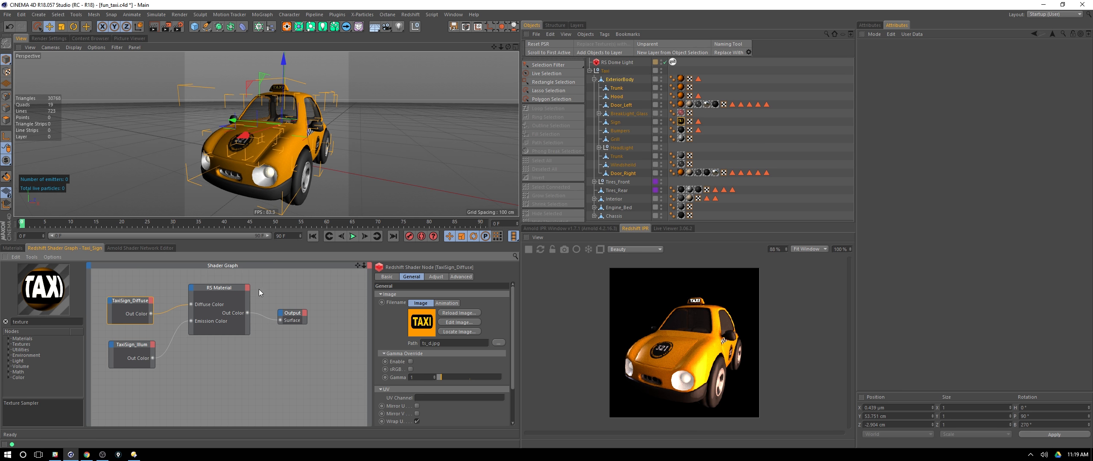
pyautogui.click(137, 347)
pyautogui.click(226, 293)
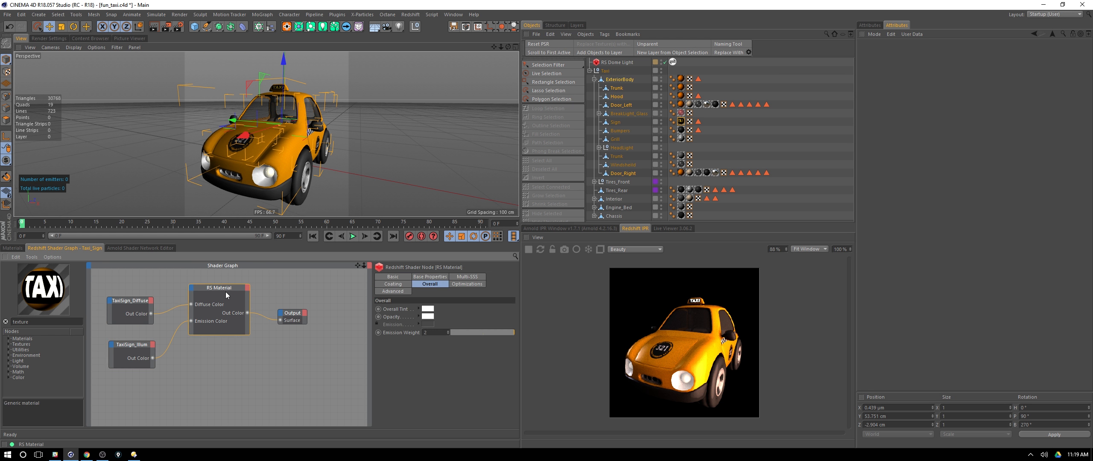
pyautogui.click(428, 316)
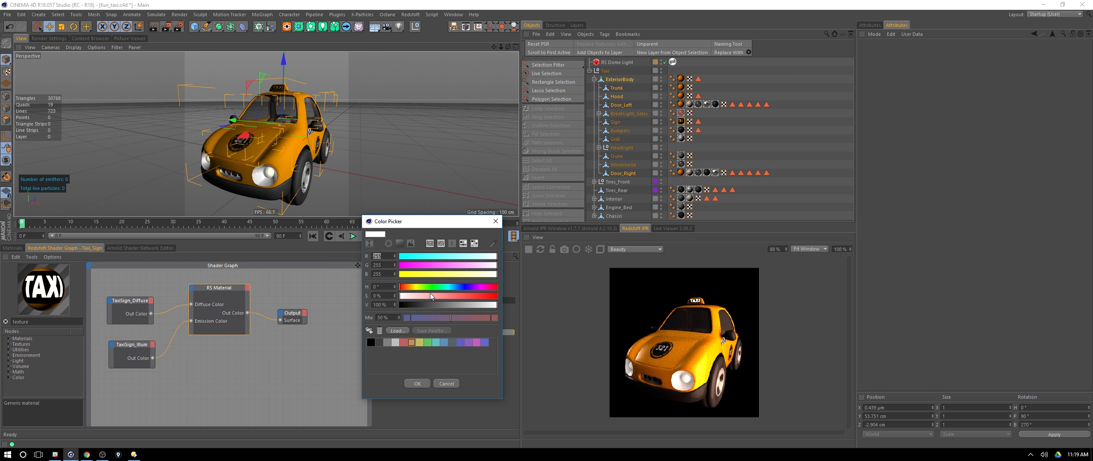
pyautogui.click(456, 287)
pyautogui.click(421, 296)
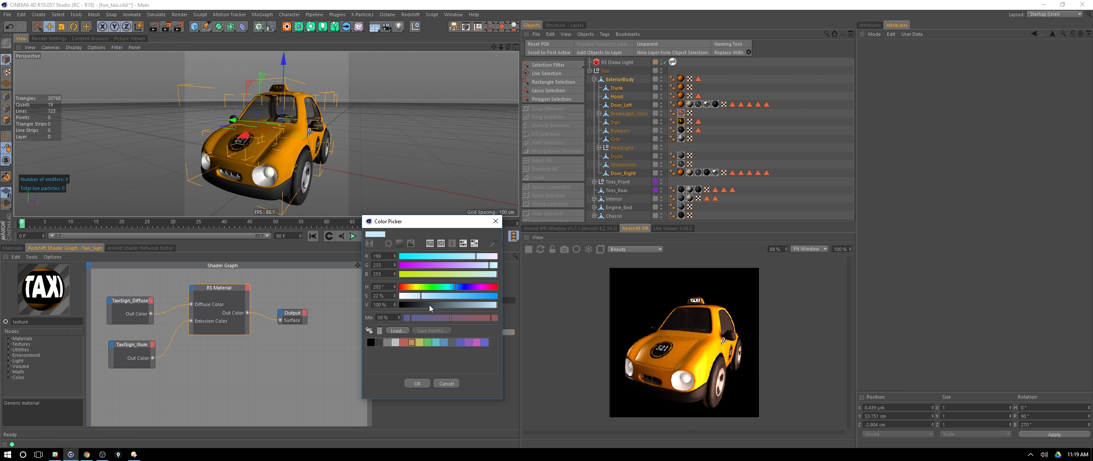
pyautogui.click(417, 384)
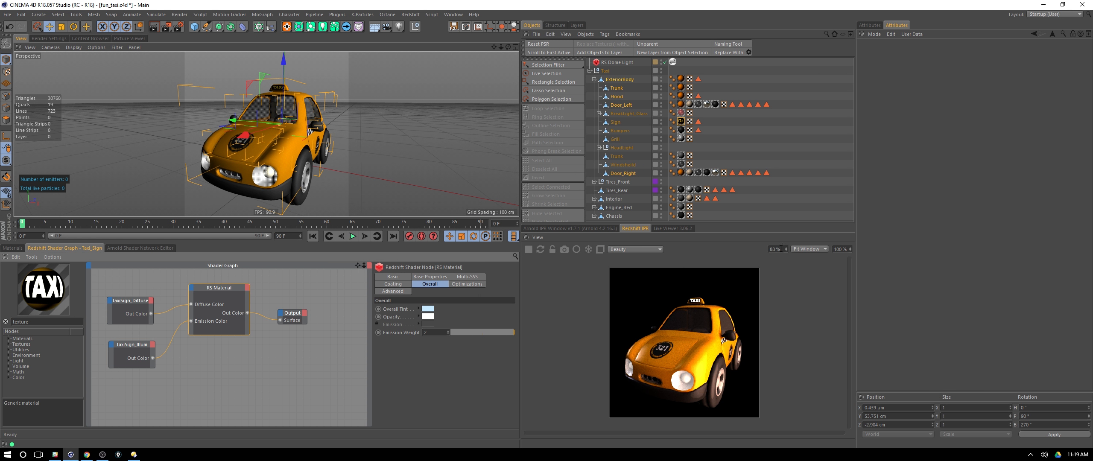
# Set the Redshift IPR view's percentage to 100%
pyautogui.moveTo(781, 249); pyautogui.dragTo(569, 192)
pyautogui.write('100')
pyautogui.press('Return')
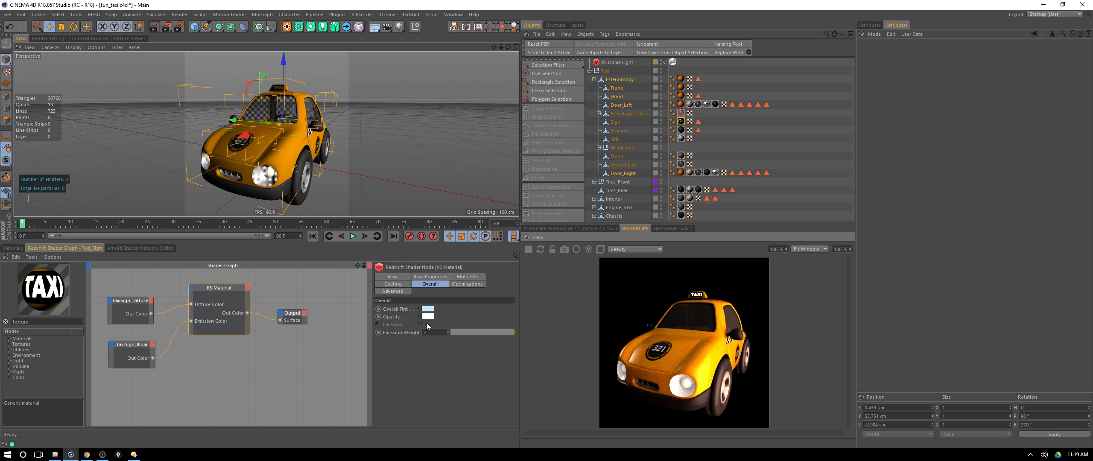
# Try a 100% saturated blue Overall Tint on Taxi_Sign's RS Material, and set the tint back to white
pyautogui.click(427, 309)
pyautogui.click(496, 294)
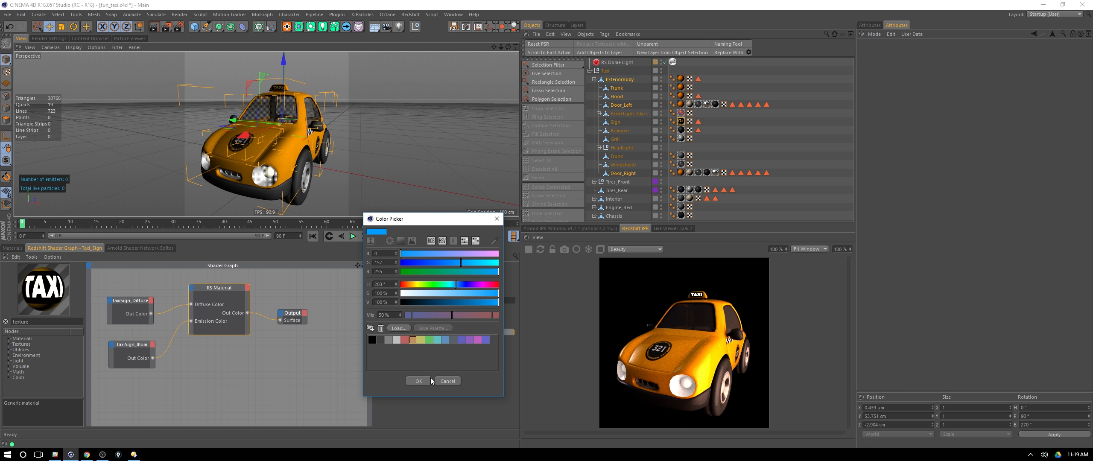
pyautogui.click(420, 381)
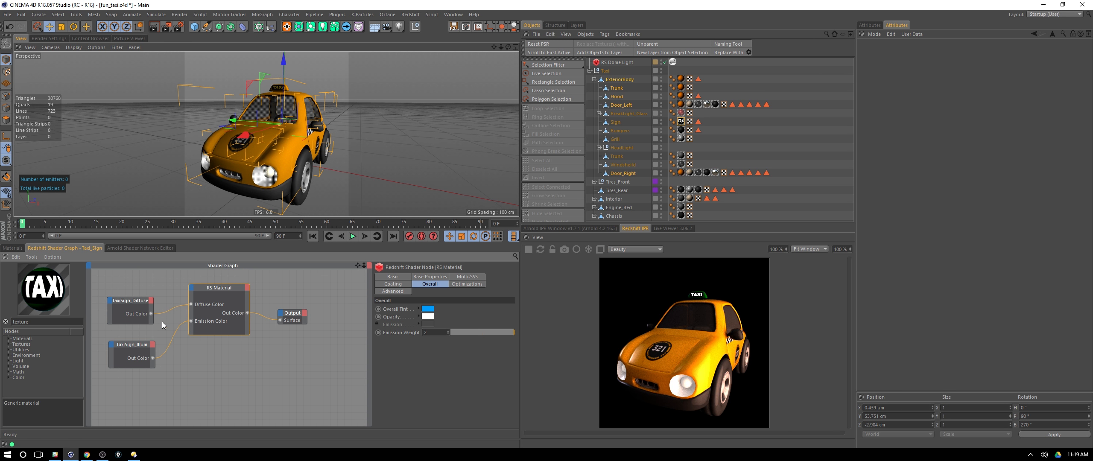
pyautogui.click(427, 317)
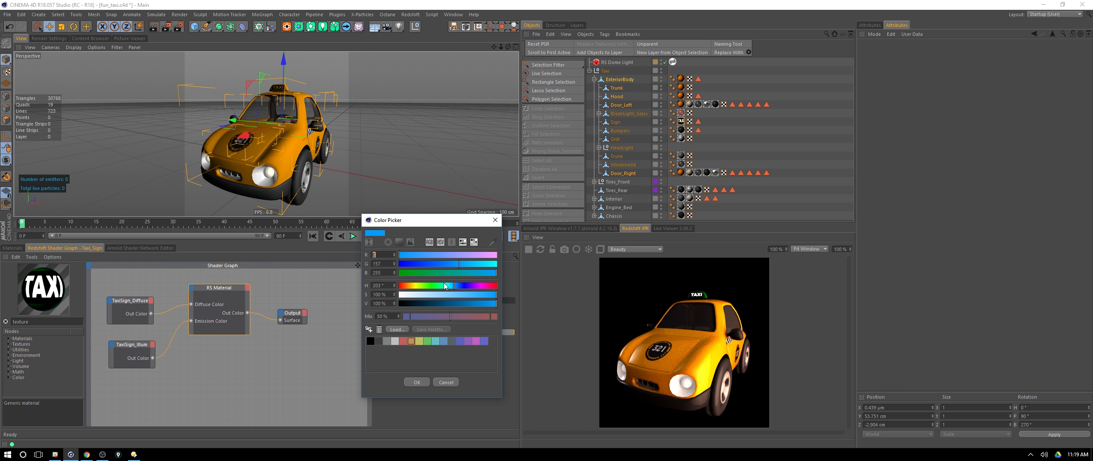
pyautogui.click(417, 383)
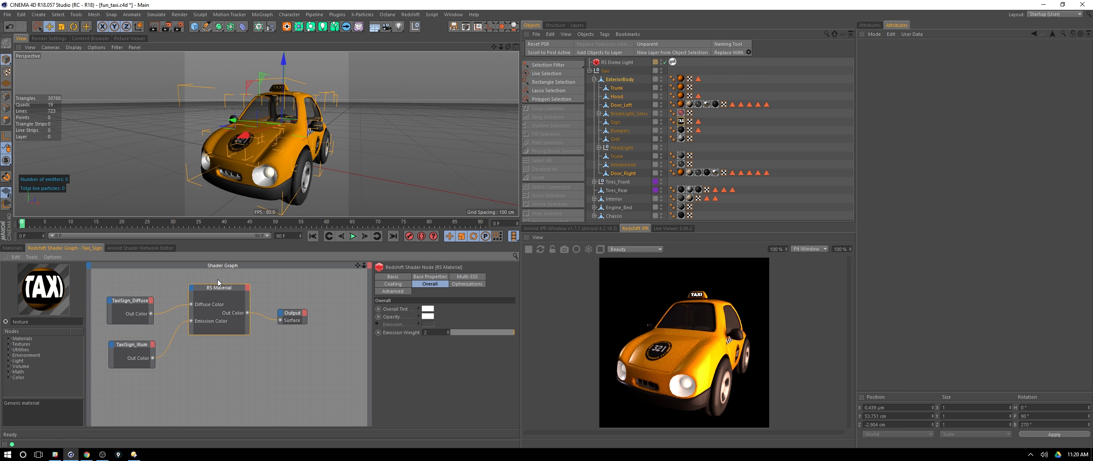
# Return to the scene's material list, check the Taxi_Body tag on Door_Right, and deselect all objects
pyautogui.click(20, 249)
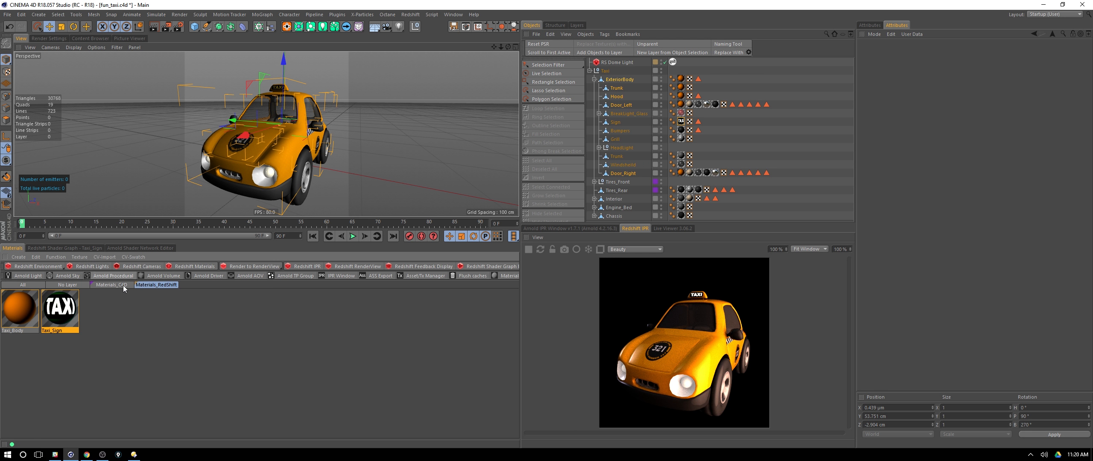
pyautogui.click(152, 313)
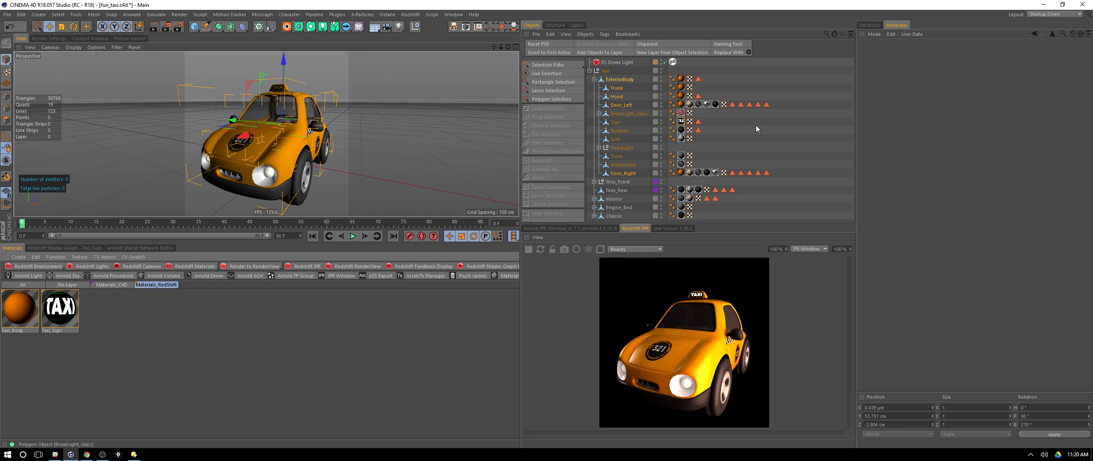
pyautogui.click(681, 173)
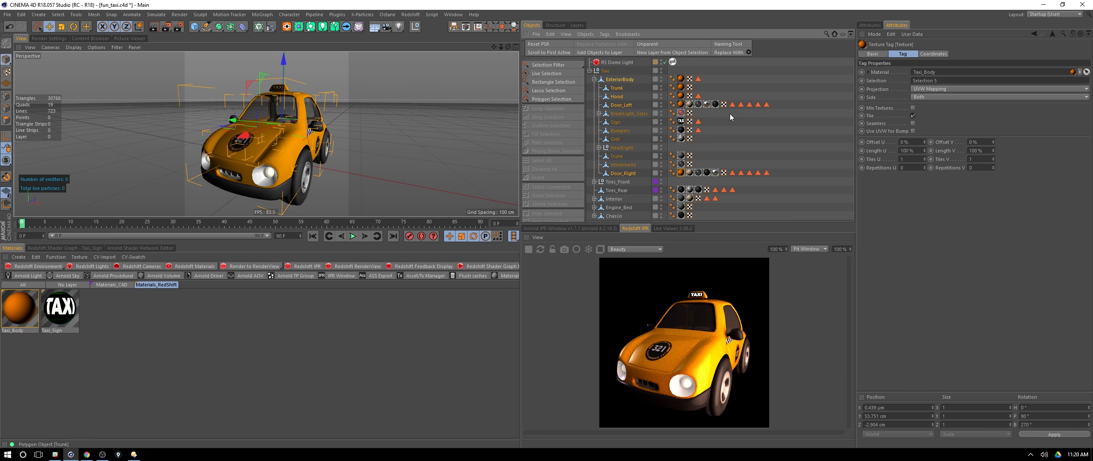
pyautogui.middleClick(806, 117)
pyautogui.moveTo(804, 140); pyautogui.dragTo(810, 110)
pyautogui.middleClick(239, 100)
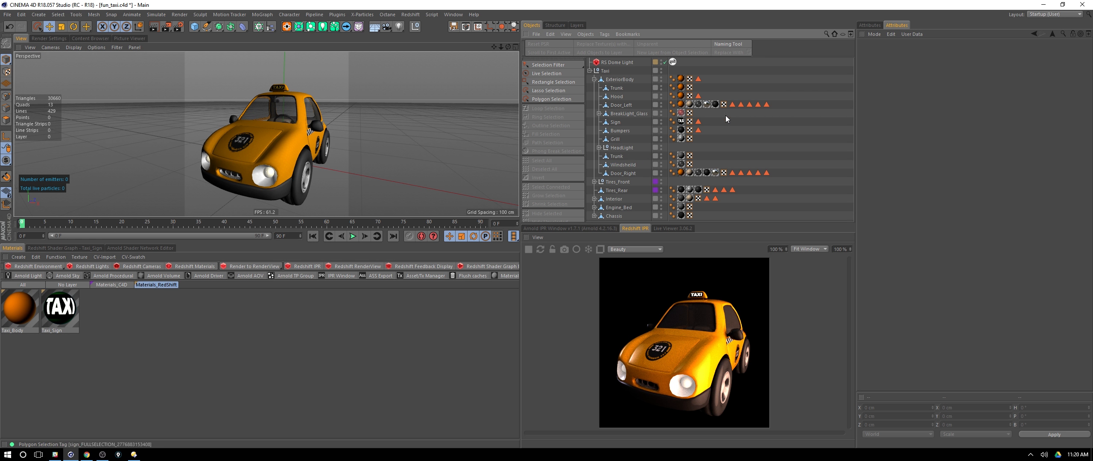
# Pull Door_Left about 70 cm out from the taxi body to examine its materials, and undo the move
pyautogui.click(626, 107)
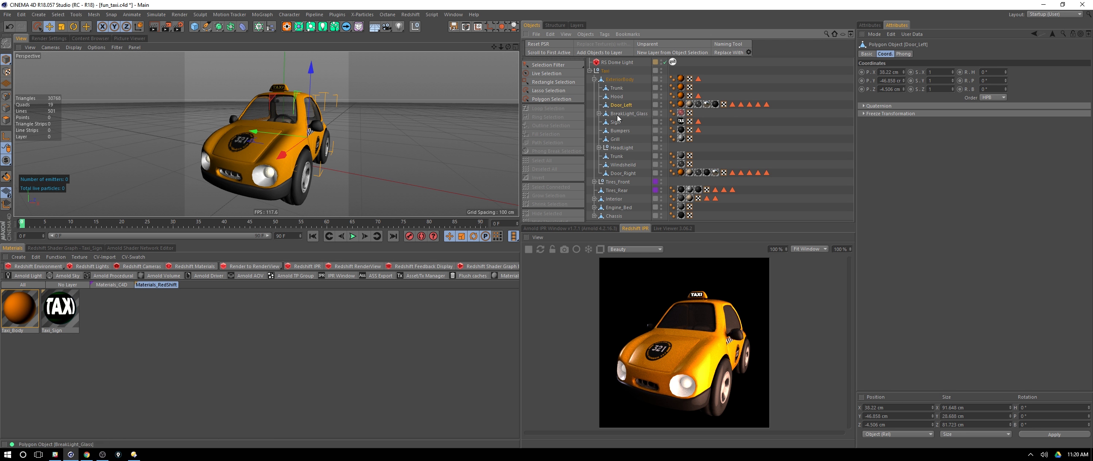
pyautogui.moveTo(267, 137); pyautogui.dragTo(376, 151)
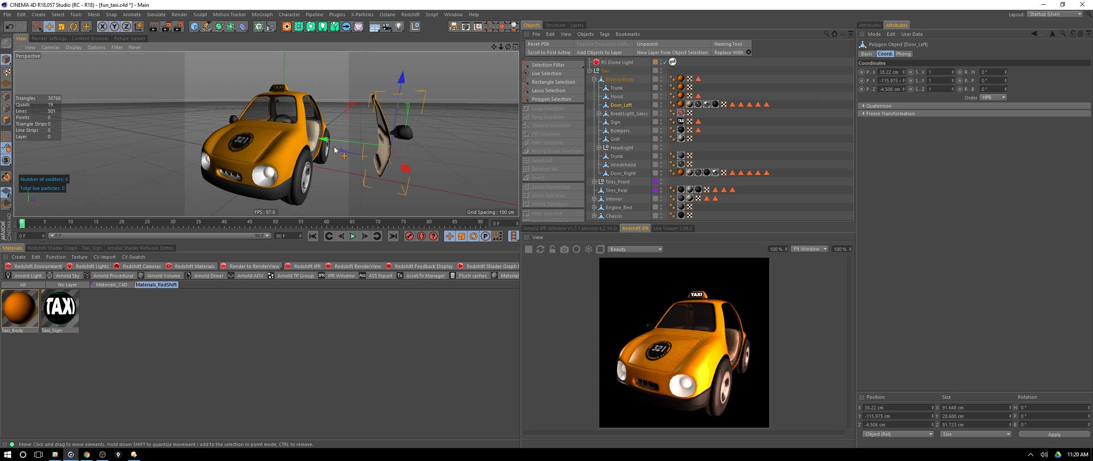
pyautogui.keyDown('alt'); pyautogui.moveTo(351, 158); pyautogui.dragTo(308, 149); pyautogui.keyUp('alt')
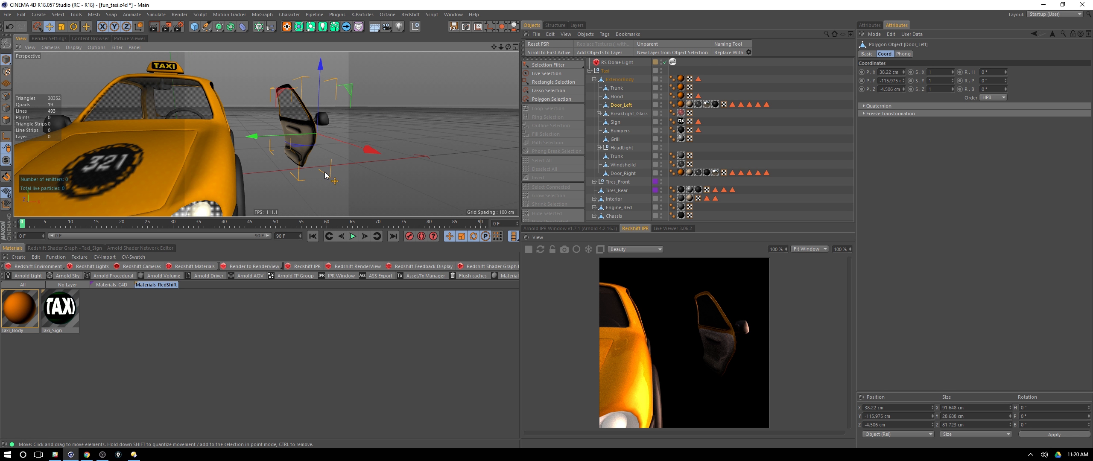
pyautogui.moveTo(333, 169)
pyautogui.keyDown('alt'); pyautogui.mouseDown()
pyautogui.moveTo(285, 180)
pyautogui.moveTo(328, 163)
pyautogui.moveTo(335, 173)
pyautogui.mouseUp(); pyautogui.keyUp('alt')
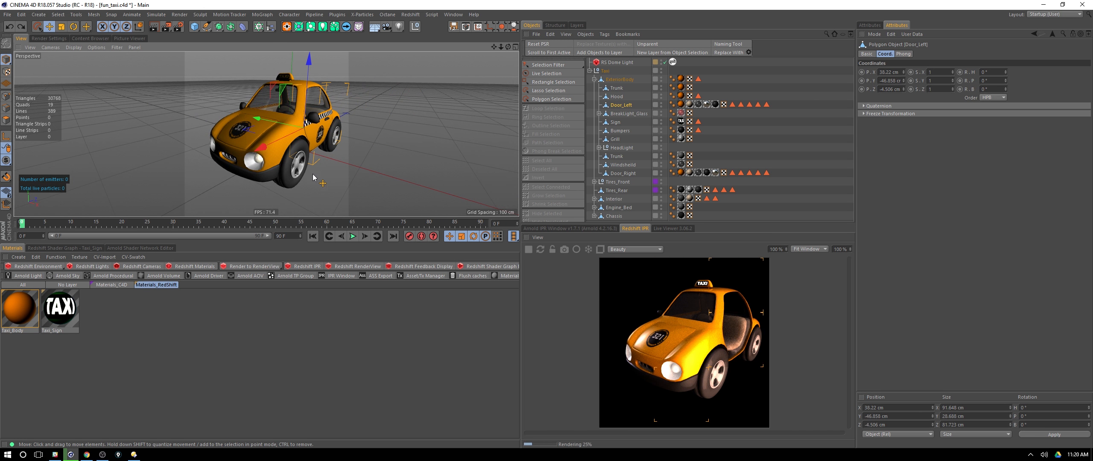
# Examine Door_Left's interior, glass, mirror and plast texture tags and compare them with the door in the viewport
pyautogui.keyDown('alt'); pyautogui.moveTo(353, 149); pyautogui.dragTo(343, 177); pyautogui.keyUp('alt')
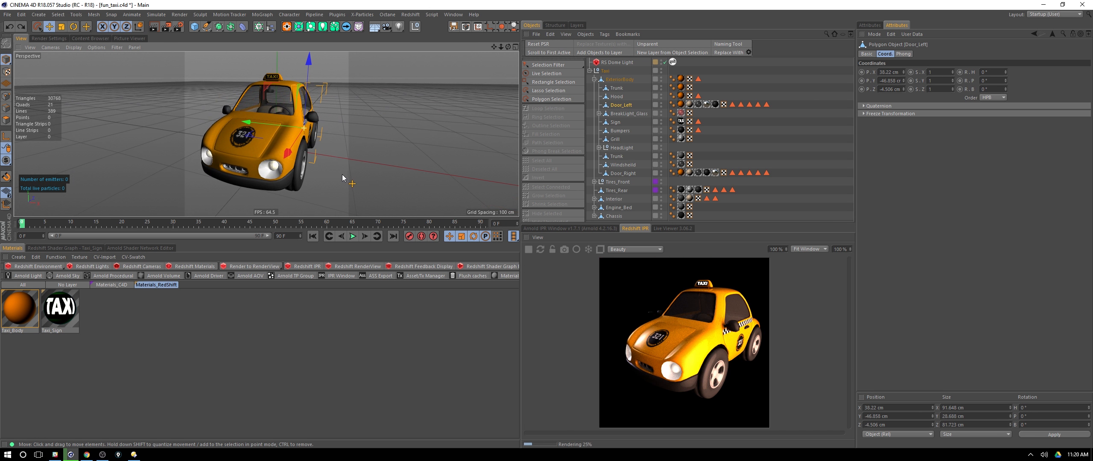
pyautogui.click(689, 105)
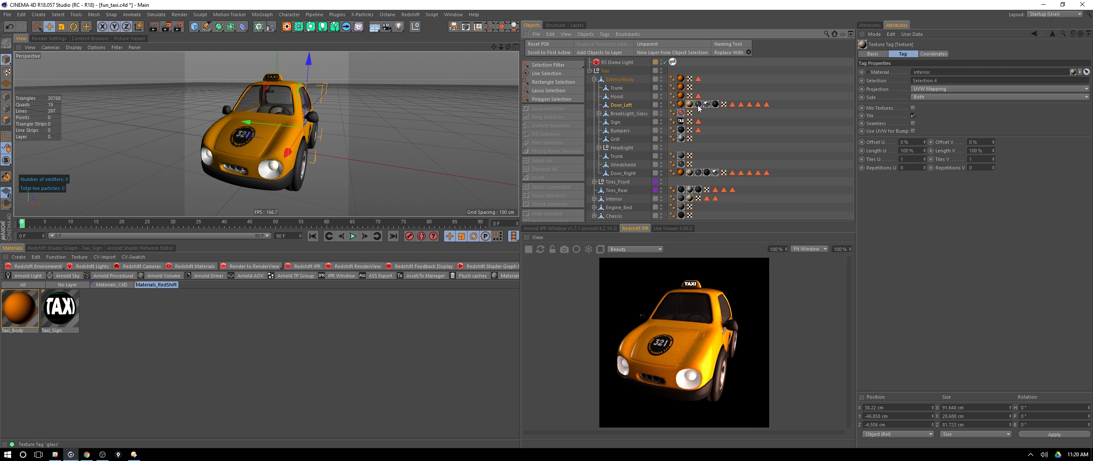
pyautogui.click(699, 105)
pyautogui.click(708, 105)
pyautogui.keyDown('alt'); pyautogui.moveTo(325, 132); pyautogui.dragTo(142, 121); pyautogui.keyUp('alt')
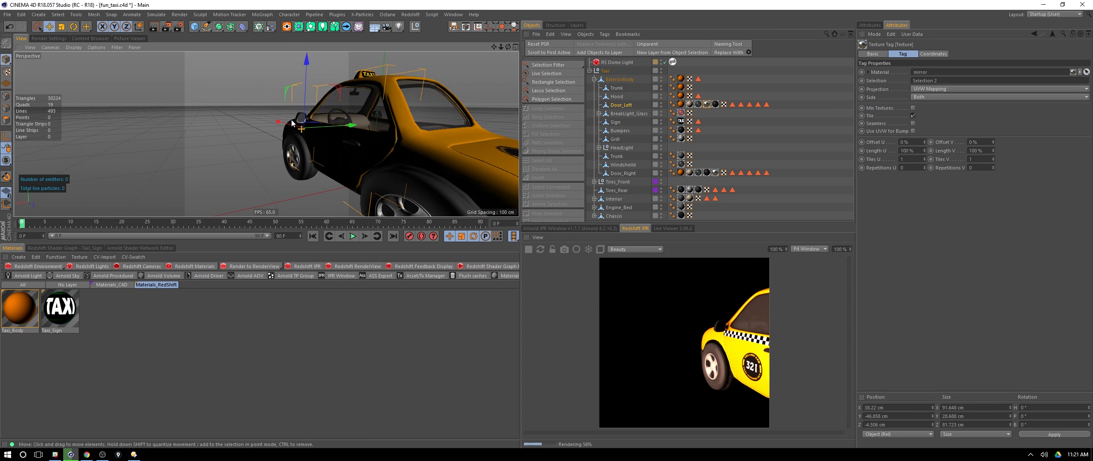
pyautogui.click(716, 105)
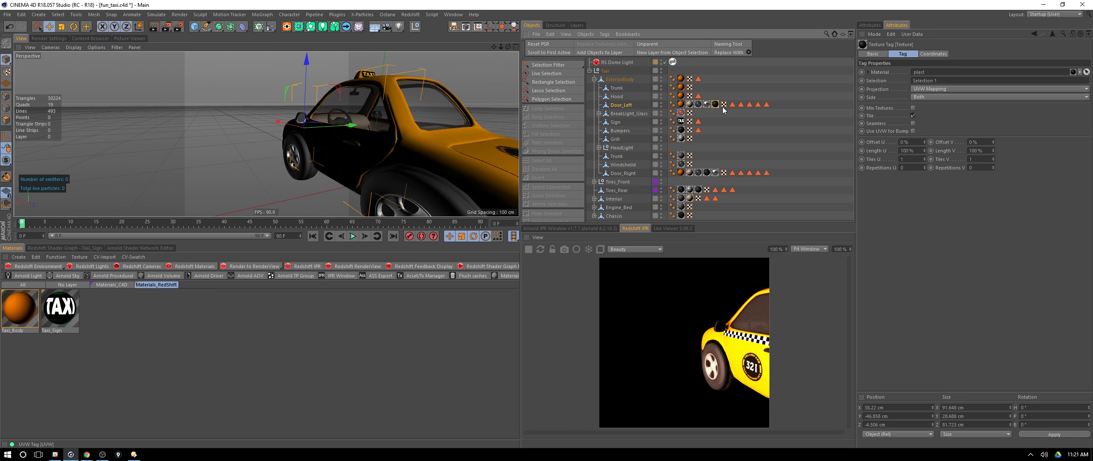
pyautogui.keyDown('alt'); pyautogui.moveTo(301, 135); pyautogui.dragTo(480, 162); pyautogui.keyUp('alt')
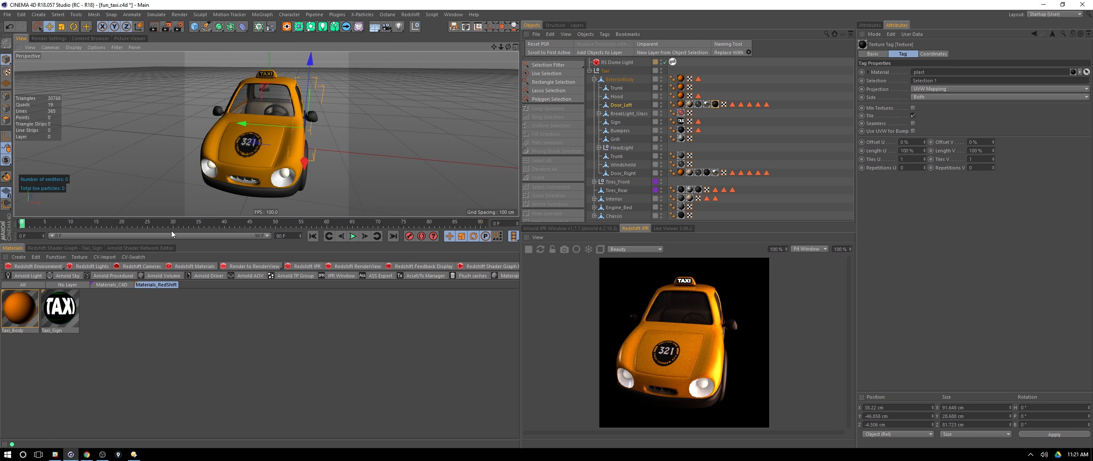
# Open Taxi_Body in the Material Editor, expand its Output and RS Material properties, and look through the base presets
pyautogui.click(26, 314)
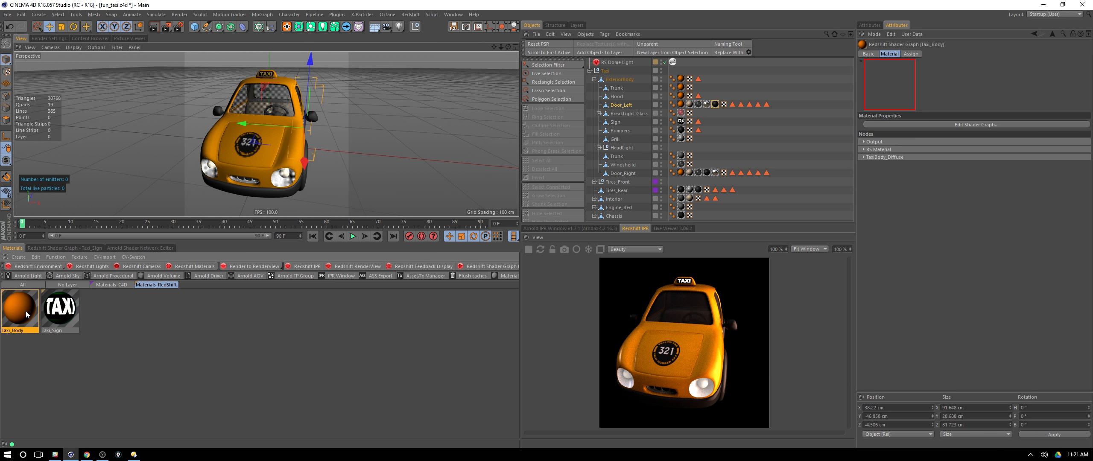
pyautogui.doubleClick(26, 314)
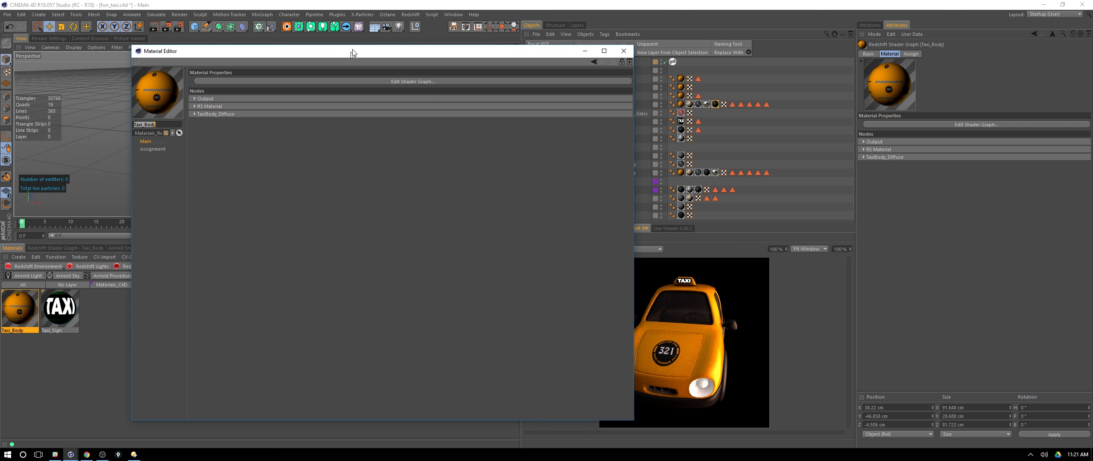
pyautogui.moveTo(352, 53); pyautogui.dragTo(356, 42)
pyautogui.click(199, 88)
pyautogui.click(199, 126)
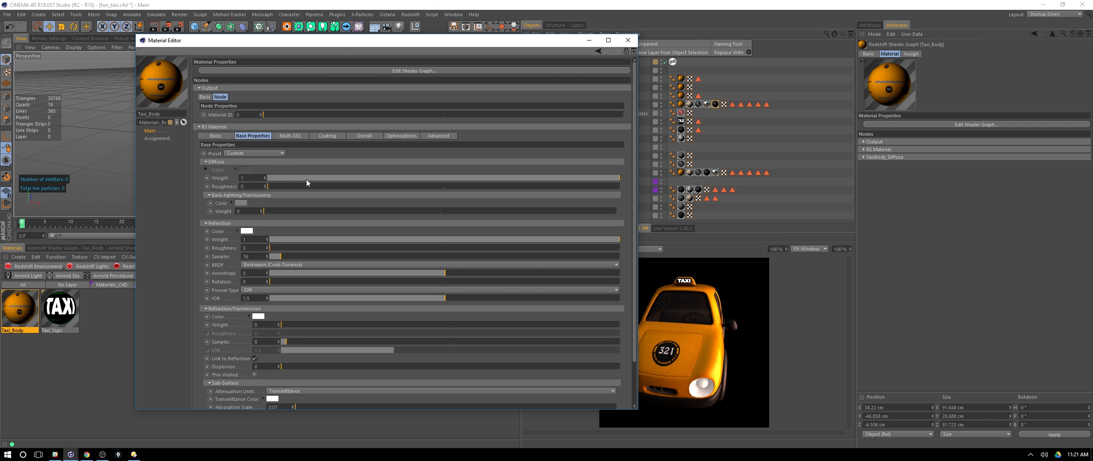
pyautogui.click(276, 154)
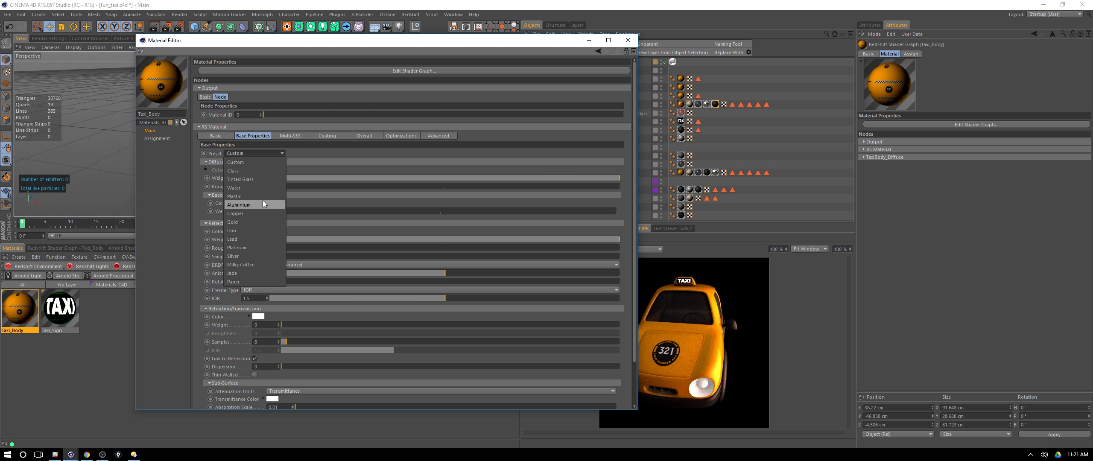
pyautogui.click(331, 170)
pyautogui.scroll(-3, 349, 159)
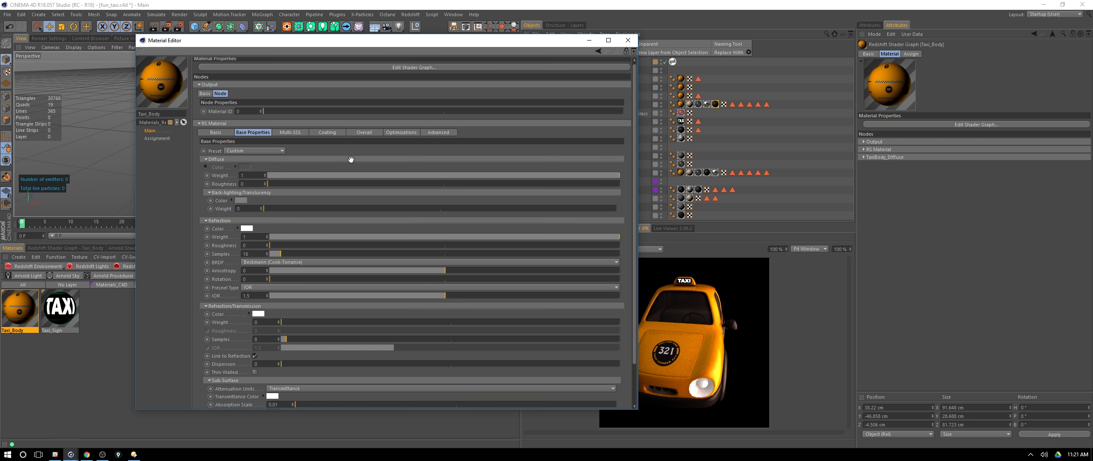
pyautogui.moveTo(265, 262); pyautogui.dragTo(235, 264)
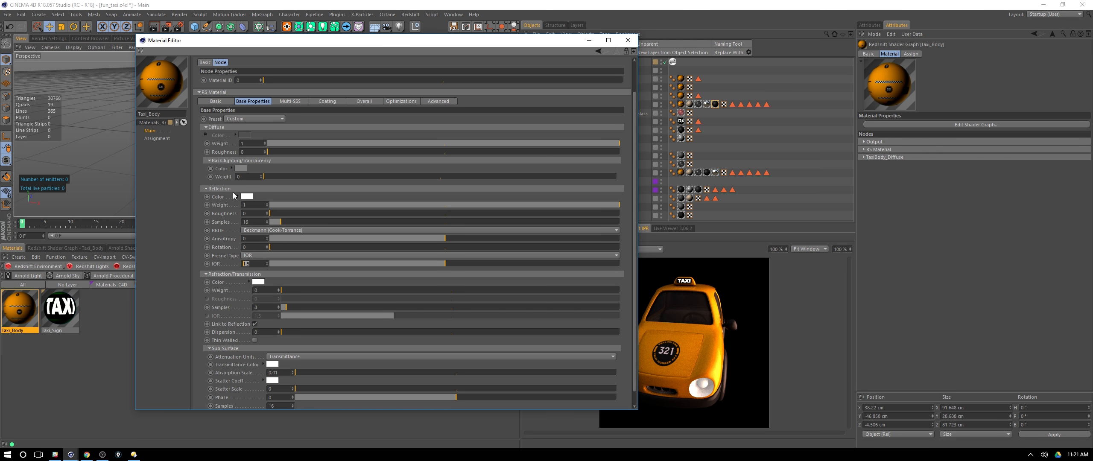
# Switch to the browser and look up the index of refraction for plastic in the Pixel and Poly IOR list
pyautogui.click(86, 454)
pyautogui.click(64, 6)
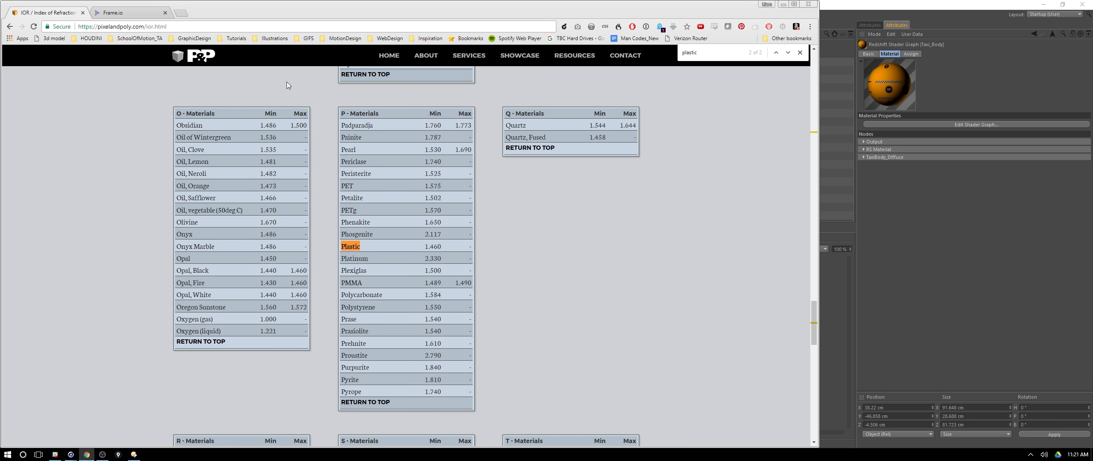
pyautogui.scroll(4, 286, 106)
pyautogui.scroll(-3, 299, 137)
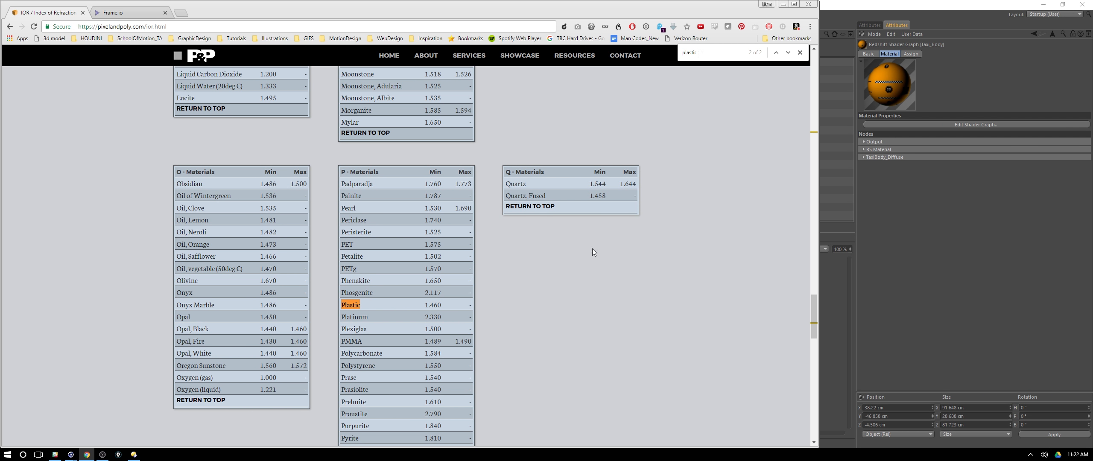
# Back in Cinema 4D, set Taxi_Body's reflection IOR to 1.46, reflection samples to 32 and reflection roughness to 0.25
pyautogui.click(900, 220)
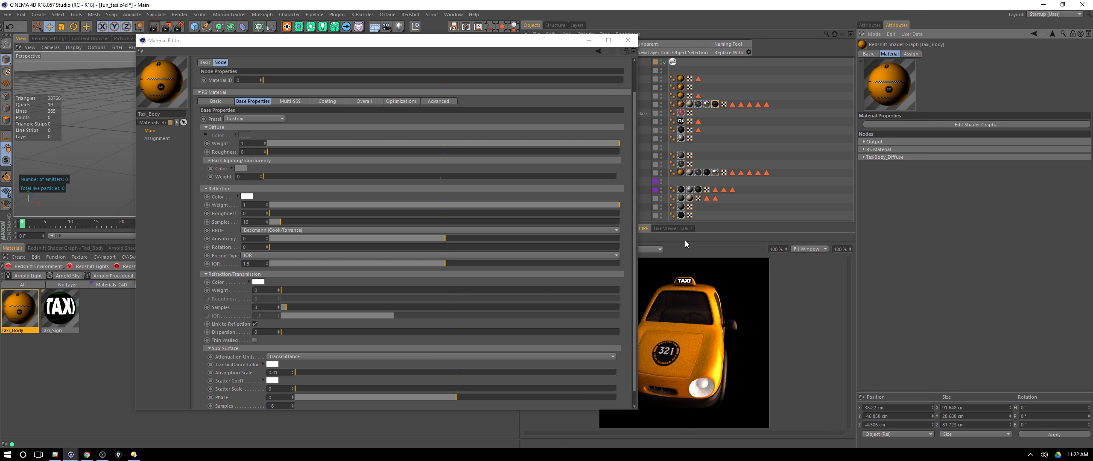
pyautogui.doubleClick(255, 264)
pyautogui.write('1.4')
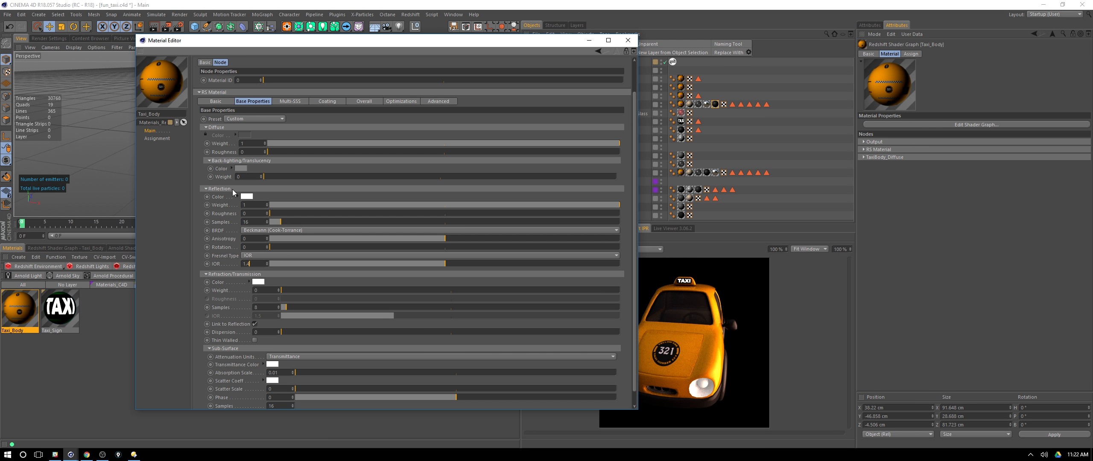
pyautogui.write('6')
pyautogui.press('Return')
pyautogui.write('32')
pyautogui.press('Return')
pyautogui.write('0.25')
pyautogui.press('Return')
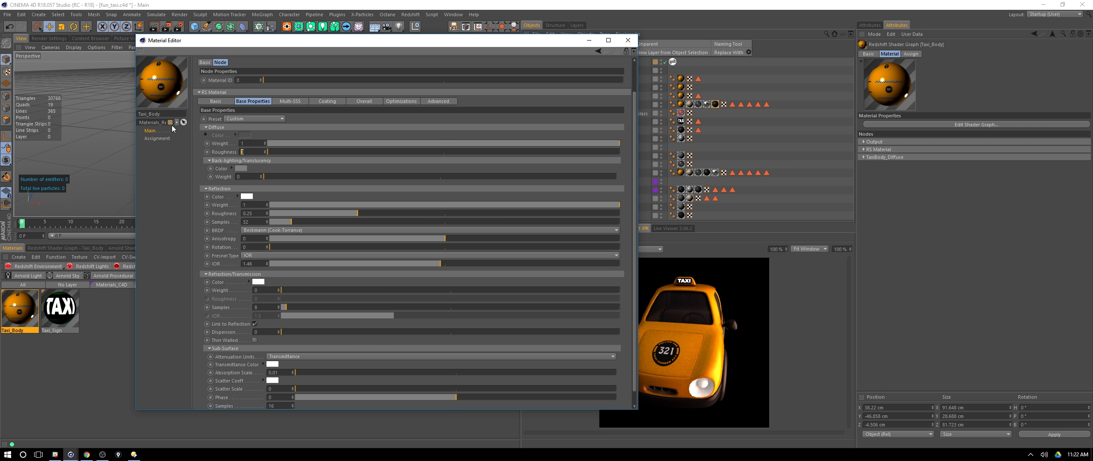
# Try a diffuse roughness of 0.25 on Taxi_Body, set it to 0.125 instead, and close the Material Editor
pyautogui.write('5')
pyautogui.press('Return')
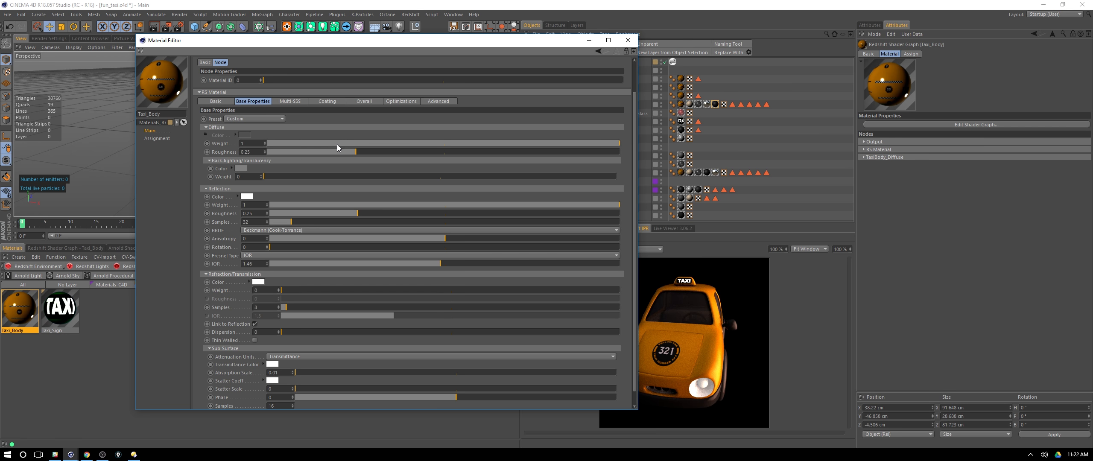
pyautogui.doubleClick(251, 152)
pyautogui.write('.125')
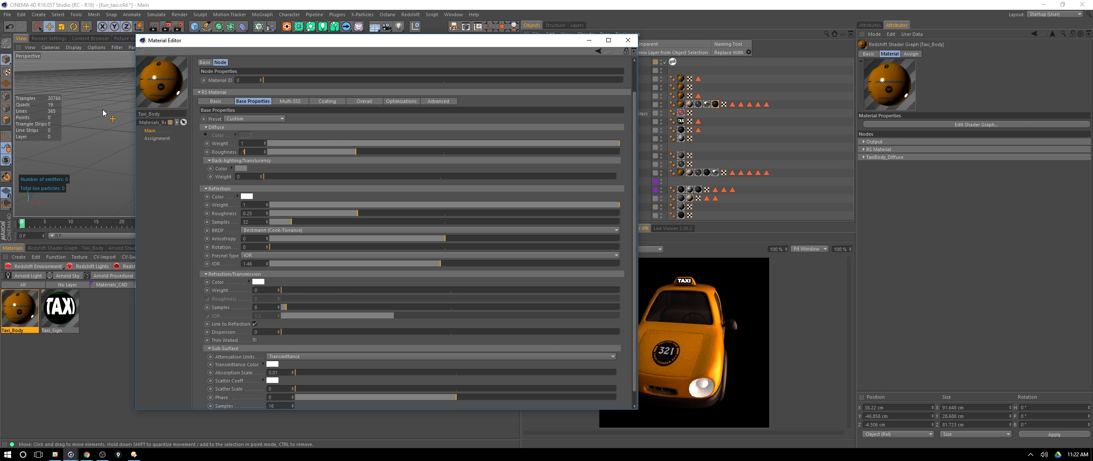
pyautogui.press('Return')
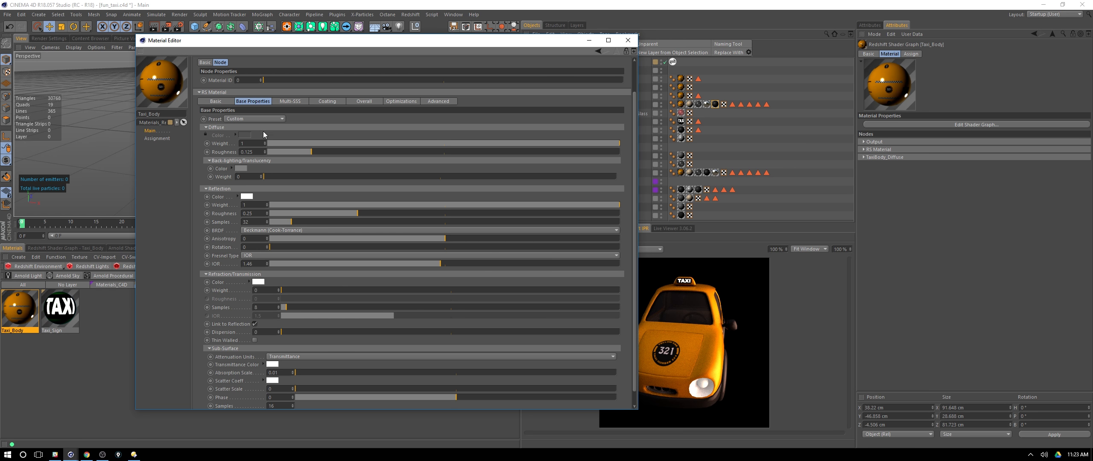
pyautogui.click(628, 40)
# Open the RS Dome Light's general settings and check the sampling options in the Redshift render settings
pyautogui.keyDown('alt'); pyautogui.moveTo(272, 102); pyautogui.dragTo(236, 89); pyautogui.keyUp('alt')
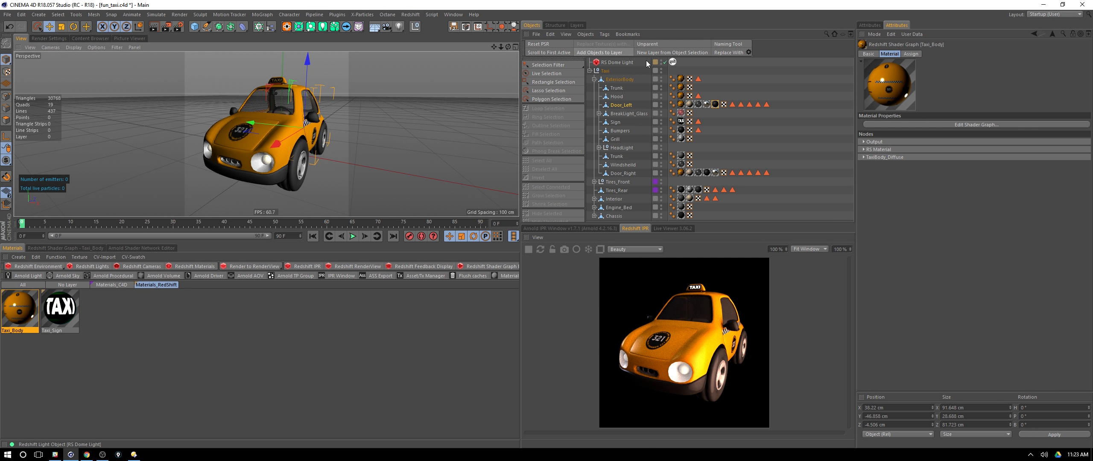
pyautogui.click(623, 63)
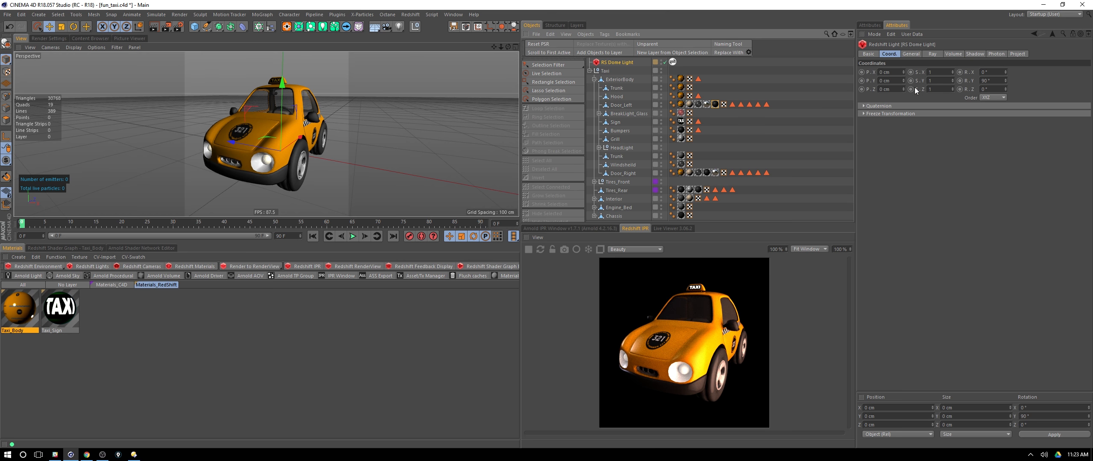
pyautogui.click(911, 55)
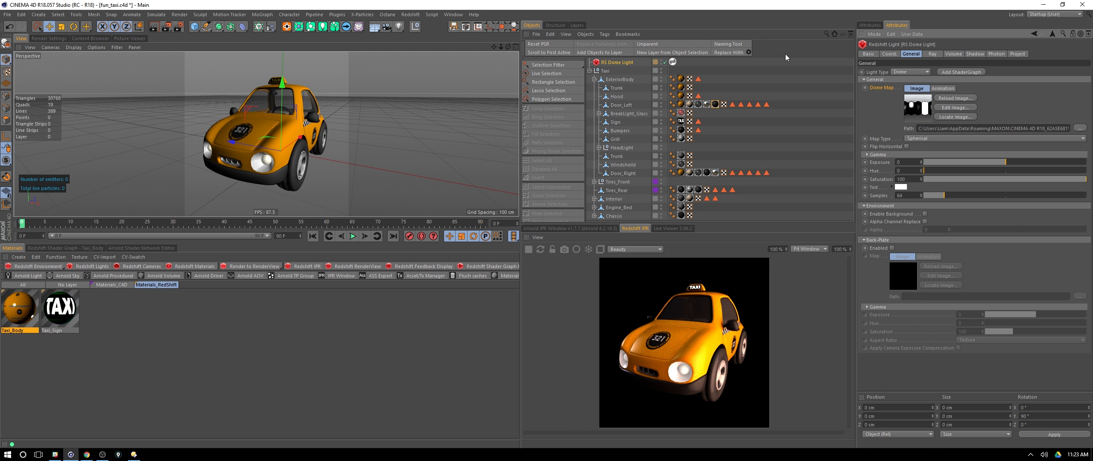
pyautogui.click(901, 195)
pyautogui.click(49, 38)
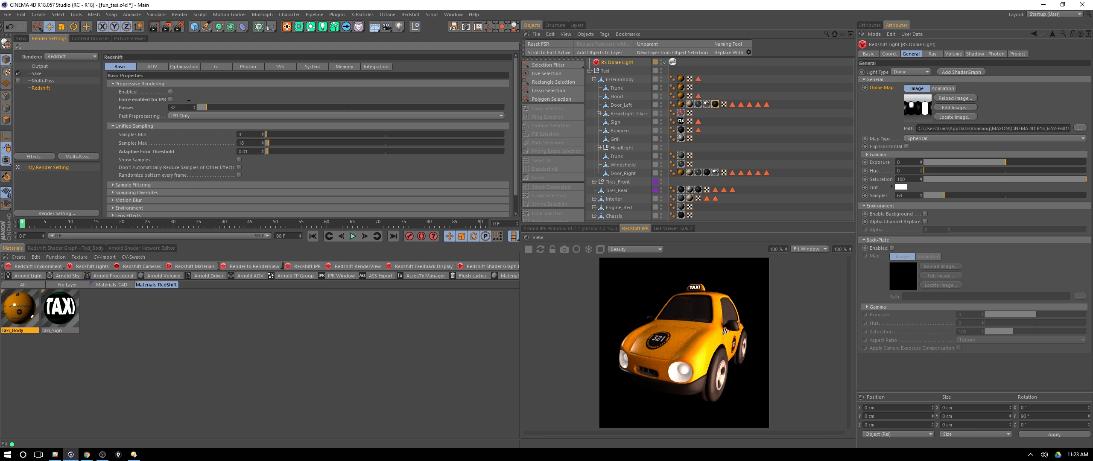
pyautogui.click(20, 39)
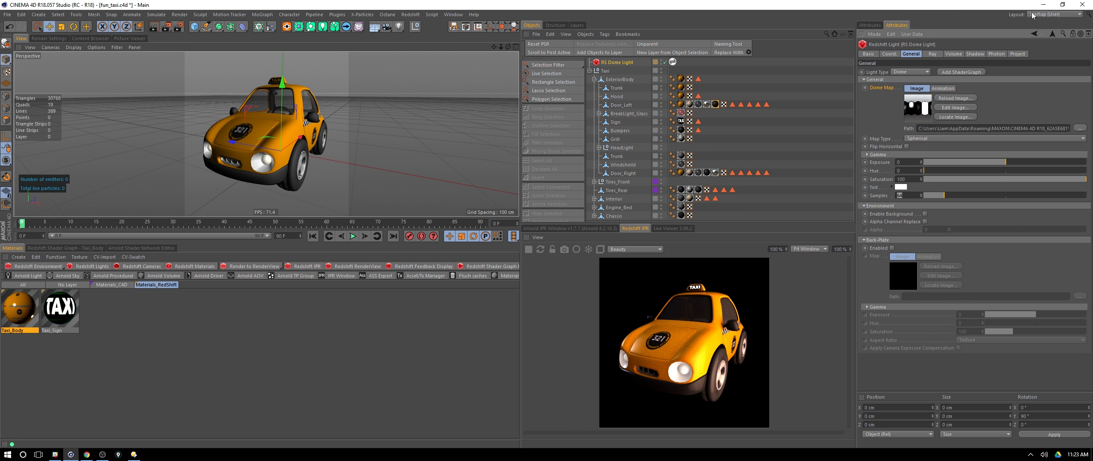
# Try sample values of 32, 256 and 512 on the RS Dome Light
pyautogui.write('32')
pyautogui.press('Return')
pyautogui.moveTo(903, 196); pyautogui.dragTo(871, 152)
pyautogui.write('256')
pyautogui.press('Return')
pyautogui.moveTo(913, 195); pyautogui.dragTo(950, 62)
pyautogui.write('512')
pyautogui.press('Return')
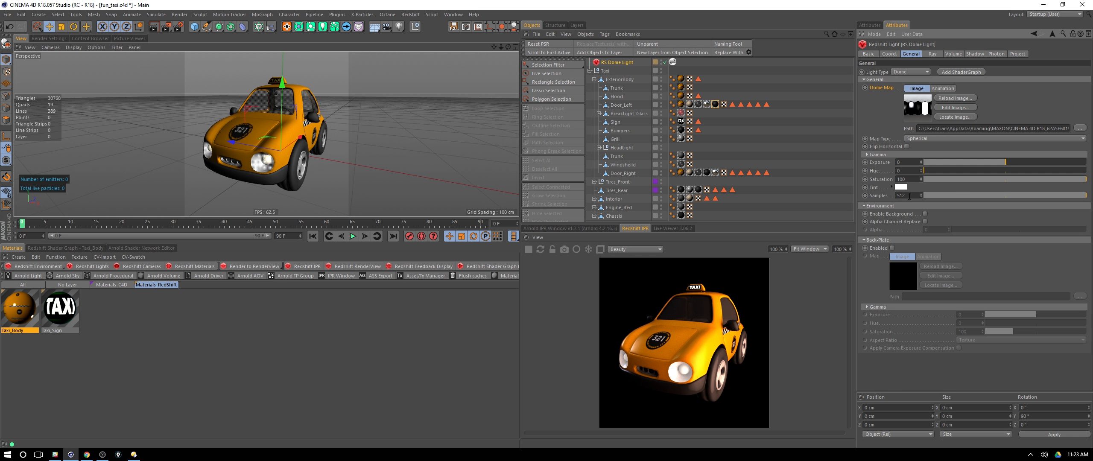
# Set the RS Dome Light's samples to 256
pyautogui.moveTo(910, 196); pyautogui.dragTo(760, 173)
pyautogui.write('256')
pyautogui.press('Return')
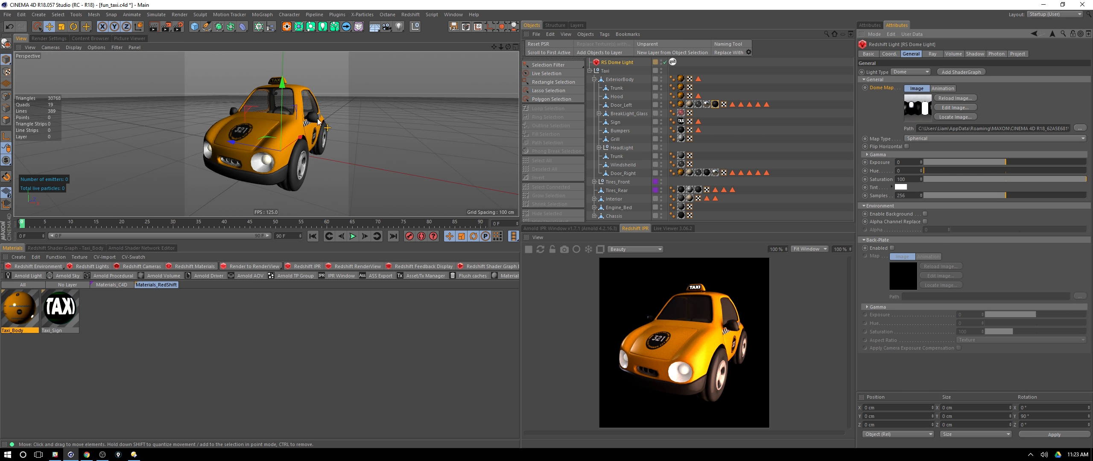
# View the taxi's door side and check which materials Door_Left's interior, glass and plast tags use
pyautogui.keyDown('alt'); pyautogui.moveTo(296, 129); pyautogui.dragTo(434, 110); pyautogui.keyUp('alt')
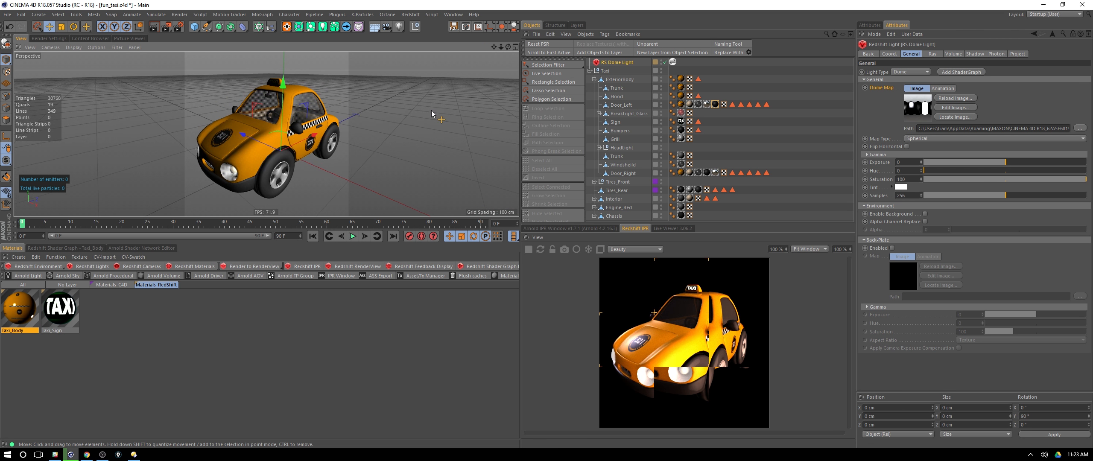
pyautogui.click(621, 105)
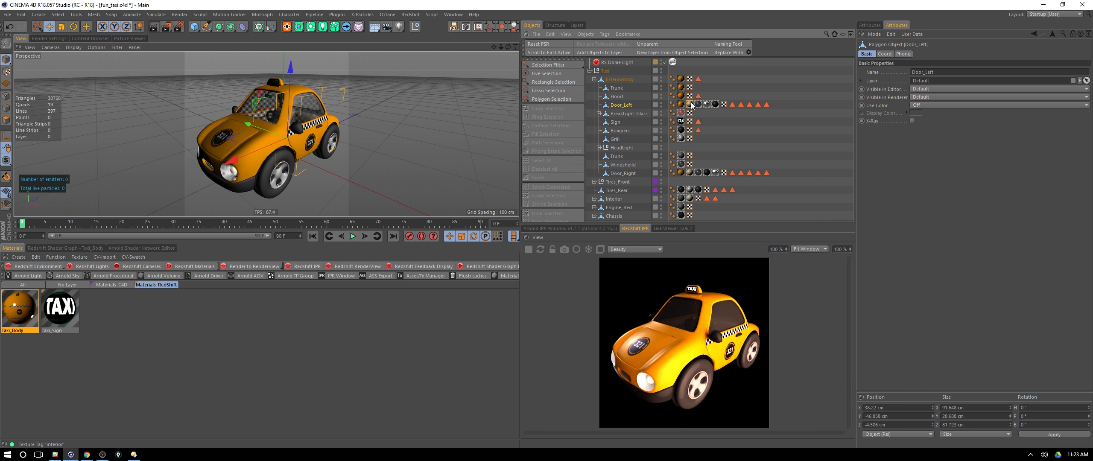
pyautogui.click(690, 105)
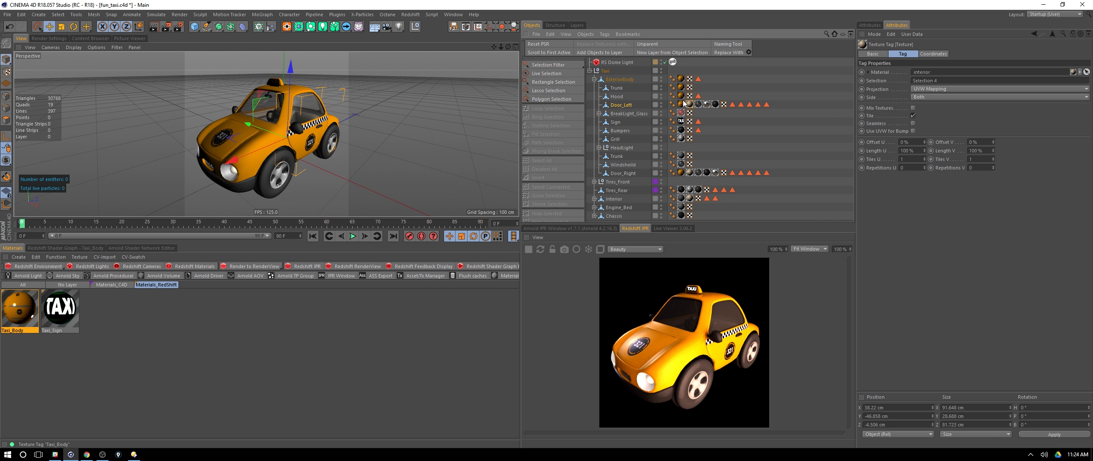
pyautogui.click(698, 104)
pyautogui.click(715, 104)
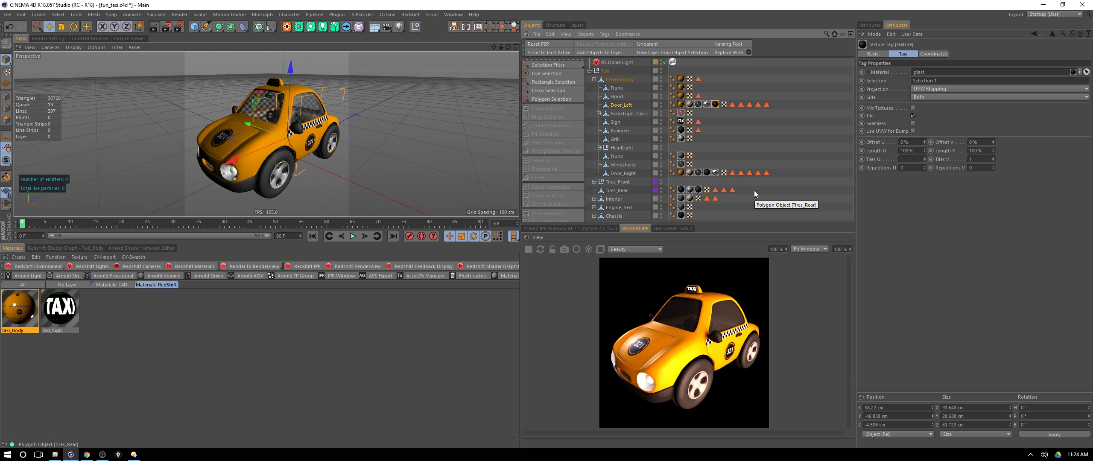
pyautogui.click(699, 105)
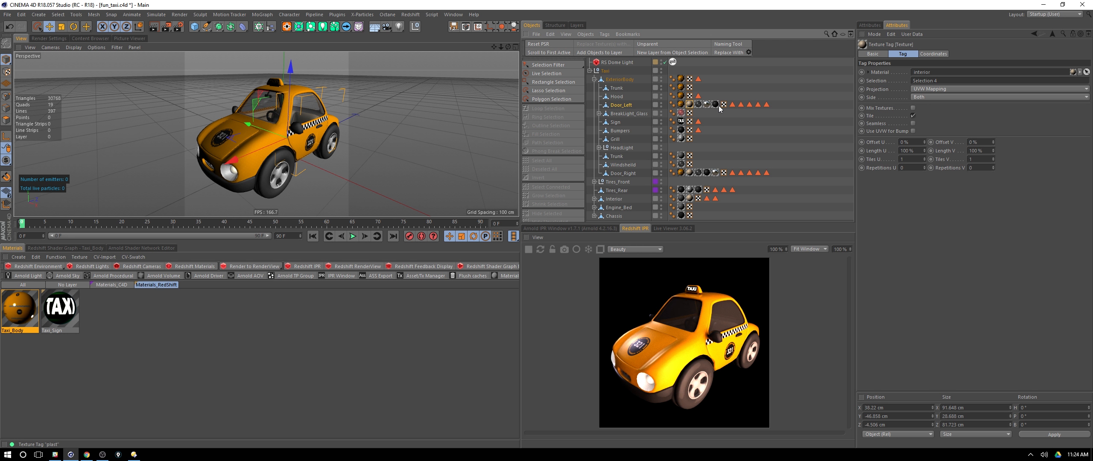
pyautogui.click(715, 104)
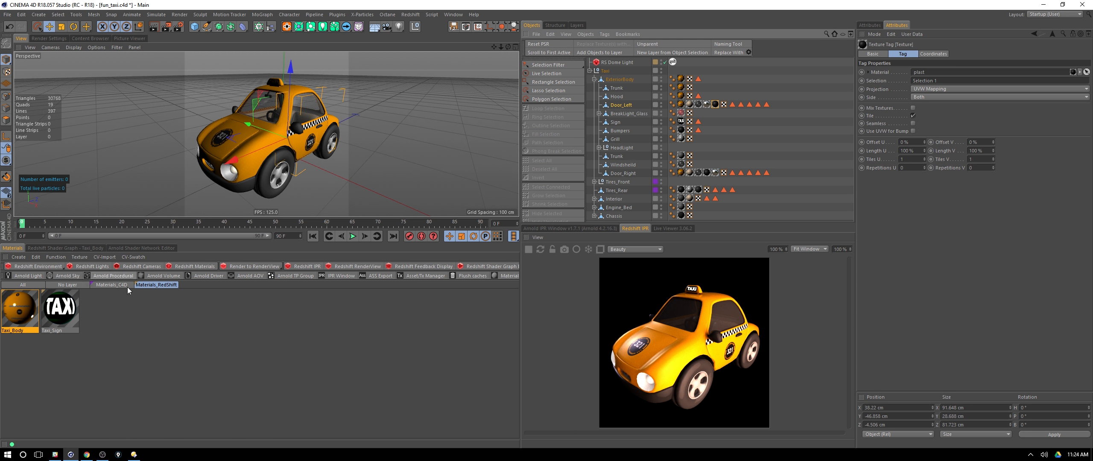
# Among the Materials_C4D materials, choose plast and select all texture tags and objects that use it
pyautogui.click(112, 285)
pyautogui.click(20, 357)
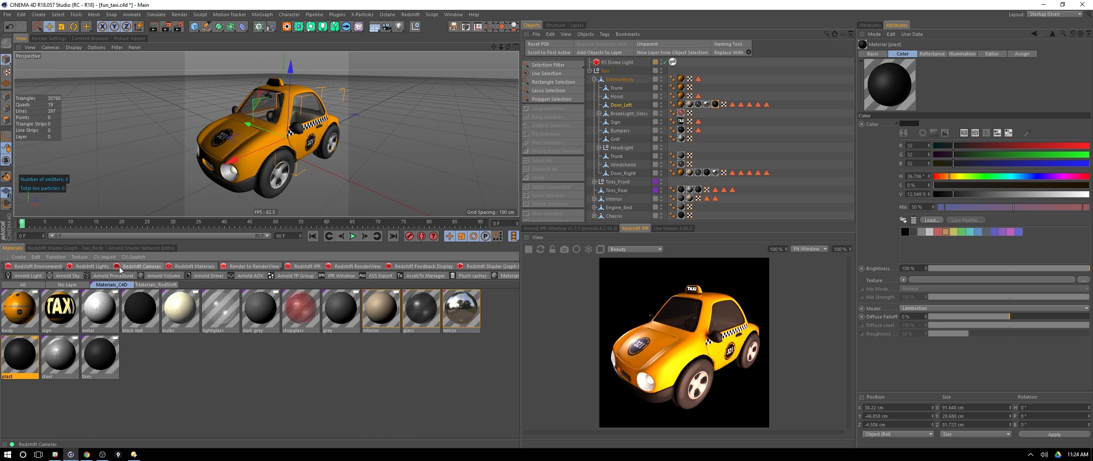
pyautogui.click(56, 257)
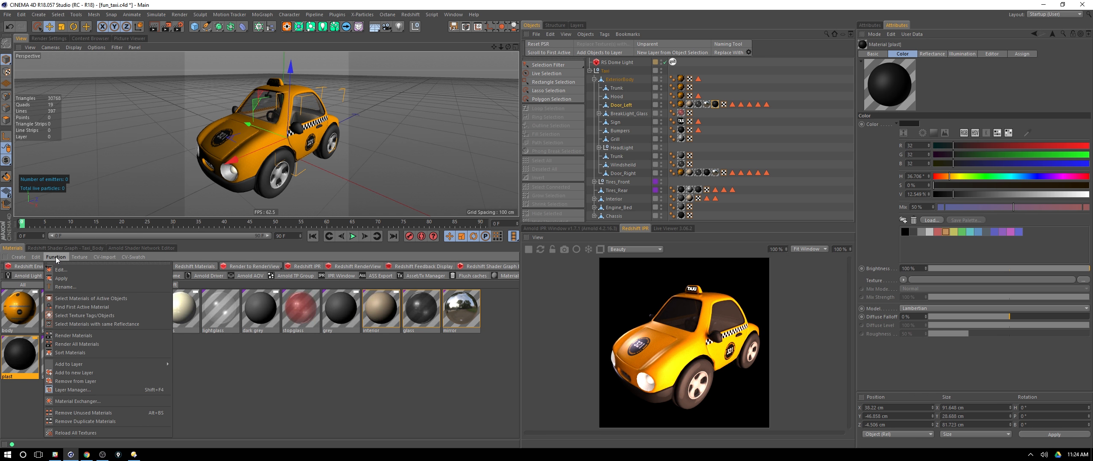
pyautogui.click(106, 316)
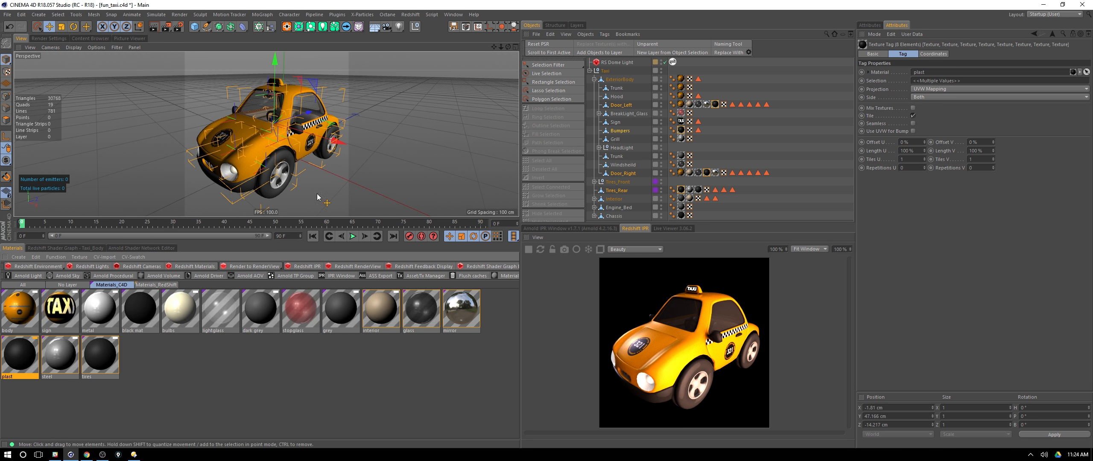
# Create a new standard Redshift Material for the taxi's plastic parts
pyautogui.click(161, 285)
pyautogui.click(16, 258)
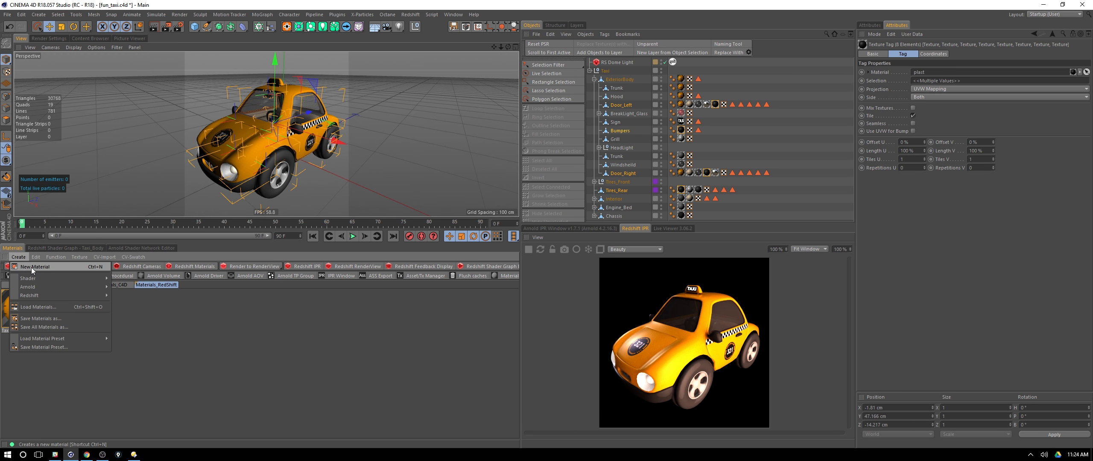
pyautogui.moveTo(83, 295)
pyautogui.moveTo(134, 294)
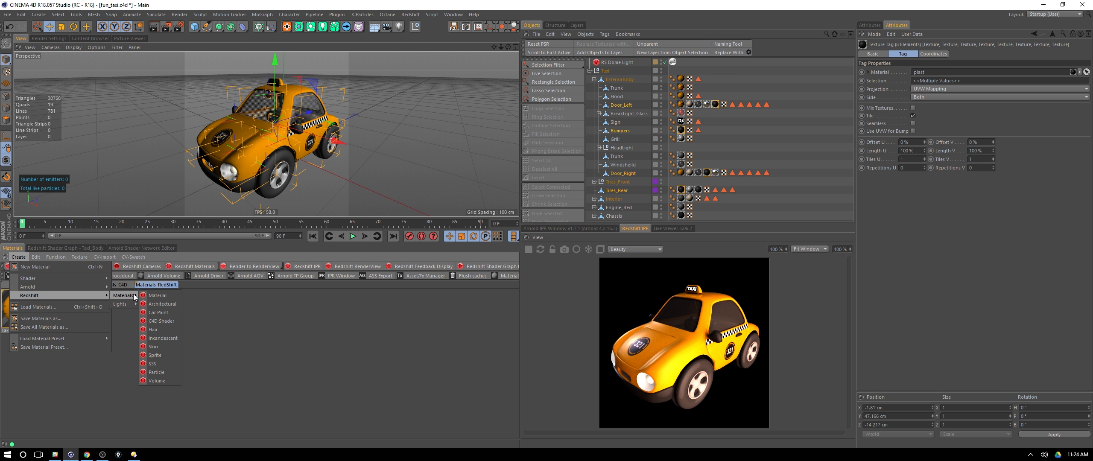
pyautogui.click(169, 298)
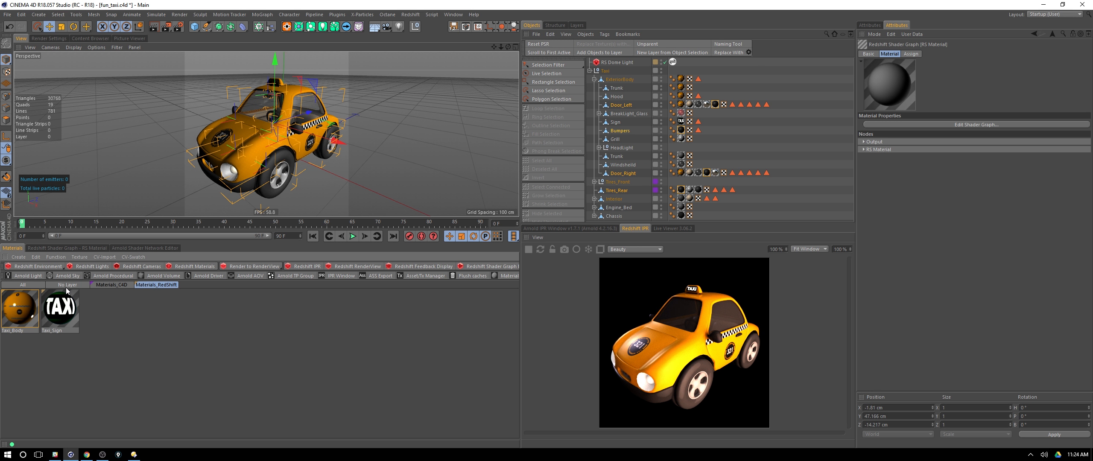
# Assign the new RS Material to the Materials_RedShift layer and check that layer in the layer list
pyautogui.click(122, 285)
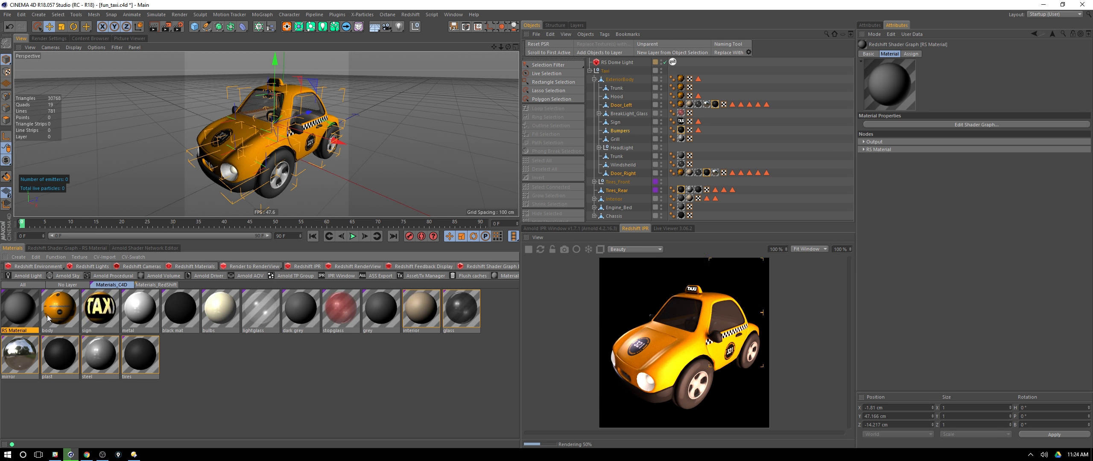
pyautogui.click(185, 359)
pyautogui.click(12, 310)
pyautogui.rightClick(12, 310)
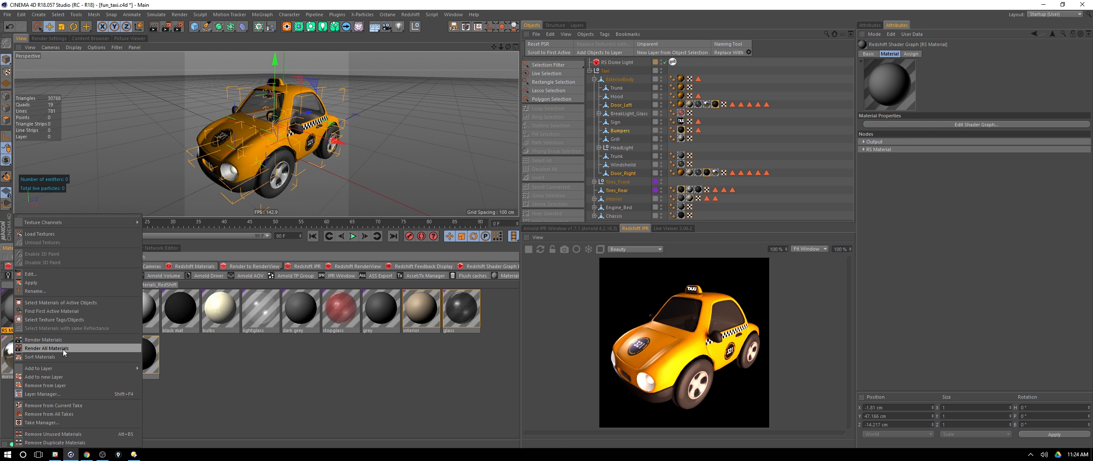
pyautogui.moveTo(87, 368)
pyautogui.click(162, 378)
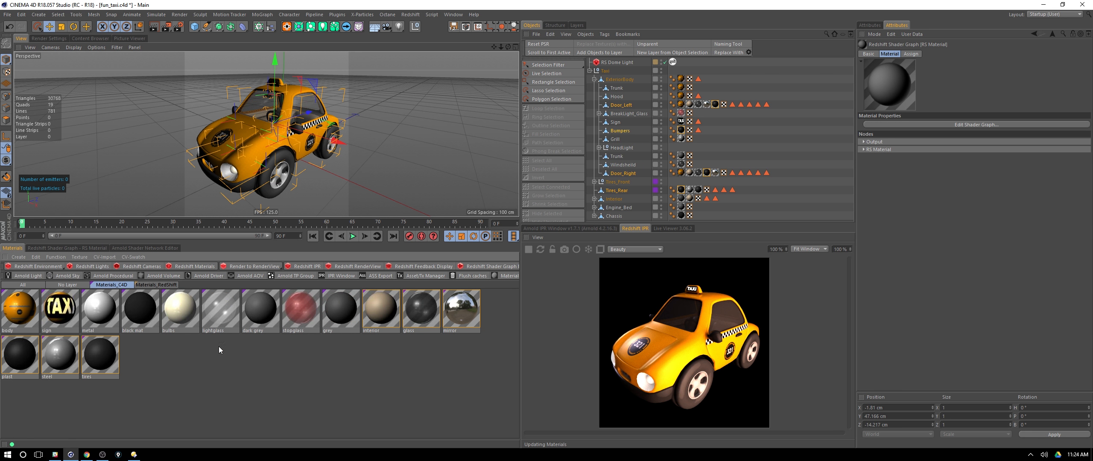
pyautogui.click(577, 24)
pyautogui.click(563, 63)
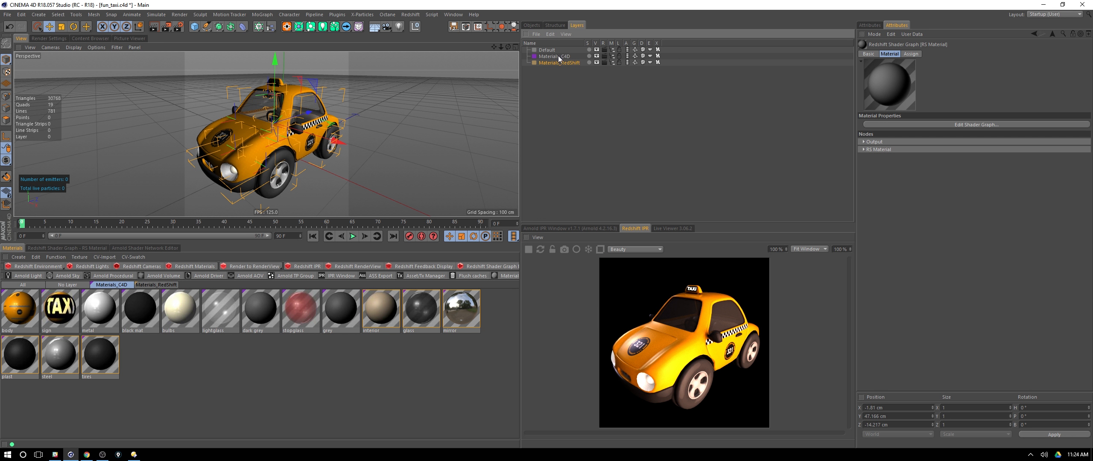
pyautogui.click(532, 25)
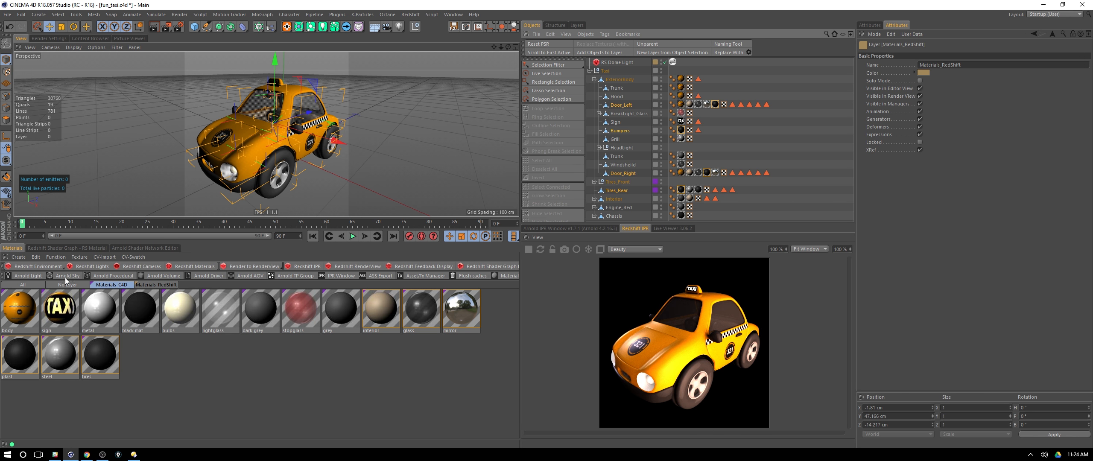
# Rename the RS Material in the Materials_RedShift layer as Taxi_Plastic
pyautogui.click(167, 287)
pyautogui.click(21, 329)
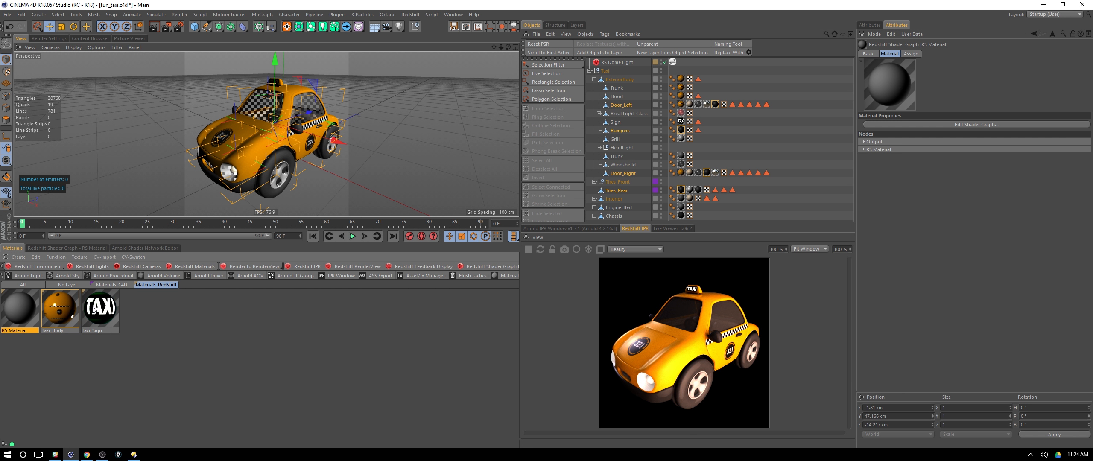
pyautogui.doubleClick(25, 329)
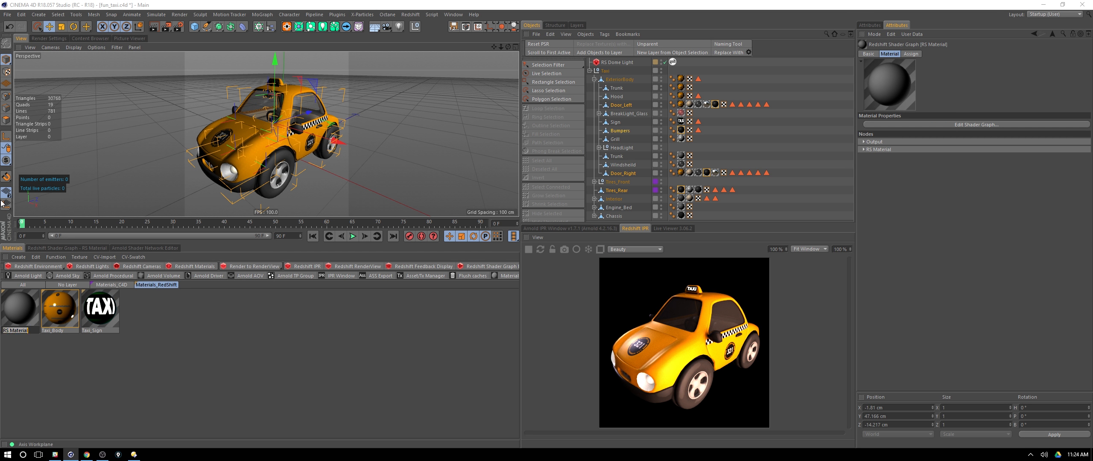
pyautogui.press('BackSpace')
pyautogui.write('Taxi_Plastic')
pyautogui.press('Return')
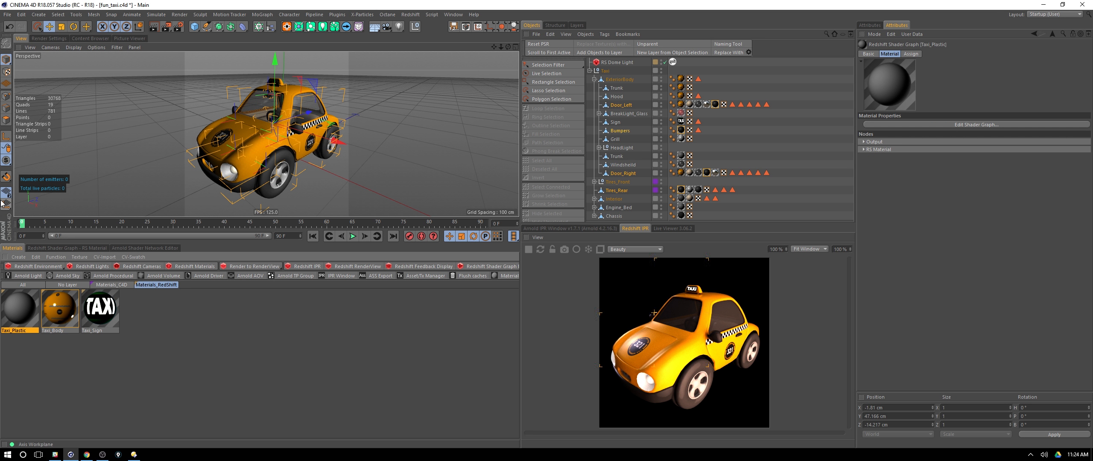
# Open Taxi_Plastic for editing and apply the Plastic preset to its RS Material base properties
pyautogui.doubleClick(20, 317)
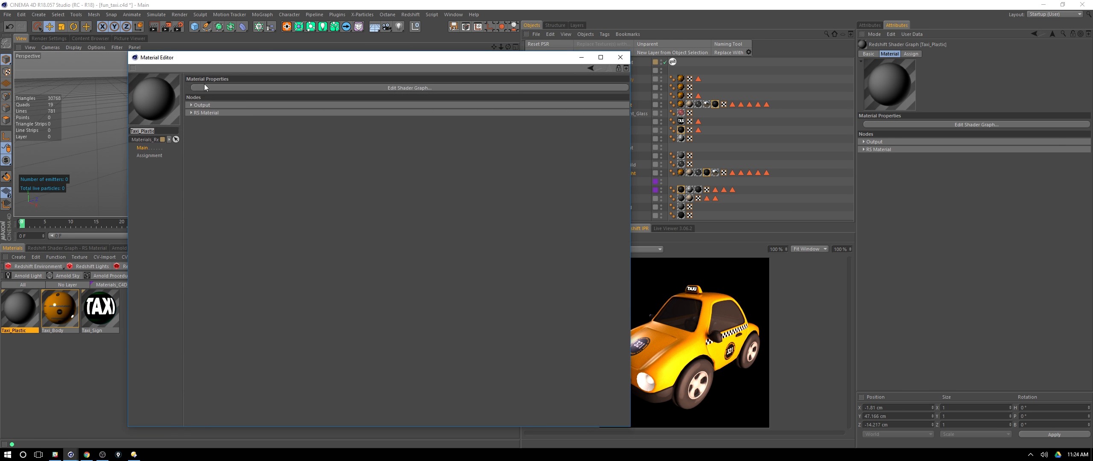
pyautogui.click(191, 113)
pyautogui.click(270, 148)
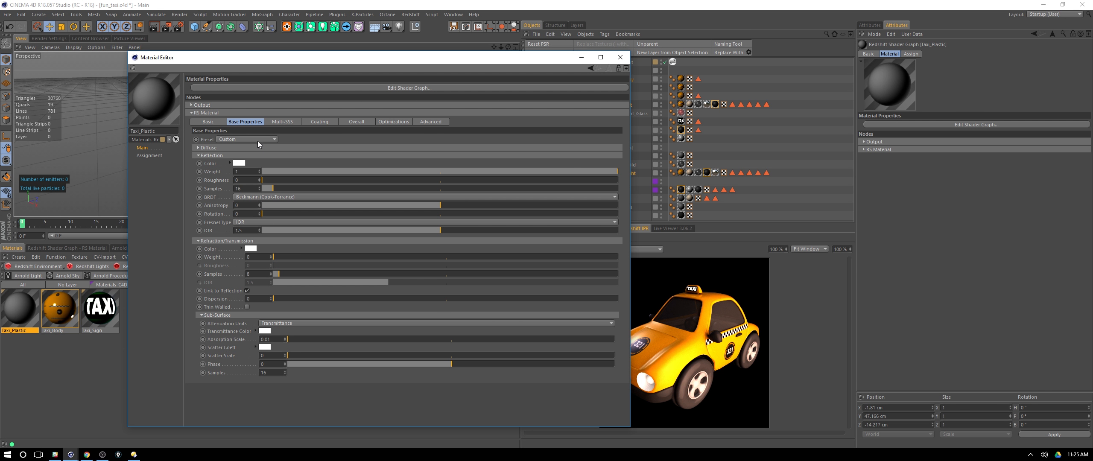
pyautogui.click(258, 140)
pyautogui.click(242, 178)
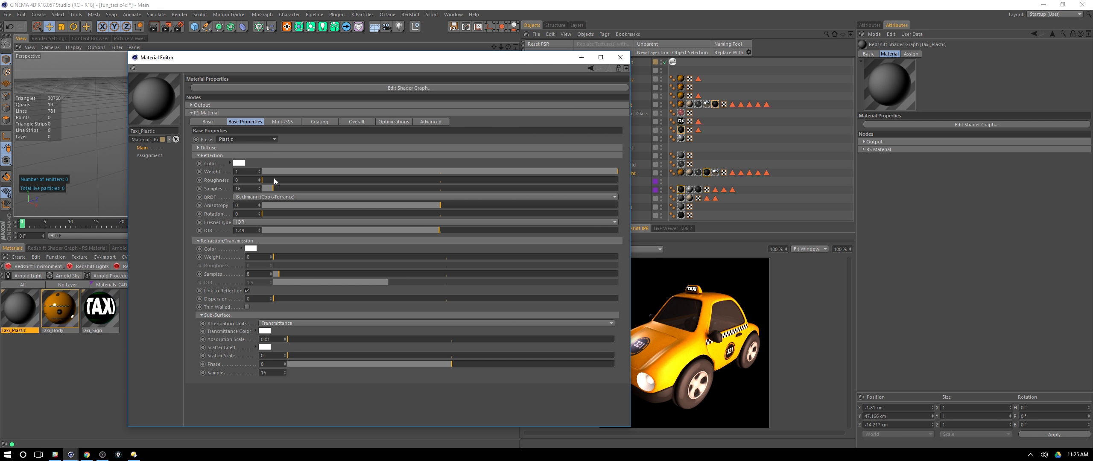
# Darken Taxi_Plastic's diffuse color to near-black by lowering its value, and close the material
pyautogui.click(208, 149)
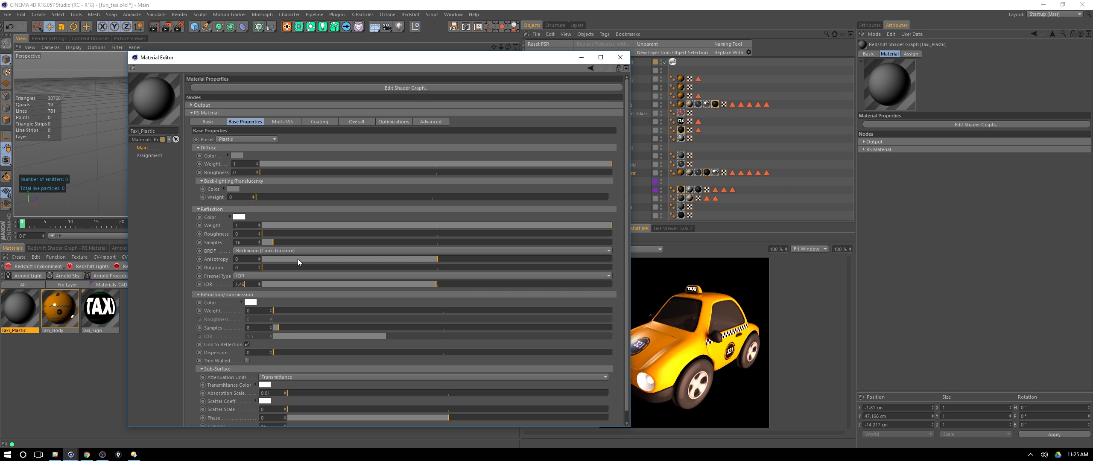
pyautogui.click(293, 210)
pyautogui.click(234, 189)
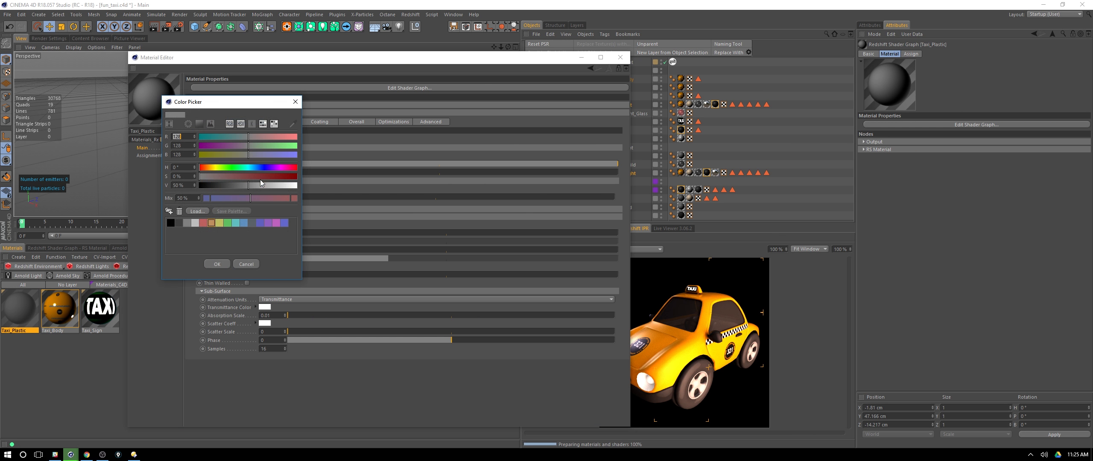
pyautogui.click(293, 106)
pyautogui.click(256, 157)
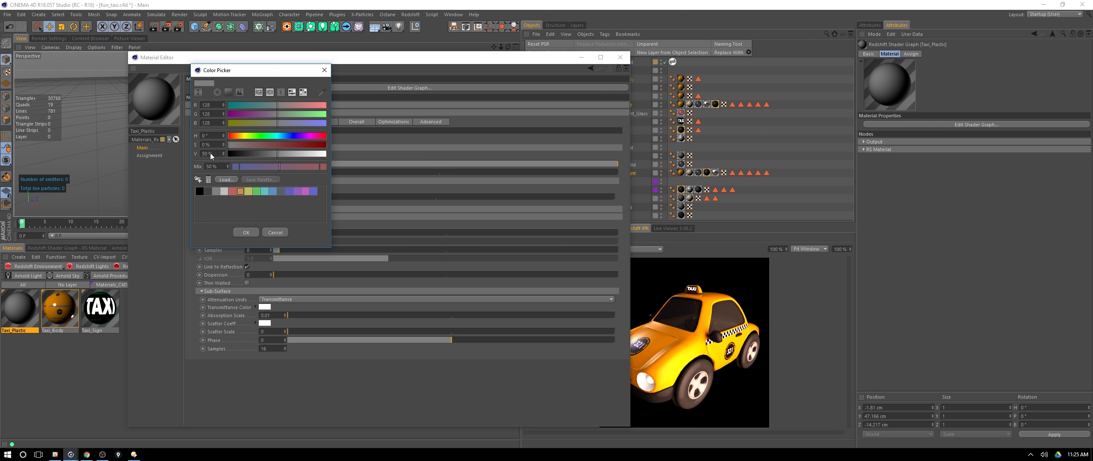
pyautogui.moveTo(213, 153); pyautogui.dragTo(193, 153)
pyautogui.write('0')
pyautogui.press('Return')
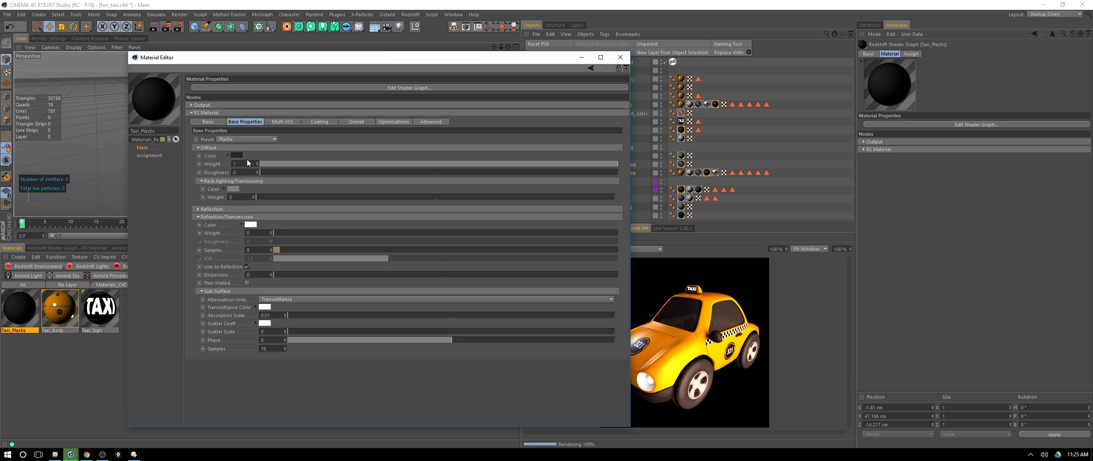
pyautogui.click(618, 58)
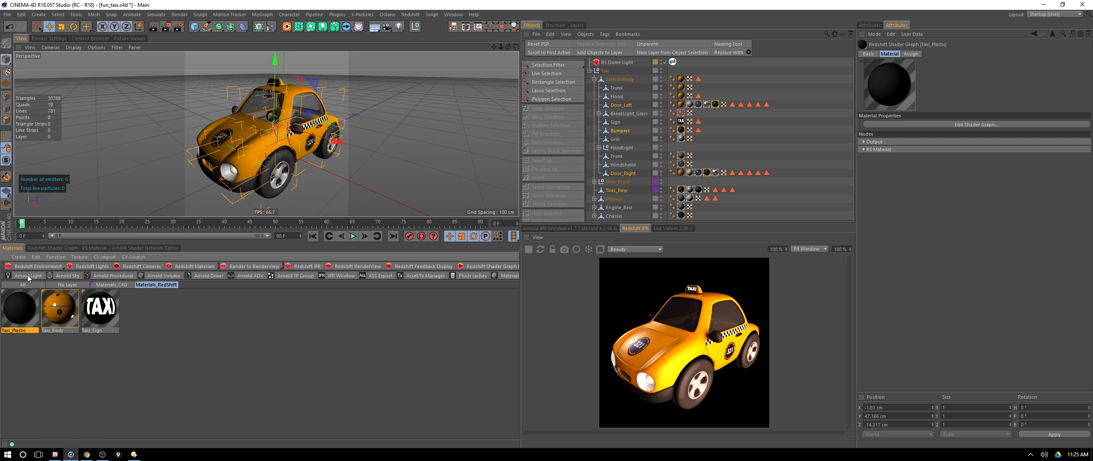
# Select all texture tags that use the plast material and replace their material with Taxi_Plastic
pyautogui.click(719, 105)
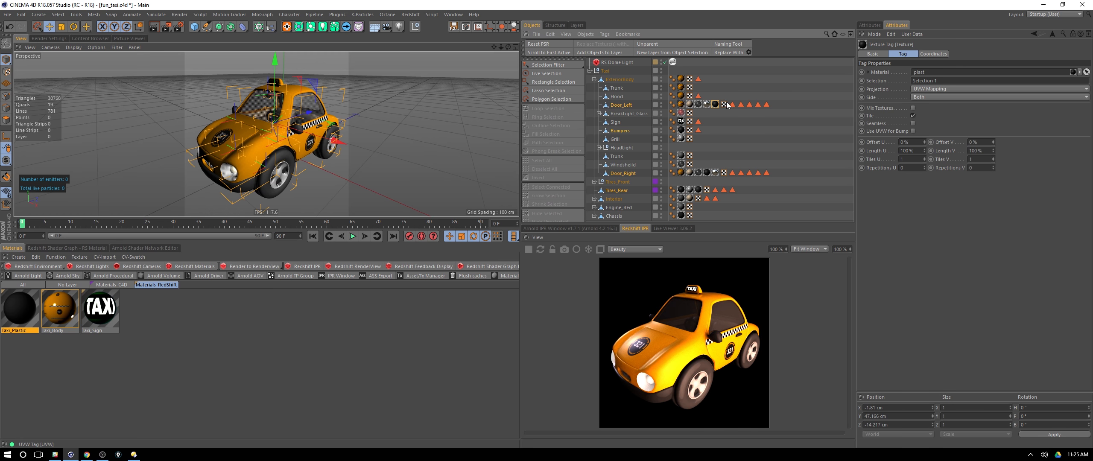
pyautogui.click(112, 285)
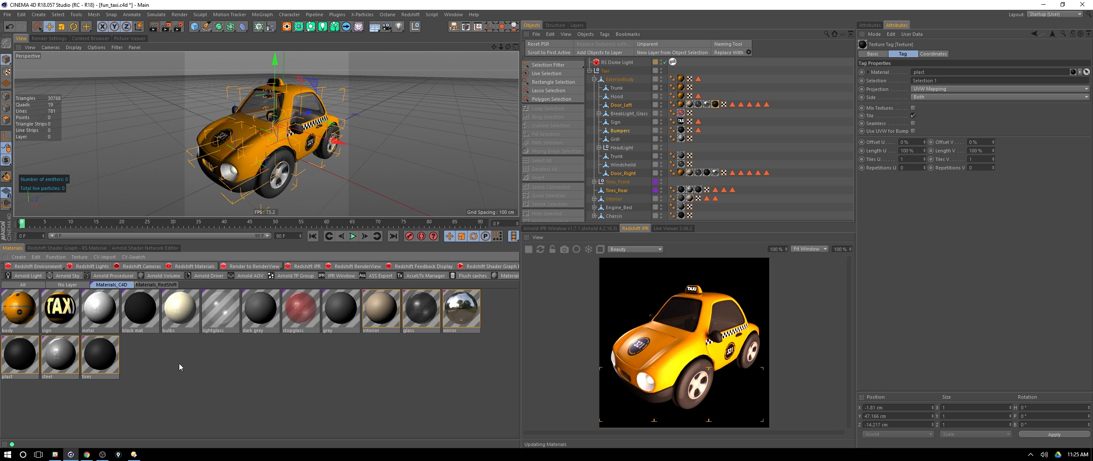
pyautogui.click(19, 354)
pyautogui.click(60, 257)
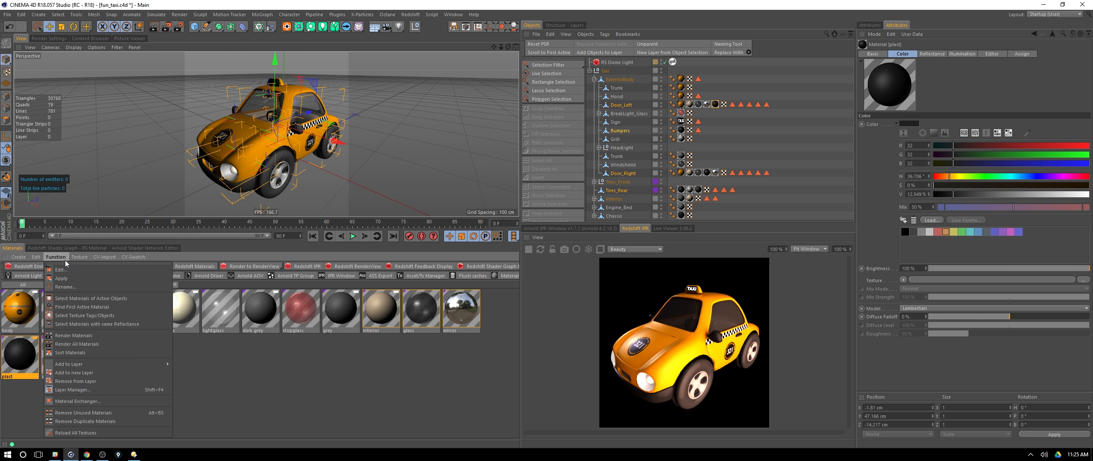
pyautogui.click(135, 316)
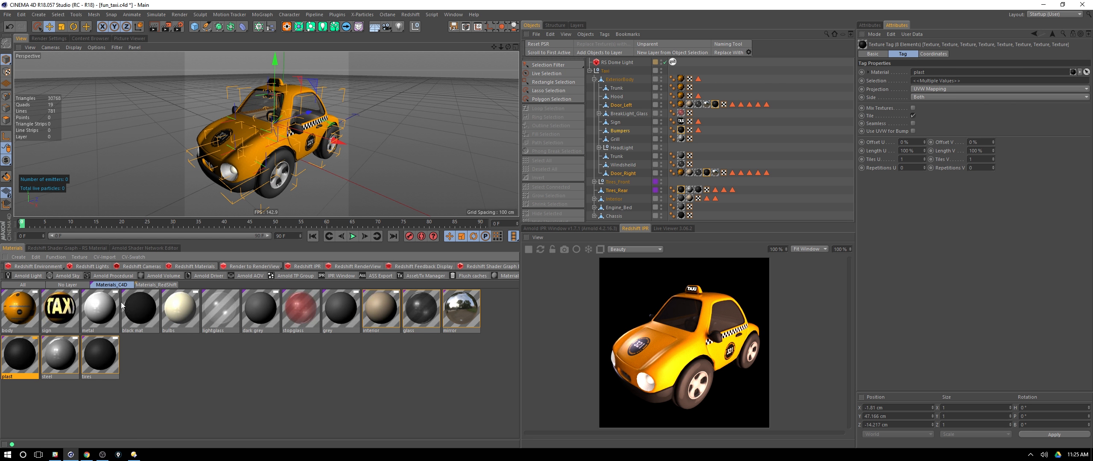
pyautogui.click(156, 285)
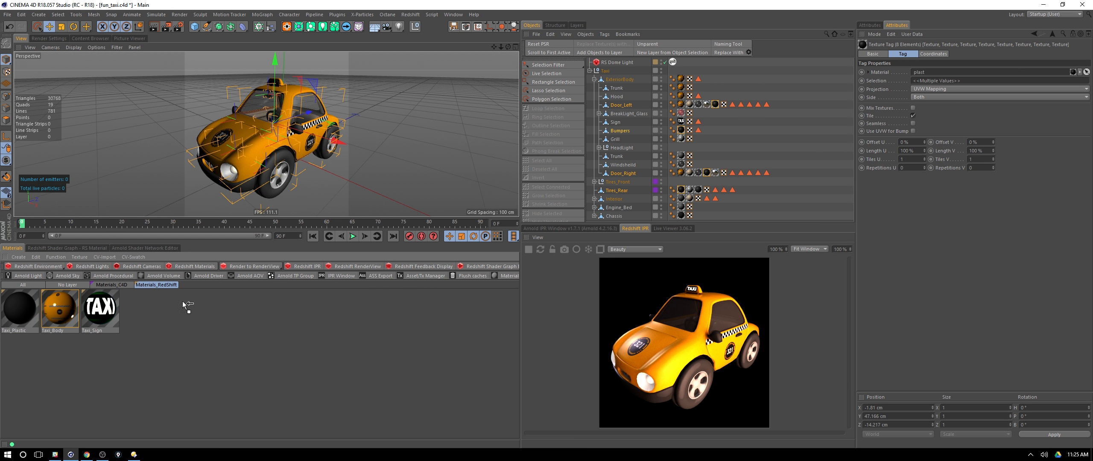
pyautogui.moveTo(185, 304); pyautogui.dragTo(947, 75)
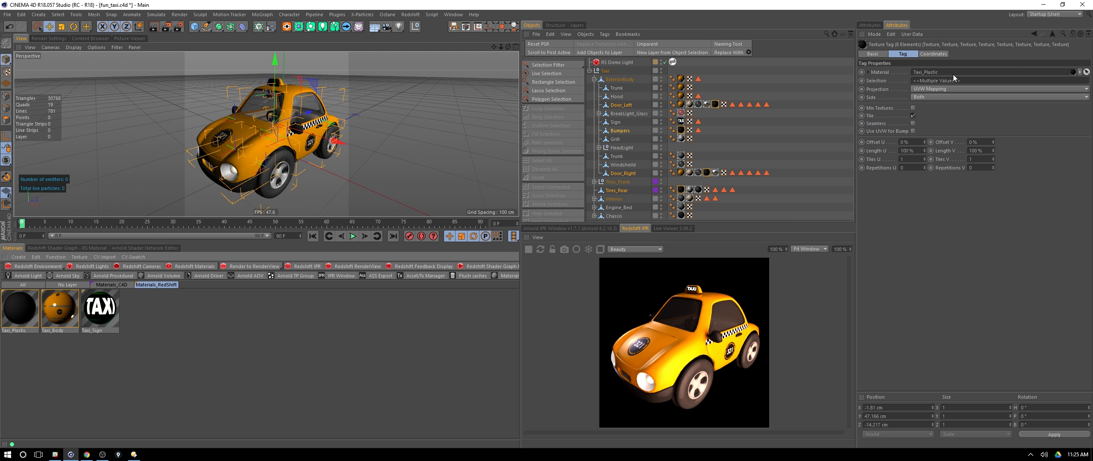
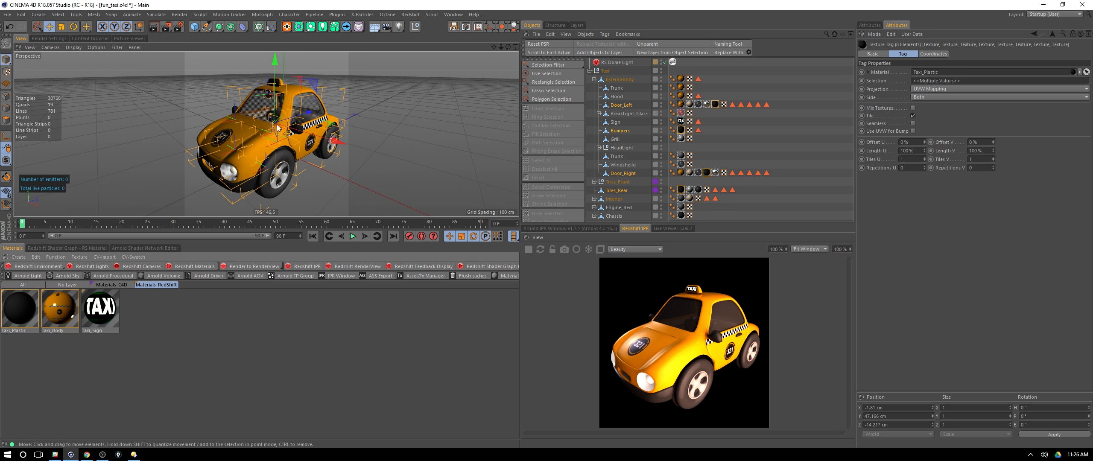
# Examine the plastic door mirror up close in the viewport and the Redshift render
pyautogui.keyDown('alt'); pyautogui.moveTo(290, 126); pyautogui.dragTo(191, 119); pyautogui.keyUp('alt')
pyautogui.keyDown('alt'); pyautogui.moveTo(190, 119); pyautogui.dragTo(252, 124, button='middle'); pyautogui.keyUp('alt')
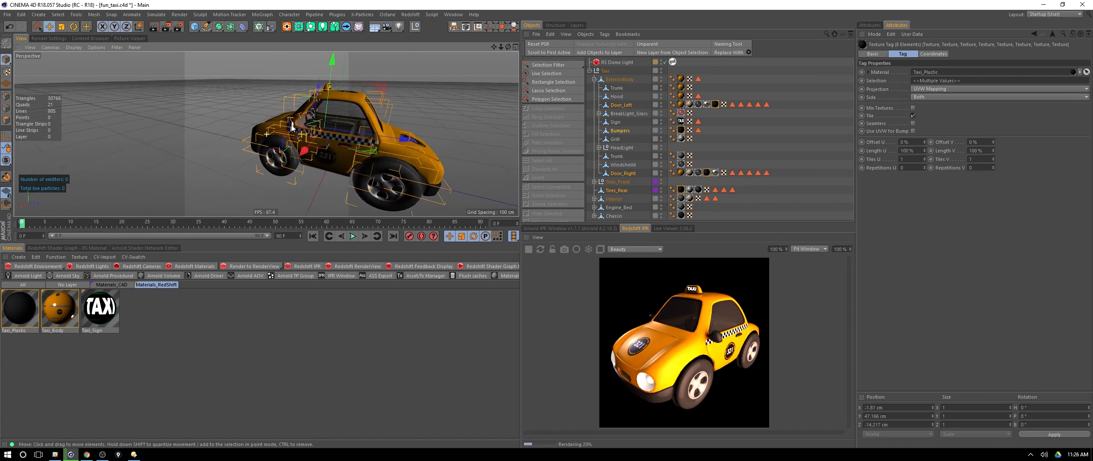
pyautogui.keyDown('alt'); pyautogui.moveTo(252, 124); pyautogui.dragTo(327, 129, button='right'); pyautogui.keyUp('alt')
pyautogui.keyDown('alt'); pyautogui.moveTo(327, 129); pyautogui.dragTo(214, 129, button='middle'); pyautogui.keyUp('alt')
pyautogui.keyDown('alt'); pyautogui.moveTo(215, 129); pyautogui.dragTo(158, 146, button='right'); pyautogui.keyUp('alt')
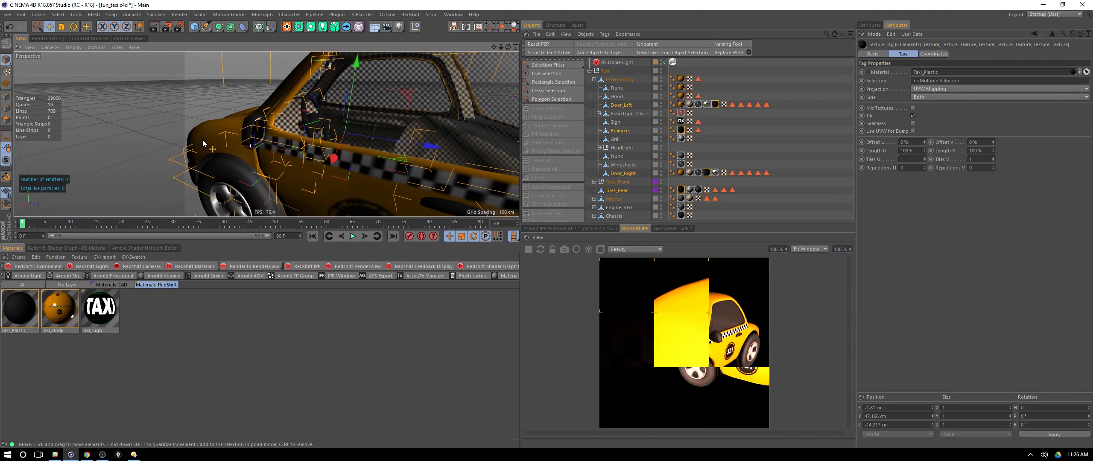
pyautogui.keyDown('alt'); pyautogui.moveTo(158, 146); pyautogui.dragTo(189, 142); pyautogui.keyUp('alt')
pyautogui.keyDown('alt'); pyautogui.moveTo(189, 141); pyautogui.dragTo(245, 139, button='right'); pyautogui.keyUp('alt')
pyautogui.keyDown('alt'); pyautogui.moveTo(245, 139); pyautogui.dragTo(261, 136); pyautogui.keyUp('alt')
pyautogui.keyDown('alt'); pyautogui.moveTo(261, 136); pyautogui.dragTo(276, 153, button='right'); pyautogui.keyUp('alt')
pyautogui.keyDown('alt'); pyautogui.moveTo(276, 152); pyautogui.dragTo(280, 156, button='middle'); pyautogui.keyUp('alt')
pyautogui.keyDown('alt'); pyautogui.moveTo(280, 156); pyautogui.dragTo(202, 98, button='right'); pyautogui.keyUp('alt')
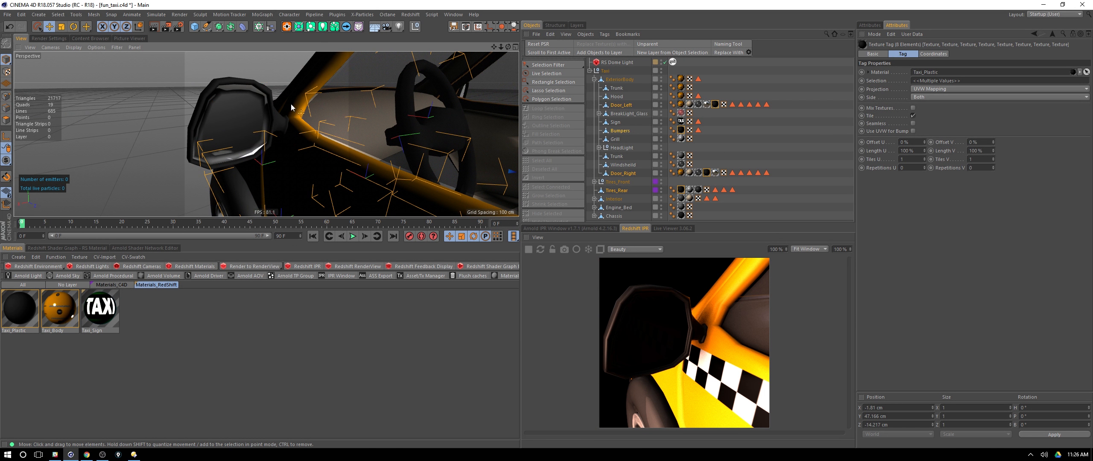
# With no material selected, create another standard Redshift Material
pyautogui.click(164, 315)
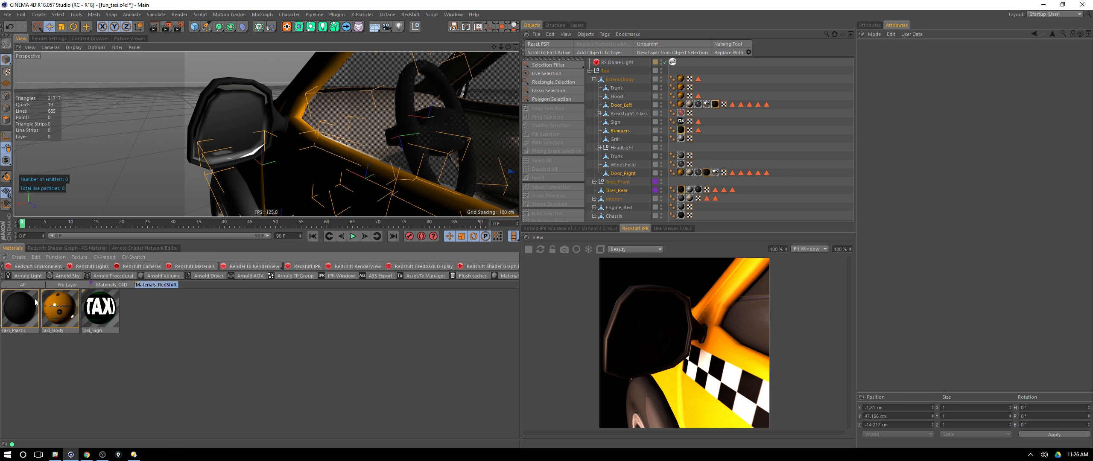
pyautogui.click(19, 257)
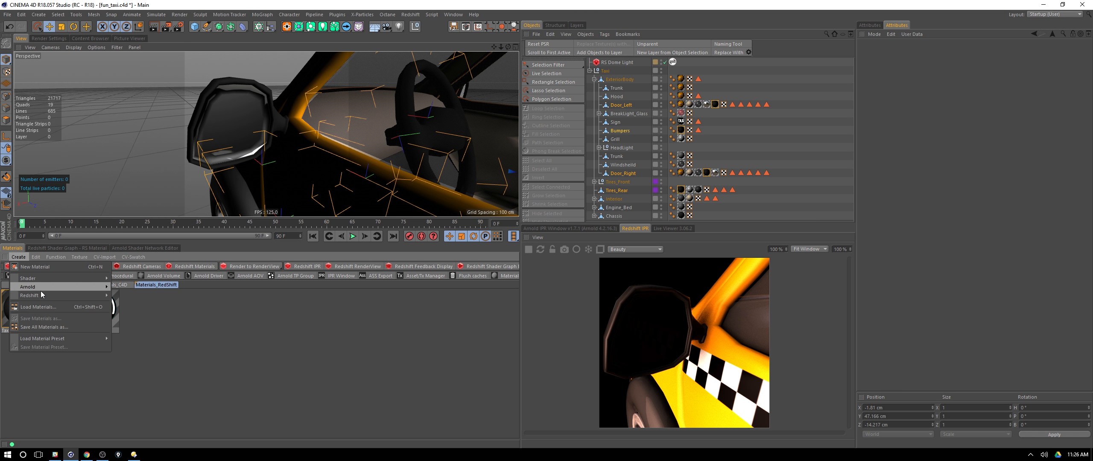
pyautogui.moveTo(92, 295)
pyautogui.click(161, 296)
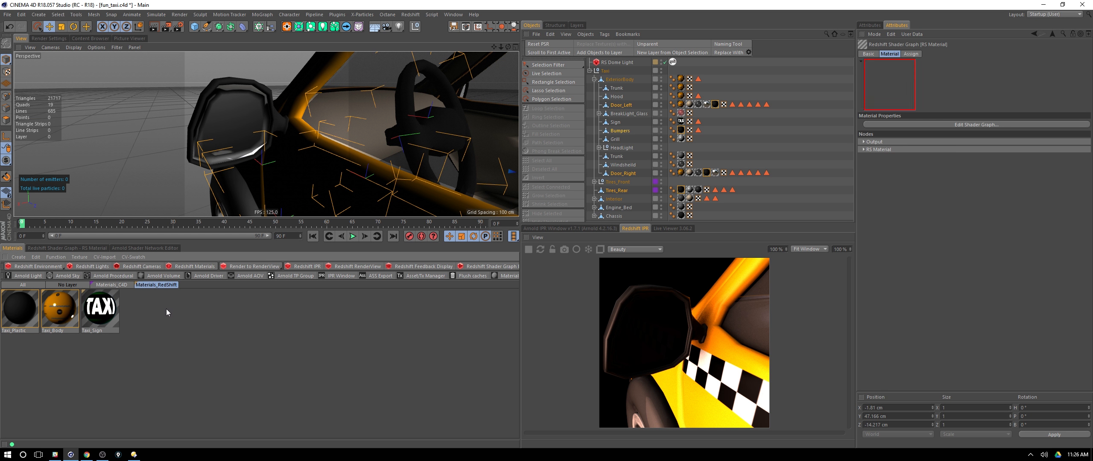
# Assign the new RS Material to the Materials_RedShift layer and show that layer's materials
pyautogui.click(110, 285)
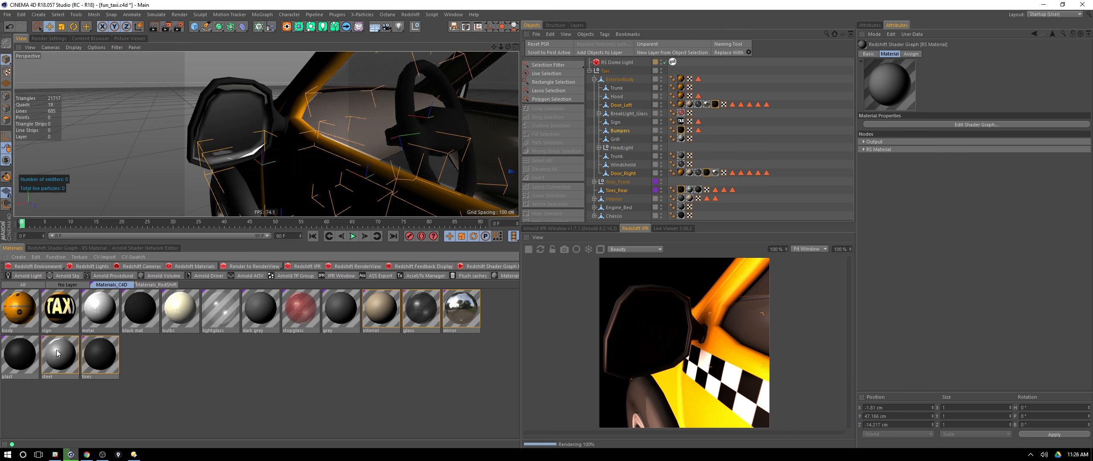
pyautogui.click(67, 285)
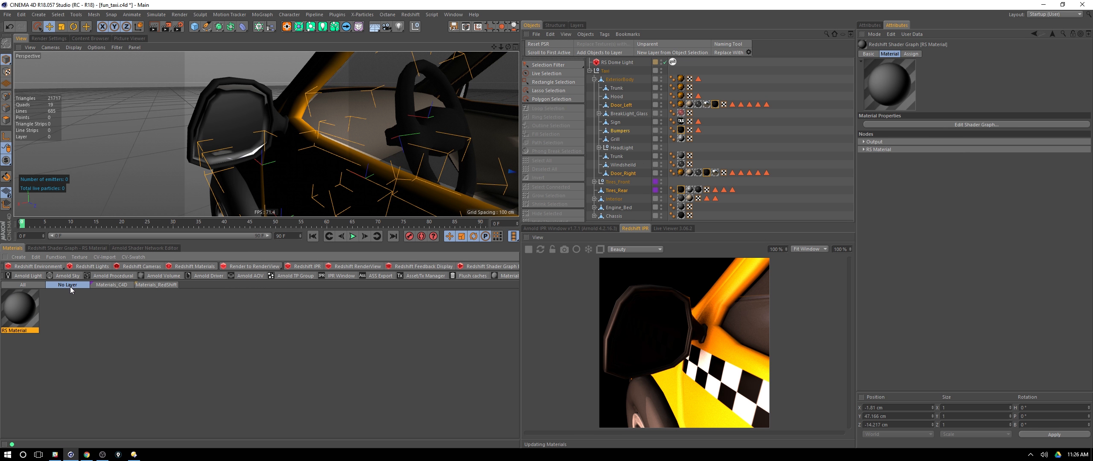
pyautogui.rightClick(25, 319)
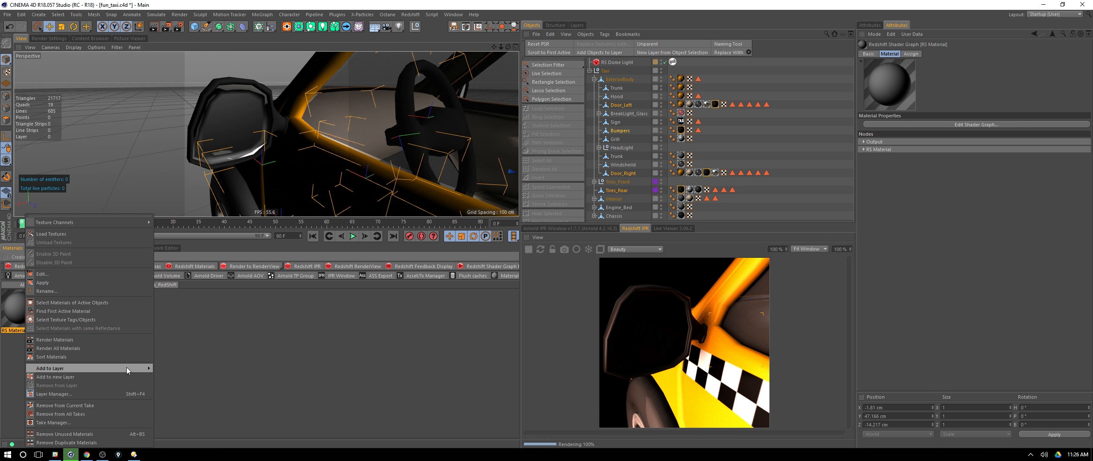
pyautogui.click(181, 376)
pyautogui.click(165, 285)
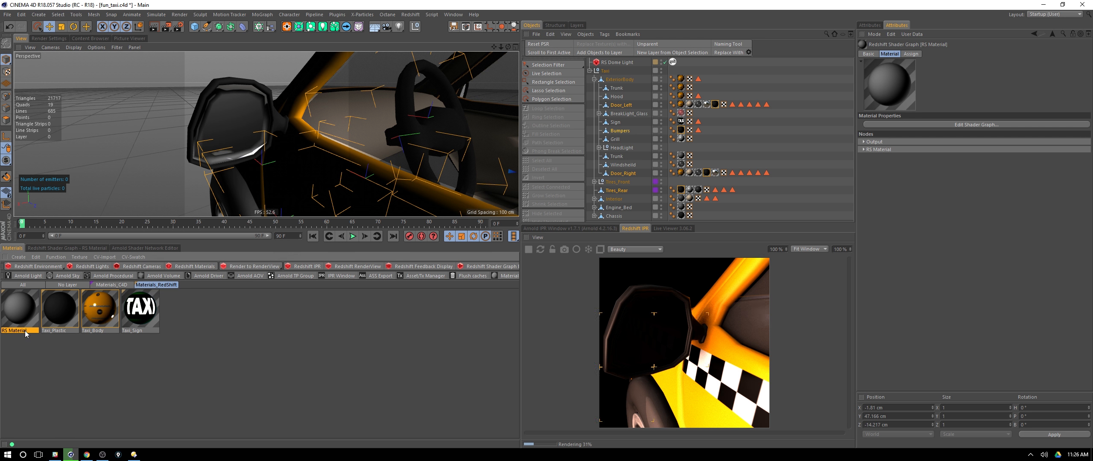
# Rename the new RS Material as Taxi_Mirror
pyautogui.doubleClick(25, 332)
pyautogui.write('Taxi')
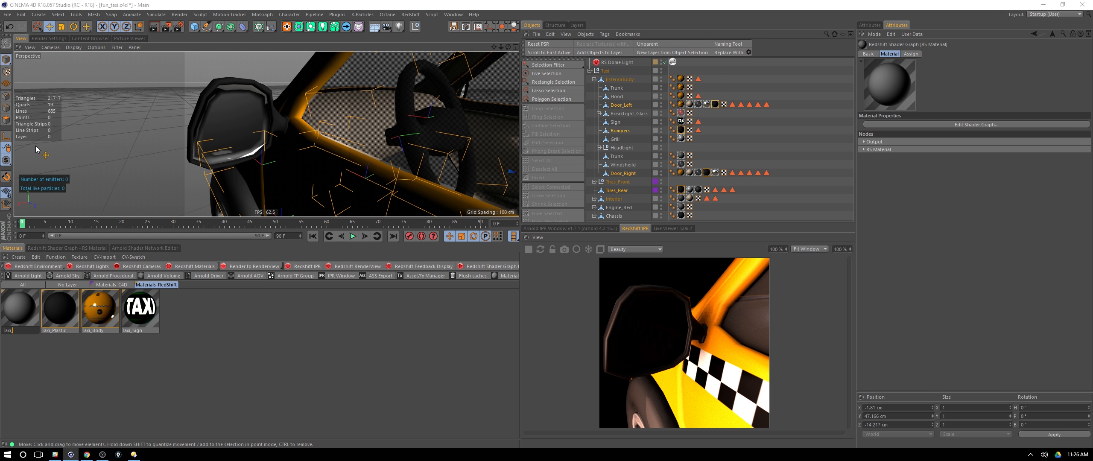
pyautogui.write('_Mirror')
pyautogui.press('Return')
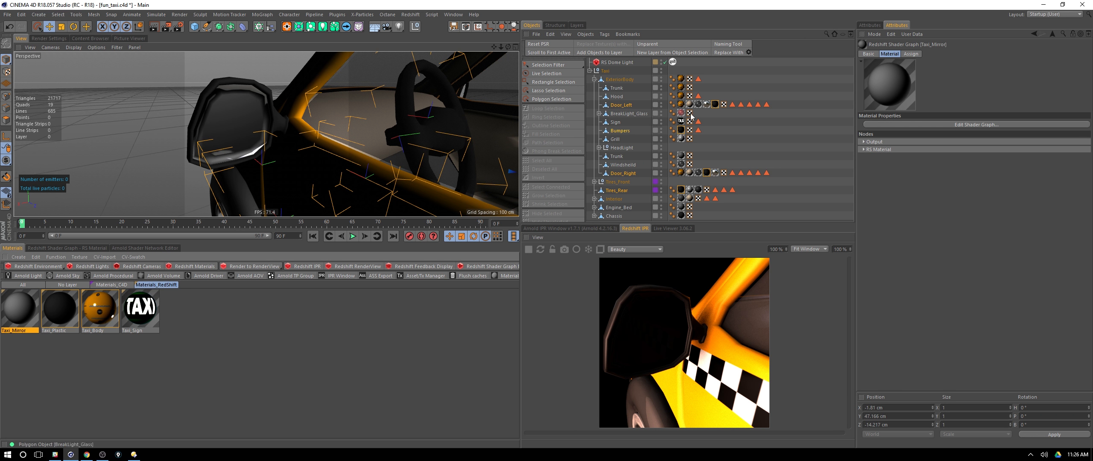
# Select all texture tags that use the mirror material and replace their material with Taxi_Mirror
pyautogui.click(707, 106)
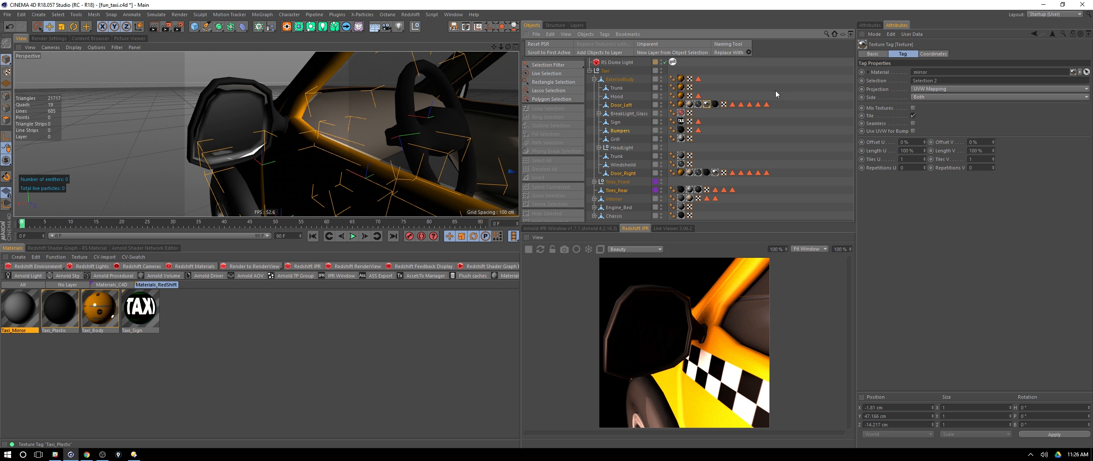
pyautogui.click(116, 285)
pyautogui.click(57, 390)
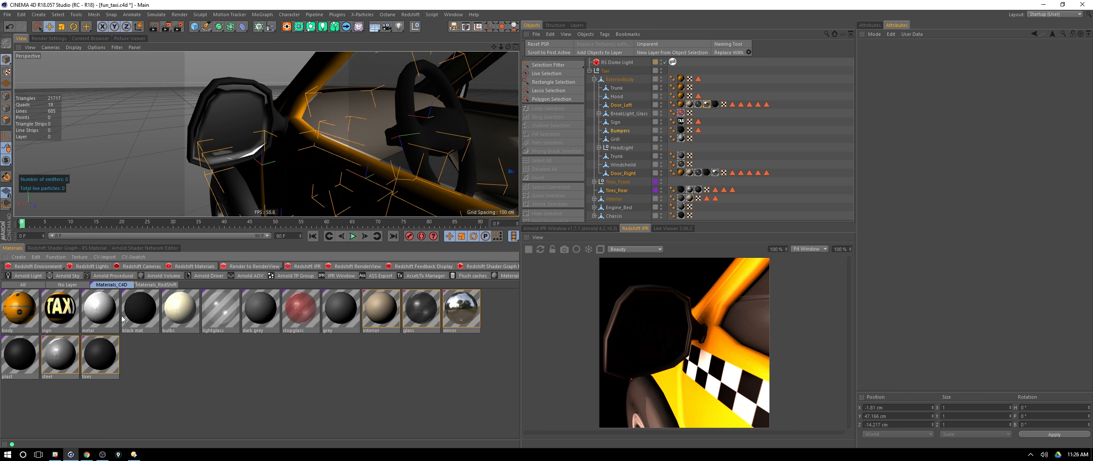
pyautogui.click(469, 328)
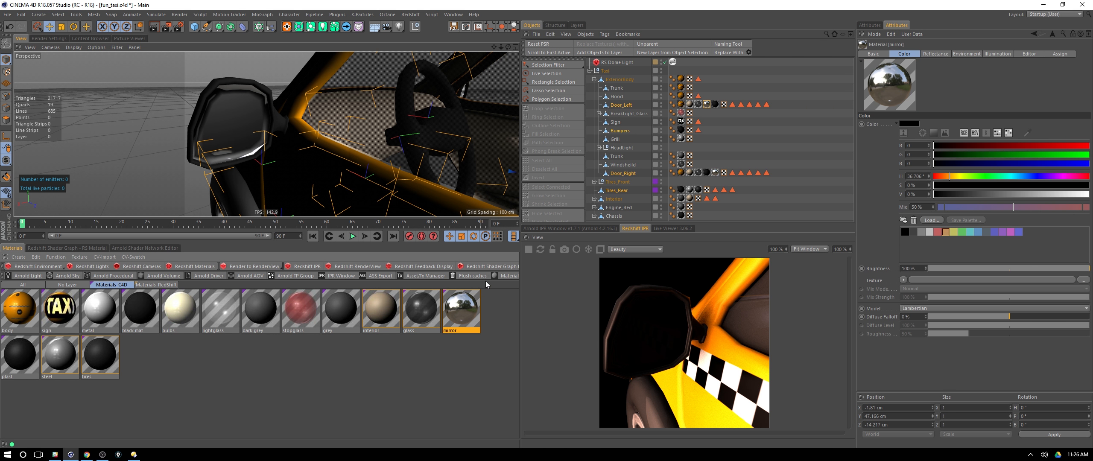
pyautogui.click(56, 257)
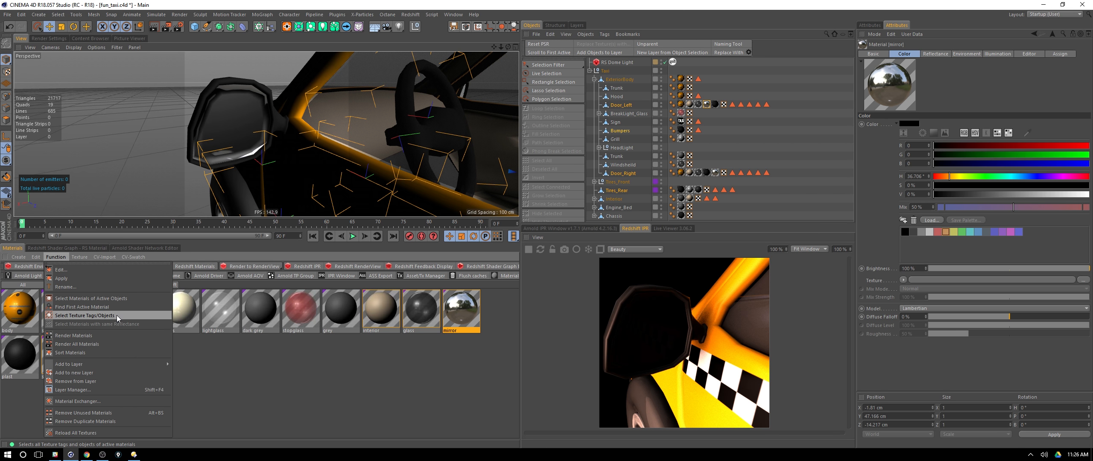
pyautogui.click(121, 316)
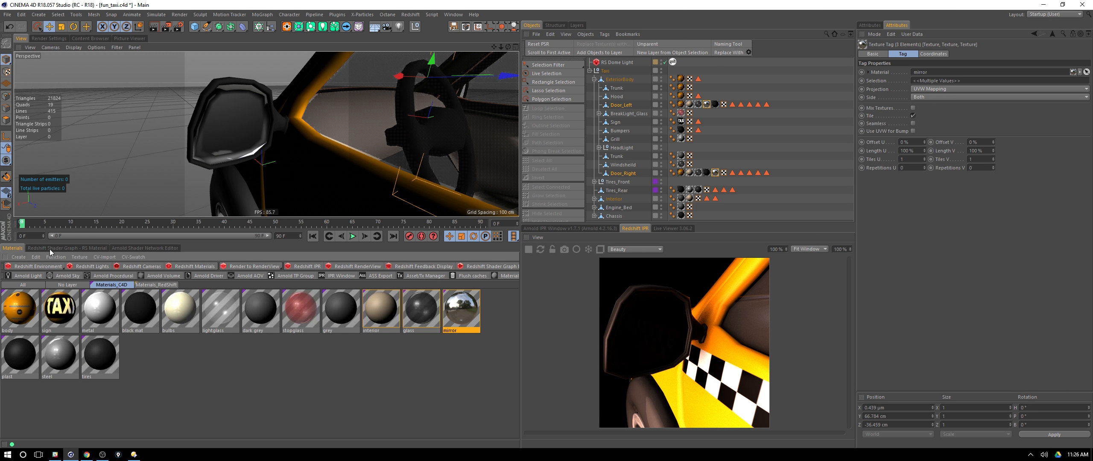
pyautogui.click(151, 285)
pyautogui.moveTo(19, 308); pyautogui.dragTo(935, 73)
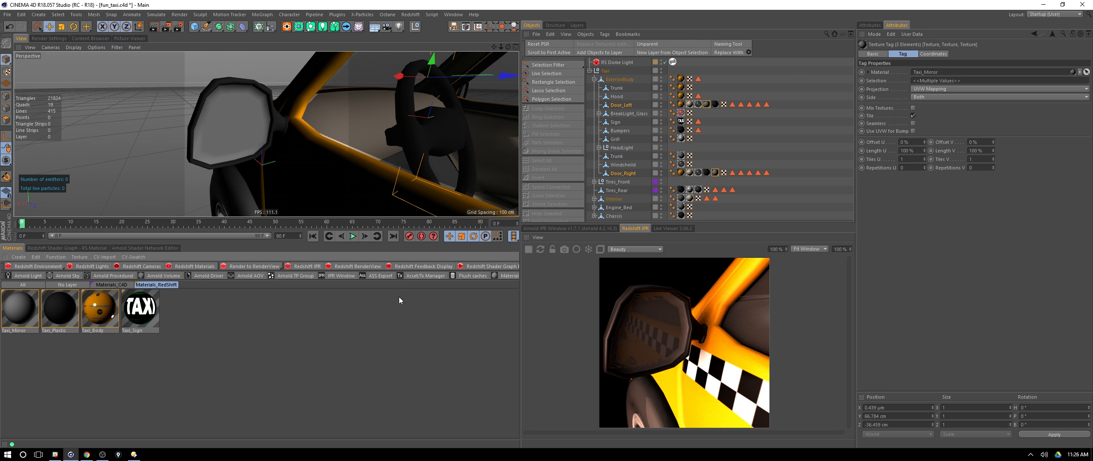
# Set the diffuse weight of the Taxi_Mirror material to 0.125
pyautogui.click(32, 309)
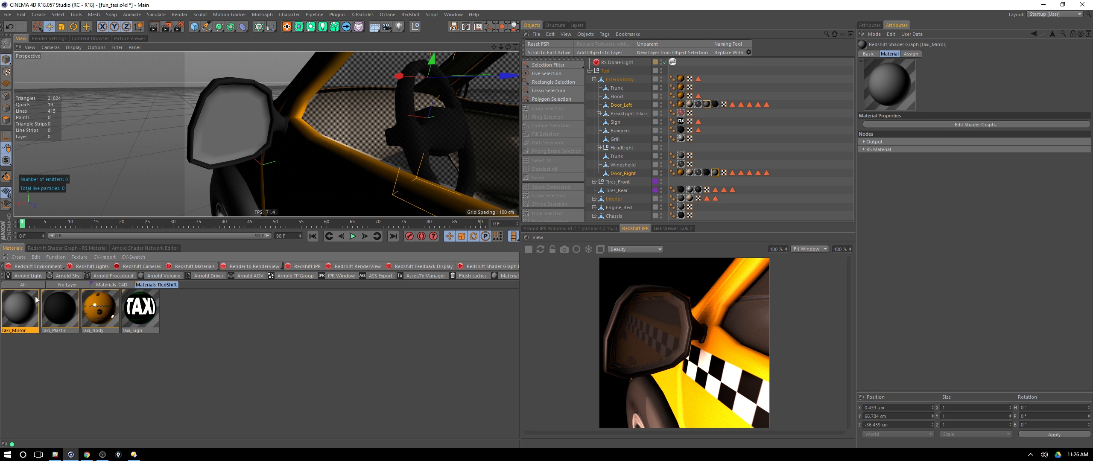
pyautogui.click(864, 150)
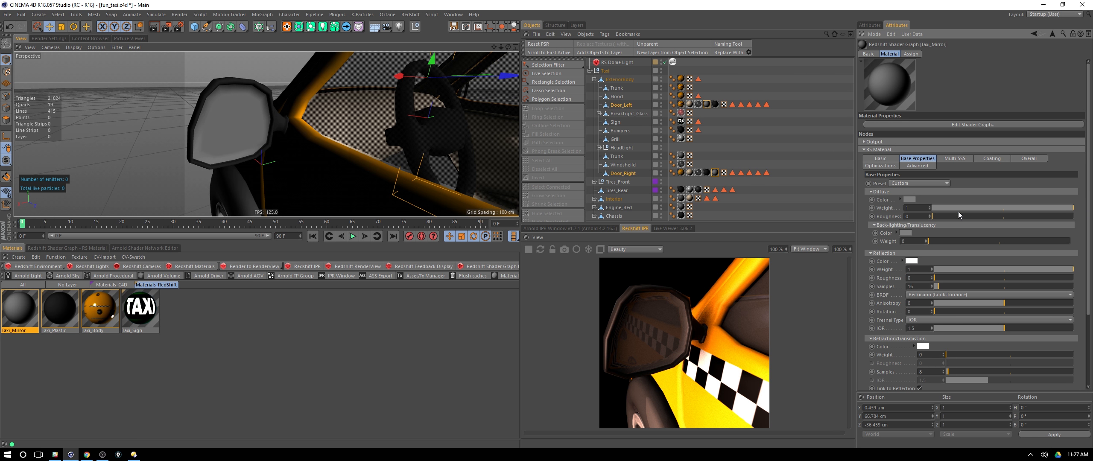
pyautogui.moveTo(976, 208); pyautogui.dragTo(947, 208)
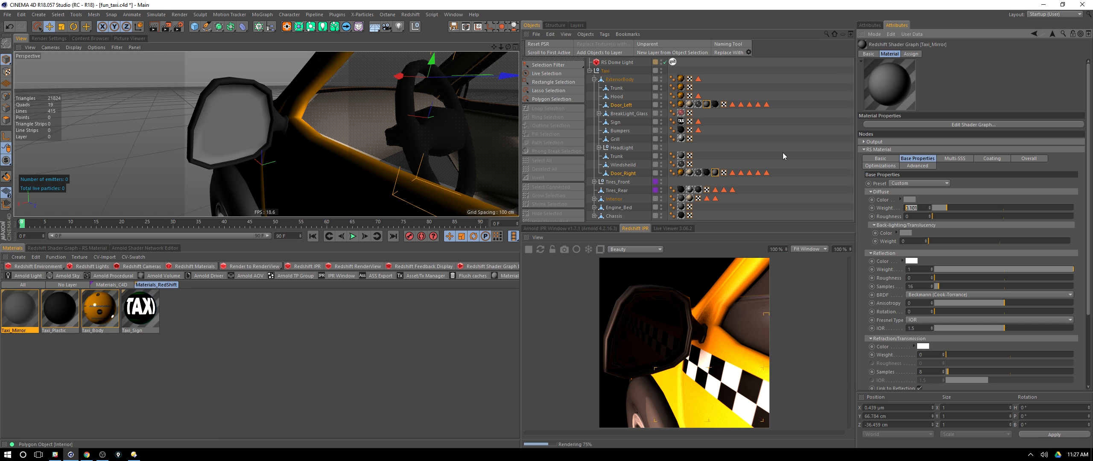
pyautogui.write('0.15')
pyautogui.press('Return')
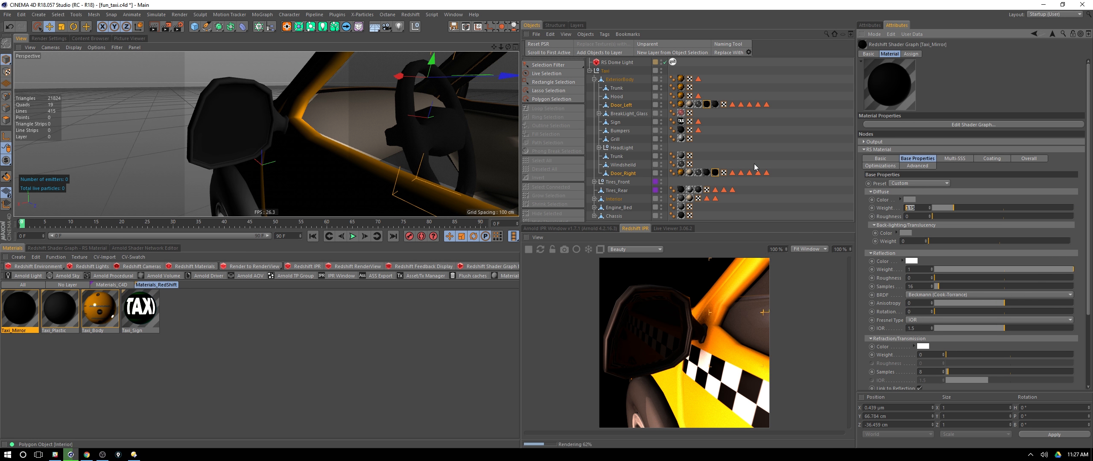
pyautogui.write('.125')
pyautogui.press('Return')
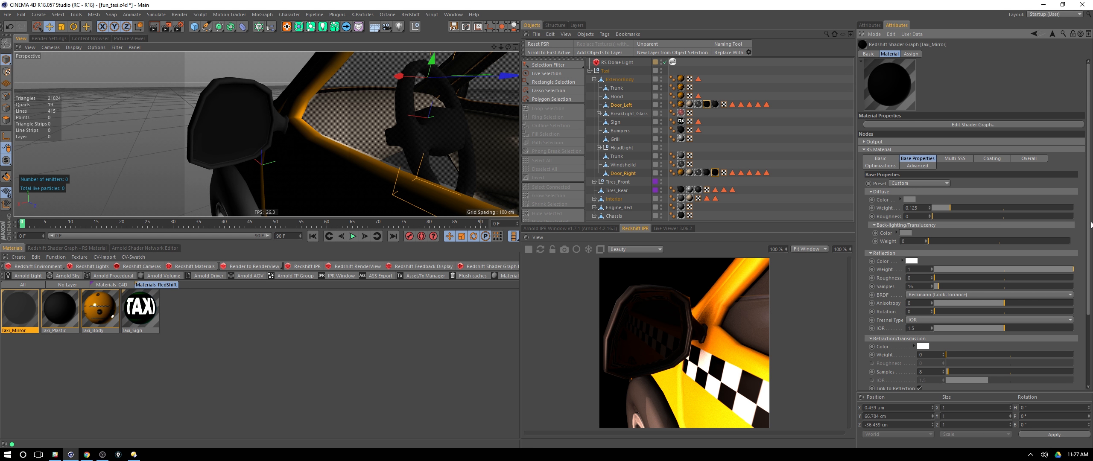
# Set Taxi_Mirror's reflection samples to 32 and its reflection IOR to 20
pyautogui.moveTo(1088, 220); pyautogui.dragTo(1086, 250)
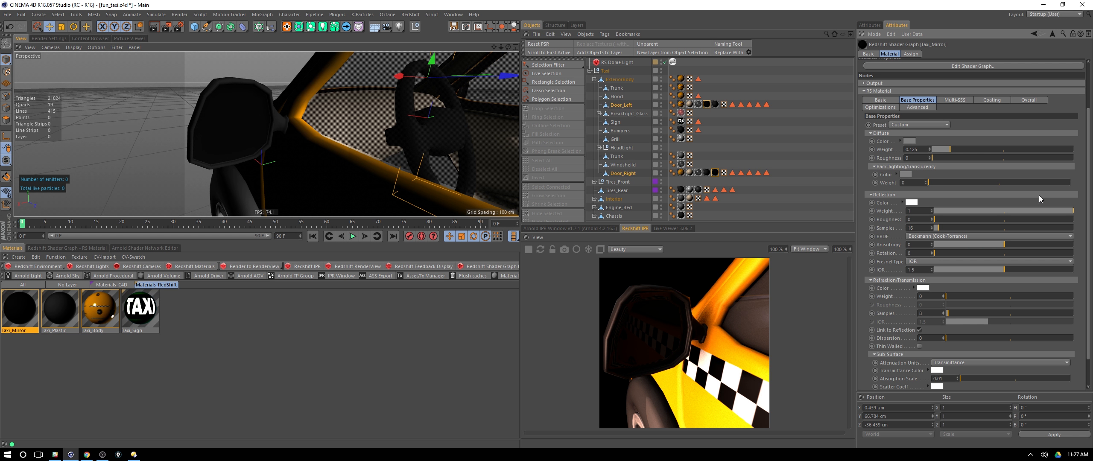
pyautogui.moveTo(1088, 165); pyautogui.dragTo(1087, 191)
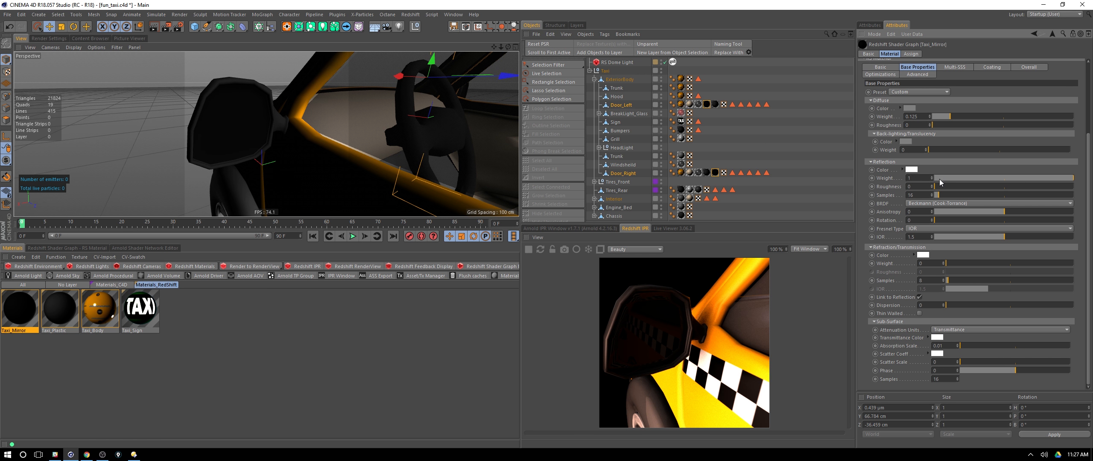
pyautogui.click(926, 195)
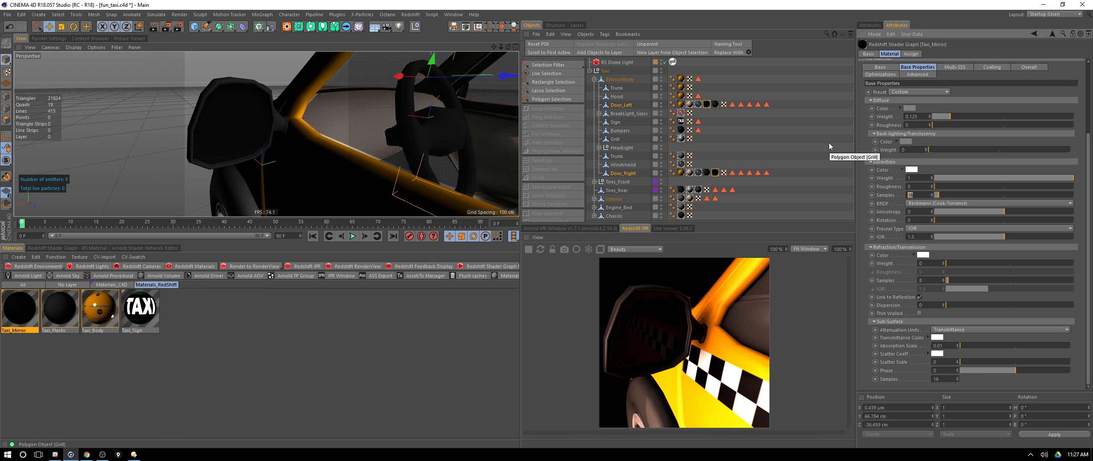
pyautogui.write('32')
pyautogui.press('Return')
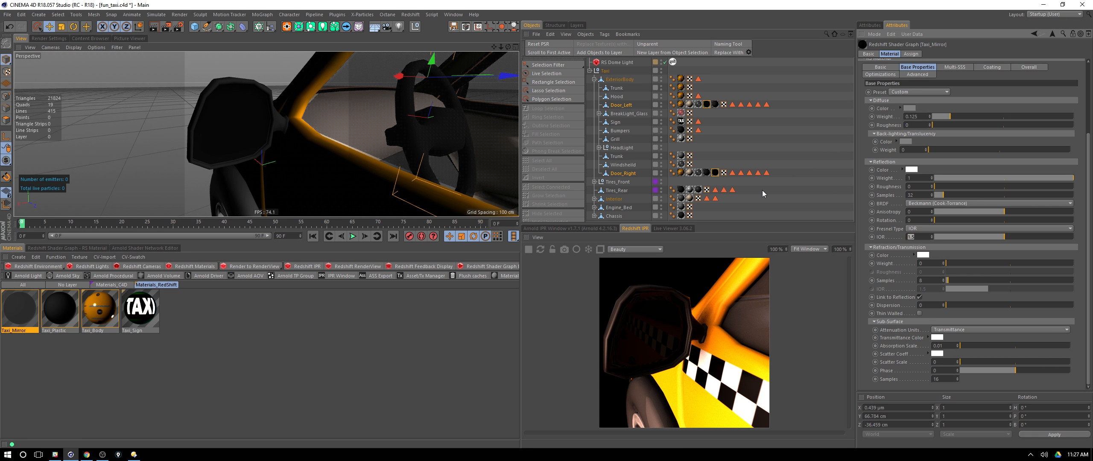
pyautogui.write('20')
pyautogui.press('Return')
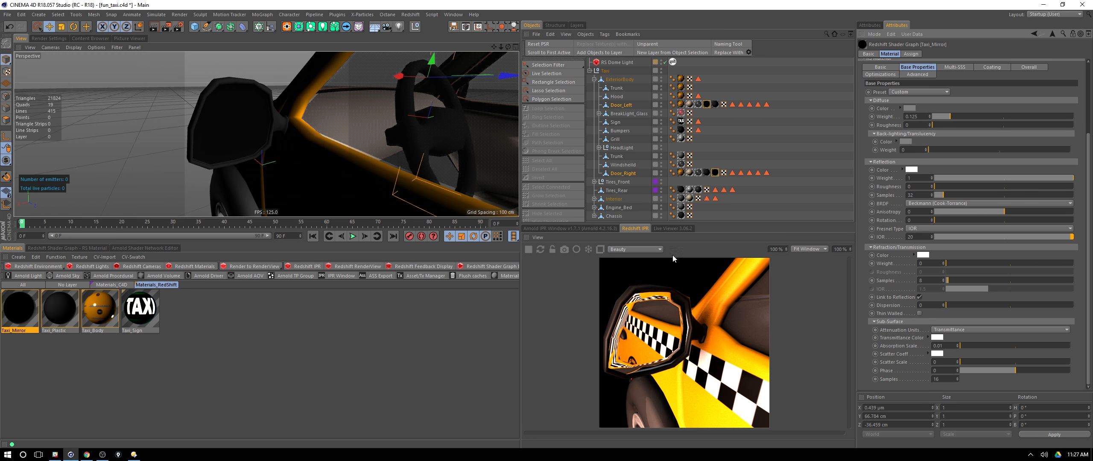
# Examine the taxi's interior and rear-view mirror in the viewport and the Redshift render
pyautogui.keyDown('alt'); pyautogui.moveTo(283, 142); pyautogui.dragTo(256, 141, button='right'); pyautogui.keyUp('alt')
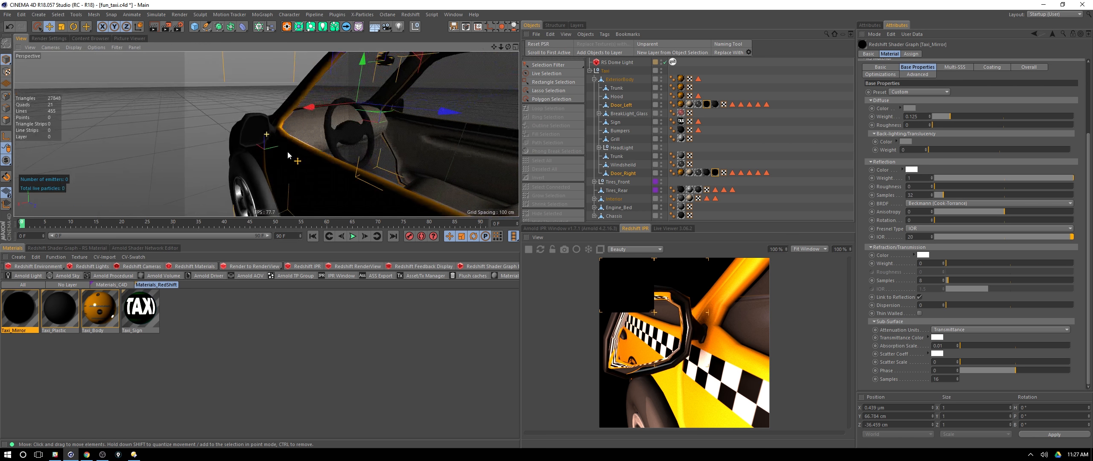
pyautogui.keyDown('alt'); pyautogui.moveTo(265, 141); pyautogui.dragTo(405, 88); pyautogui.keyUp('alt')
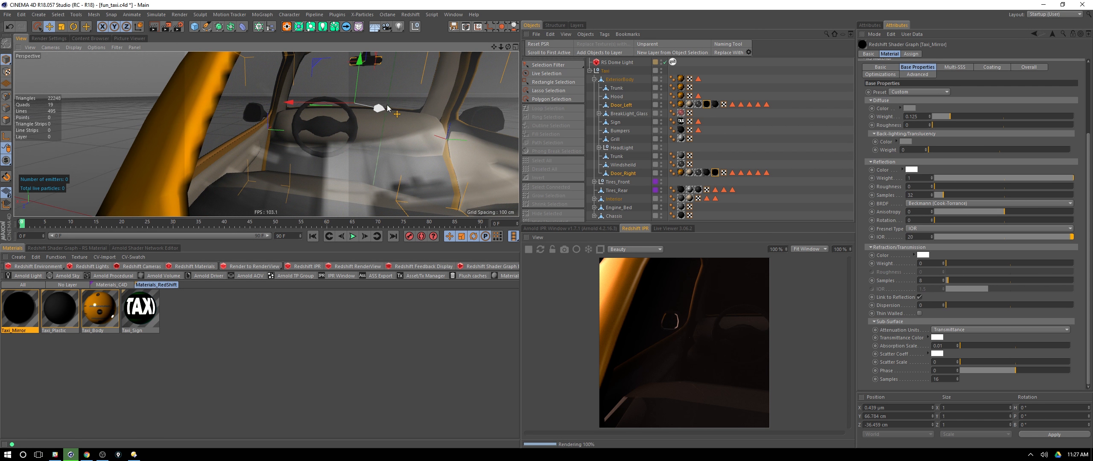
pyautogui.middleClick(383, 106)
pyautogui.middleClick(168, 96)
pyautogui.keyDown('alt'); pyautogui.moveTo(310, 117); pyautogui.dragTo(302, 114); pyautogui.keyUp('alt')
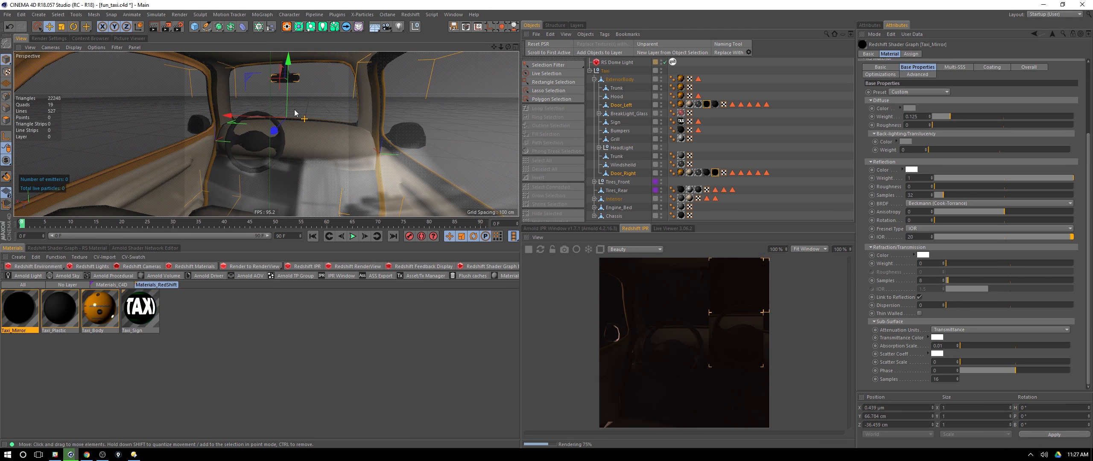
pyautogui.keyDown('alt'); pyautogui.moveTo(286, 110); pyautogui.dragTo(291, 106, button='right'); pyautogui.keyUp('alt')
pyautogui.keyDown('alt'); pyautogui.moveTo(291, 109); pyautogui.dragTo(289, 166); pyautogui.keyUp('alt')
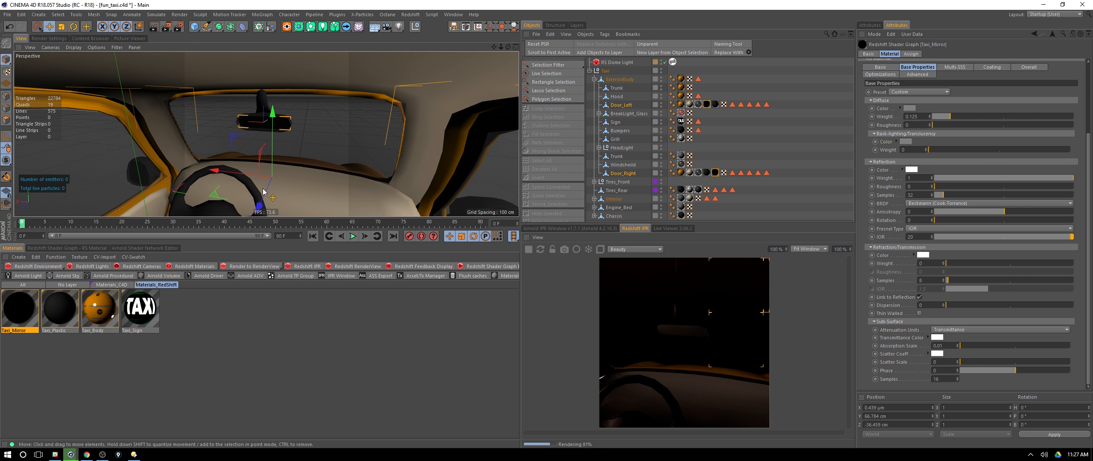
pyautogui.keyDown('alt'); pyautogui.moveTo(262, 188); pyautogui.dragTo(276, 185); pyautogui.keyUp('alt')
pyautogui.keyDown('alt'); pyautogui.moveTo(275, 185); pyautogui.dragTo(472, 131, button='middle'); pyautogui.keyUp('alt')
# Examine the taxi's exterior, door mirrors and windows from the front and the side
pyautogui.keyDown('alt'); pyautogui.moveTo(472, 132); pyautogui.dragTo(301, 148, button='right'); pyautogui.keyUp('alt')
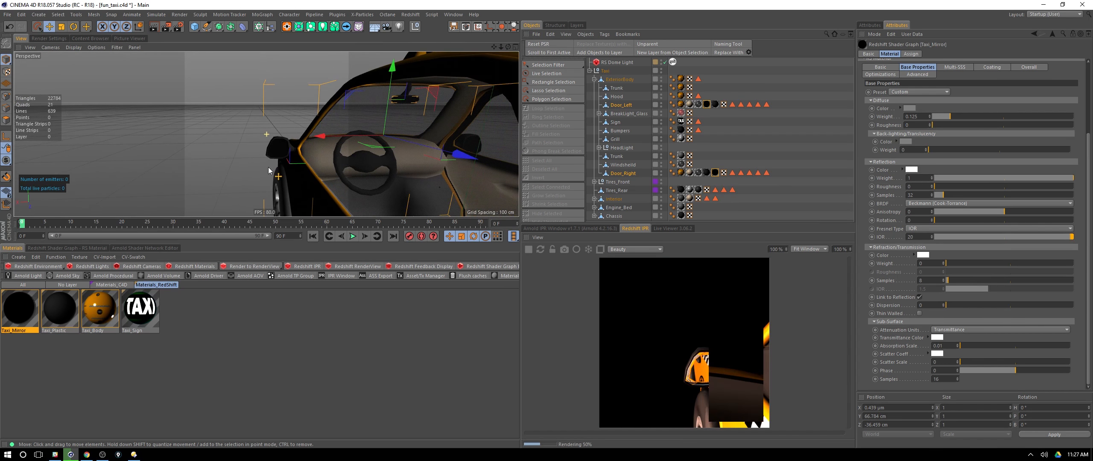
pyautogui.keyDown('alt'); pyautogui.moveTo(268, 170); pyautogui.dragTo(346, 164); pyautogui.keyUp('alt')
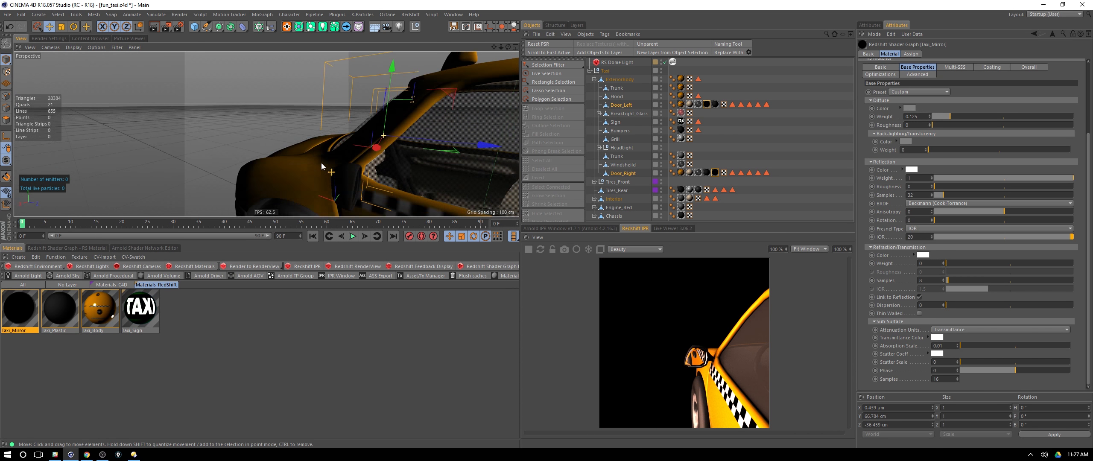
pyautogui.keyDown('alt'); pyautogui.moveTo(346, 165); pyautogui.dragTo(291, 160, button='right'); pyautogui.keyUp('alt')
pyautogui.keyDown('alt'); pyautogui.moveTo(291, 160); pyautogui.dragTo(327, 159); pyautogui.keyUp('alt')
pyautogui.keyDown('alt'); pyautogui.moveTo(327, 159); pyautogui.dragTo(375, 161, button='right'); pyautogui.keyUp('alt')
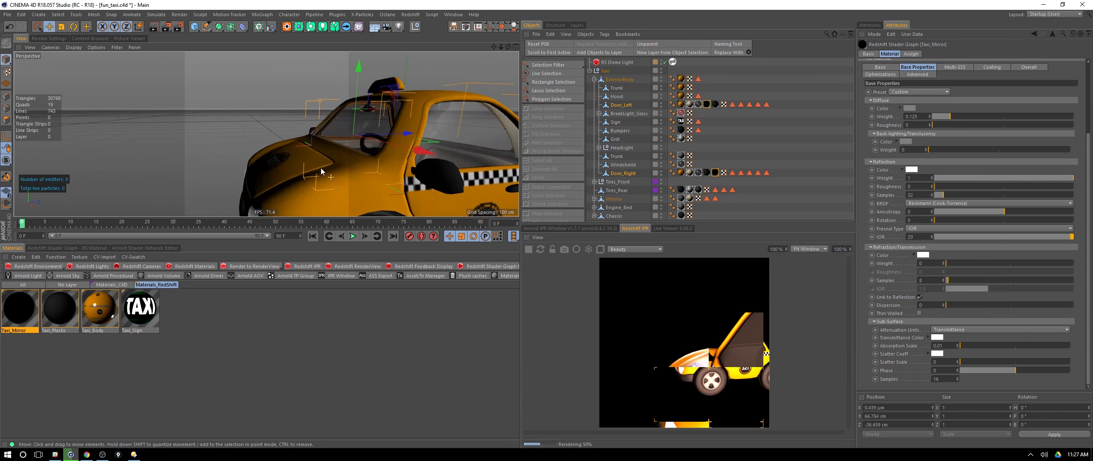
pyautogui.keyDown('alt'); pyautogui.moveTo(376, 161); pyautogui.dragTo(335, 160); pyautogui.keyUp('alt')
pyautogui.keyDown('alt'); pyautogui.moveTo(336, 160); pyautogui.dragTo(312, 123, button='right'); pyautogui.keyUp('alt')
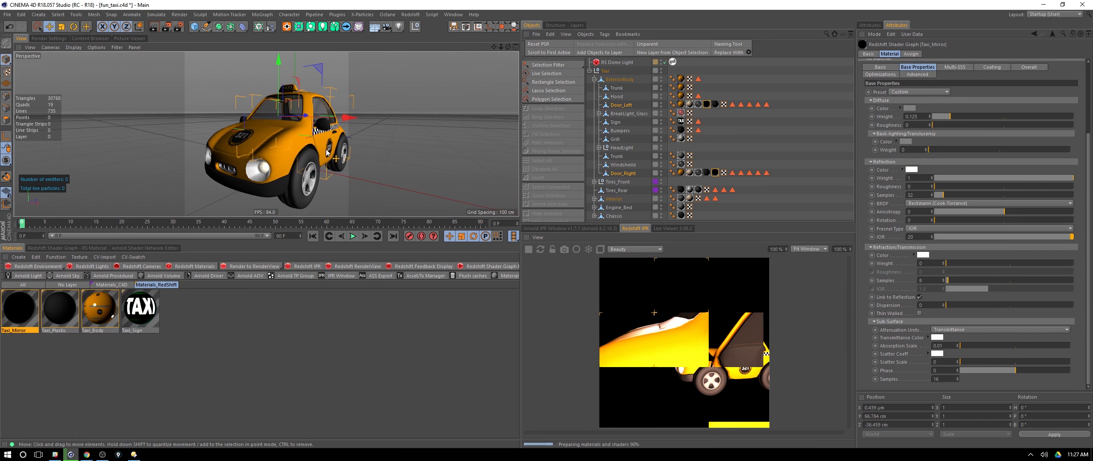
pyautogui.keyDown('alt'); pyautogui.moveTo(312, 122); pyautogui.dragTo(319, 159); pyautogui.keyUp('alt')
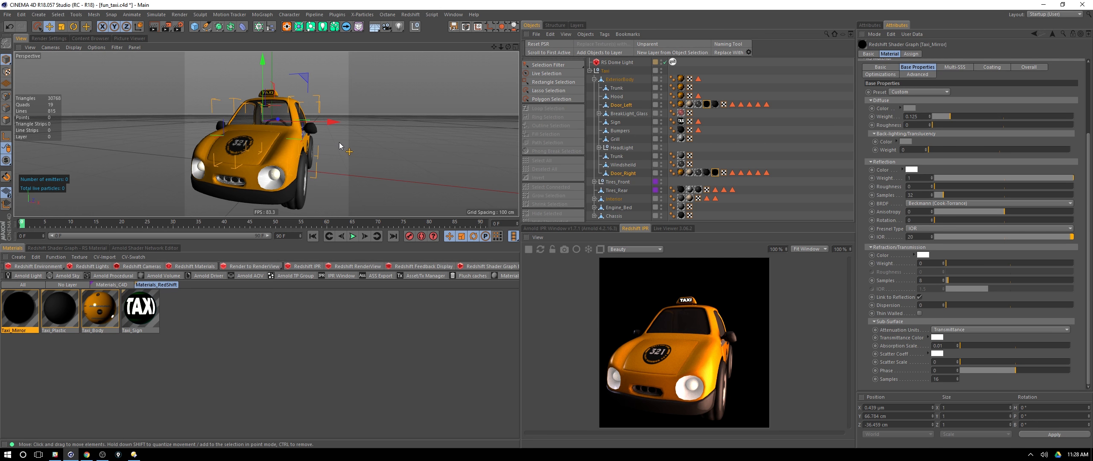
pyautogui.keyDown('alt'); pyautogui.moveTo(320, 145); pyautogui.dragTo(285, 120); pyautogui.keyUp('alt')
pyautogui.keyDown('alt'); pyautogui.moveTo(264, 144); pyautogui.dragTo(312, 132, button='right'); pyautogui.keyUp('alt')
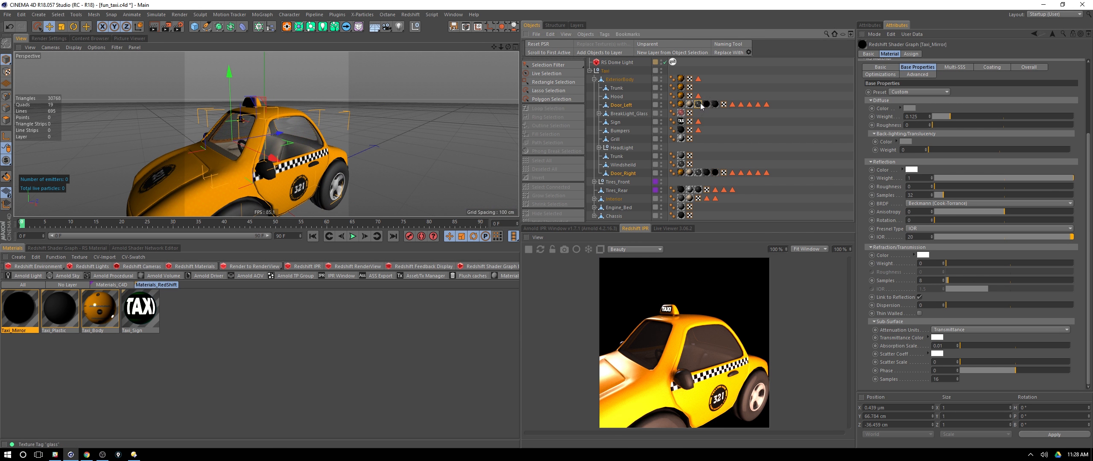
# Check the glass texture tag on Door_Left, clear the material selection, and create another standard Redshift Material
pyautogui.click(681, 113)
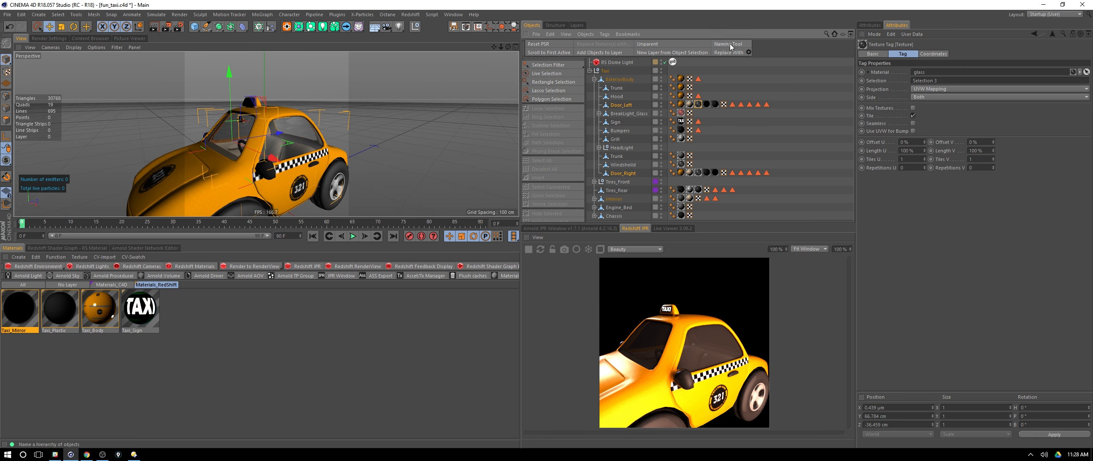
pyautogui.click(171, 349)
pyautogui.click(18, 257)
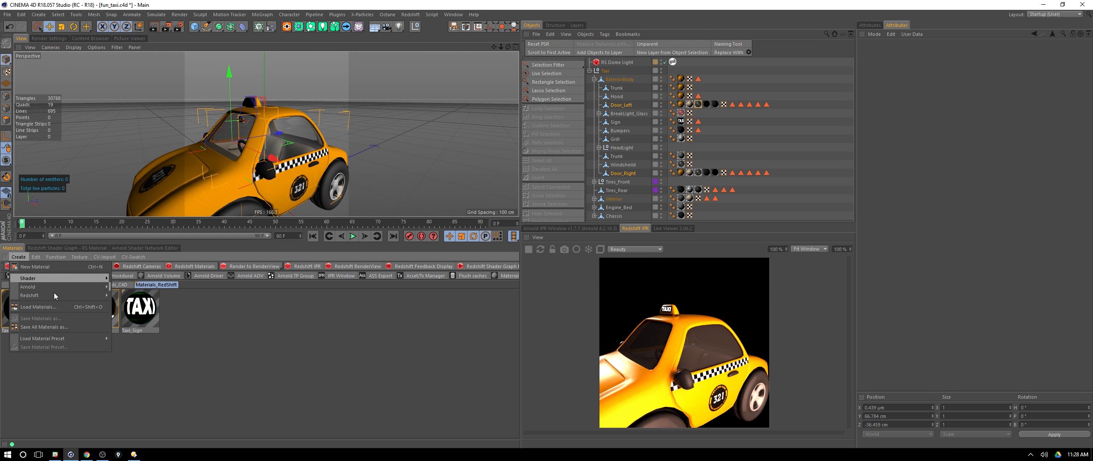
pyautogui.click(152, 299)
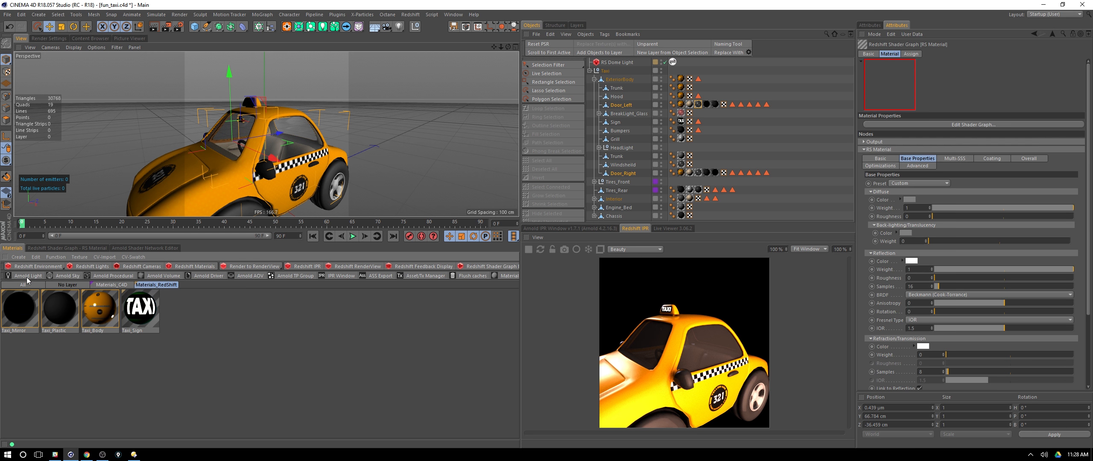
# Rename the new Redshift material as Taxi_Glass and assign it to the Materials_RedShift layer
pyautogui.click(74, 285)
pyautogui.doubleClick(36, 331)
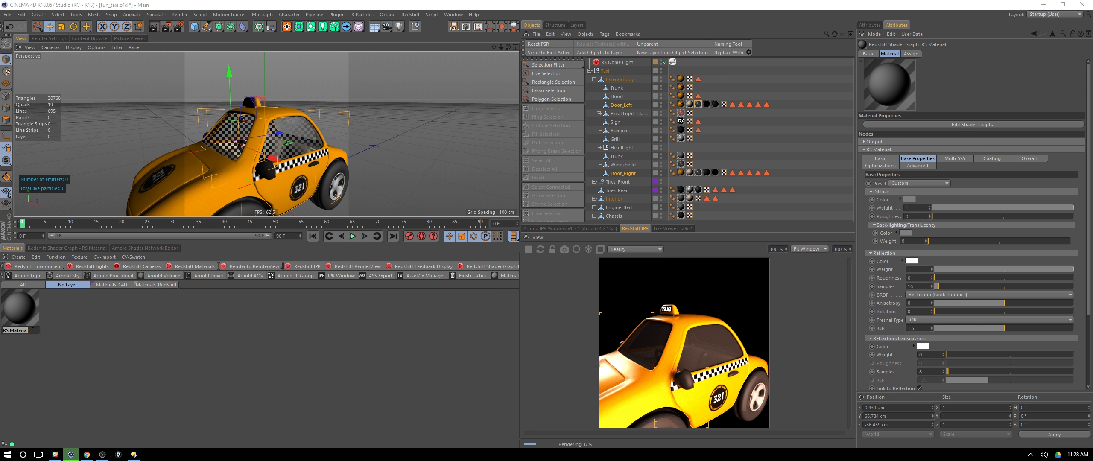
pyautogui.write('Tax')
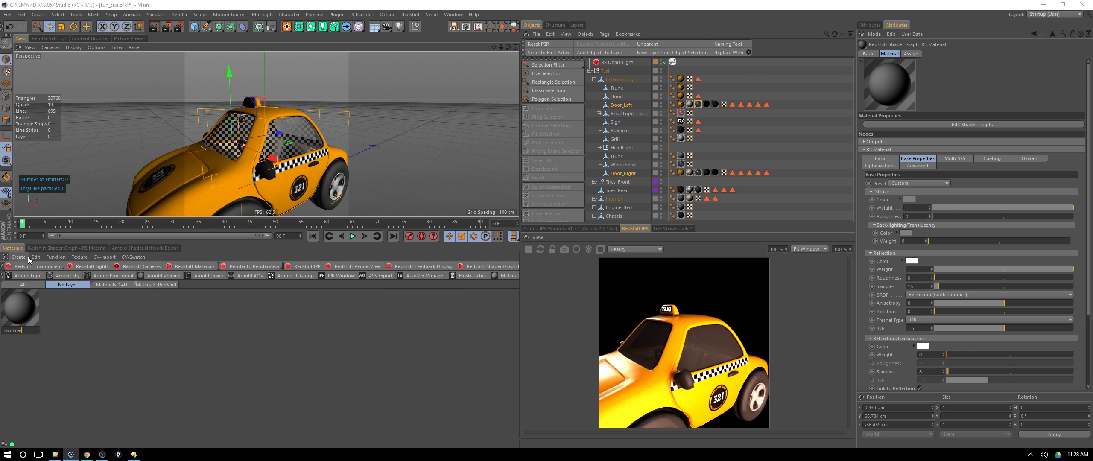
pyautogui.write('i_Glass')
pyautogui.press('Return')
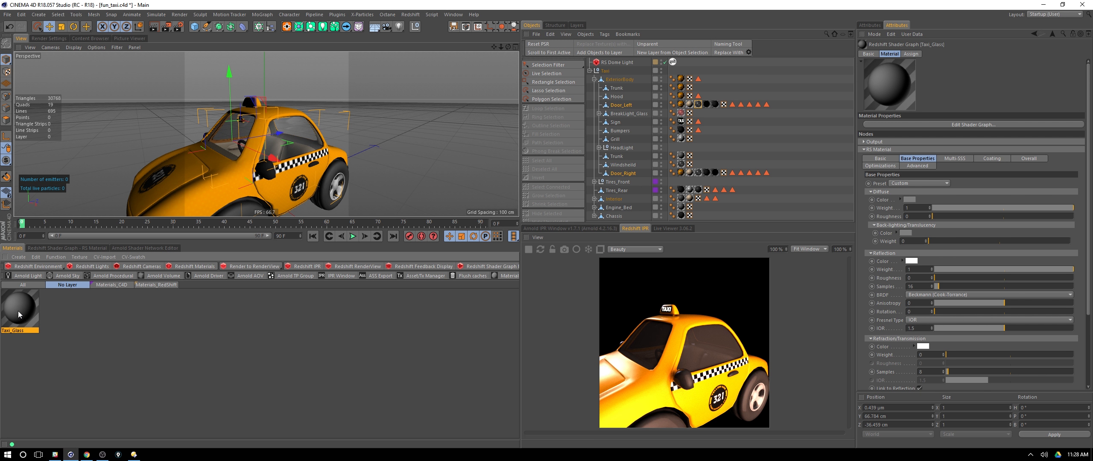
pyautogui.rightClick(18, 314)
pyautogui.click(181, 368)
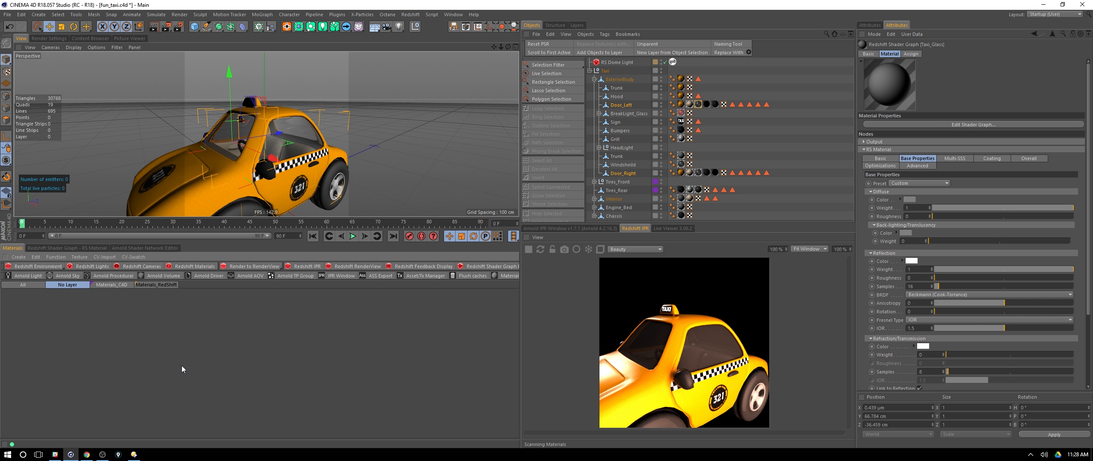
pyautogui.click(161, 285)
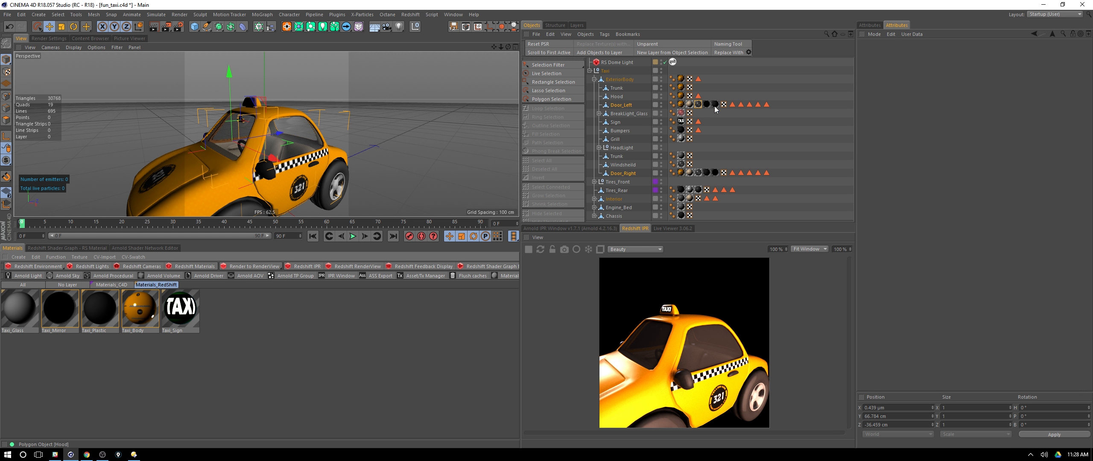
# Select all texture tags using the Cinema 4D glass material and replace their material with Taxi_Glass
pyautogui.click(112, 285)
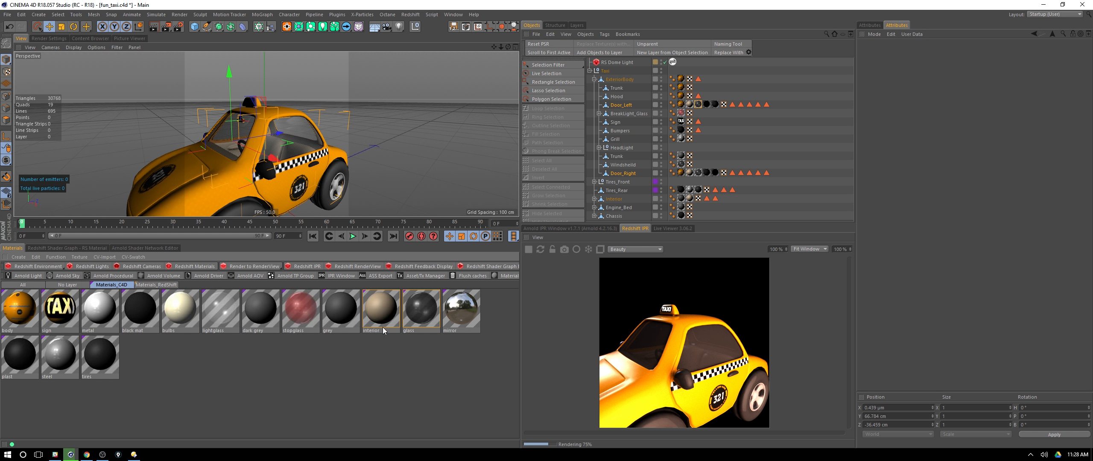
pyautogui.click(420, 311)
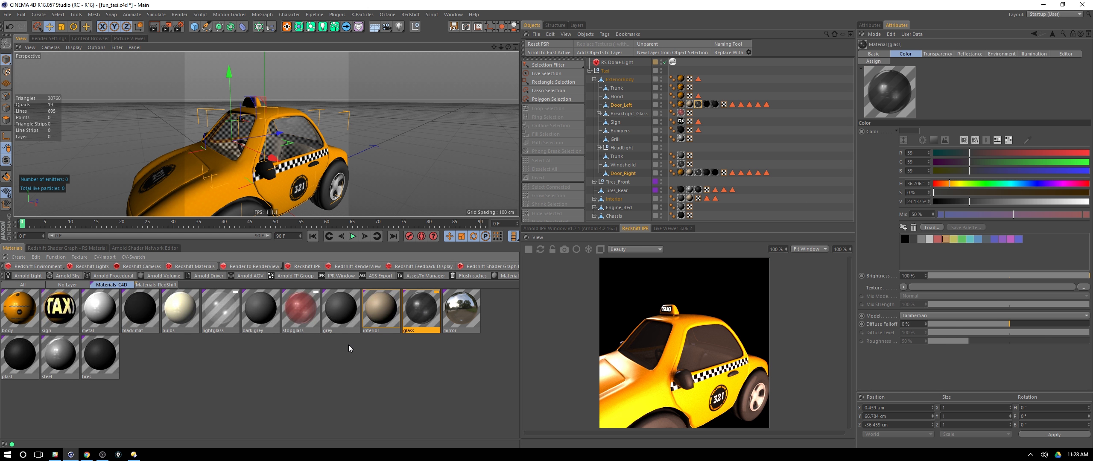
pyautogui.click(54, 257)
pyautogui.click(81, 316)
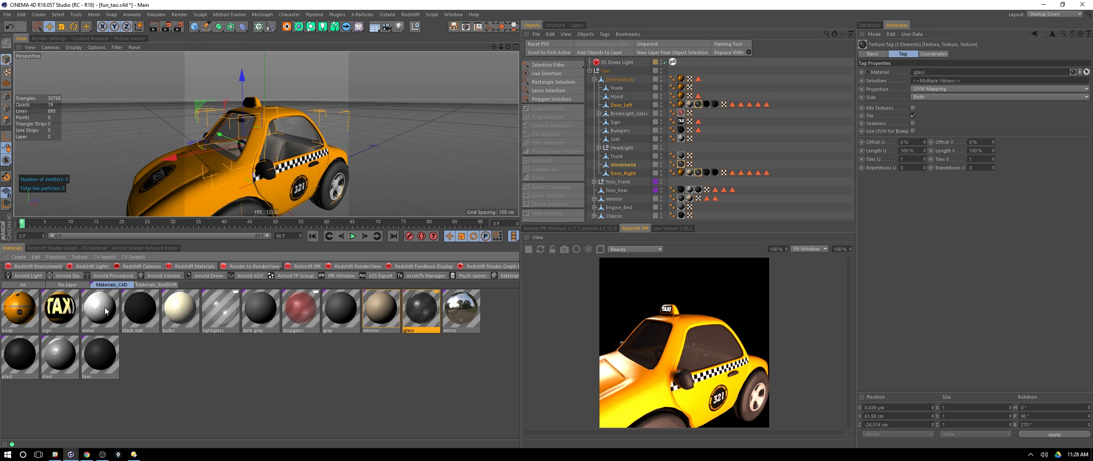
pyautogui.click(164, 285)
pyautogui.moveTo(19, 308); pyautogui.dragTo(931, 73)
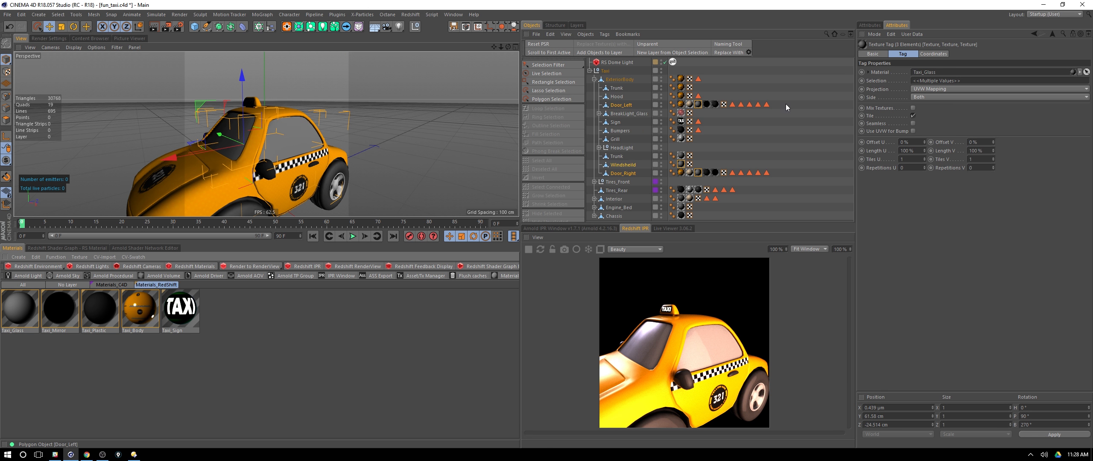
# Apply the Glass preset to the Taxi_Glass material and set its diffuse weight to 0.125
pyautogui.click(63, 345)
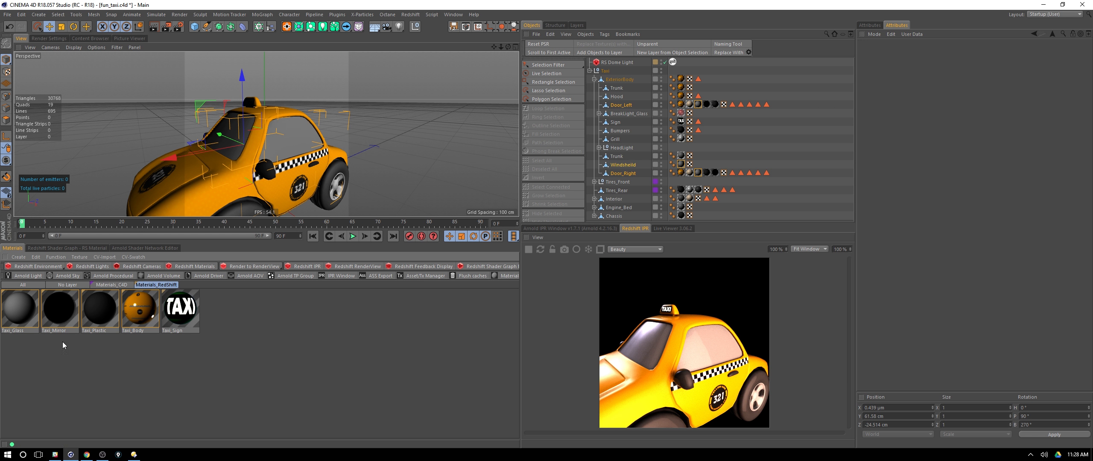
pyautogui.click(19, 307)
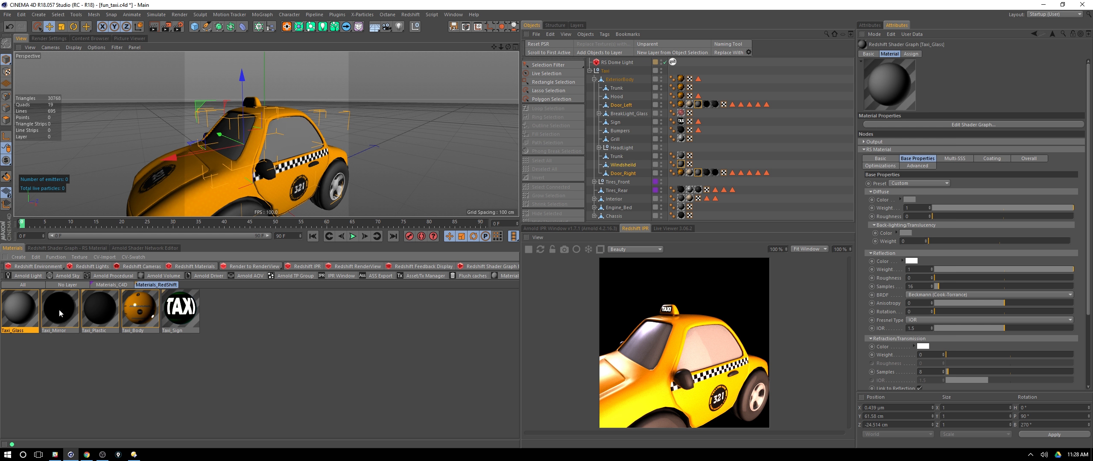
pyautogui.click(919, 183)
pyautogui.click(928, 200)
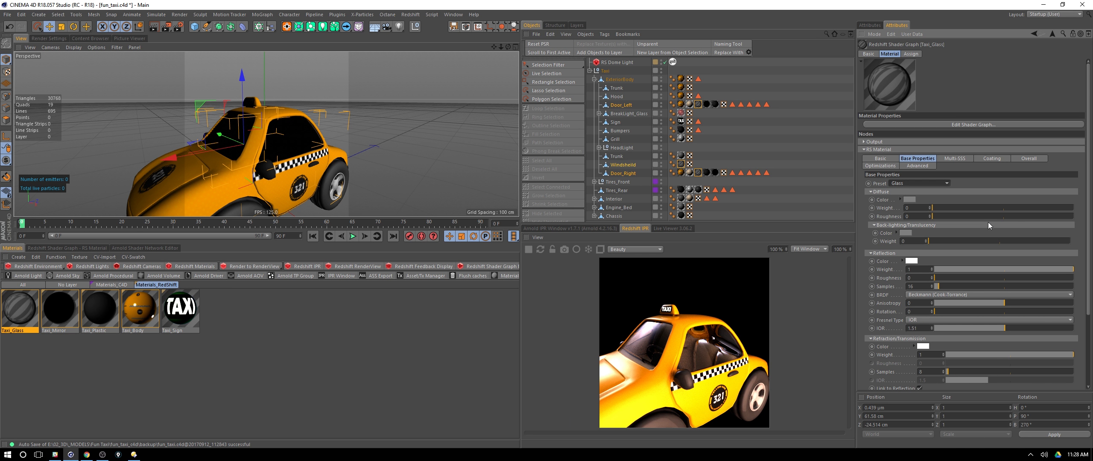
pyautogui.moveTo(936, 210); pyautogui.dragTo(950, 209)
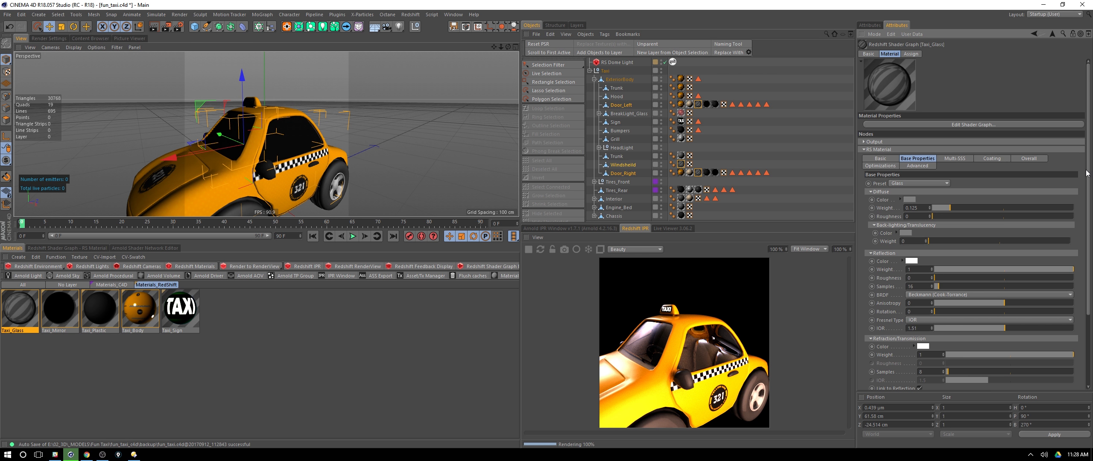
# Set Taxi_Glass's reflection weight to 0.65 and its refraction samples to 32
pyautogui.moveTo(1087, 173); pyautogui.dragTo(1087, 243)
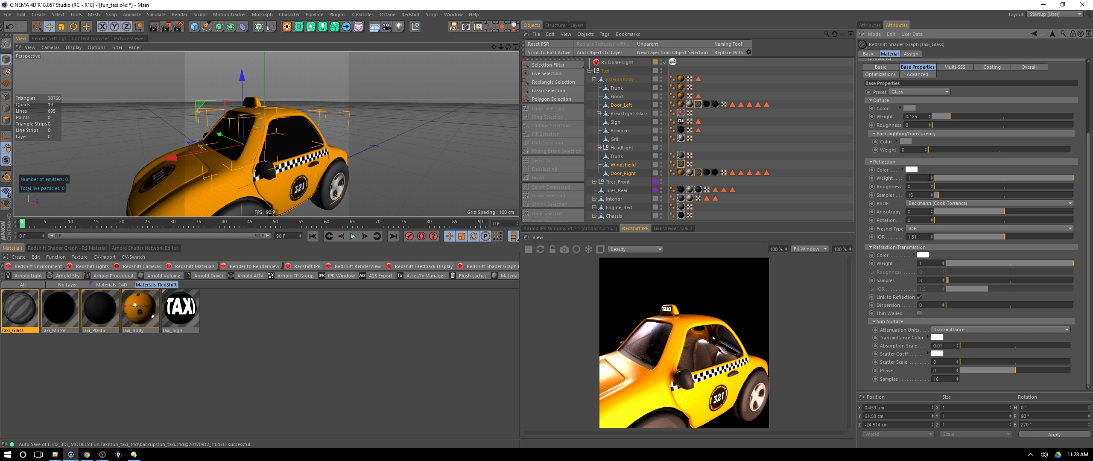
pyautogui.write('.65')
pyautogui.press('Return')
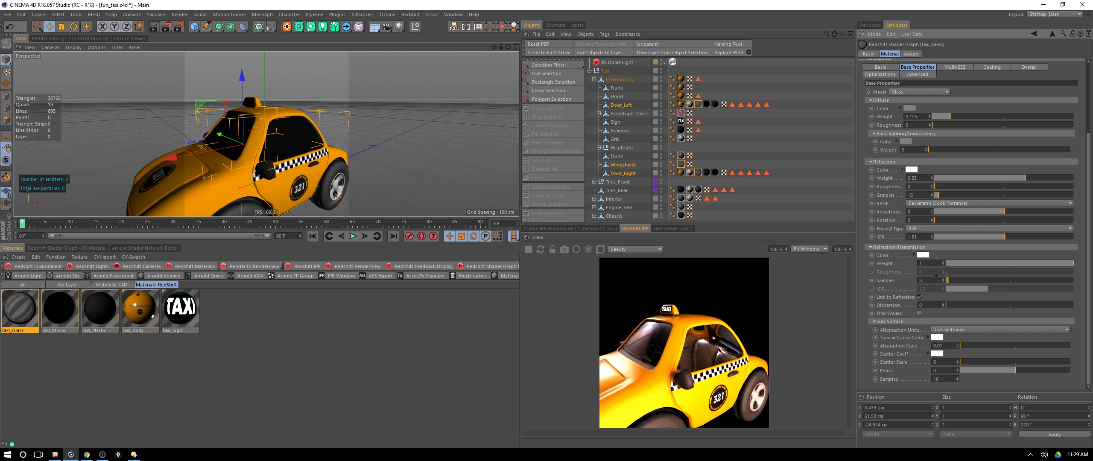
pyautogui.click(920, 281)
pyautogui.write('32')
pyautogui.press('Return')
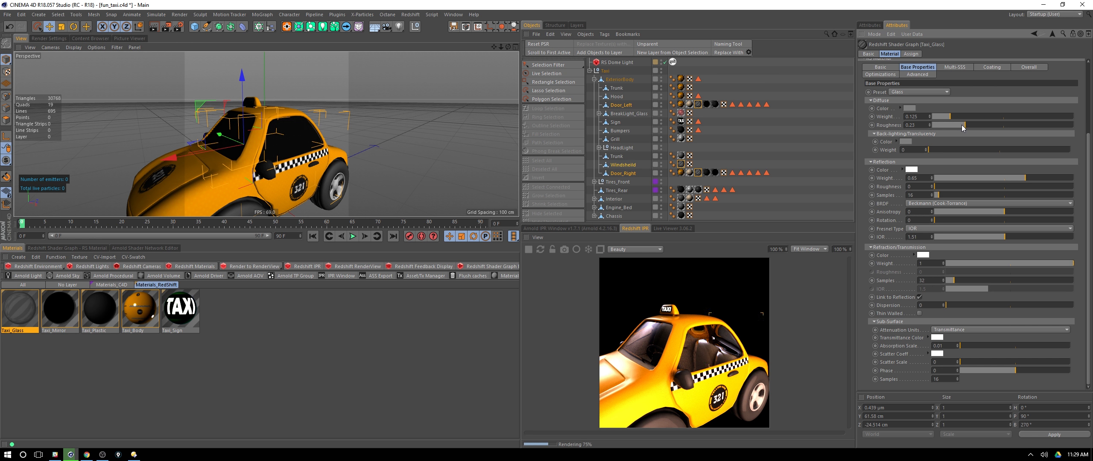
# Set Taxi_Glass's reflection roughness to about 0.395
pyautogui.click(955, 188)
pyautogui.click(970, 186)
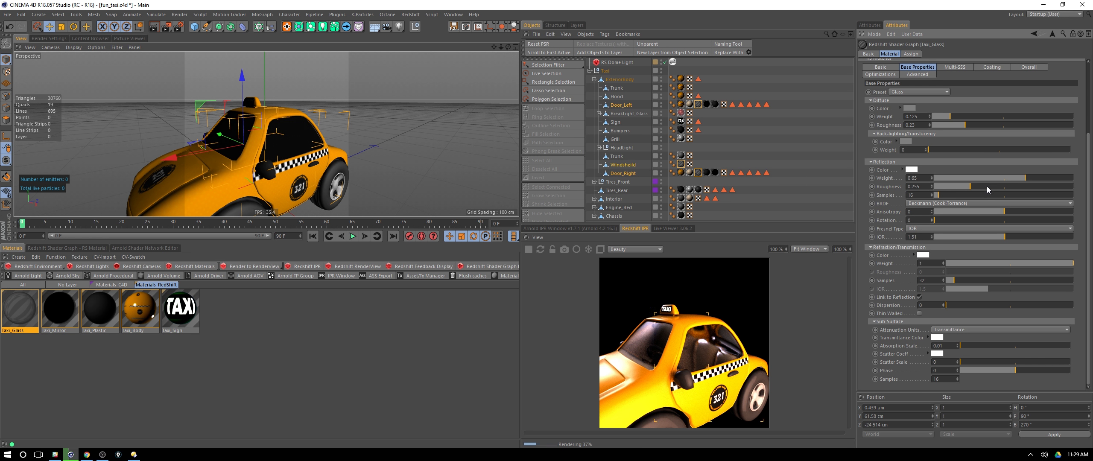
pyautogui.click(990, 187)
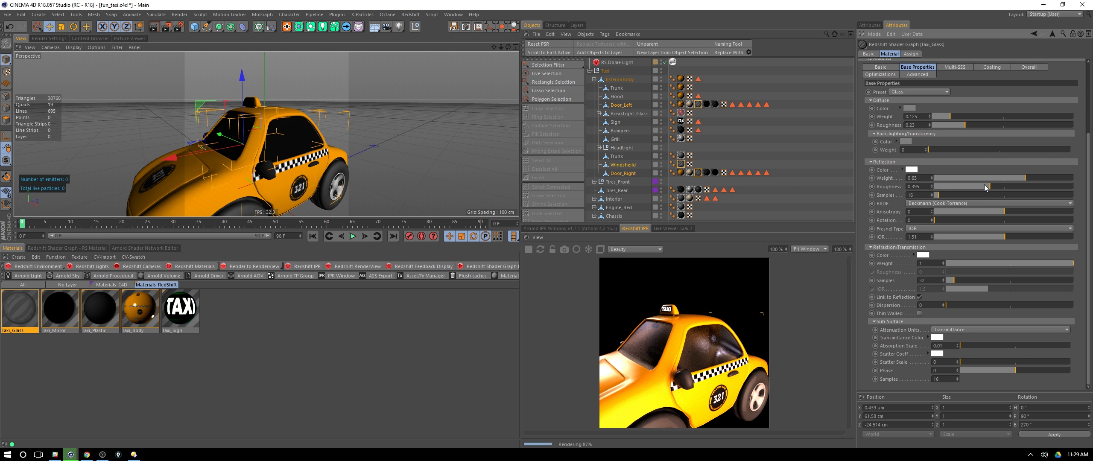
# Set Taxi_Glass's reflection color to a dark grey-cyan with hue 183°, saturation 13% and value 42%
pyautogui.click(912, 171)
pyautogui.click(934, 167)
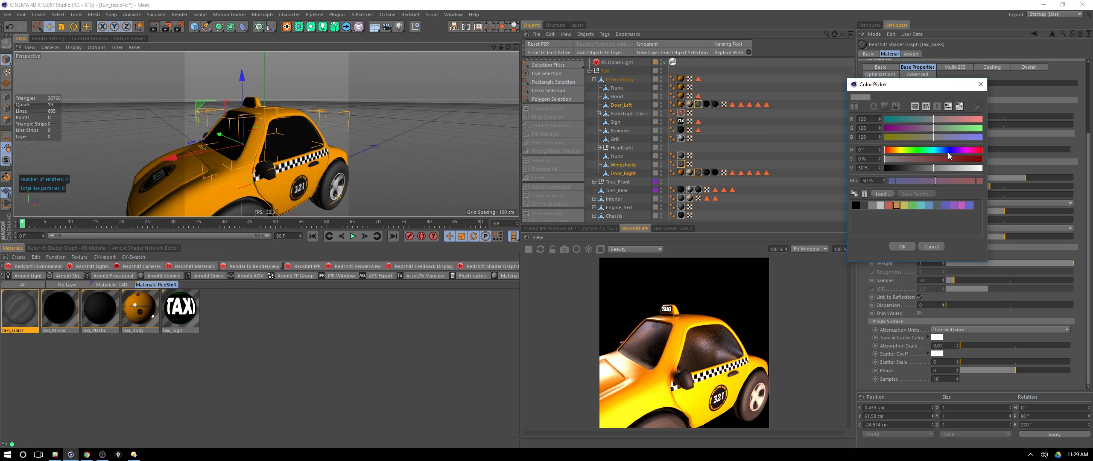
pyautogui.click(934, 150)
pyautogui.click(897, 160)
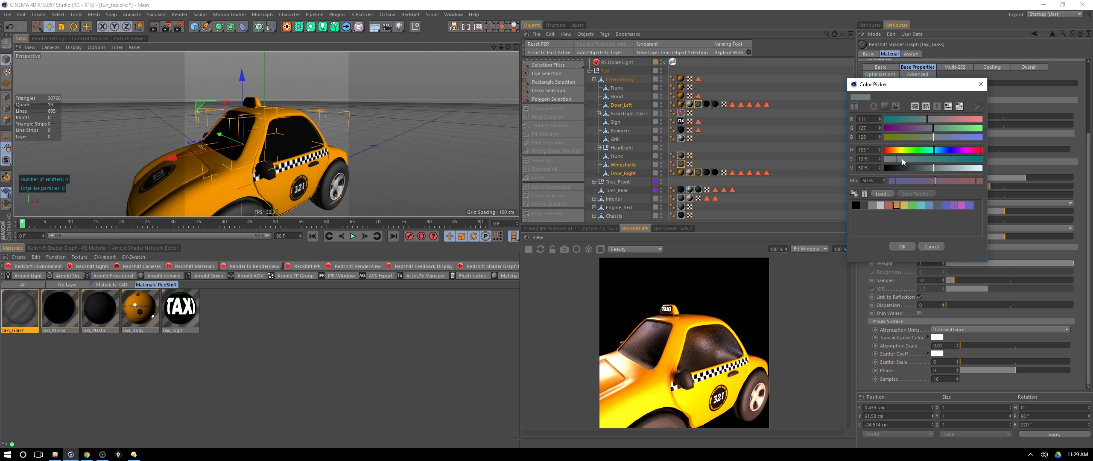
pyautogui.click(915, 168)
pyautogui.click(925, 168)
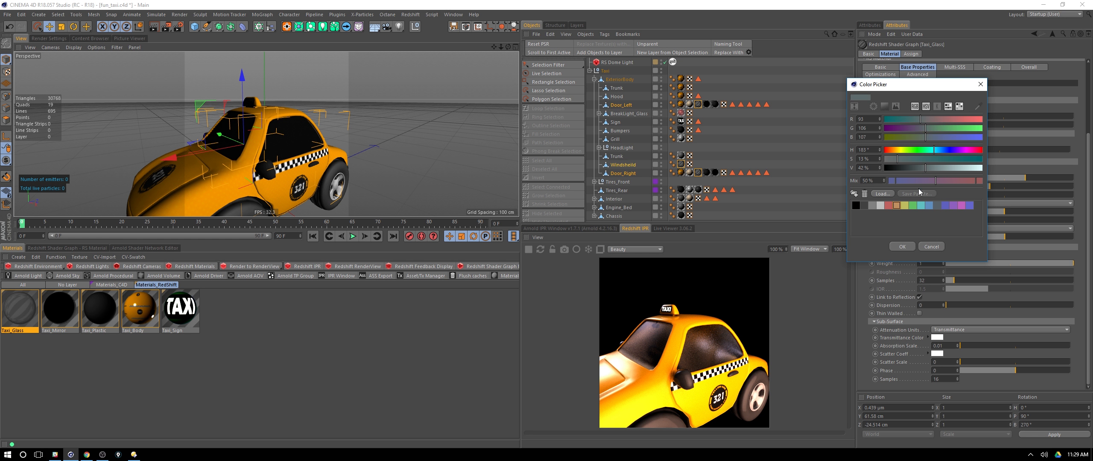
pyautogui.click(902, 246)
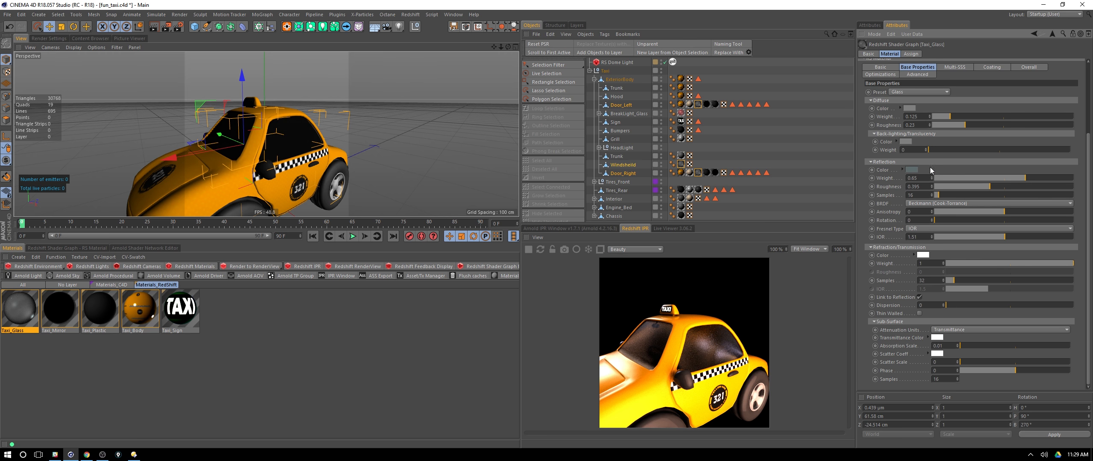
# Set both the reflection samples and the refraction samples of Taxi_Glass to 128
pyautogui.keyDown('alt'); pyautogui.moveTo(323, 182); pyautogui.dragTo(301, 139); pyautogui.keyUp('alt')
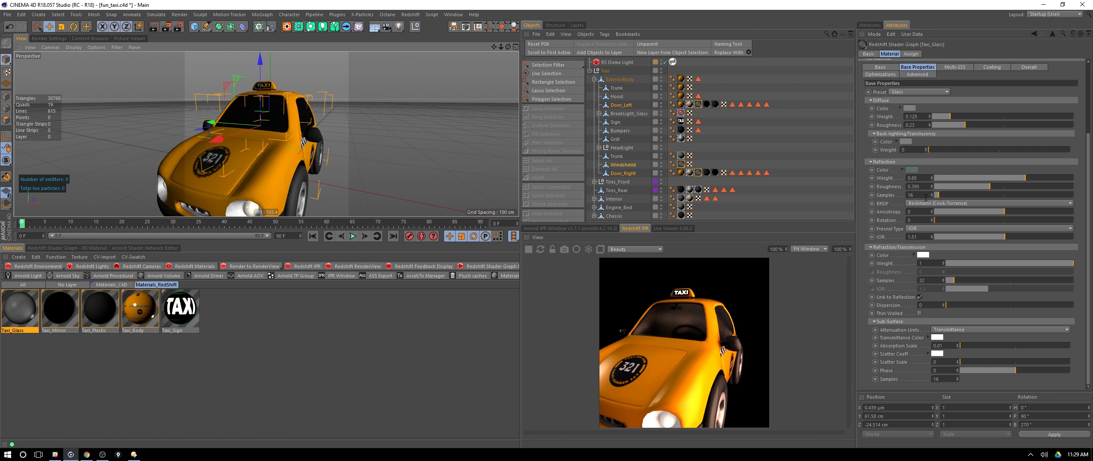
pyautogui.write('128')
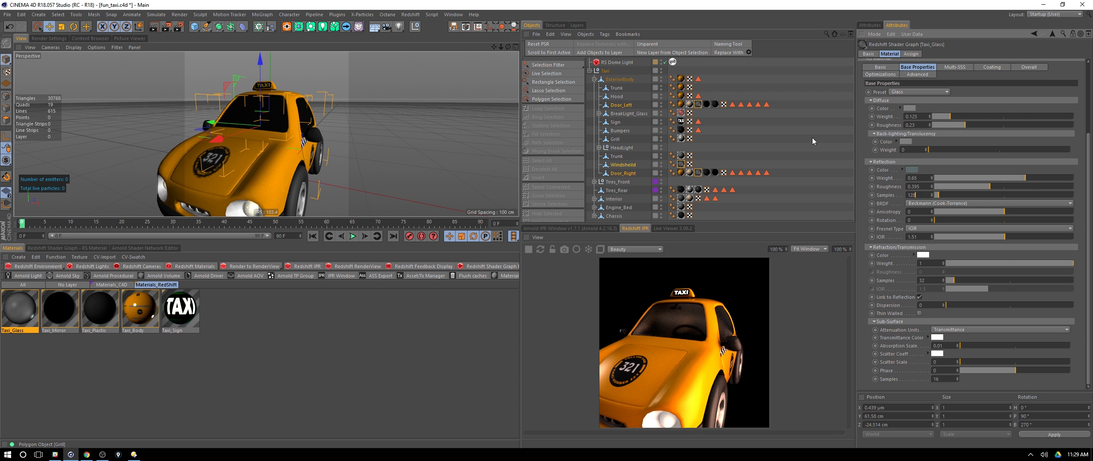
pyautogui.press('Return')
pyautogui.click(925, 281)
pyautogui.write('128')
pyautogui.press('Return')
# Set Redshift's unified sampling to a minimum of 16 and a maximum of 32 samples, and enable Show Samples
pyautogui.click(49, 38)
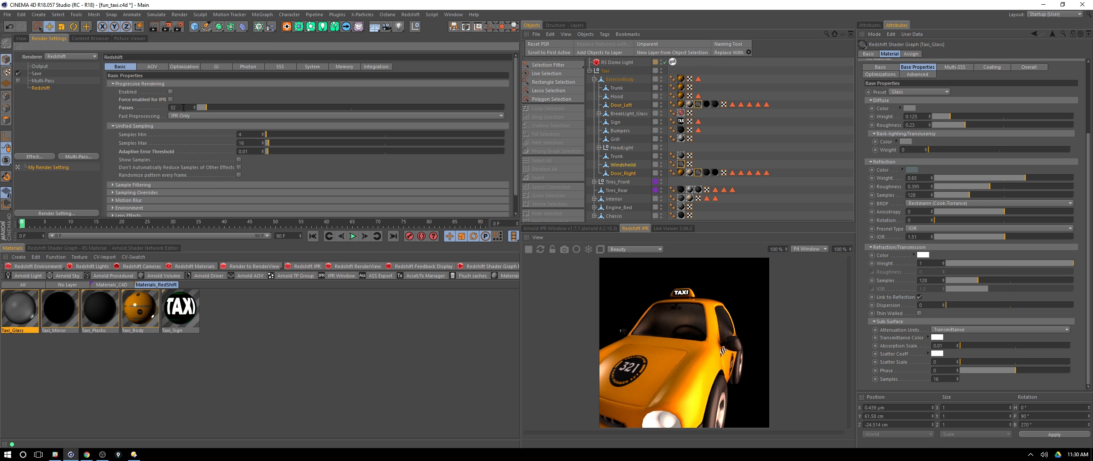
pyautogui.doubleClick(243, 134)
pyautogui.press('Tab')
pyautogui.write('32')
pyautogui.press('Return')
pyautogui.click(239, 159)
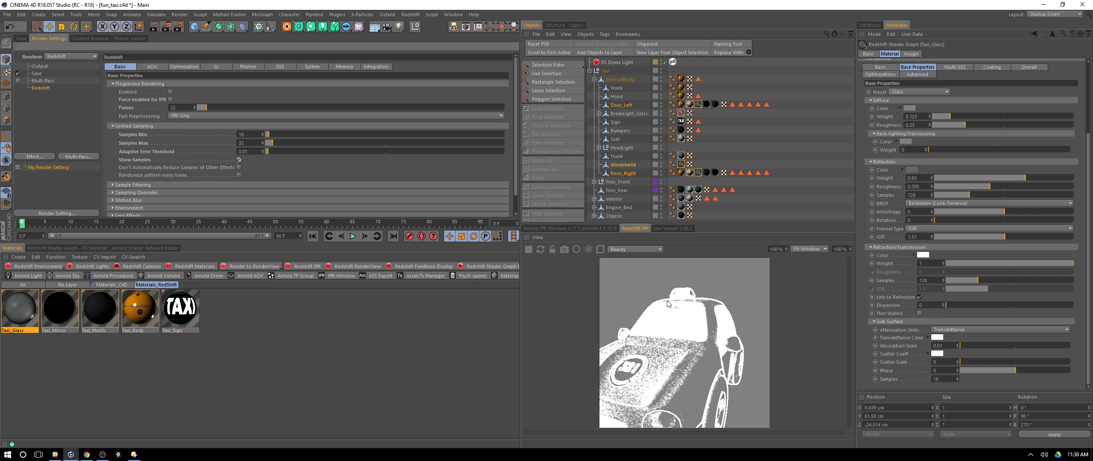
# Enable the reflection sampling override in the Redshift render settings, using Scale mode with a samples scale of 4
pyautogui.click(189, 105)
pyautogui.scroll(-2, 516, 148)
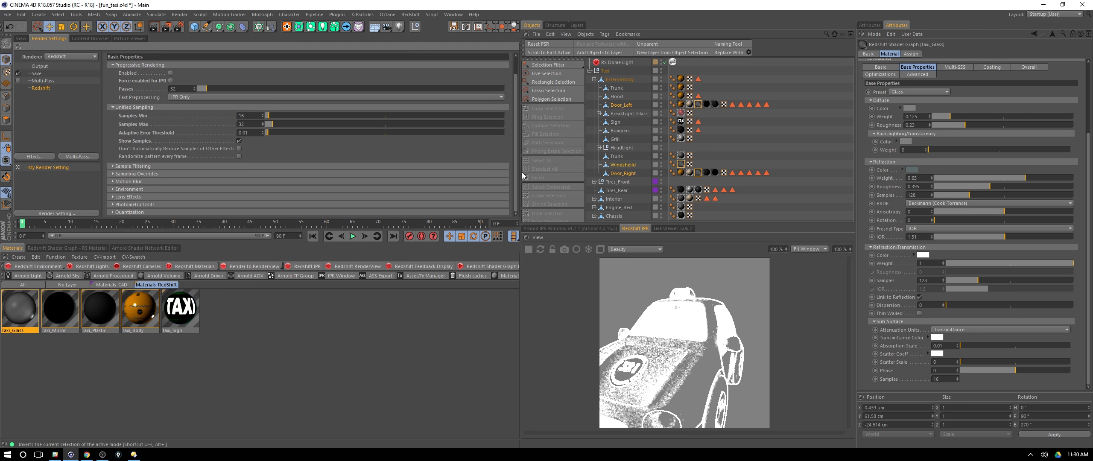
pyautogui.click(114, 175)
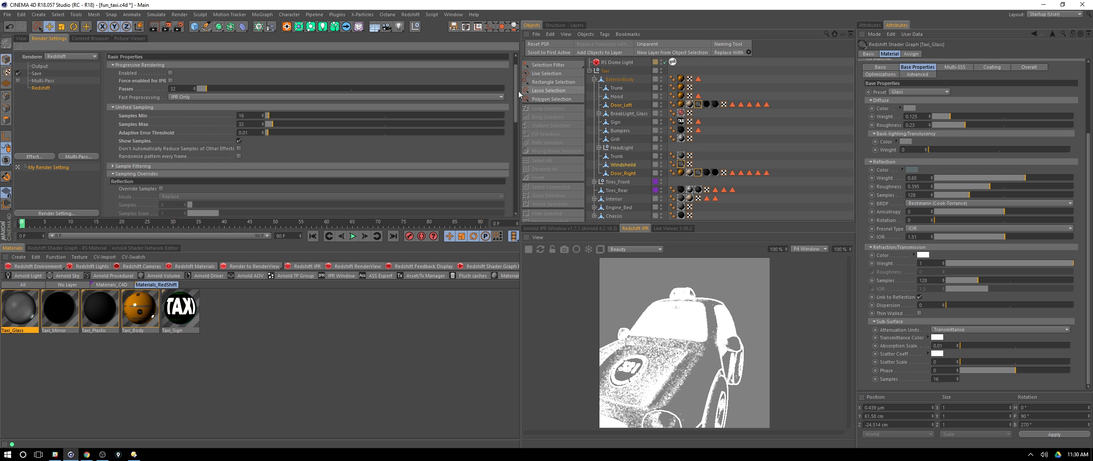
pyautogui.scroll(-3, 517, 109)
pyautogui.scroll(-4, 518, 108)
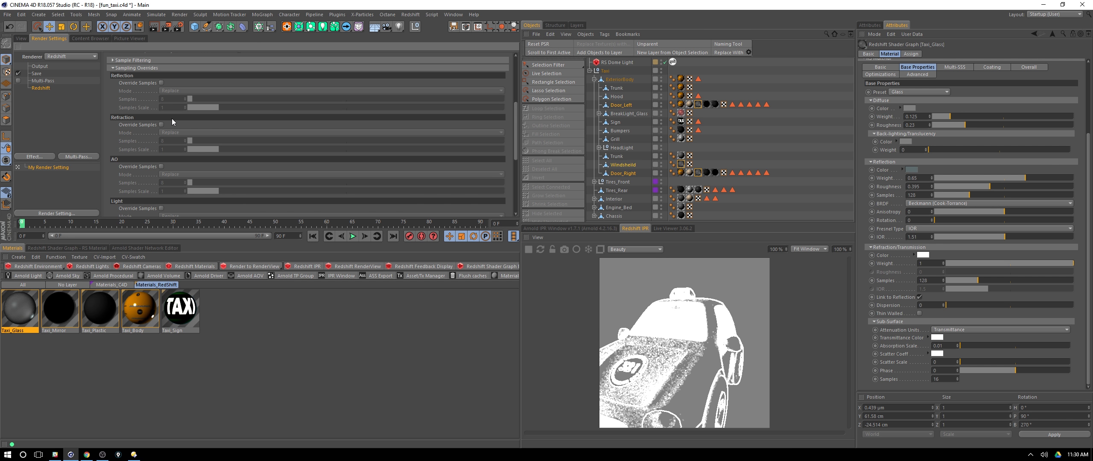
pyautogui.click(161, 83)
pyautogui.click(204, 91)
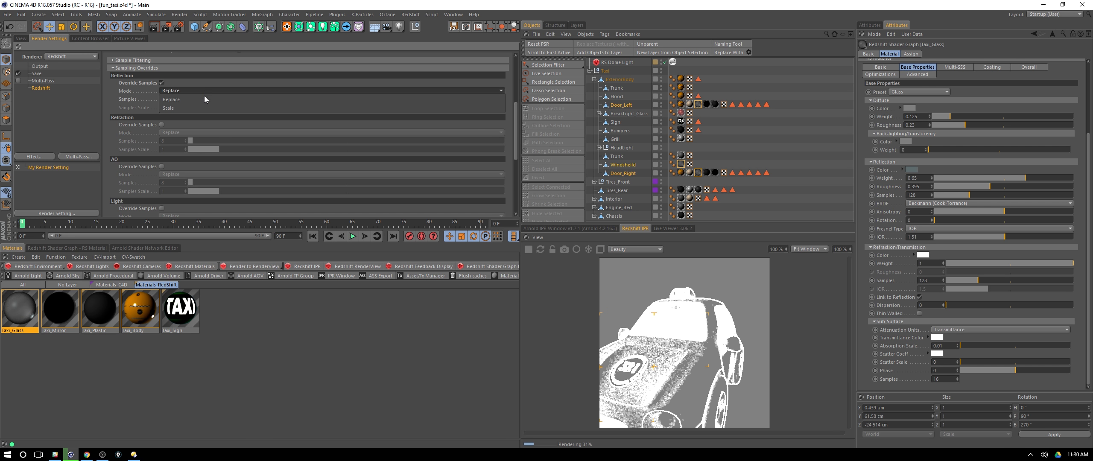
pyautogui.click(204, 96)
pyautogui.press('Tab')
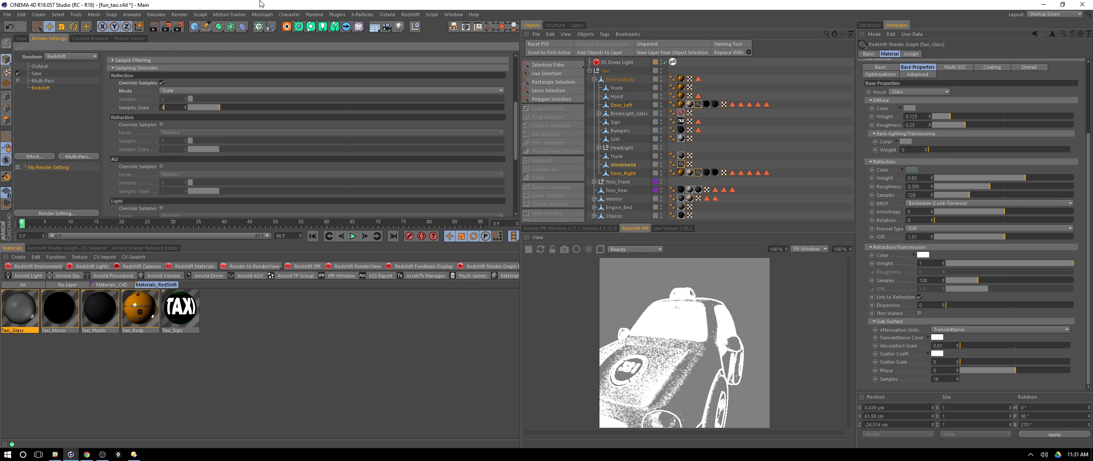
pyautogui.press('Return')
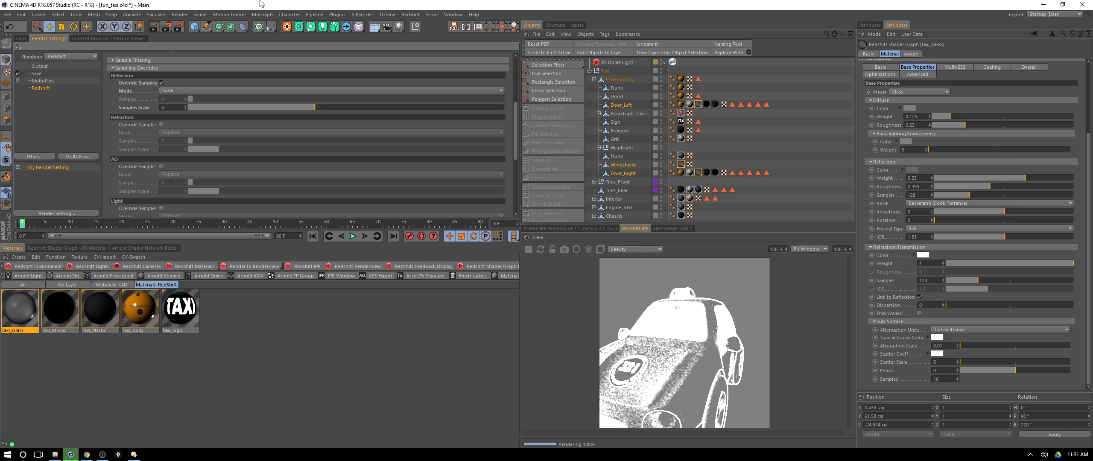
# Enable the refraction sampling override in the Redshift render settings, using Scale mode with a samples scale of 8
pyautogui.click(161, 125)
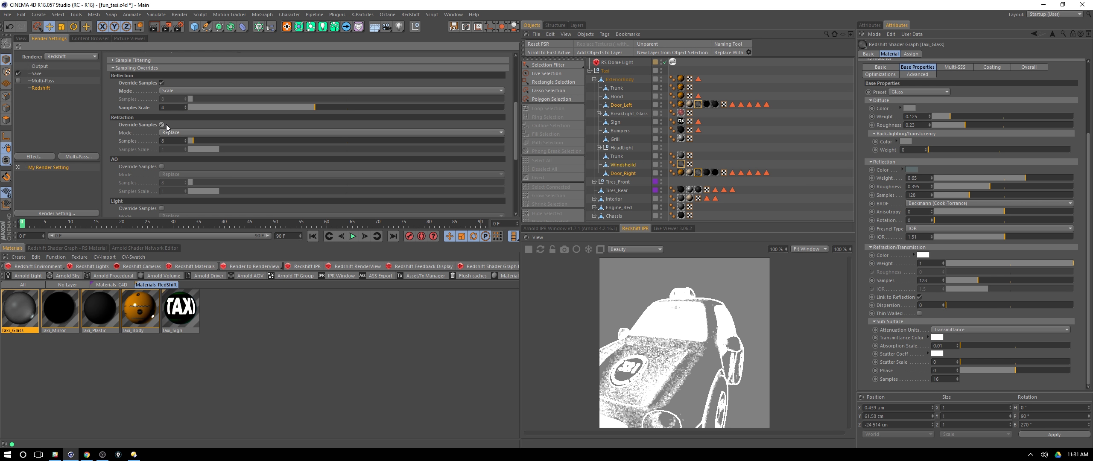
pyautogui.click(185, 134)
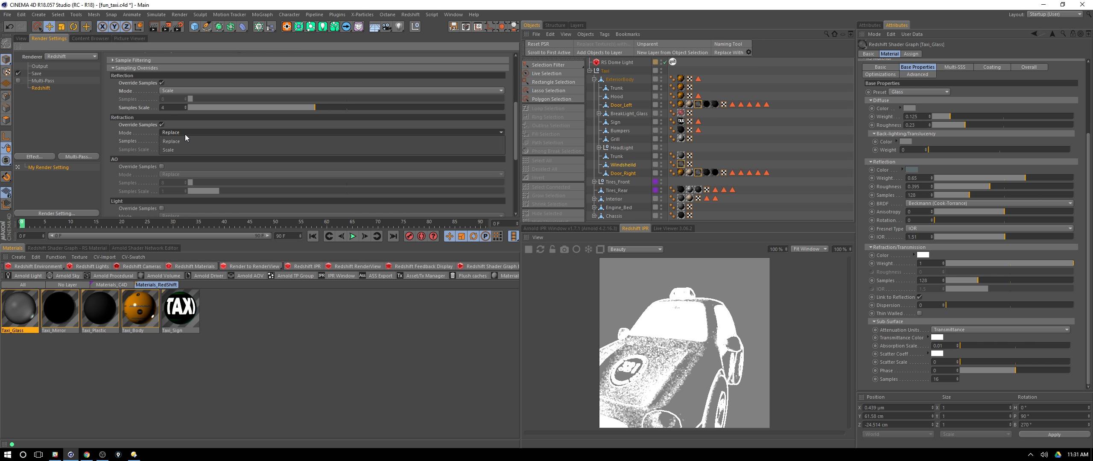
pyautogui.click(186, 150)
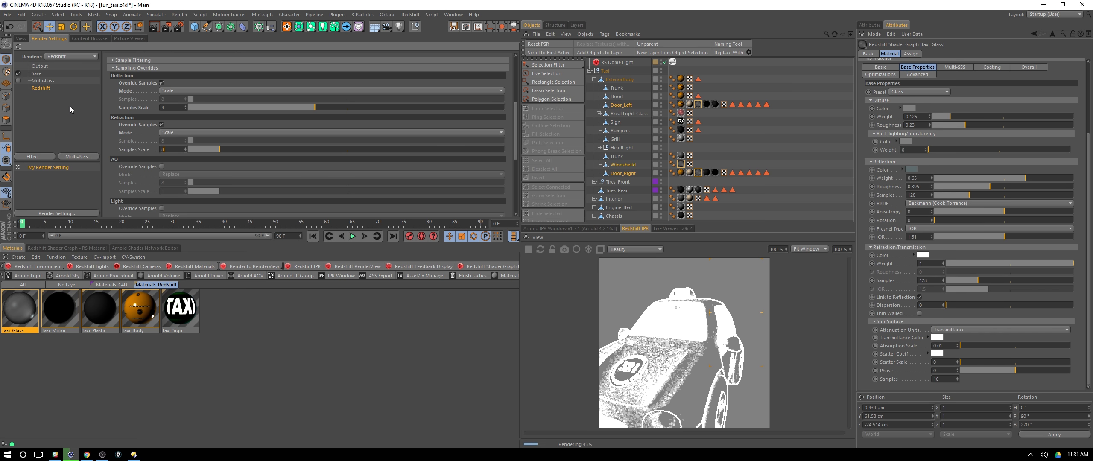
pyautogui.write('8')
pyautogui.press('Return')
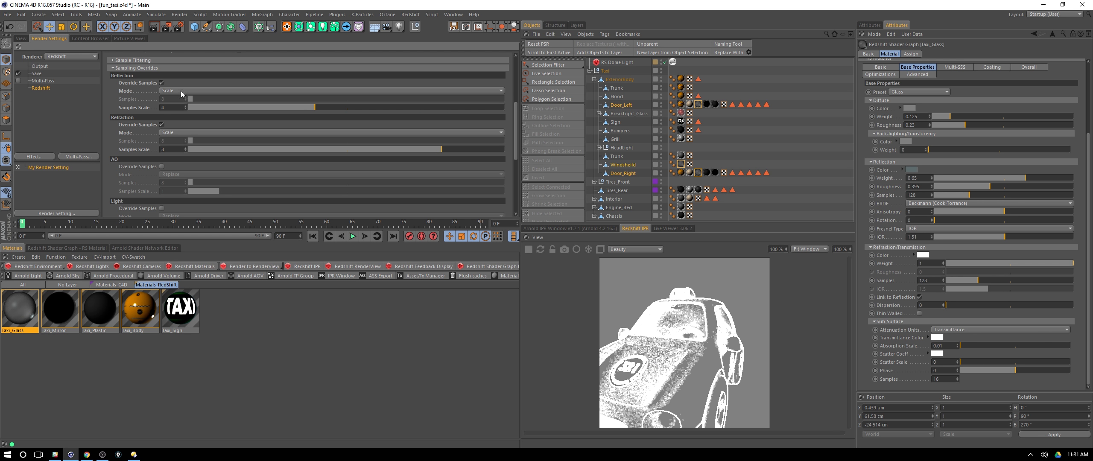
# Turn off the reflection sampling override and disable Show Samples in the Redshift render settings
pyautogui.click(162, 83)
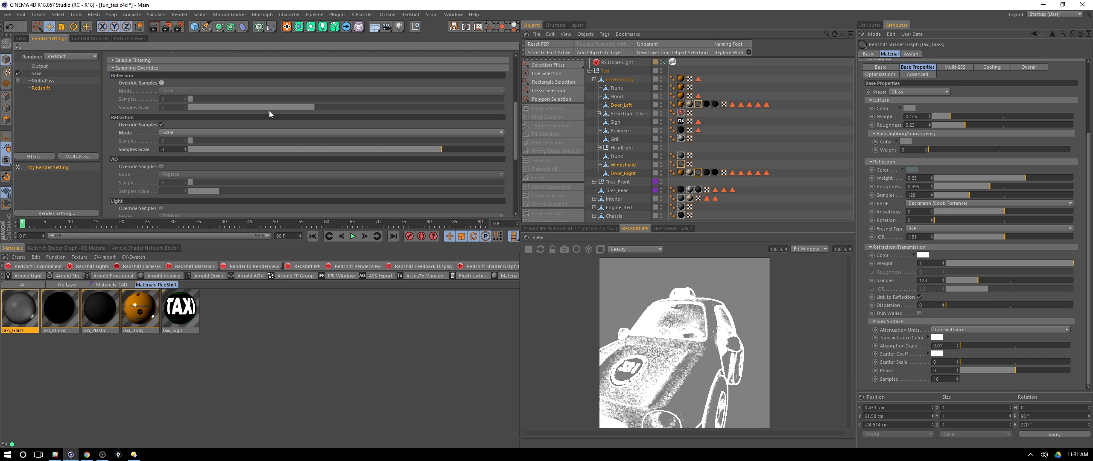
pyautogui.click(24, 37)
pyautogui.click(49, 39)
pyautogui.scroll(5, 233, 158)
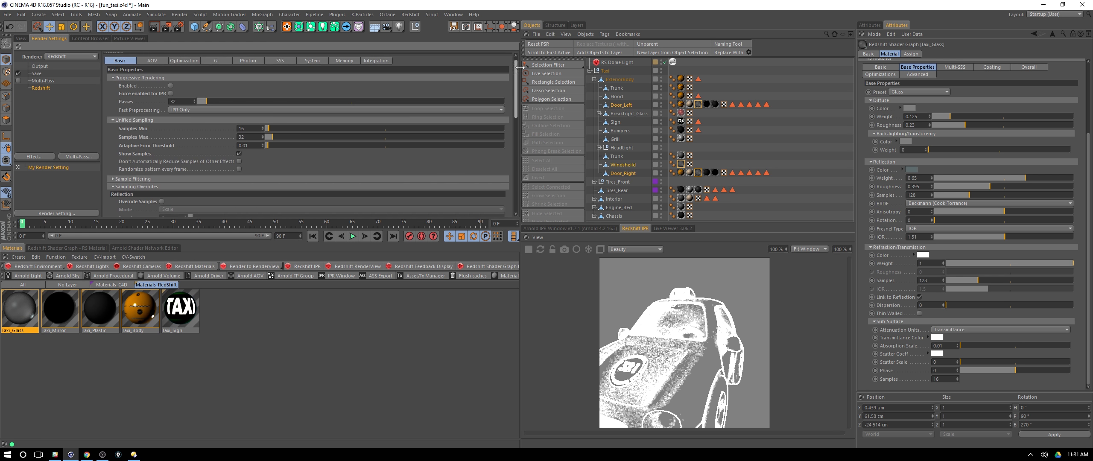
pyautogui.click(238, 155)
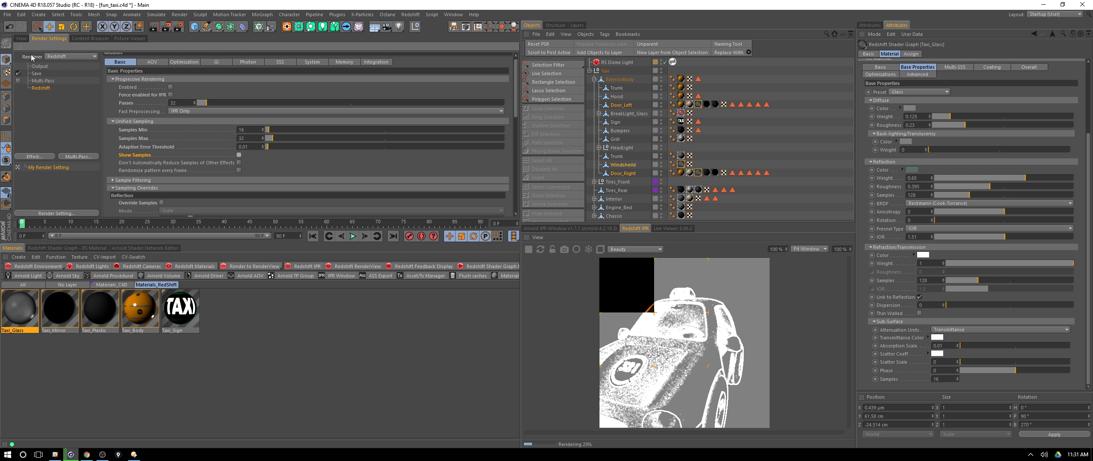
# Set the reflection IOR of Taxi_Glass to 1.49 and save the scene
pyautogui.click(26, 38)
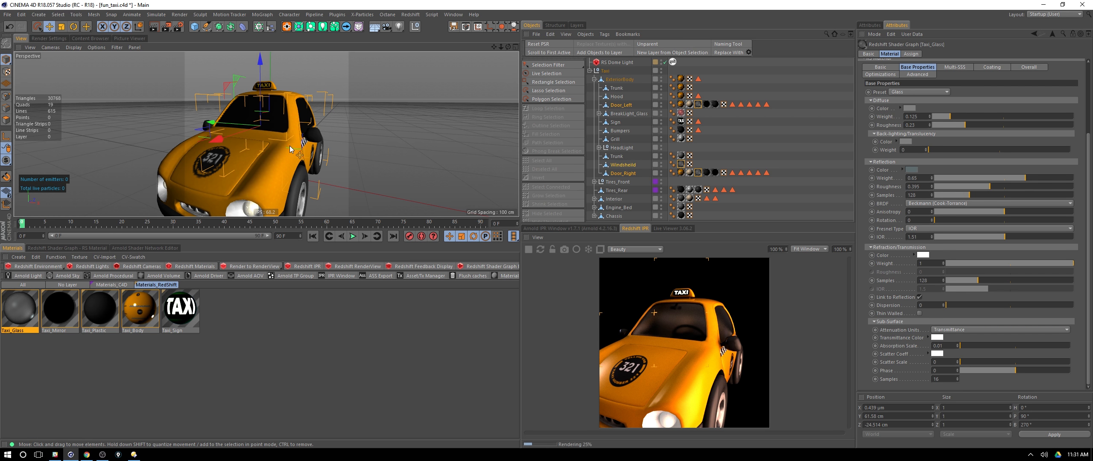
pyautogui.scroll(-5, 282, 147)
pyautogui.keyDown('alt'); pyautogui.moveTo(266, 136); pyautogui.dragTo(261, 160); pyautogui.keyUp('alt')
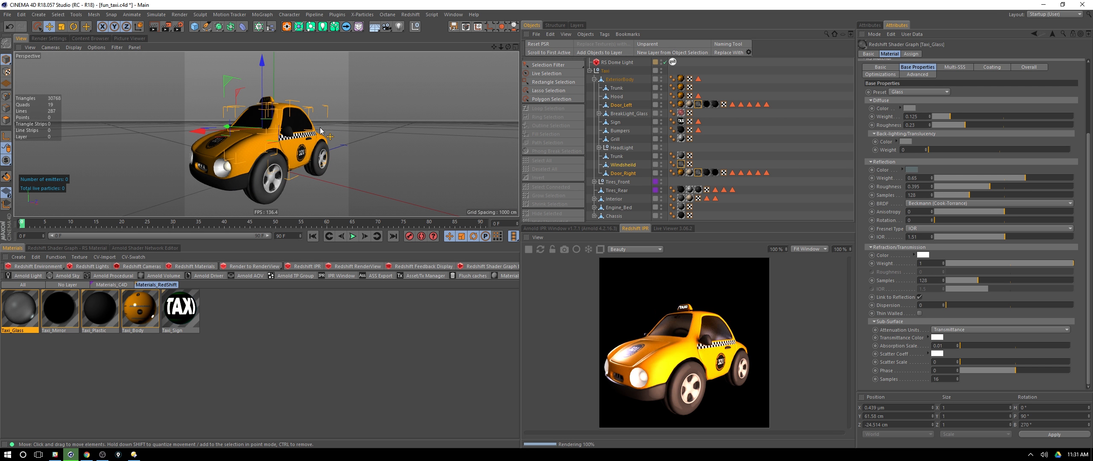
pyautogui.keyDown('alt'); pyautogui.moveTo(297, 121); pyautogui.dragTo(242, 145); pyautogui.keyUp('alt')
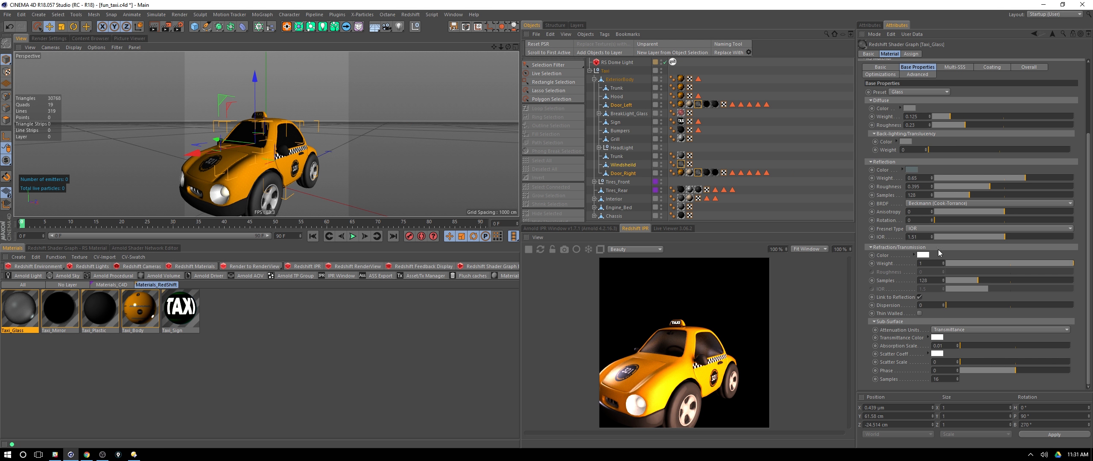
pyautogui.moveTo(928, 234); pyautogui.dragTo(878, 206)
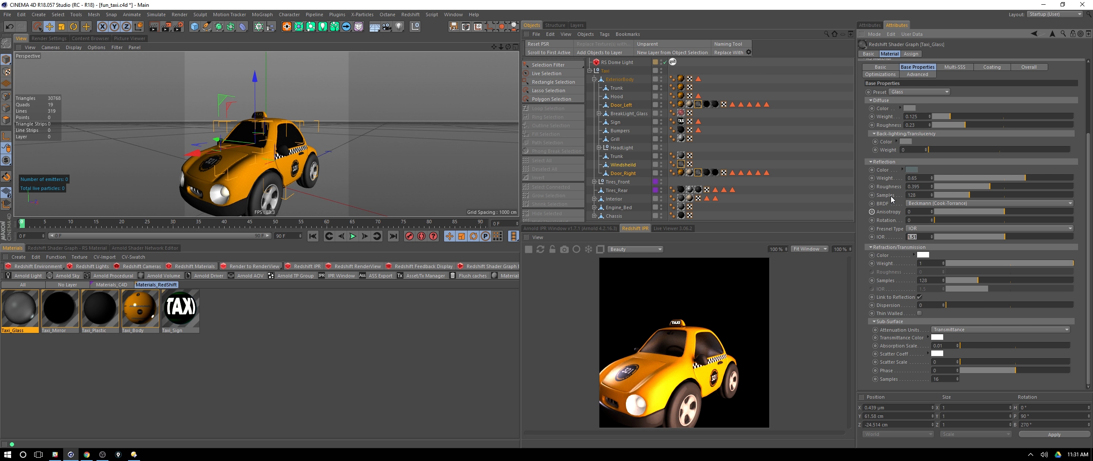
pyautogui.write('1.49')
pyautogui.middleClick(276, 160)
pyautogui.middleClick(235, 120)
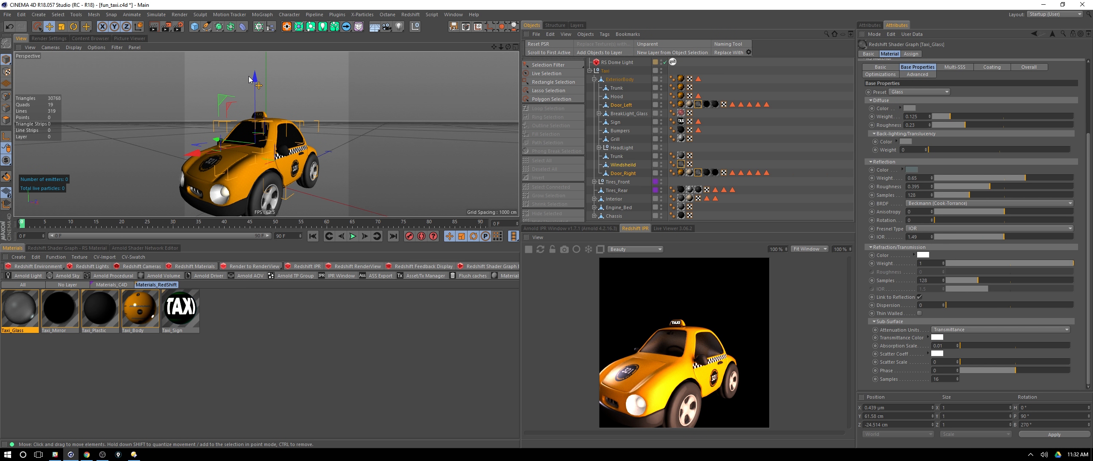
pyautogui.hotkey('ctrl', 's')
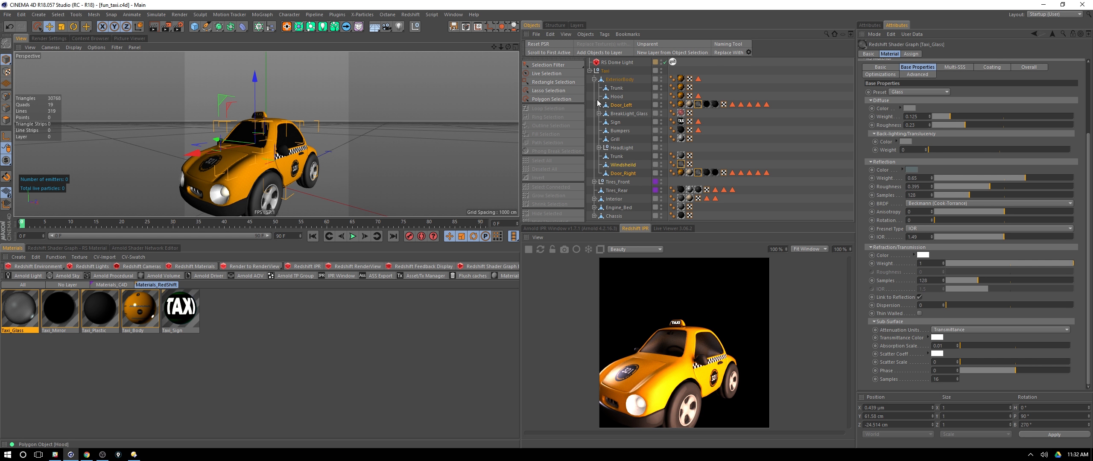
# Replace the material on the first and third texture tags of both front tires and Tires_Rear with Taxi_Plastic
pyautogui.click(594, 80)
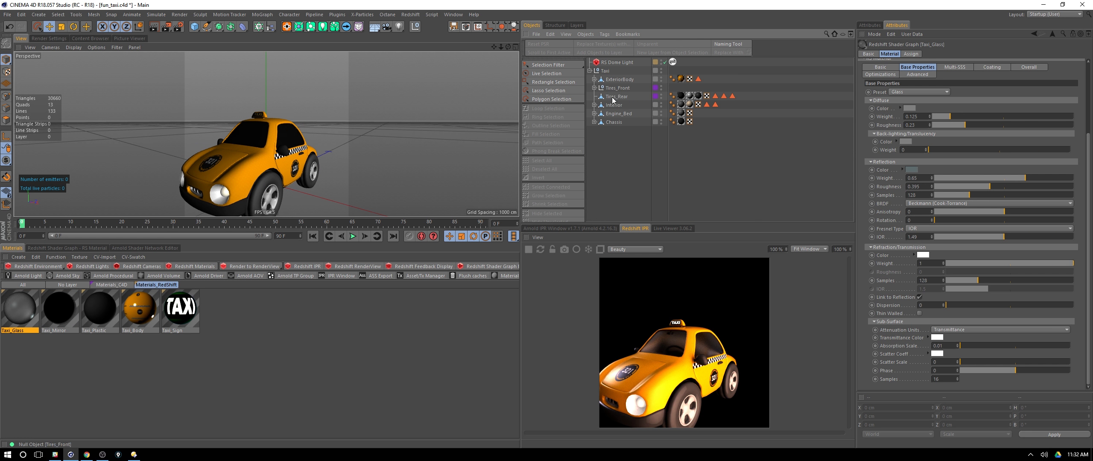
pyautogui.click(620, 88)
pyautogui.click(594, 87)
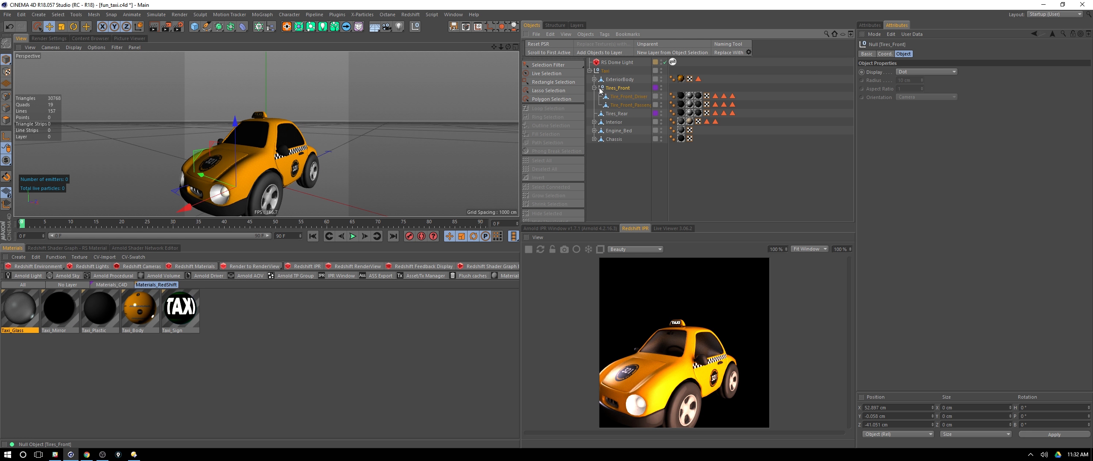
pyautogui.click(676, 94)
pyautogui.click(681, 96)
pyautogui.keyDown('shift'); pyautogui.click(681, 105); pyautogui.keyUp('shift')
pyautogui.keyDown('shift'); pyautogui.click(682, 113); pyautogui.keyUp('shift')
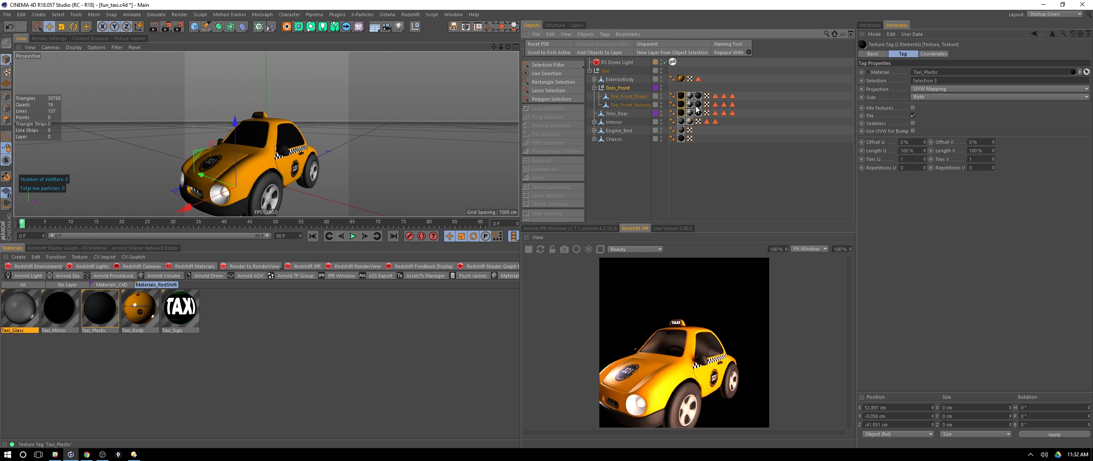
pyautogui.keyDown('shift'); pyautogui.click(698, 96); pyautogui.keyUp('shift')
pyautogui.keyDown('shift'); pyautogui.click(698, 104); pyautogui.keyUp('shift')
pyautogui.keyDown('shift'); pyautogui.click(698, 112); pyautogui.keyUp('shift')
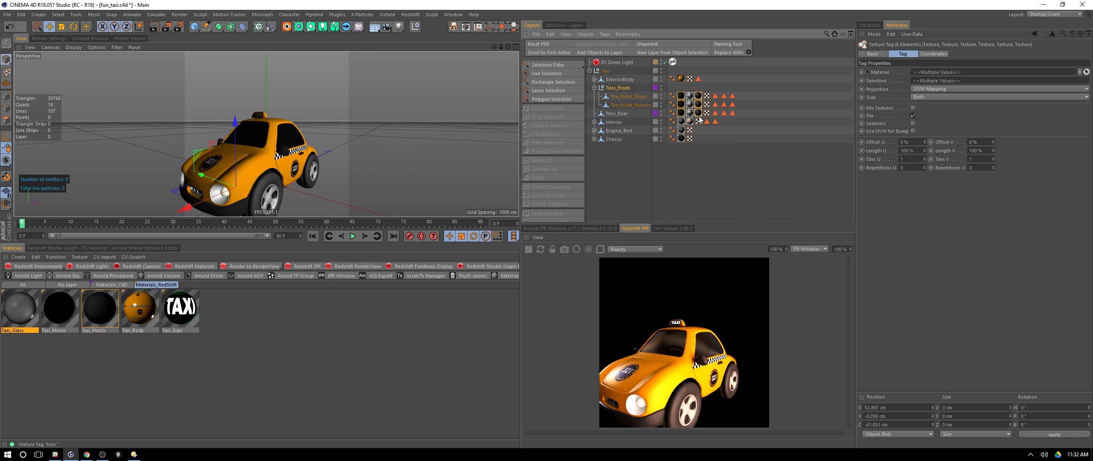
pyautogui.moveTo(93, 312); pyautogui.dragTo(698, 96)
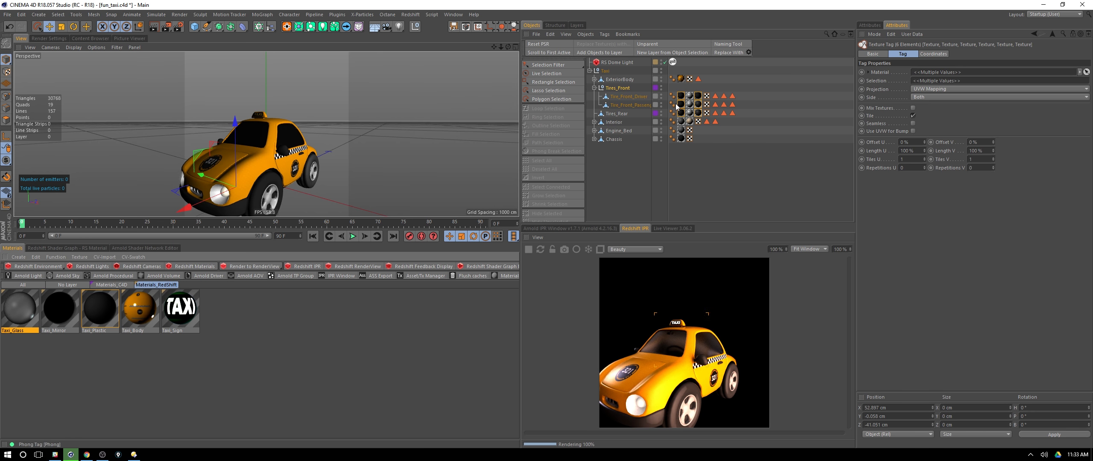
pyautogui.click(730, 149)
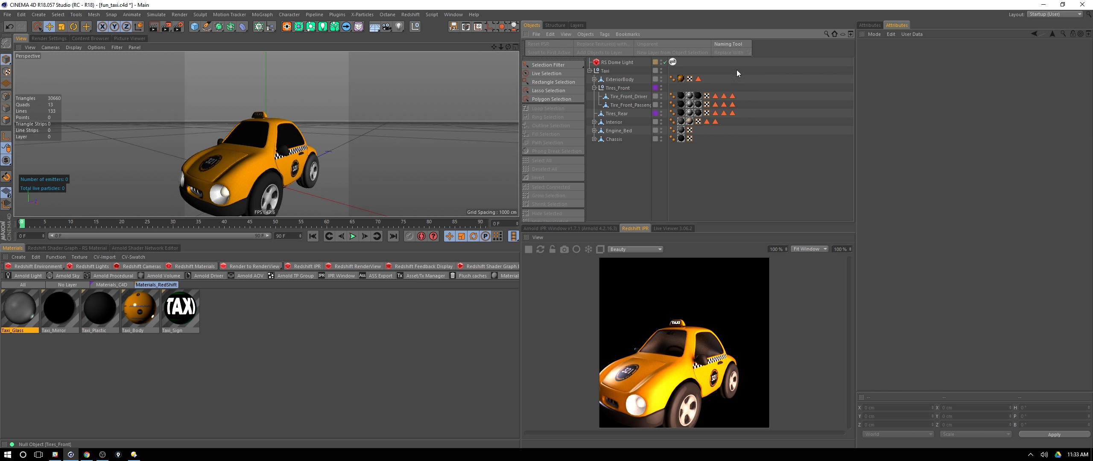
pyautogui.click(691, 96)
pyautogui.click(699, 96)
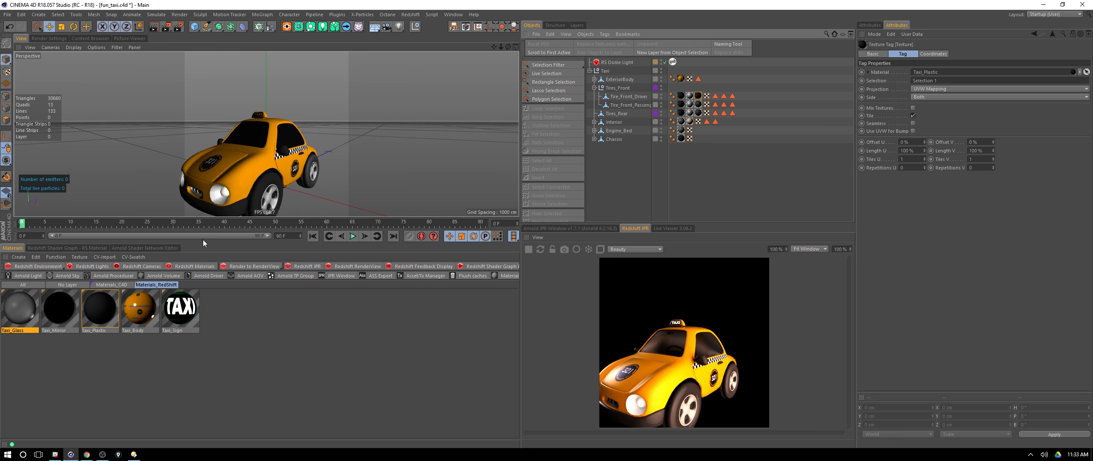
# Enlarge the viewport area and check the output size in the render settings
pyautogui.moveTo(204, 242); pyautogui.dragTo(204, 300)
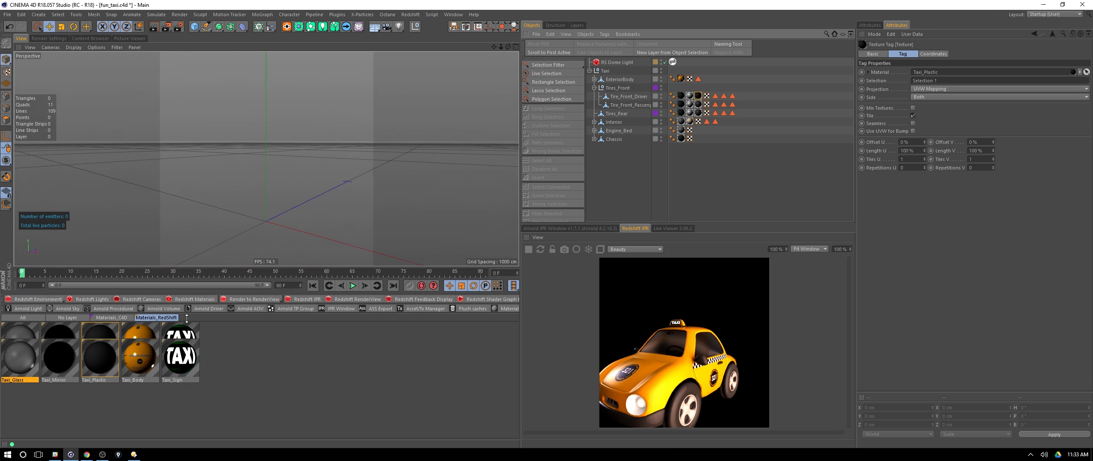
pyautogui.click(49, 38)
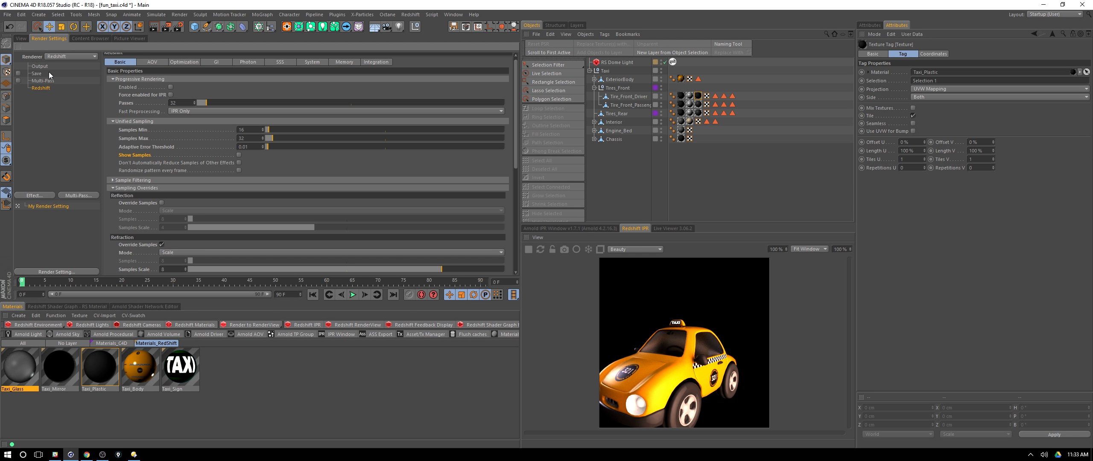
pyautogui.click(40, 67)
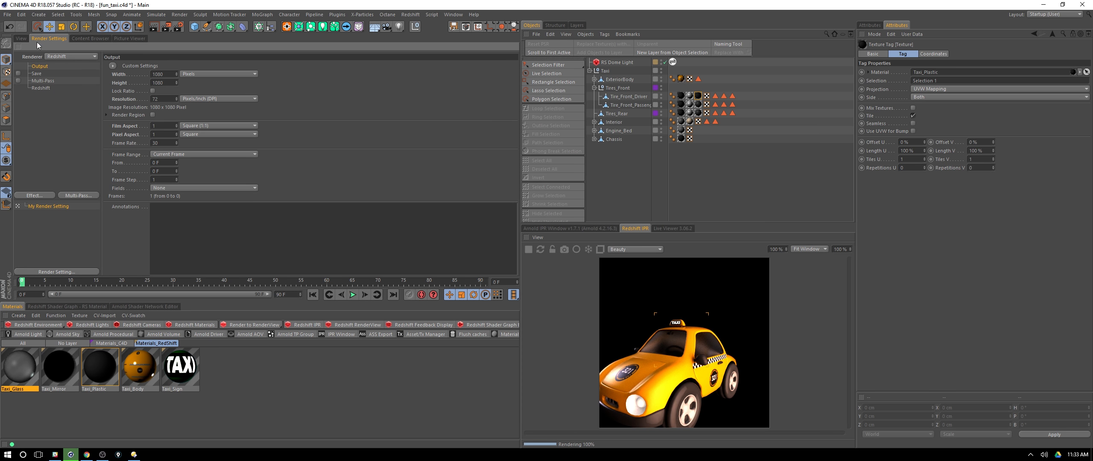
pyautogui.click(21, 38)
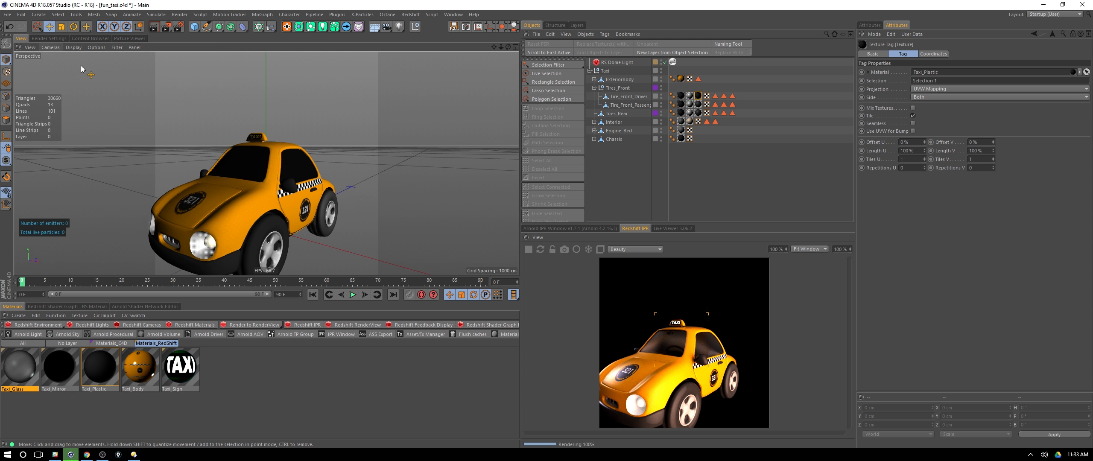
# Add a disc as the ground under the taxi, lowered to about Y -14.1 cm with an outer radius of about 423 cm
pyautogui.scroll(-4, 232, 194)
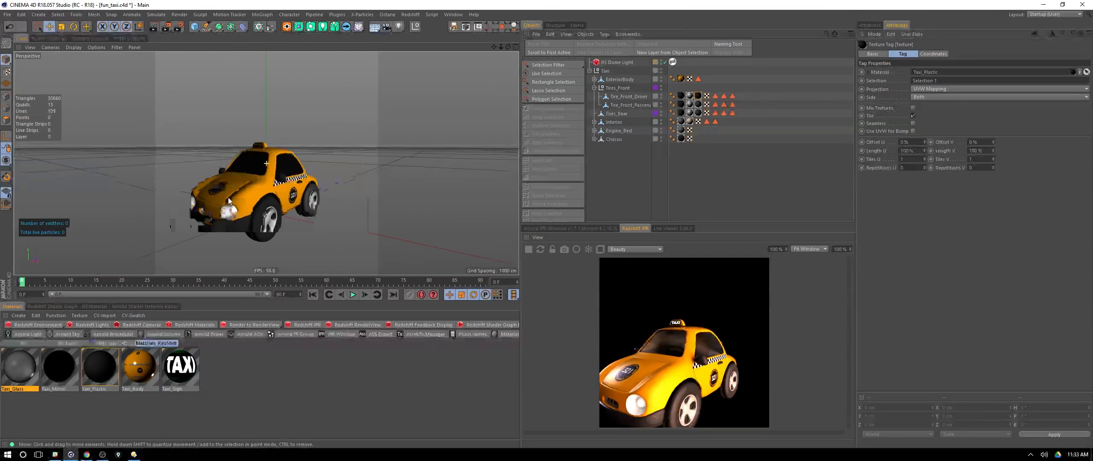
pyautogui.keyDown('alt'); pyautogui.moveTo(284, 195); pyautogui.dragTo(311, 191); pyautogui.keyUp('alt')
pyautogui.keyDown('alt'); pyautogui.moveTo(311, 190); pyautogui.dragTo(301, 180, button='right'); pyautogui.keyUp('alt')
pyautogui.keyDown('alt'); pyautogui.moveTo(301, 180); pyautogui.dragTo(263, 169); pyautogui.keyUp('alt')
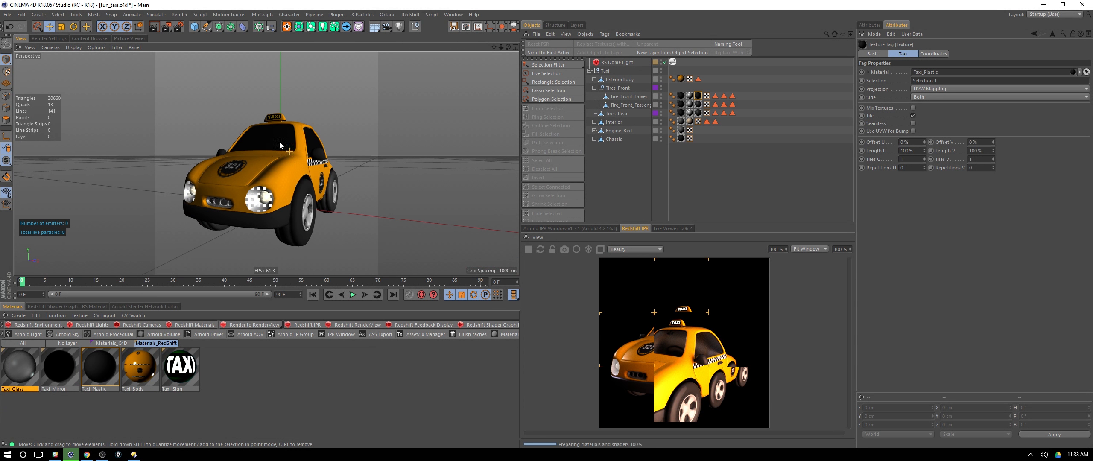
pyautogui.click(194, 26)
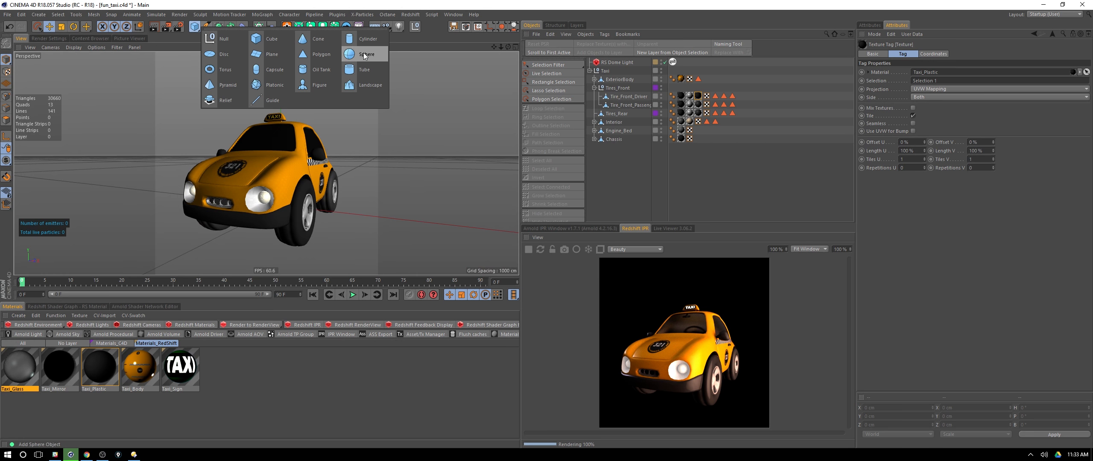
pyautogui.click(210, 54)
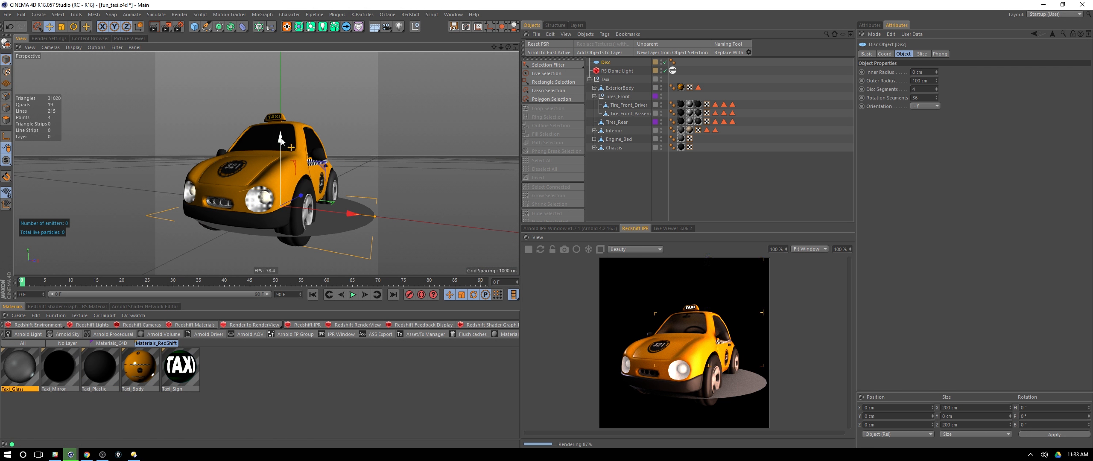
pyautogui.moveTo(278, 148); pyautogui.dragTo(278, 155)
pyautogui.moveTo(375, 231); pyautogui.dragTo(1092, 260)
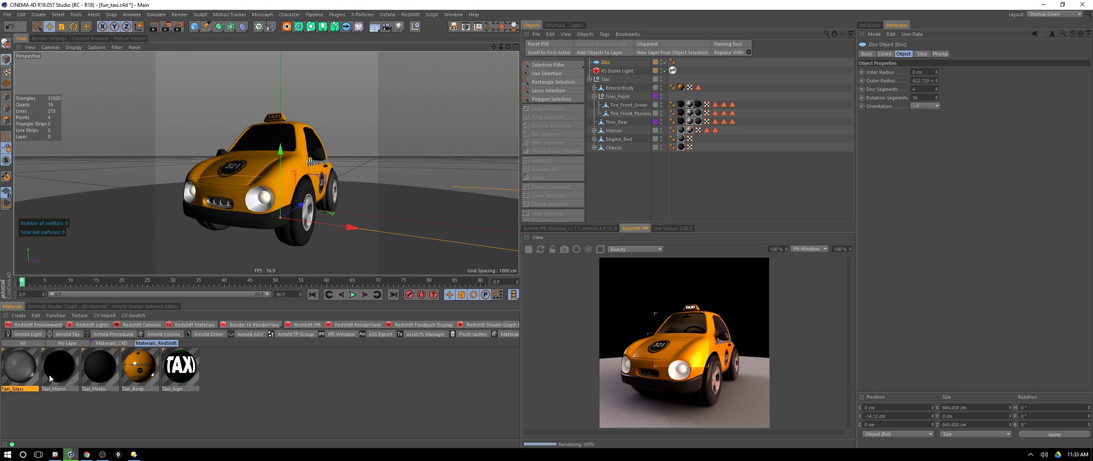
# Apply a dark taxi material to the ground disc below Chassis and raise the disc to about Y -12.8 cm
pyautogui.moveTo(388, 303); pyautogui.dragTo(614, 171)
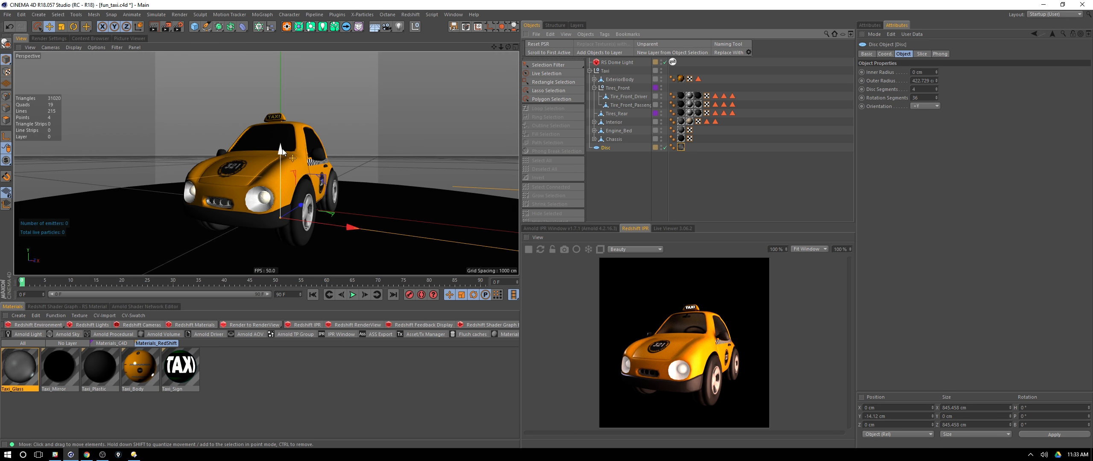
pyautogui.moveTo(282, 149); pyautogui.dragTo(304, 165)
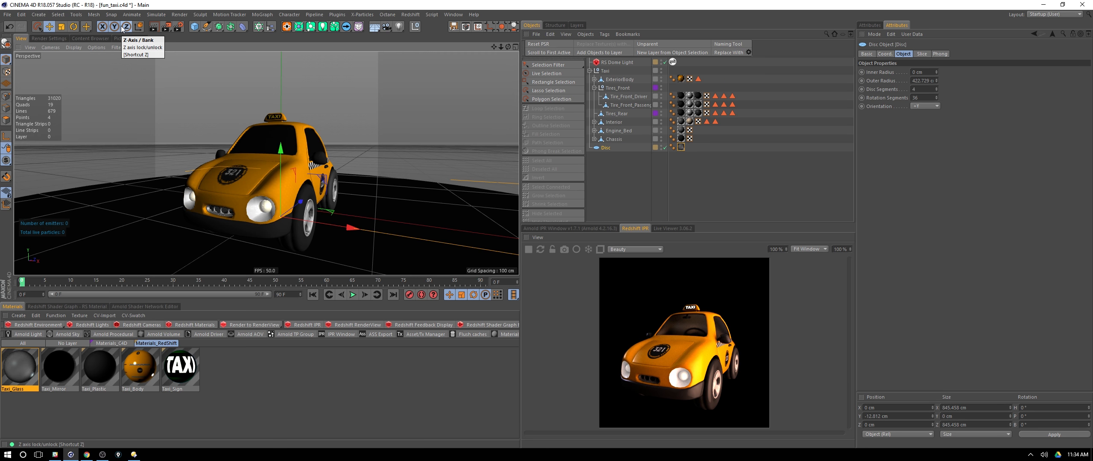
# Review the save, multi-pass and output render settings, and render the taxi scene to the Picture Viewer
pyautogui.click(60, 39)
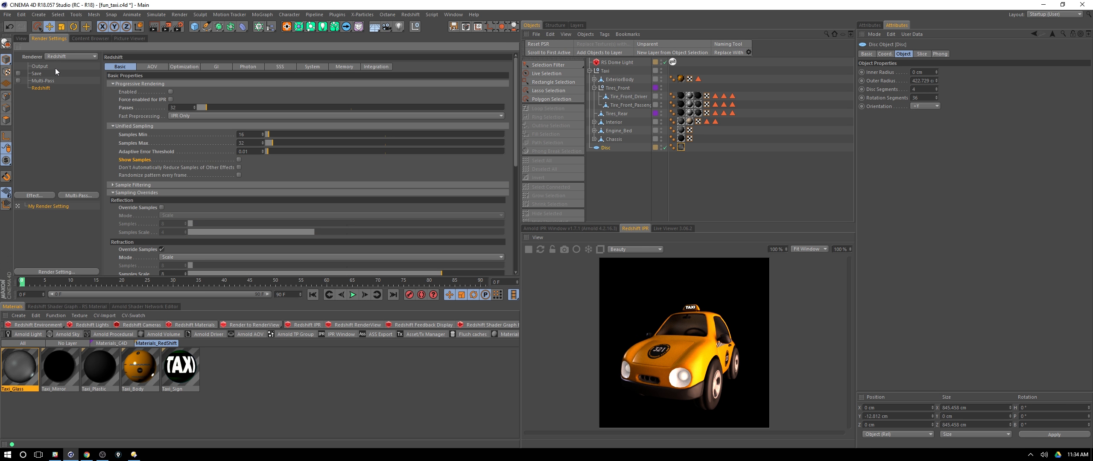
pyautogui.click(42, 74)
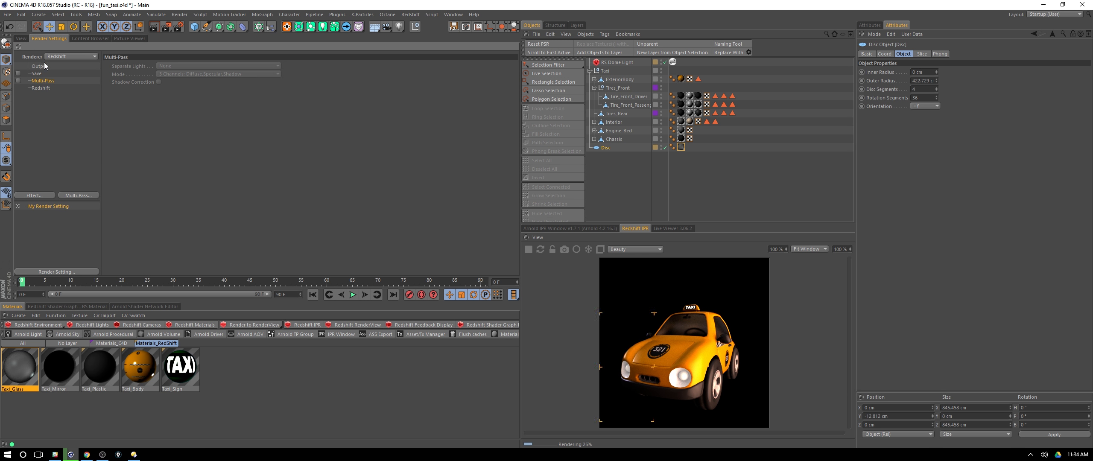
pyautogui.click(41, 67)
pyautogui.click(26, 39)
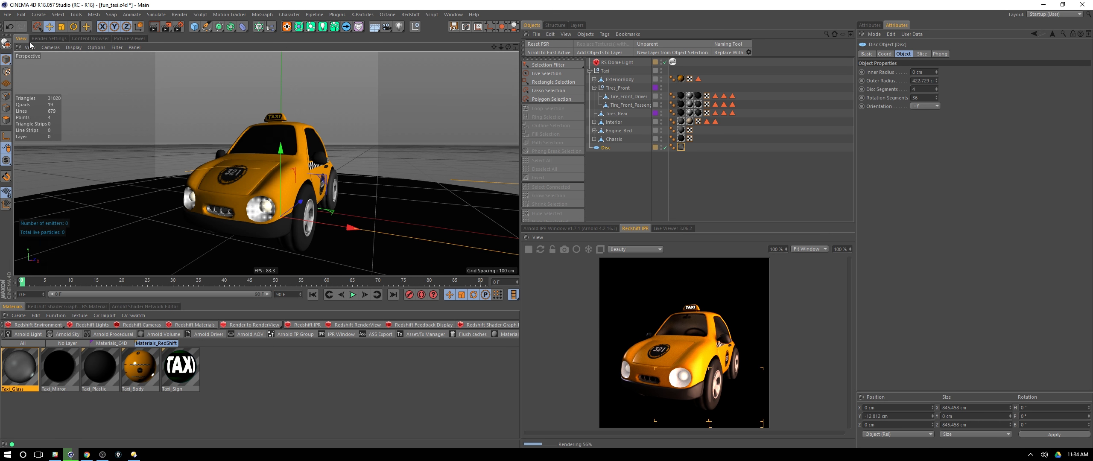
pyautogui.hotkey('shift', 'r')
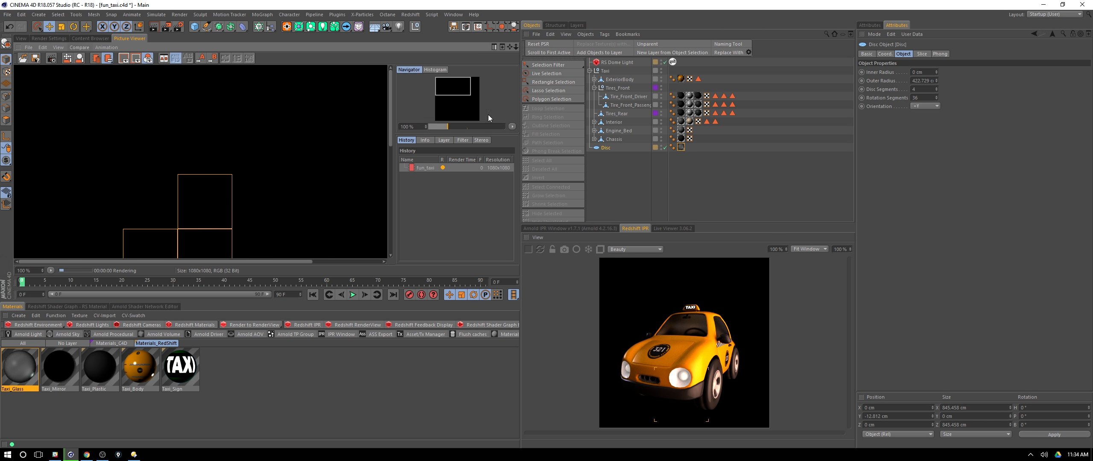
# Inspect the finished taxi render at 100% zoom, from the roof sign down to the headlights and front tires
pyautogui.moveTo(448, 127)
pyautogui.mouseDown()
pyautogui.moveTo(439, 129)
pyautogui.moveTo(448, 128)
pyautogui.mouseUp()
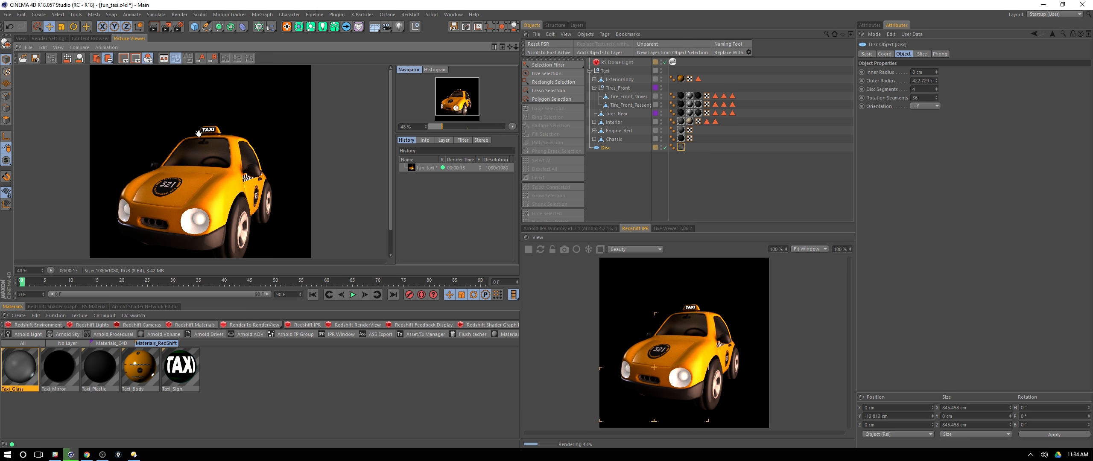
pyautogui.click(459, 128)
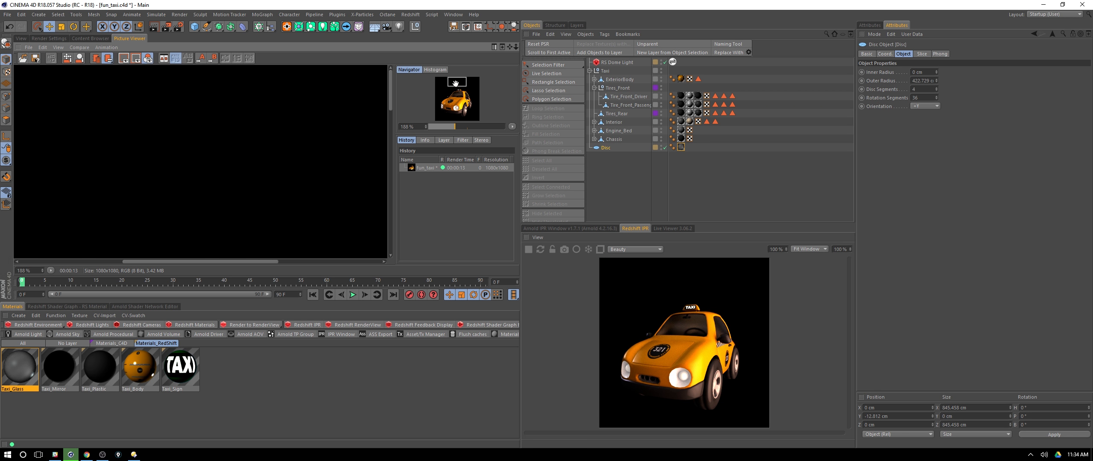
pyautogui.write('100')
pyautogui.press('Return')
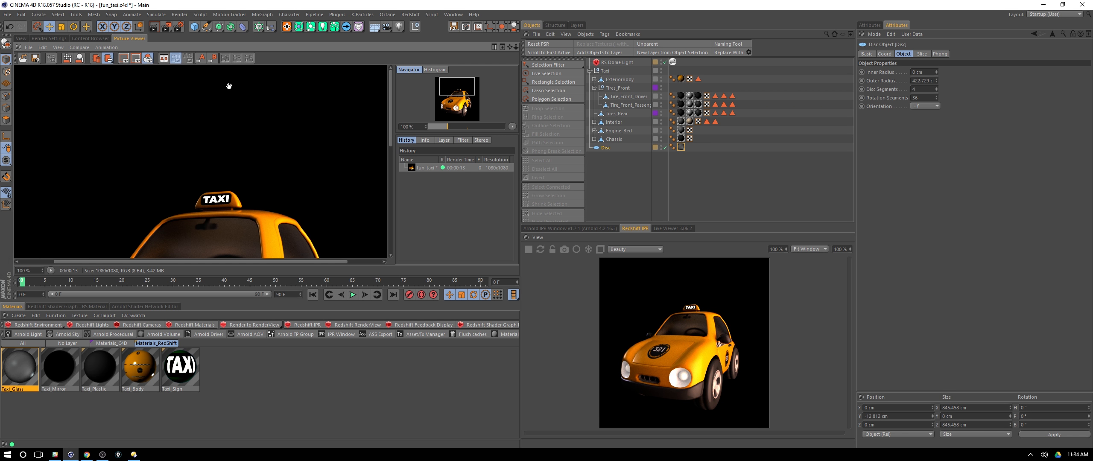
pyautogui.moveTo(462, 87); pyautogui.dragTo(462, 105)
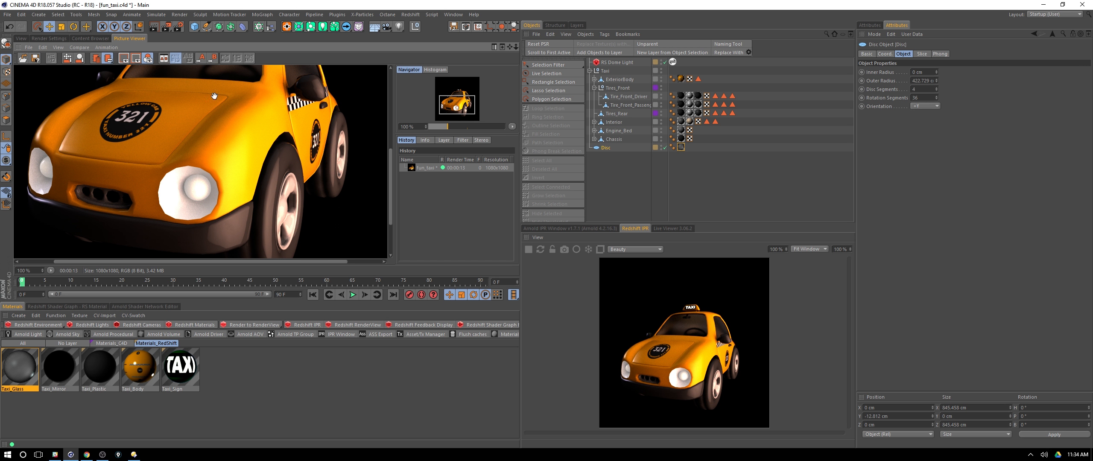
pyautogui.moveTo(448, 105)
pyautogui.mouseDown()
pyautogui.moveTo(464, 93)
pyautogui.moveTo(456, 99)
pyautogui.mouseUp()
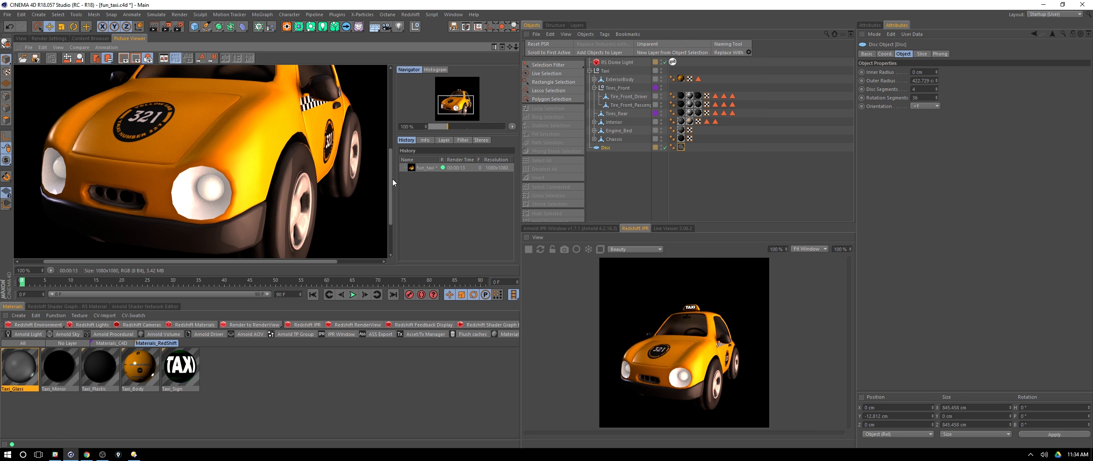
pyautogui.moveTo(391, 180); pyautogui.dragTo(390, 144)
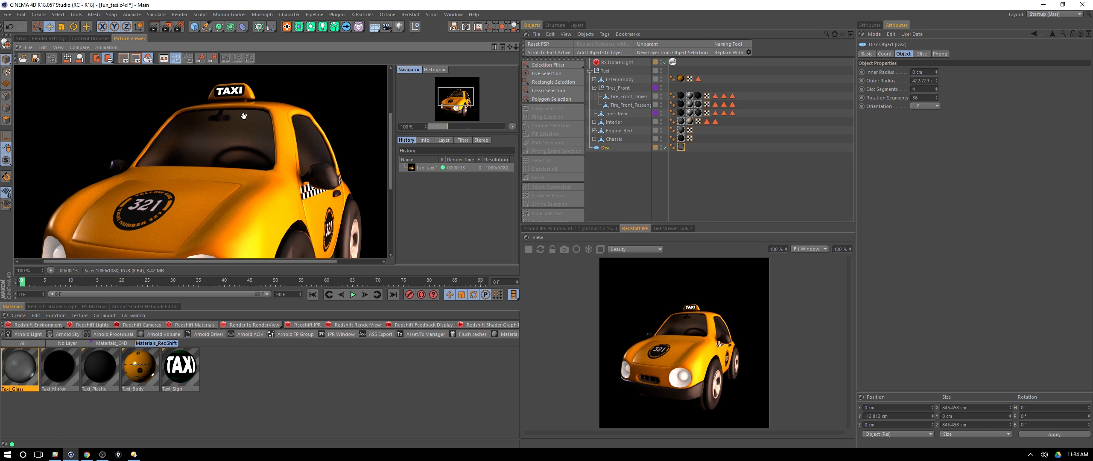
pyautogui.moveTo(391, 129); pyautogui.dragTo(391, 155)
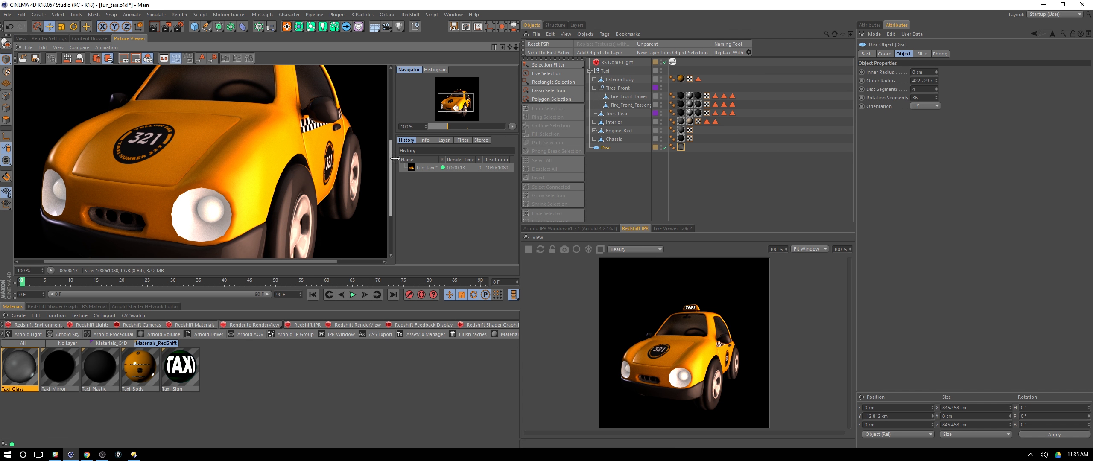
# Review the save settings and the Redshift basic and AOV render settings, and return to the perspective view of the taxi
pyautogui.click(49, 38)
pyautogui.click(34, 73)
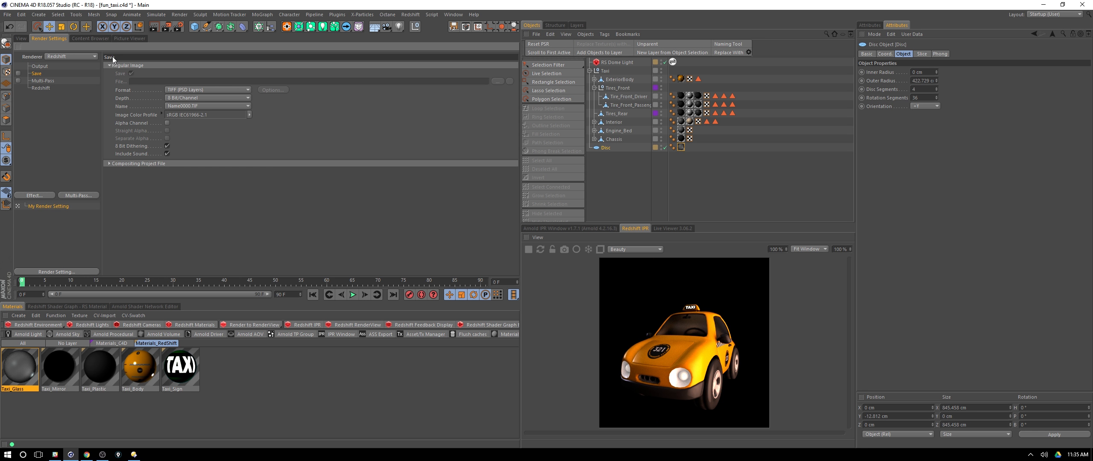
pyautogui.click(54, 87)
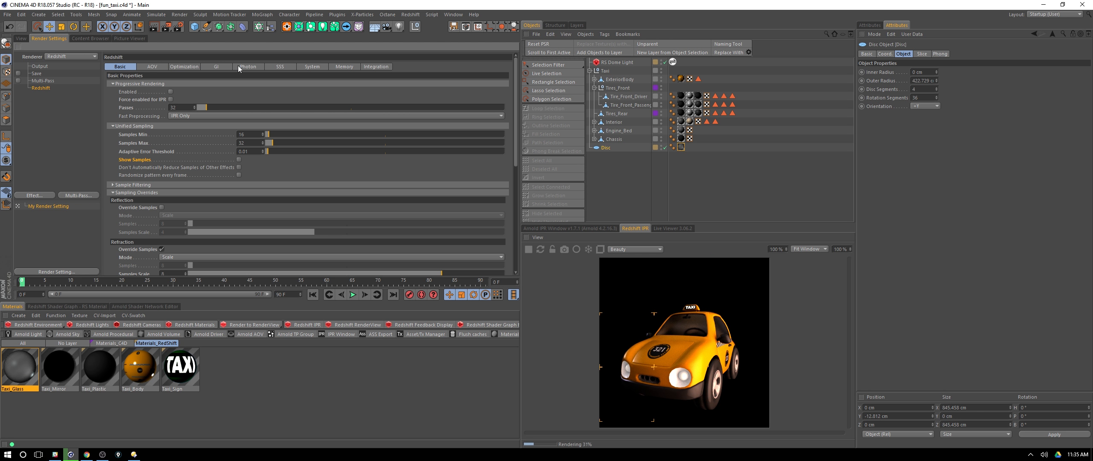
pyautogui.click(153, 67)
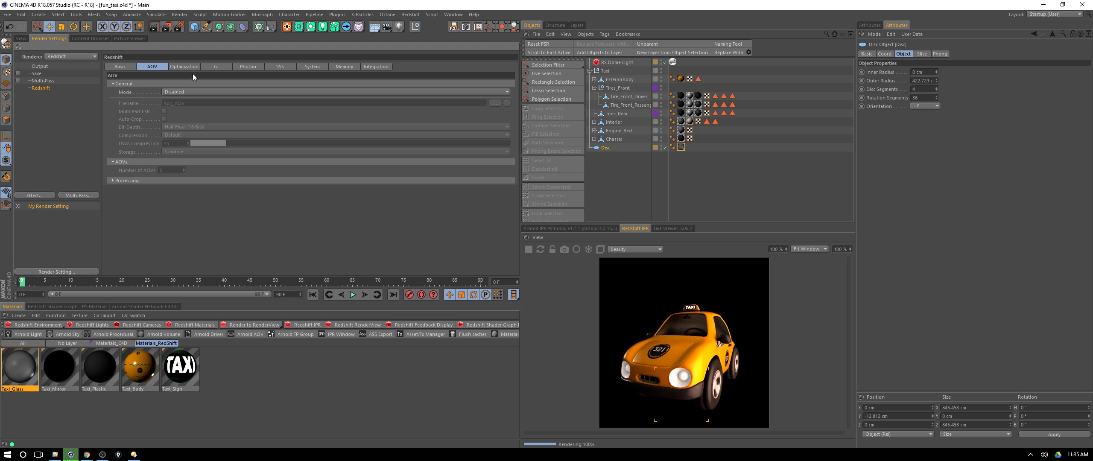
pyautogui.click(23, 39)
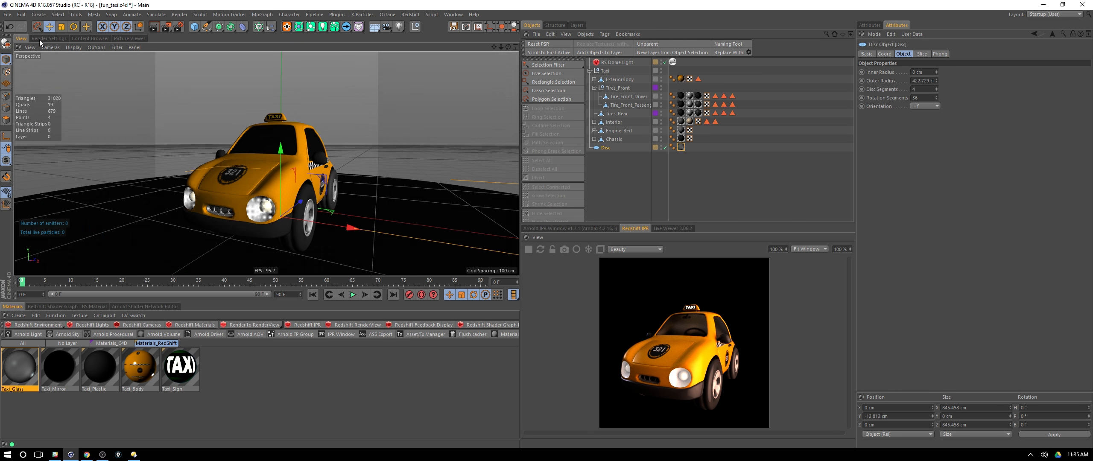